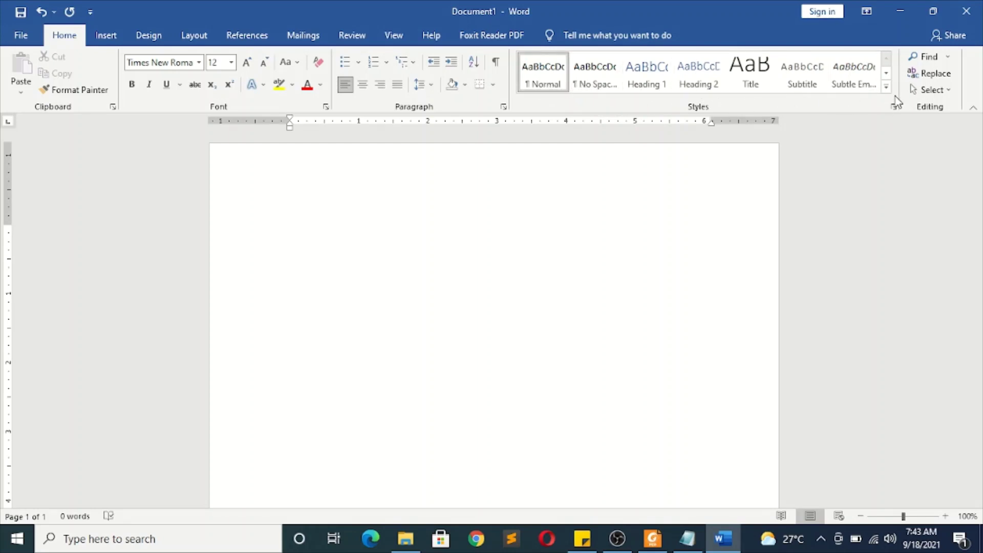
Open the Heading 1 style for modification and check the report structure in the instructions PDF in Foxit Reader.
{"action": "left_click", "coordinate": [887, 77]}
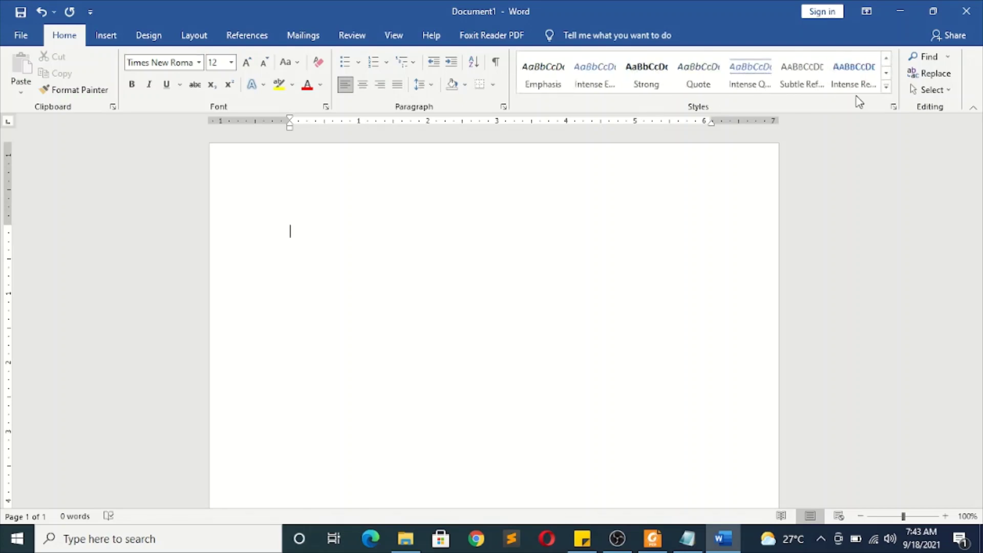
{"action": "left_click", "coordinate": [887, 58]}
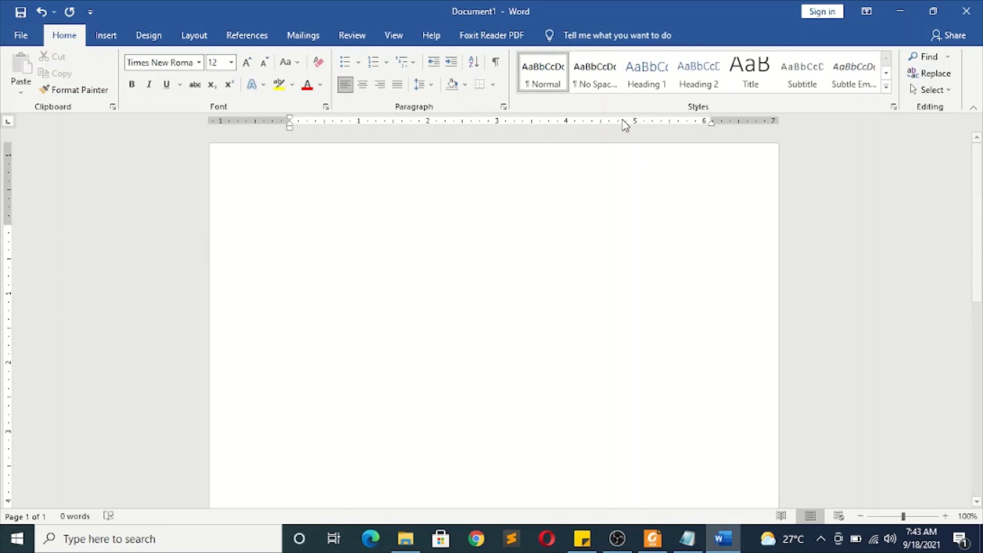
{"action": "right_click", "coordinate": [654, 75]}
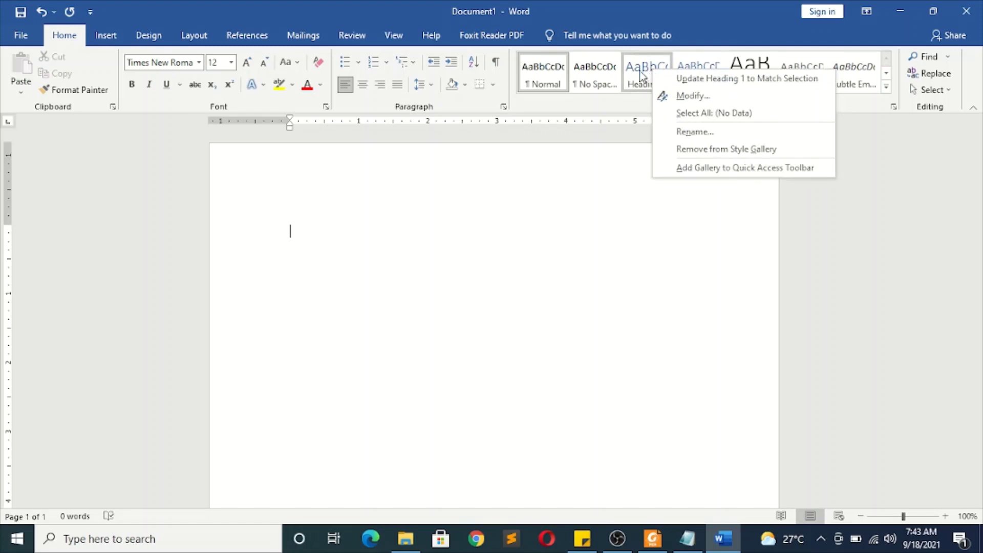
{"action": "left_click", "coordinate": [665, 96]}
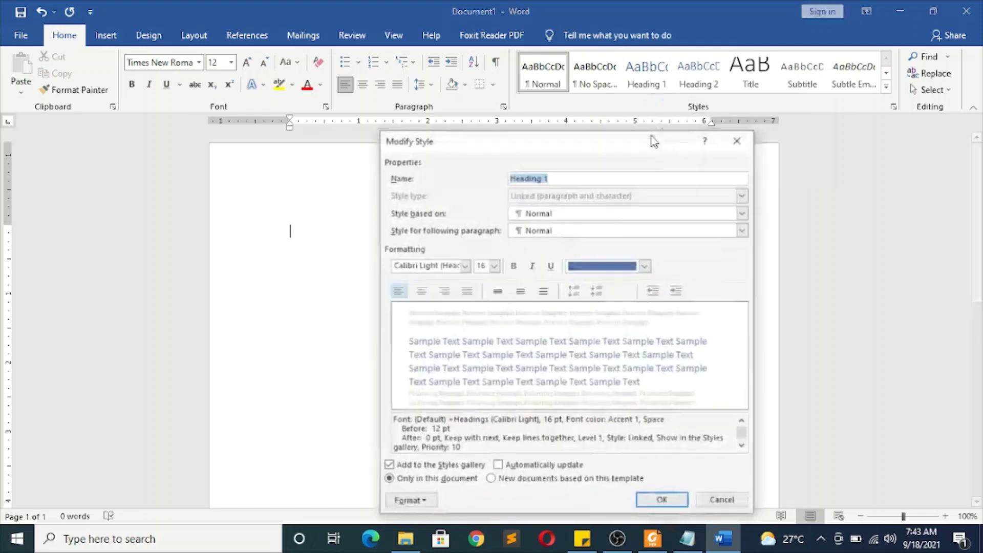
{"action": "left_click_drag", "start_coordinate": [491, 149], "coordinate": [424, 108]}
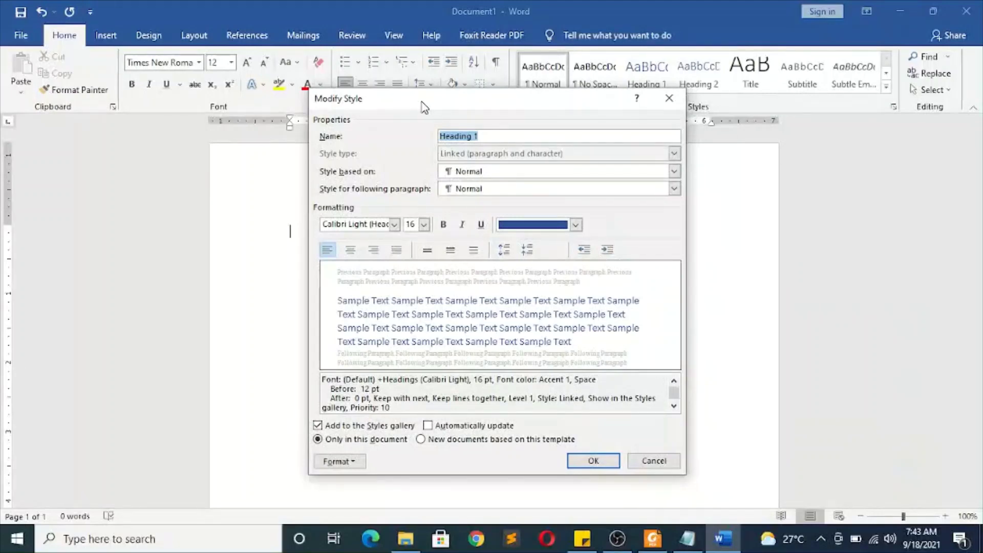
{"action": "left_click", "coordinate": [652, 539]}
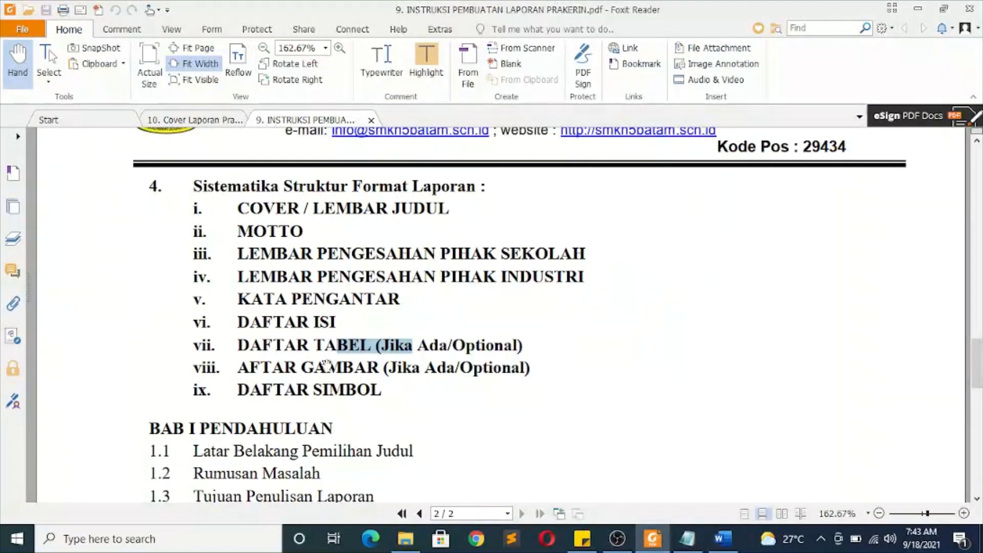
{"action": "left_click", "coordinate": [652, 539]}
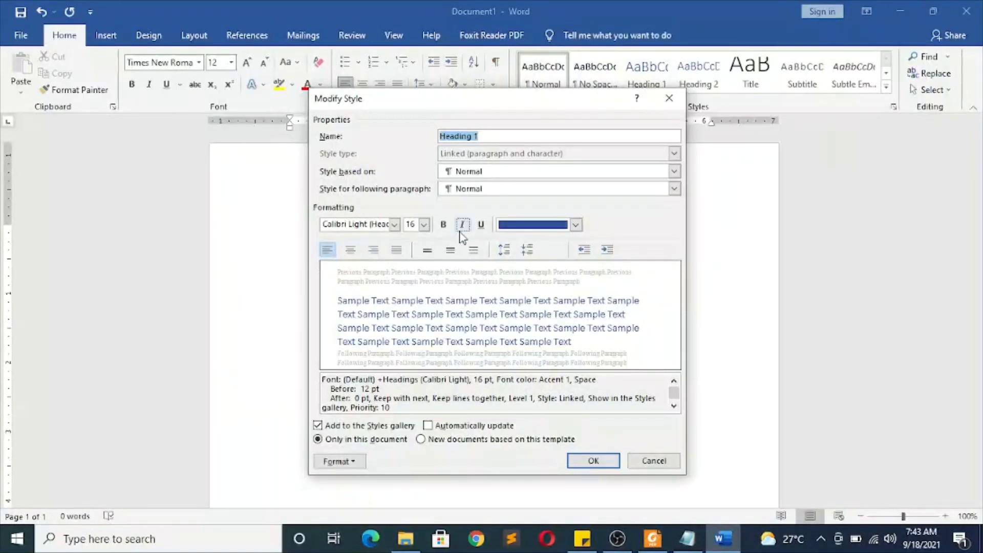
Format the Heading 1 style as Times New Roman, 12 pt, bold, black and centered.
{"action": "left_click", "coordinate": [393, 225]}
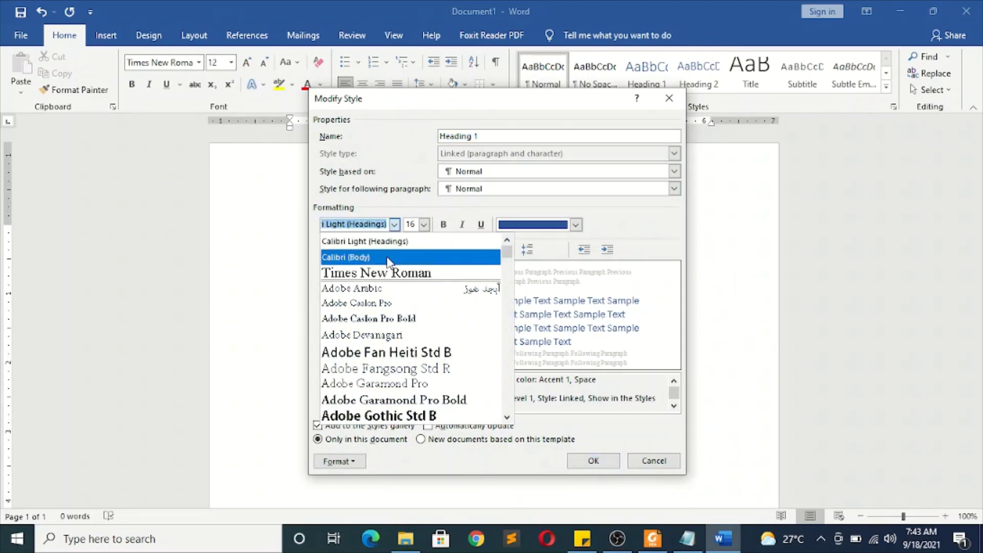
{"action": "left_click", "coordinate": [389, 273]}
{"action": "left_click", "coordinate": [424, 226]}
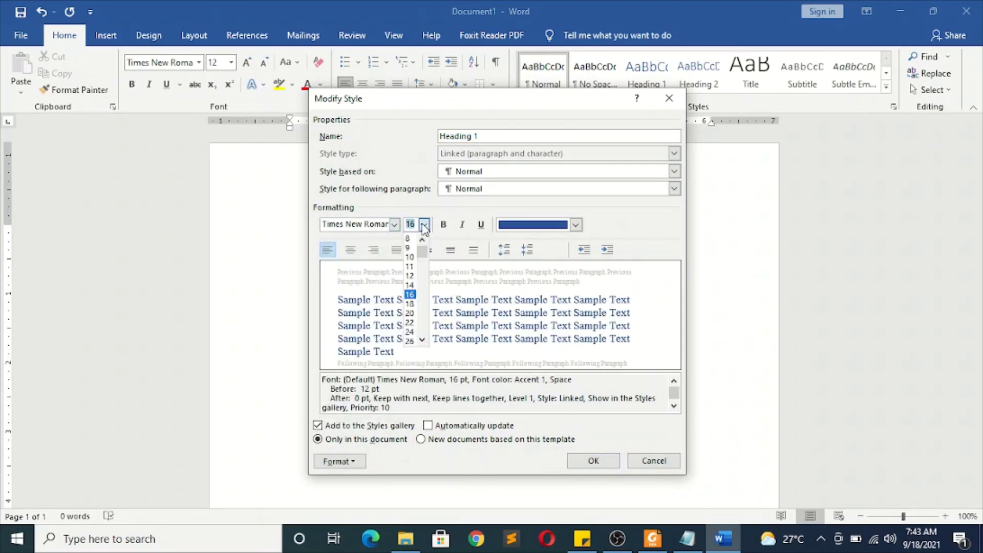
{"action": "left_click", "coordinate": [412, 276]}
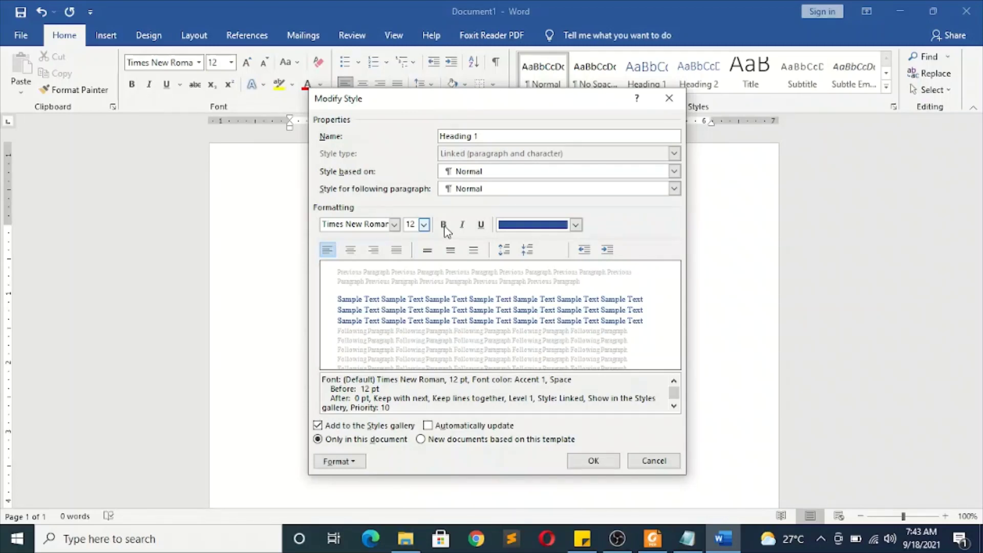
{"action": "left_click", "coordinate": [444, 226]}
{"action": "left_click", "coordinate": [576, 225]}
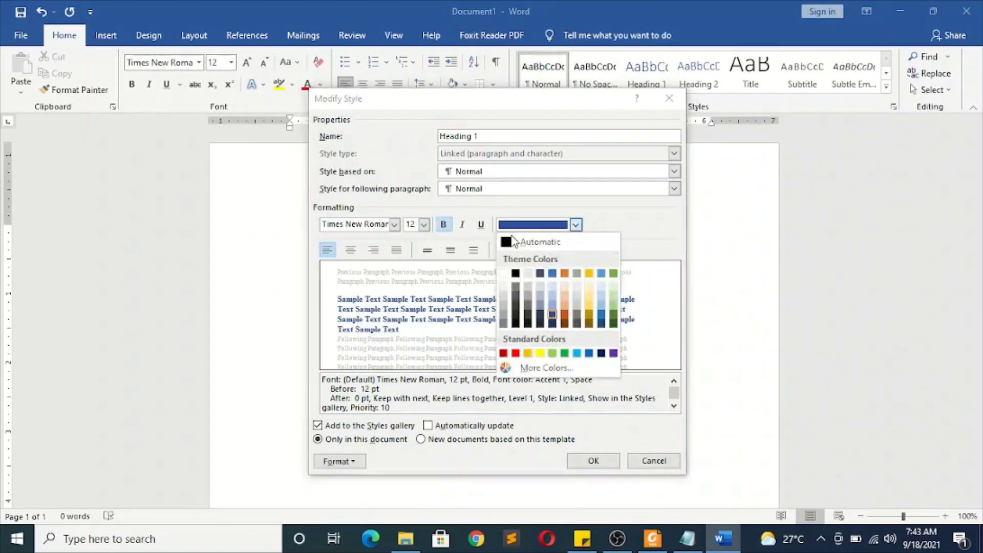
{"action": "left_click", "coordinate": [515, 274]}
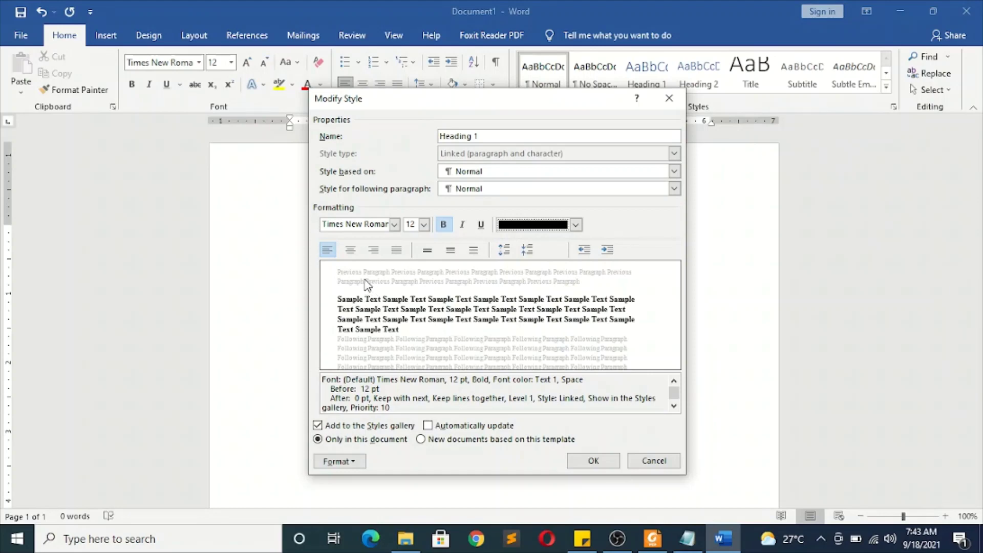
{"action": "left_click", "coordinate": [350, 251]}
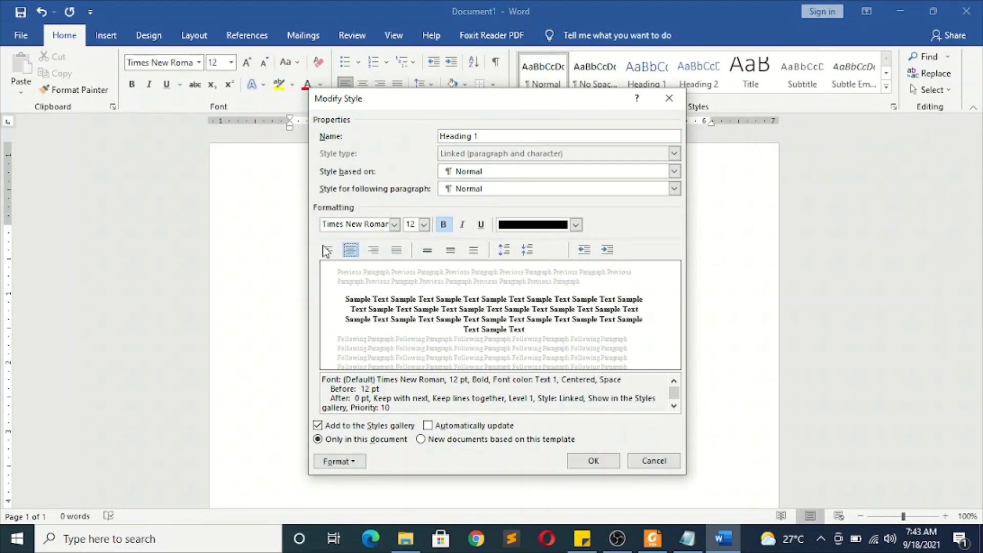
Set the Heading 1 paragraph format to double line spacing with 0 pt spacing before, and save the style.
{"action": "left_click", "coordinate": [357, 468]}
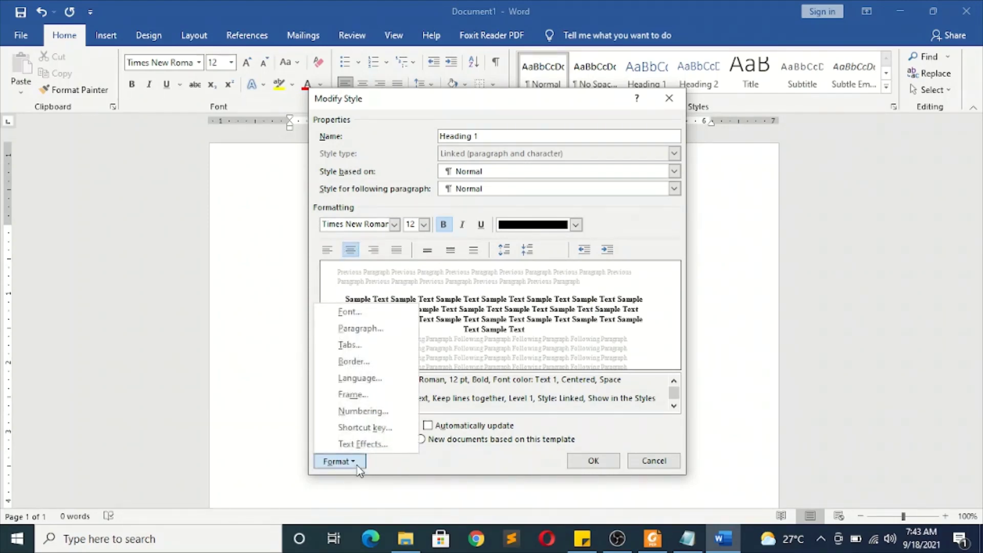
{"action": "left_click", "coordinate": [373, 330]}
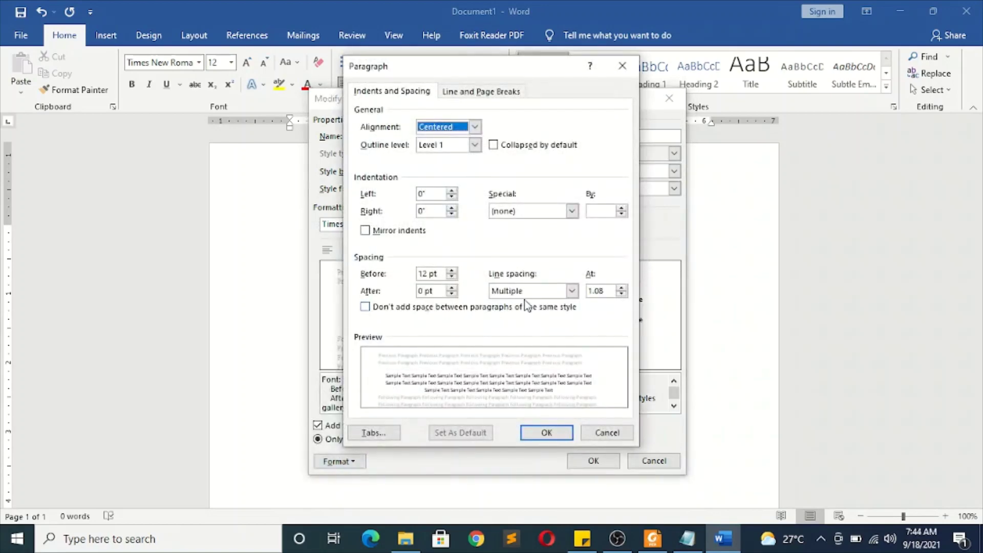
{"action": "left_click", "coordinate": [496, 298]}
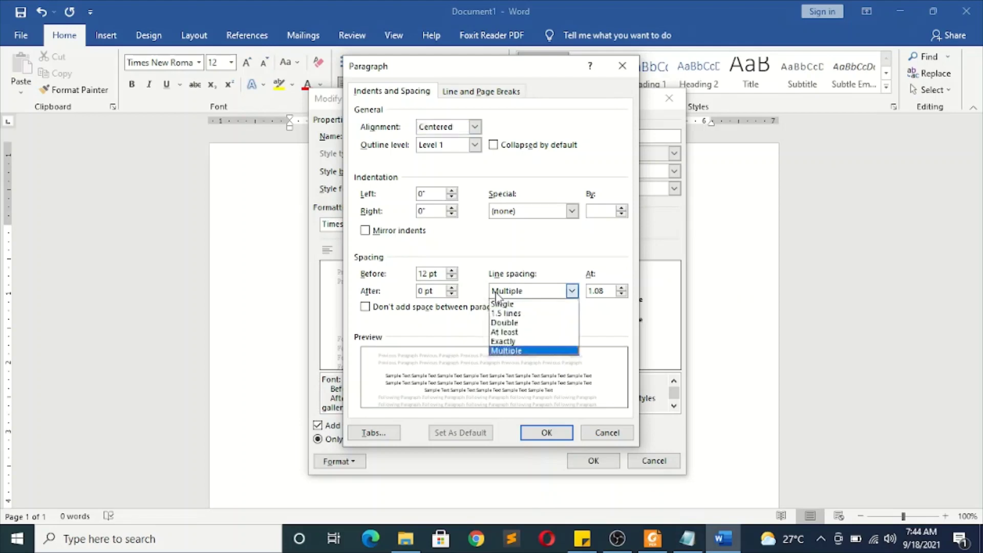
{"action": "left_click", "coordinate": [507, 323]}
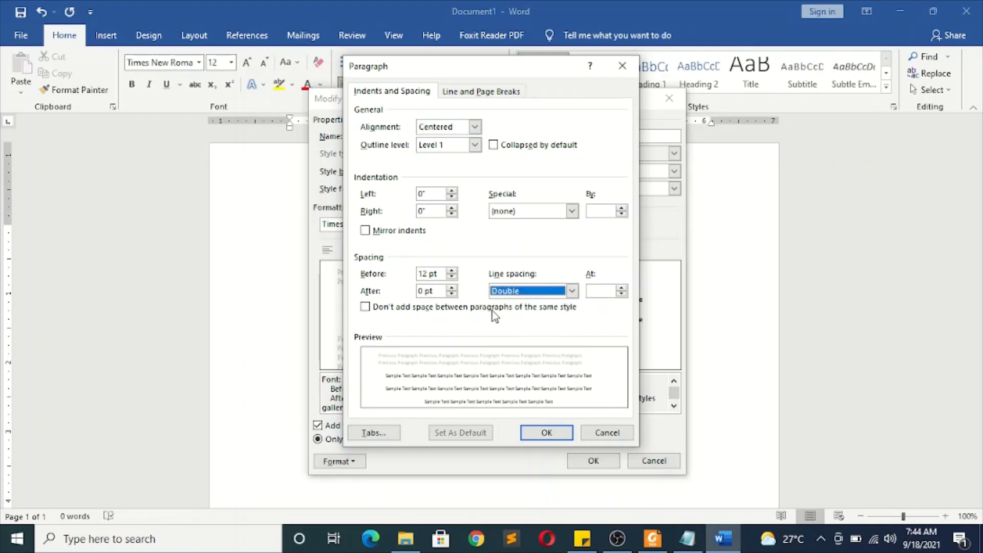
{"action": "double_click", "coordinate": [451, 277]}
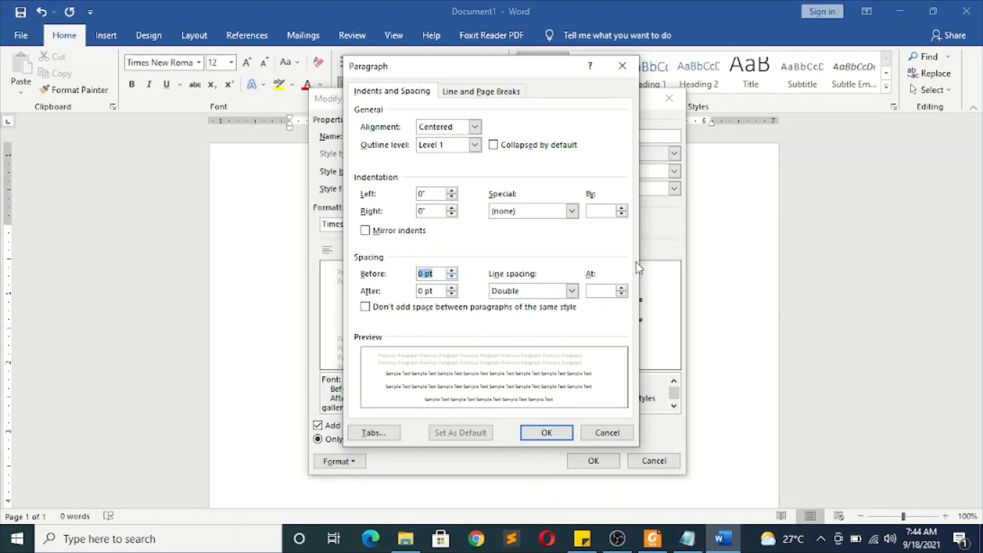
{"action": "left_click", "coordinate": [538, 435]}
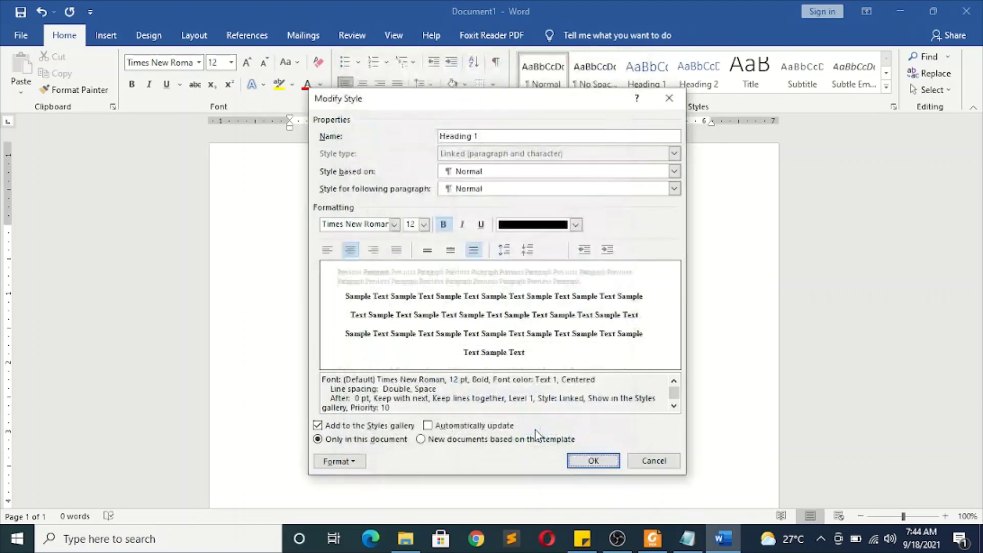
{"action": "left_click", "coordinate": [589, 461]}
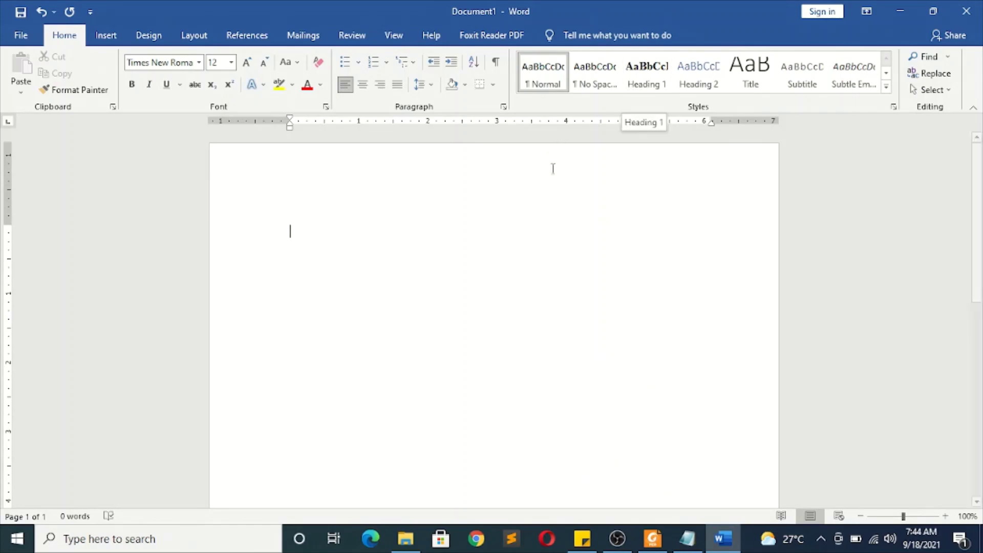
Review the chapter and subchapter outline in the Foxit Reader instructions PDF and return to the Word document.
{"action": "left_click", "coordinate": [652, 538]}
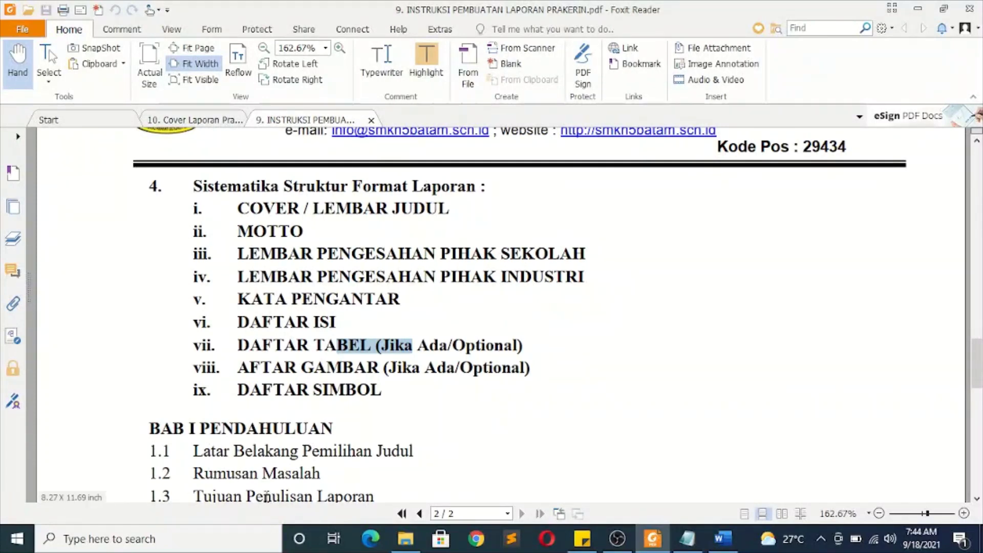
{"action": "scroll", "coordinate": [264, 396], "scroll_direction": "down", "scroll_amount": 1}
{"action": "scroll", "coordinate": [264, 396], "scroll_direction": "down", "scroll_amount": 5}
{"action": "scroll", "coordinate": [358, 410], "scroll_direction": "up", "scroll_amount": 6}
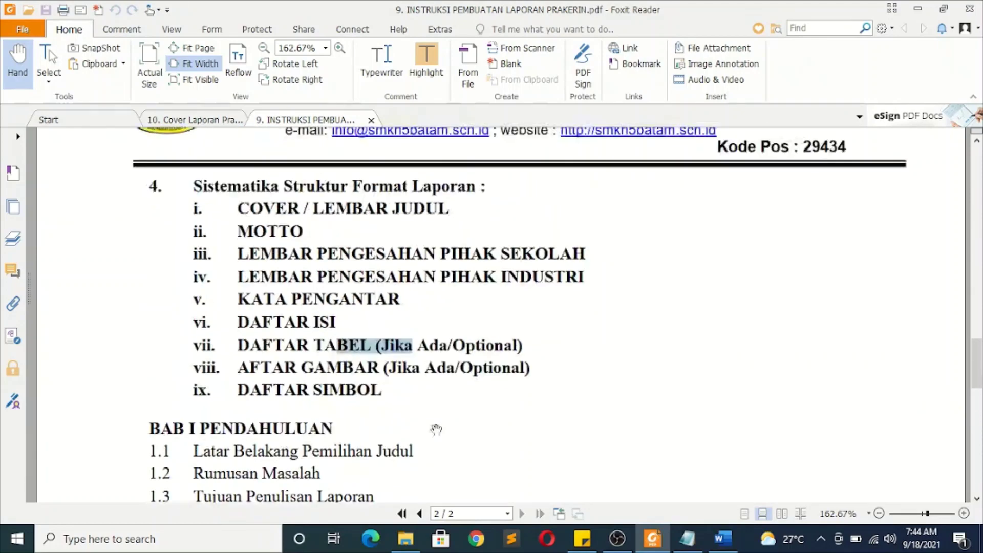
{"action": "left_click", "coordinate": [718, 541]}
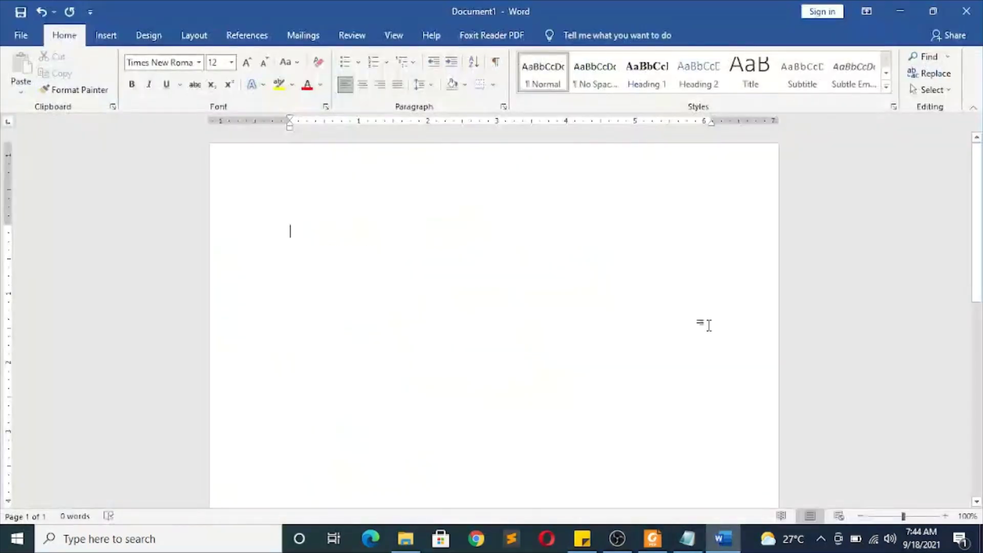
Modify the Heading 2 style to Times New Roman, 12 pt, bold, black and justified.
{"action": "right_click", "coordinate": [699, 71]}
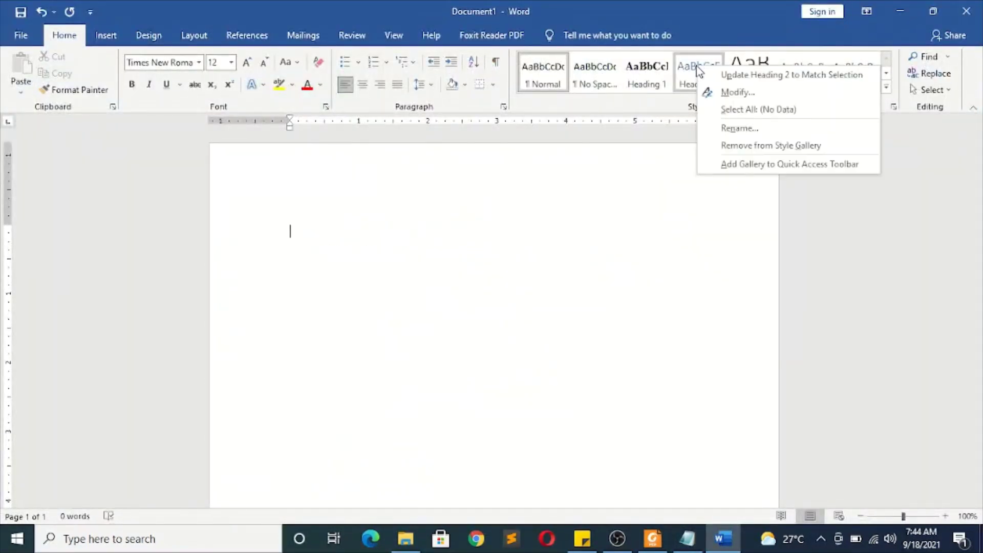
{"action": "left_click", "coordinate": [714, 95]}
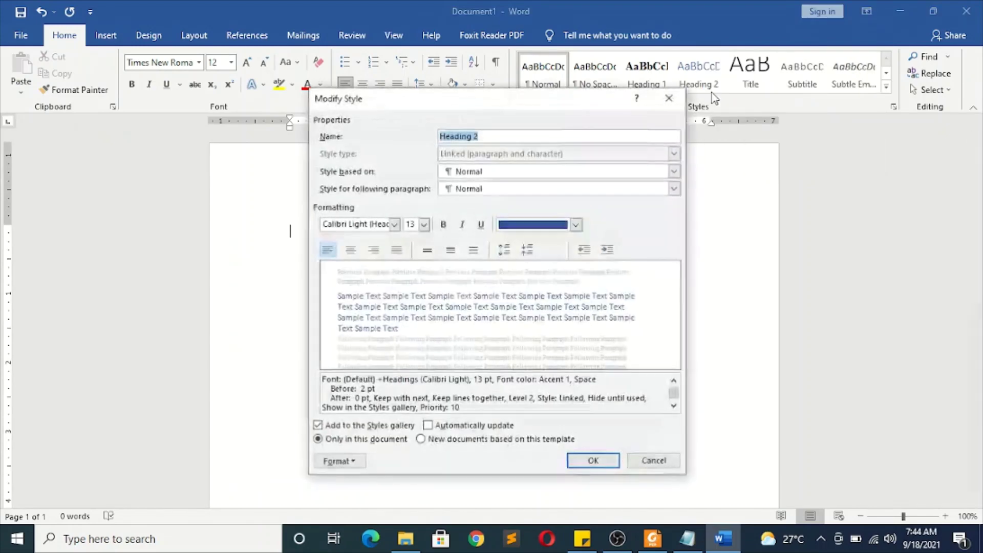
{"action": "left_click", "coordinate": [395, 225]}
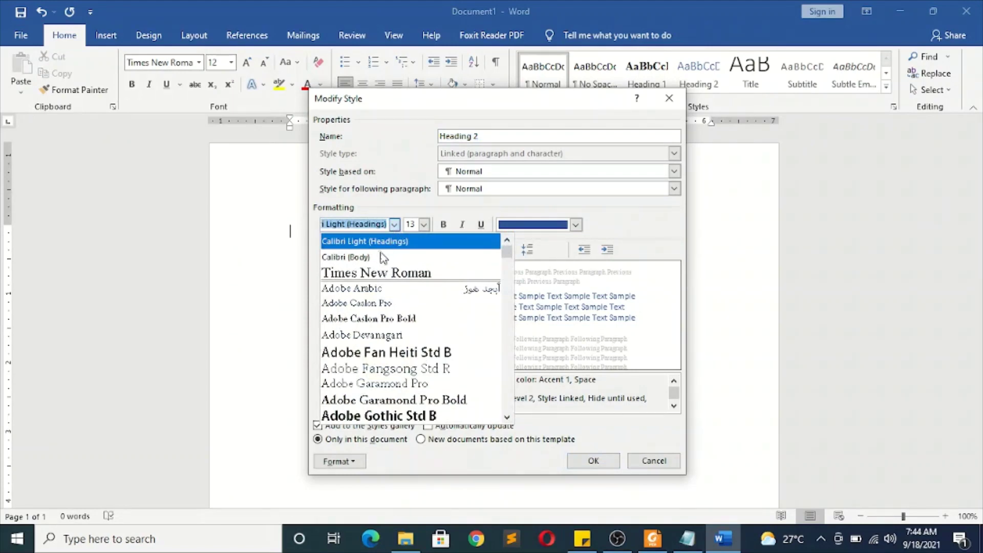
{"action": "left_click", "coordinate": [365, 280]}
{"action": "left_click", "coordinate": [425, 226]}
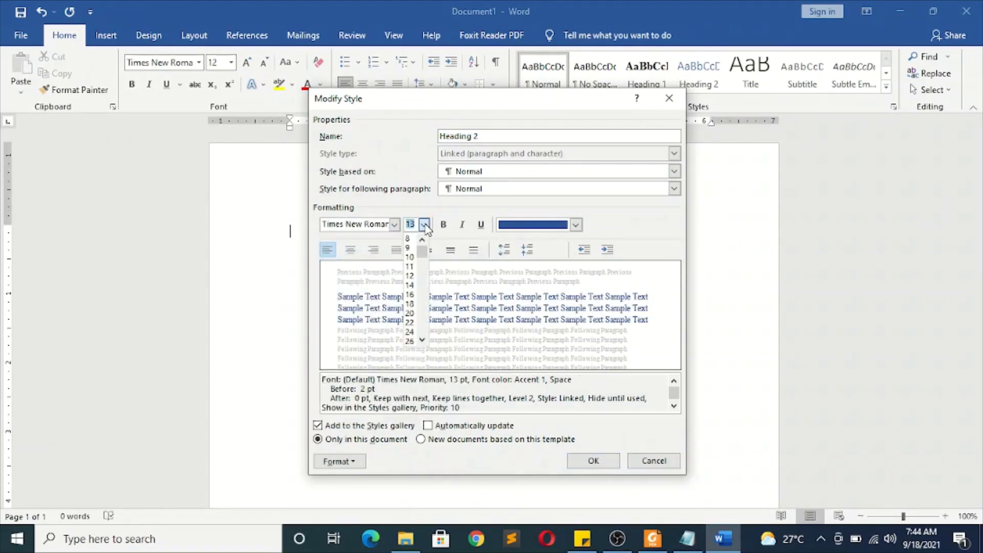
{"action": "left_click", "coordinate": [411, 275]}
{"action": "left_click", "coordinate": [443, 225]}
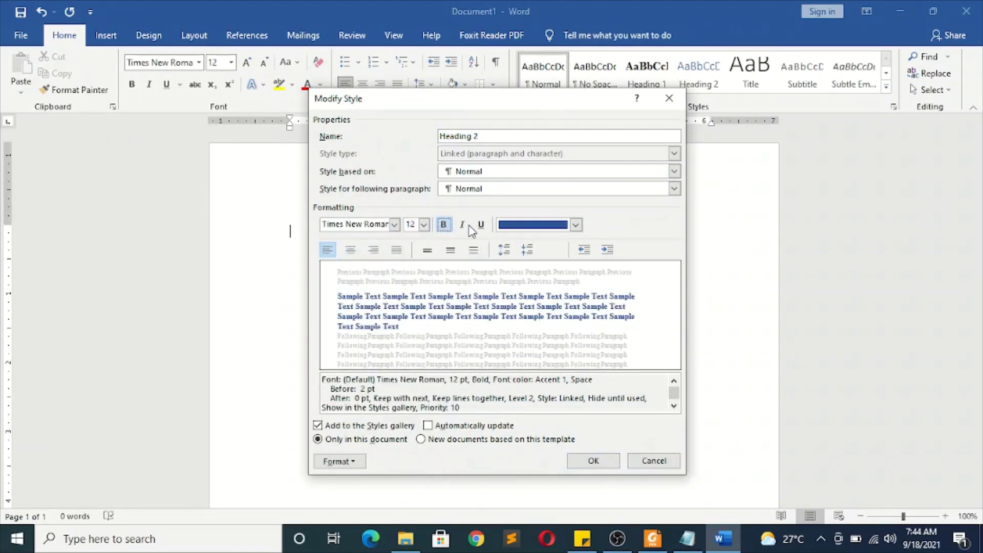
{"action": "left_click", "coordinate": [520, 232]}
{"action": "left_click", "coordinate": [518, 281]}
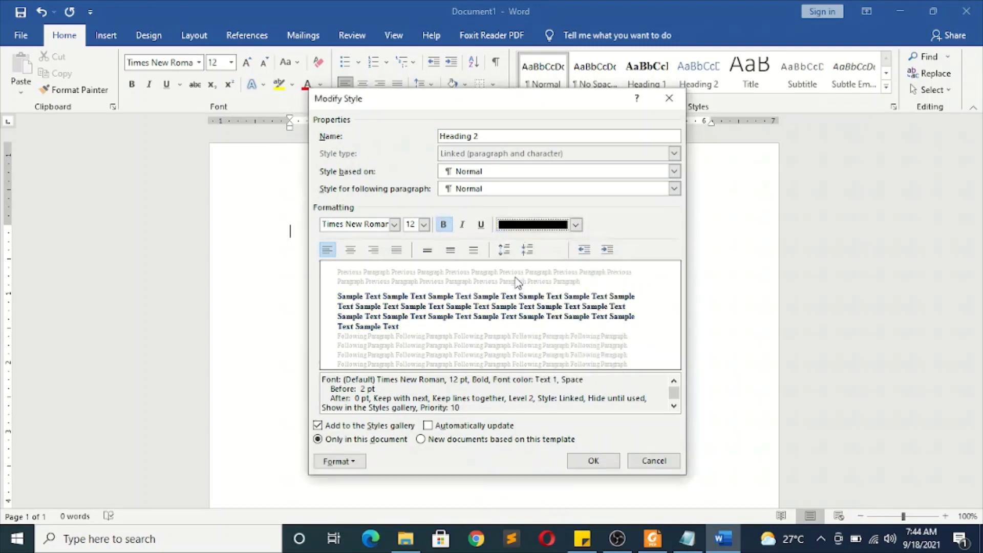
{"action": "left_click", "coordinate": [397, 256]}
Set the Heading 2 paragraph format to double line spacing with 0 pt spacing before, and save the style.
{"action": "left_click", "coordinate": [348, 463]}
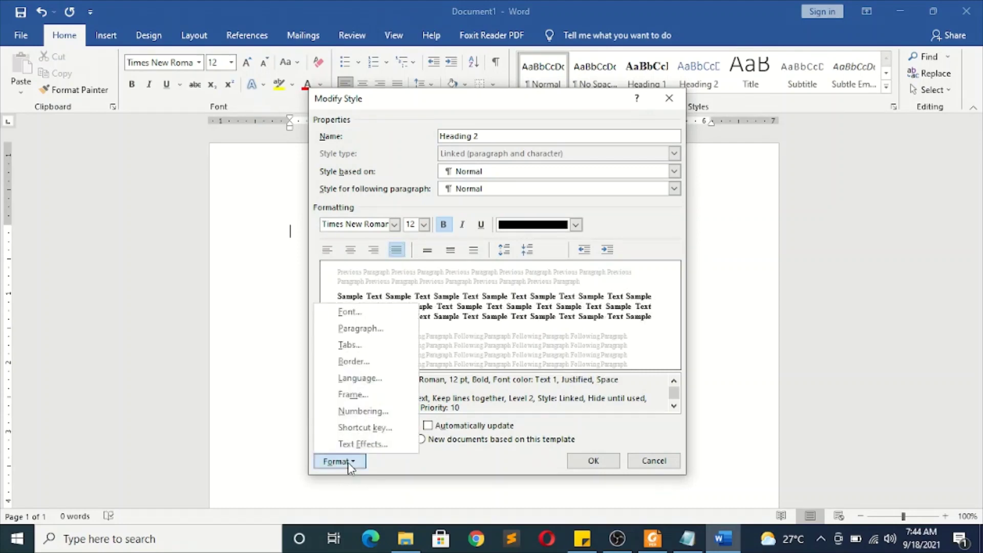
{"action": "left_click", "coordinate": [360, 329]}
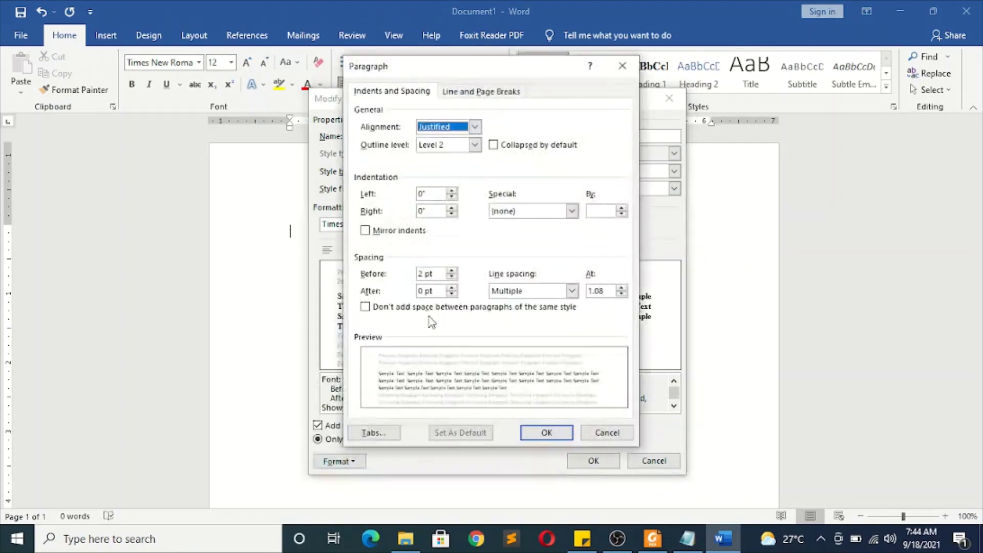
{"action": "left_click", "coordinate": [499, 292]}
{"action": "left_click", "coordinate": [505, 322]}
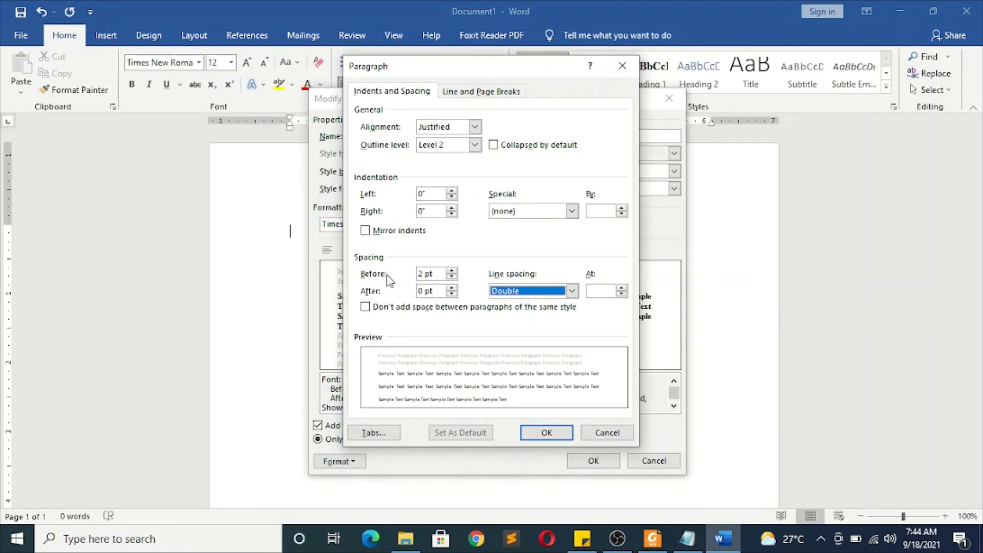
{"action": "left_click", "coordinate": [451, 277]}
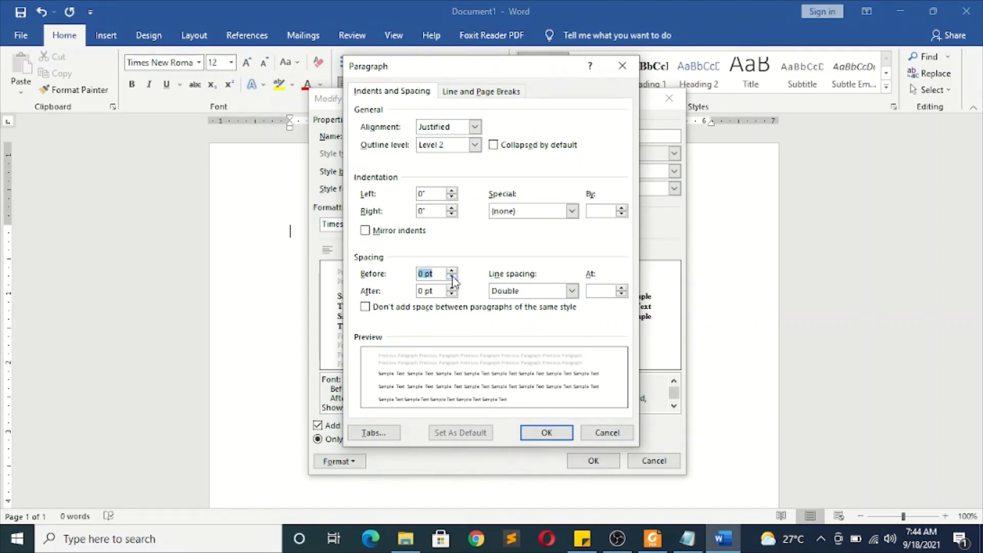
{"action": "left_click", "coordinate": [546, 433]}
{"action": "left_click", "coordinate": [591, 461]}
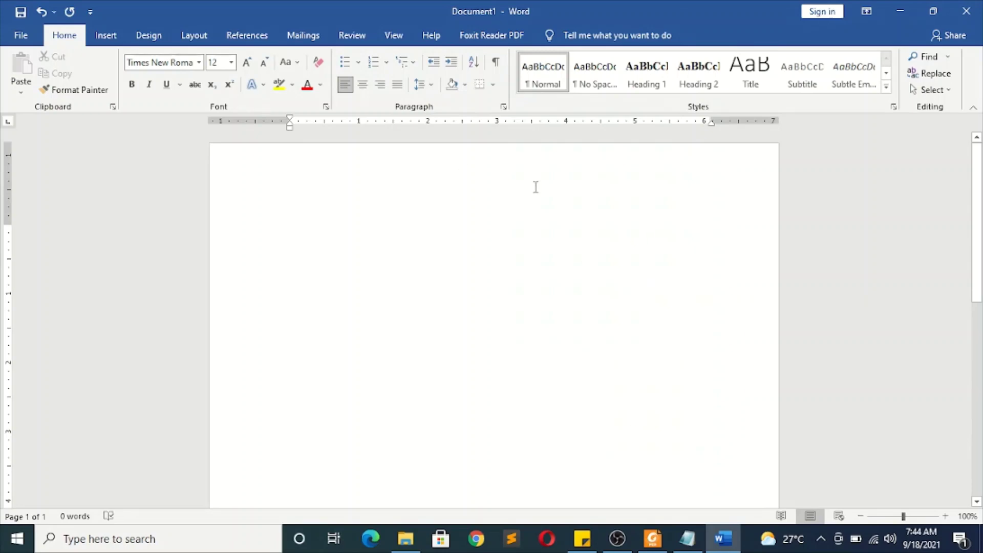
Check the list of front-matter sections, including the table and figure lists, in the Foxit Reader instructions PDF and return to Word.
{"action": "left_click", "coordinate": [652, 538]}
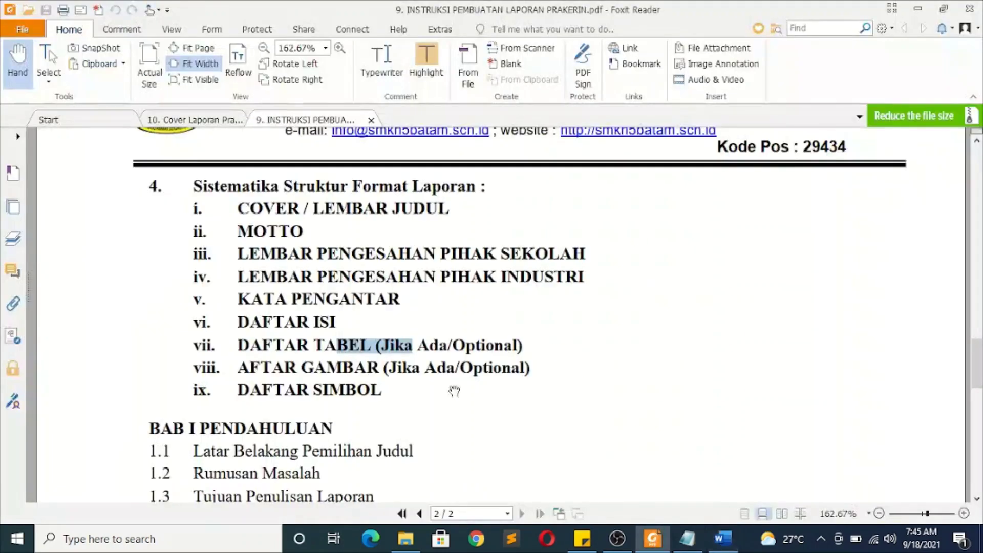
{"action": "left_click", "coordinate": [342, 359]}
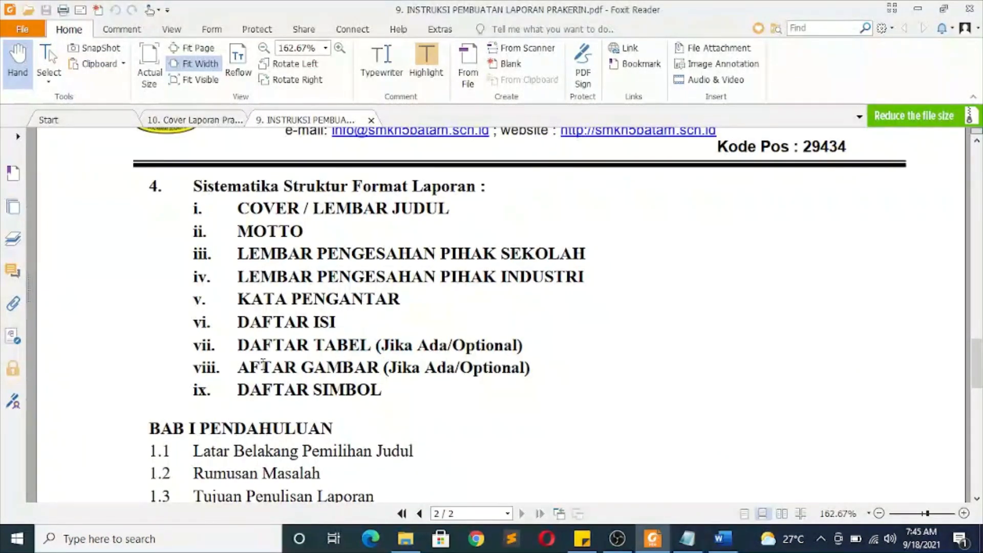
{"action": "left_click_drag", "start_coordinate": [262, 365], "coordinate": [394, 371]}
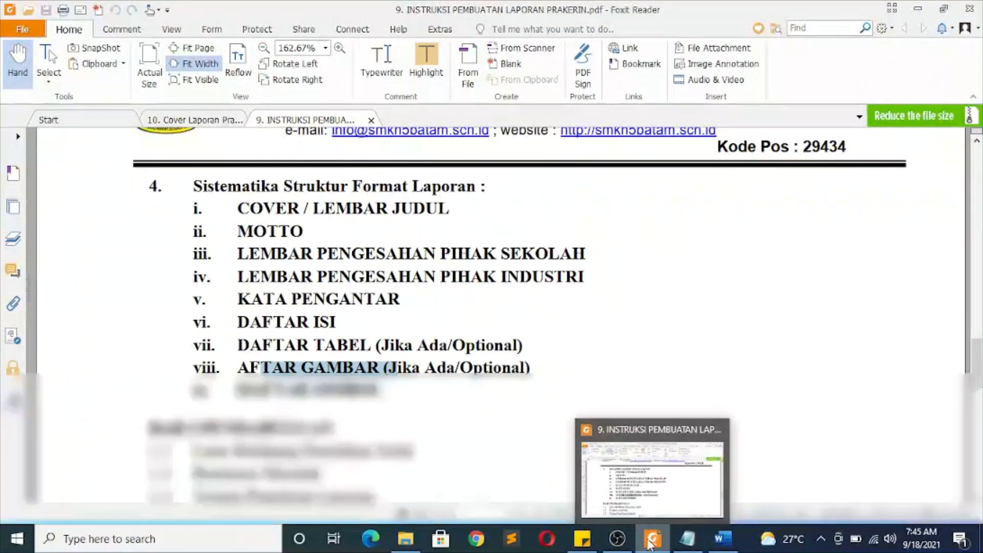
{"action": "left_click", "coordinate": [720, 543]}
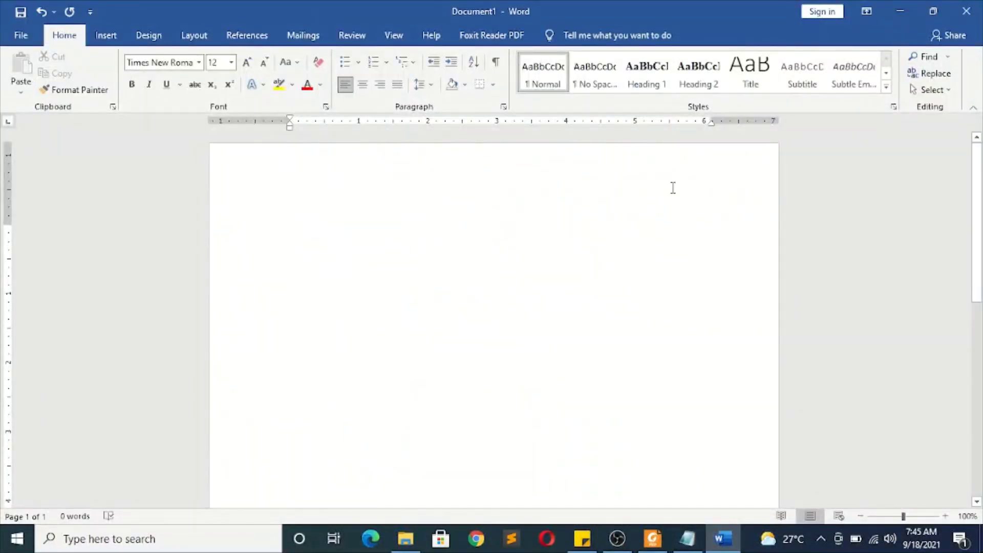
Display the Styles pane beside the page and set it to show all styles in this document.
{"action": "left_click", "coordinate": [887, 87]}
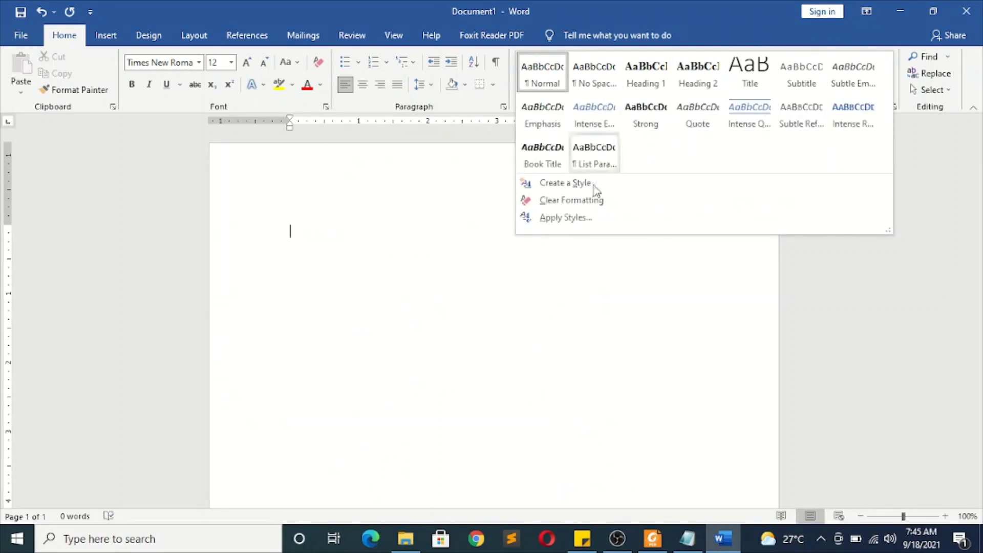
{"action": "left_click", "coordinate": [692, 286]}
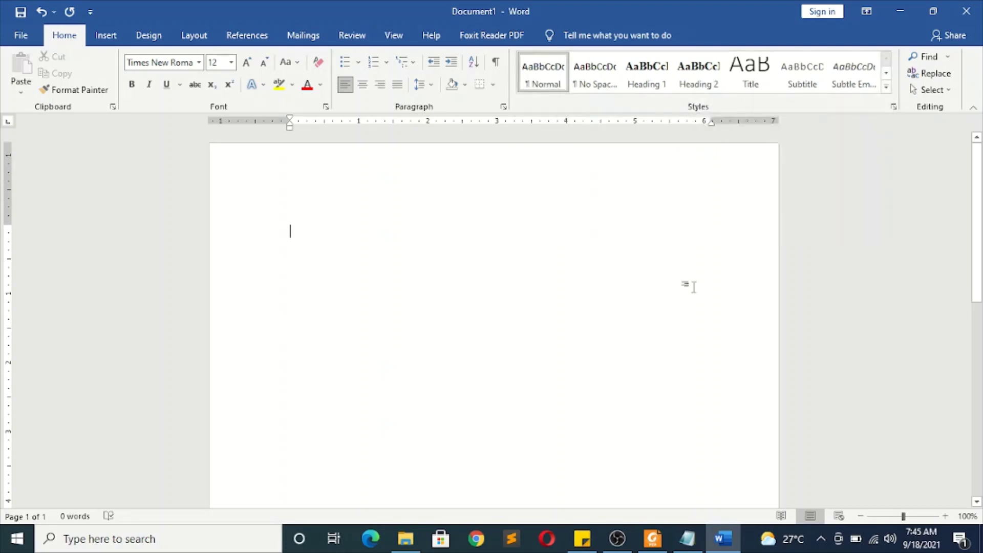
{"action": "left_click", "coordinate": [894, 107]}
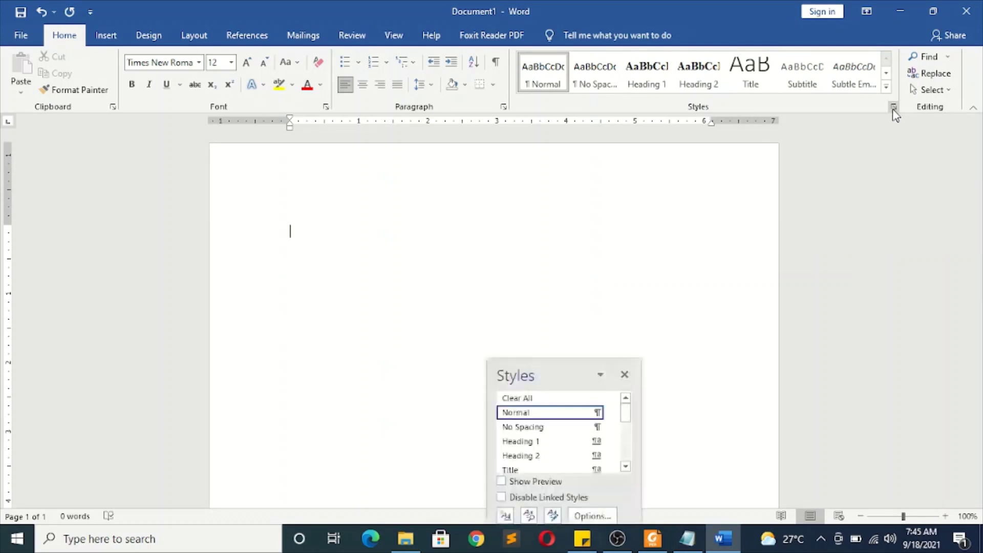
{"action": "left_click_drag", "start_coordinate": [551, 308], "coordinate": [848, 131]}
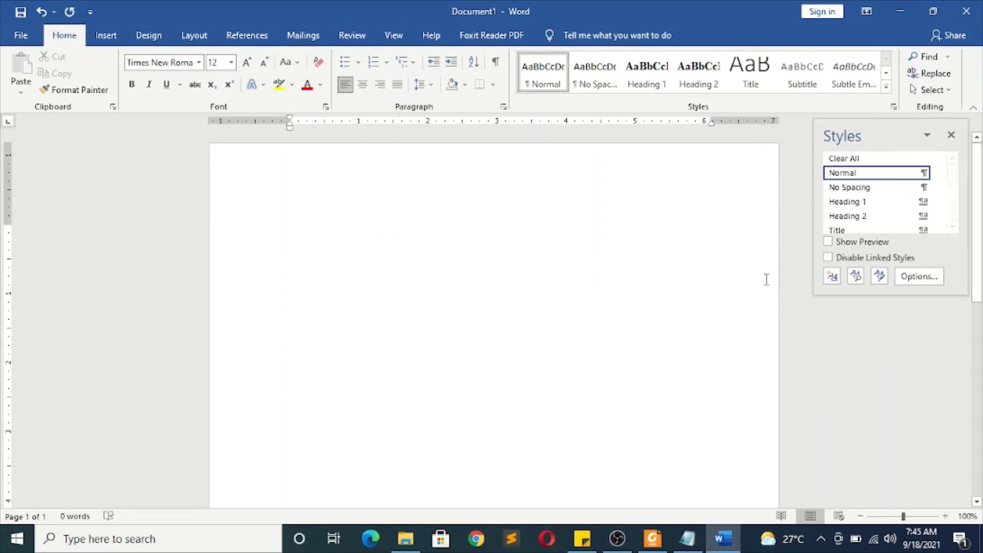
{"action": "left_click", "coordinate": [916, 276]}
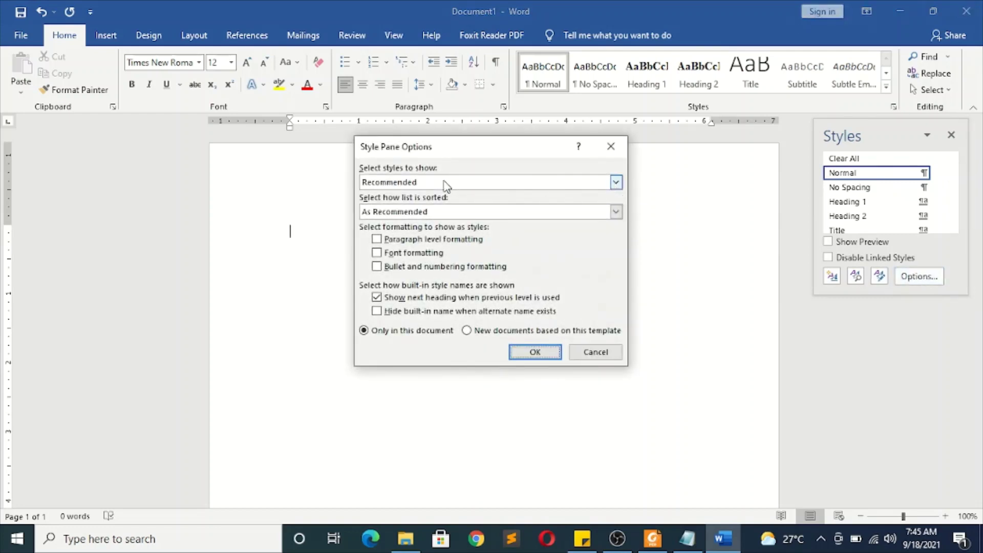
{"action": "left_click", "coordinate": [616, 183]}
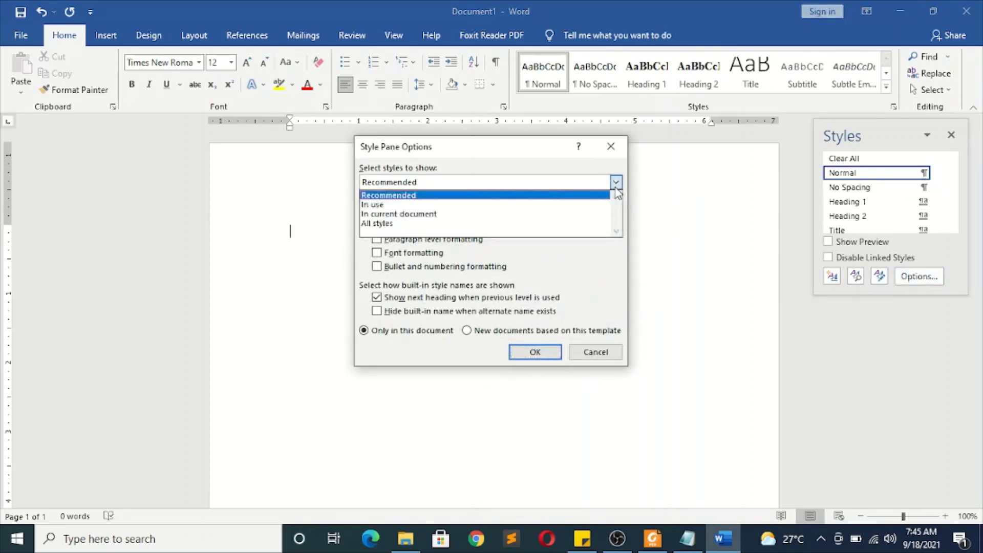
{"action": "left_click", "coordinate": [393, 226]}
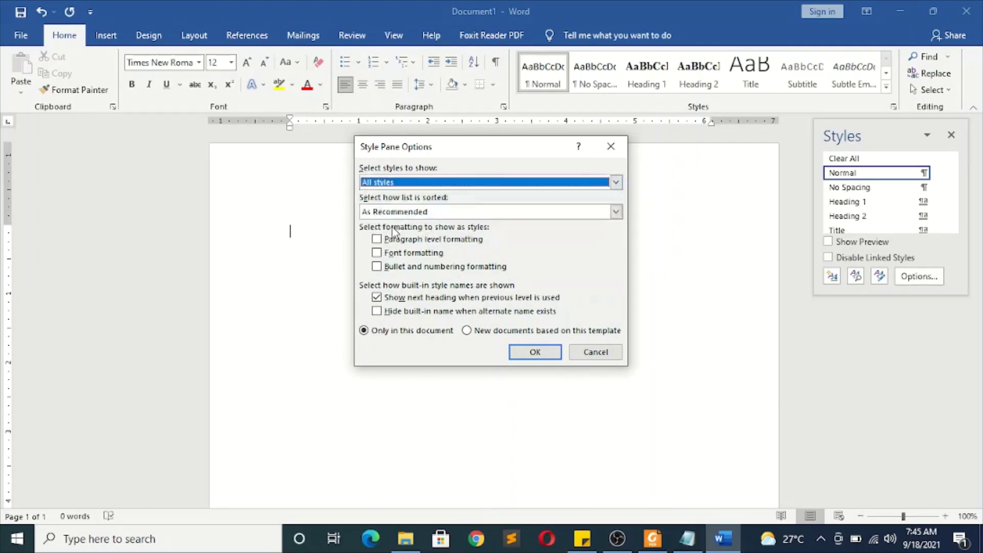
{"action": "left_click", "coordinate": [535, 352]}
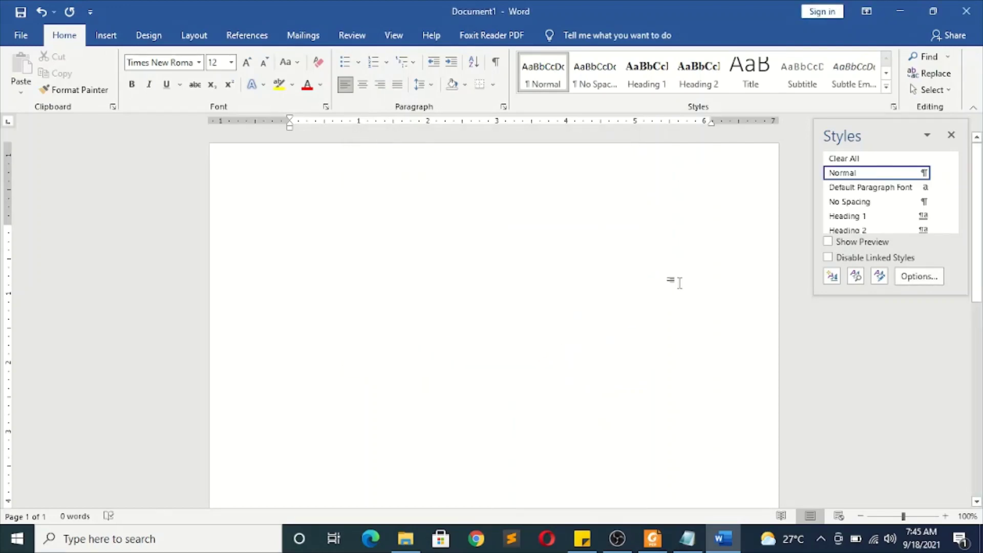
Modify the Heading 3 style to Times New Roman, black and centered.
{"action": "scroll", "coordinate": [951, 231], "scroll_direction": "down", "scroll_amount": 1}
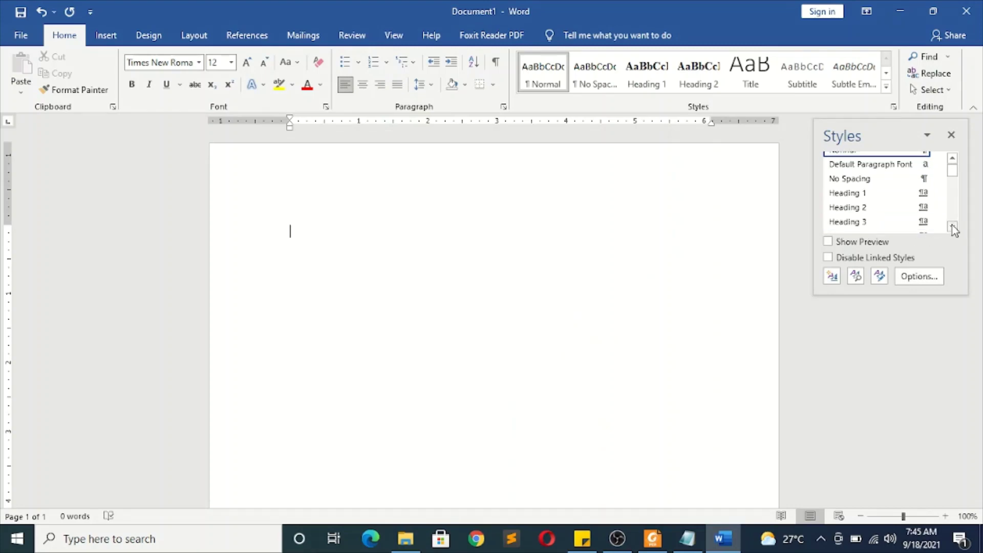
{"action": "left_click", "coordinate": [953, 227]}
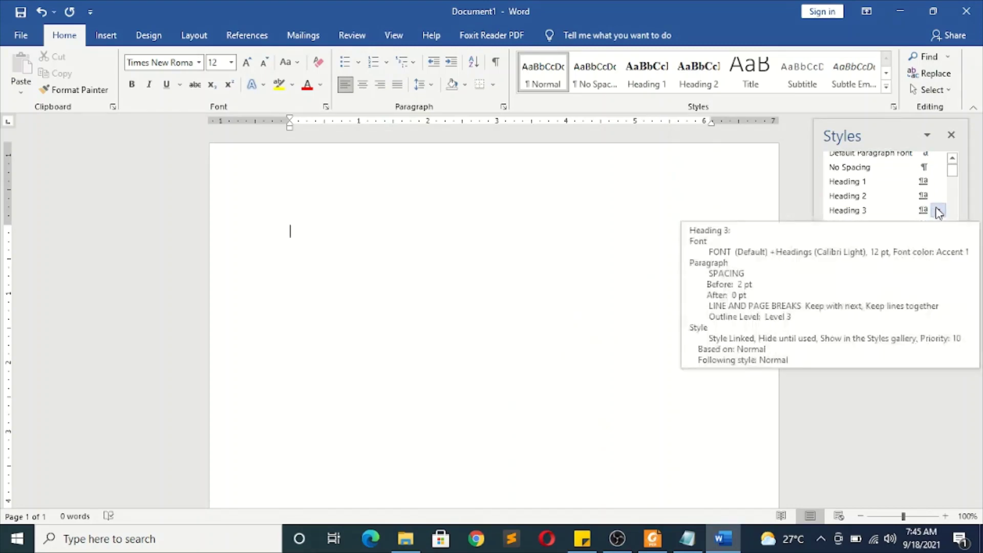
{"action": "left_click", "coordinate": [939, 210]}
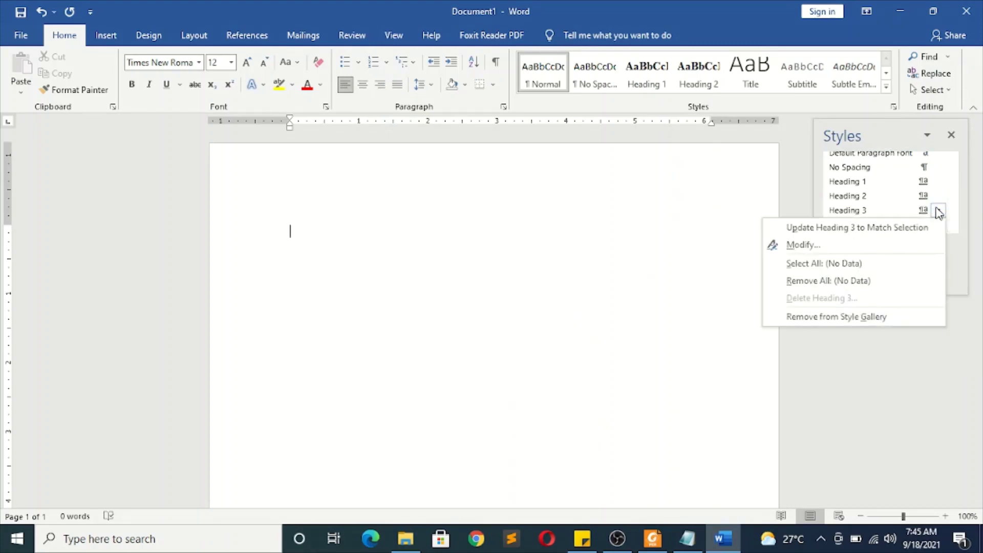
{"action": "left_click", "coordinate": [810, 246]}
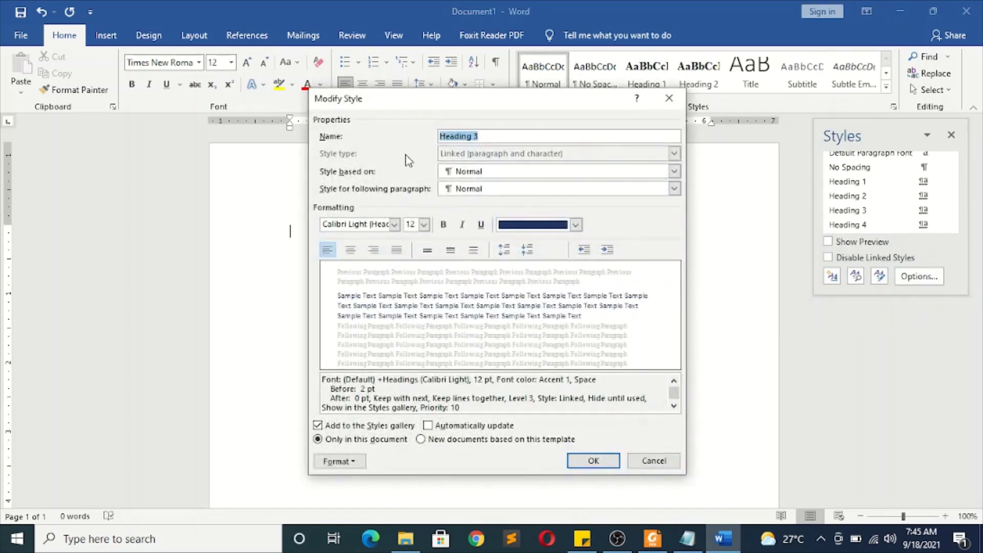
{"action": "left_click", "coordinate": [395, 225]}
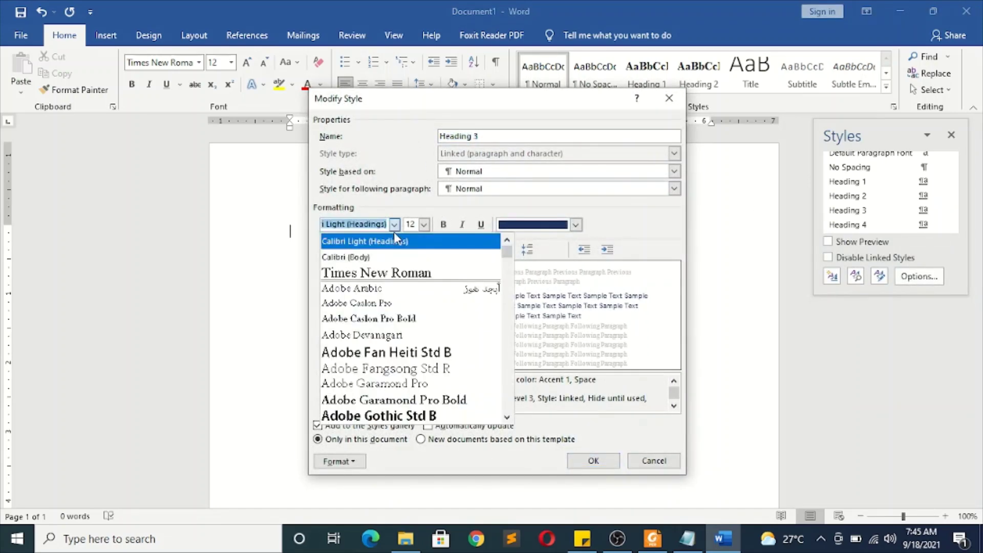
{"action": "left_click", "coordinate": [388, 271]}
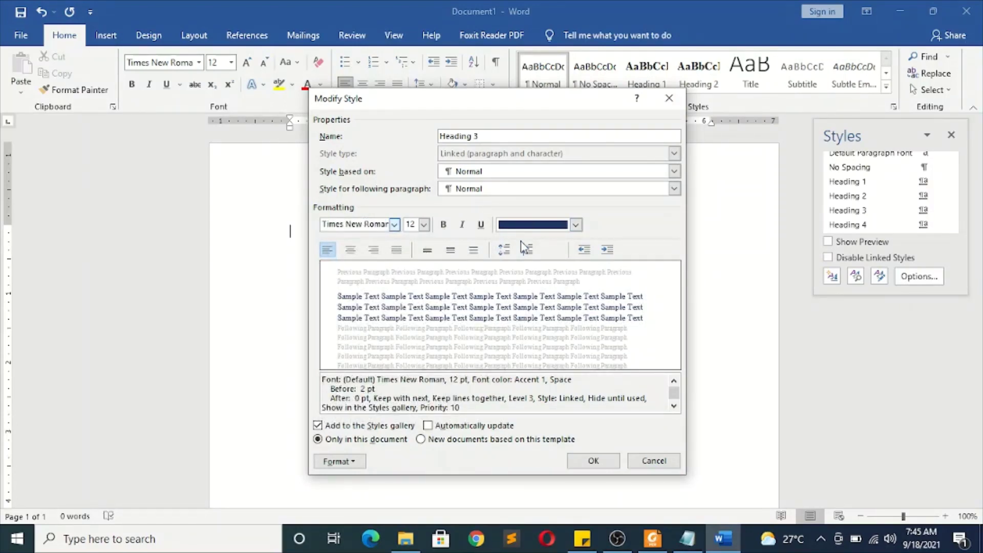
{"action": "left_click", "coordinate": [576, 225]}
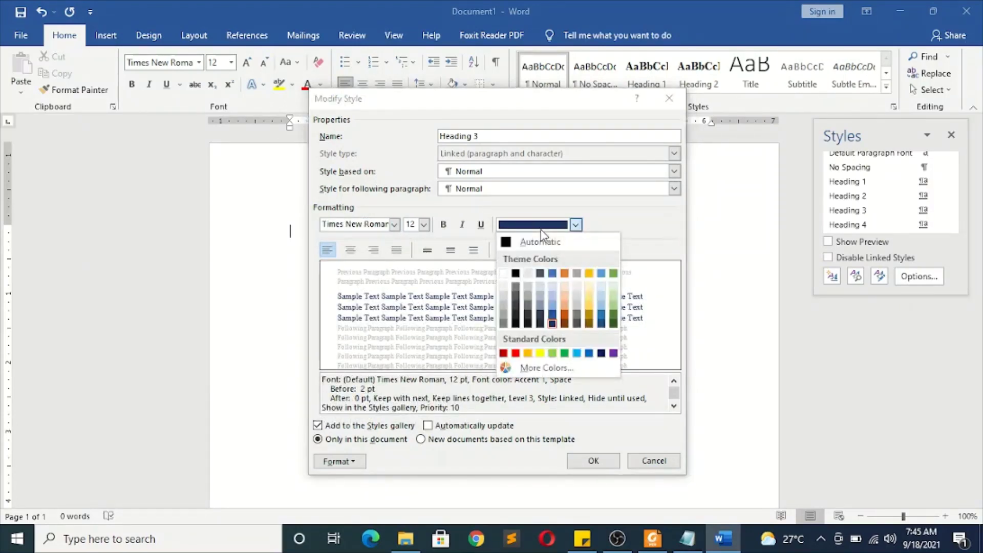
{"action": "left_click", "coordinate": [515, 274]}
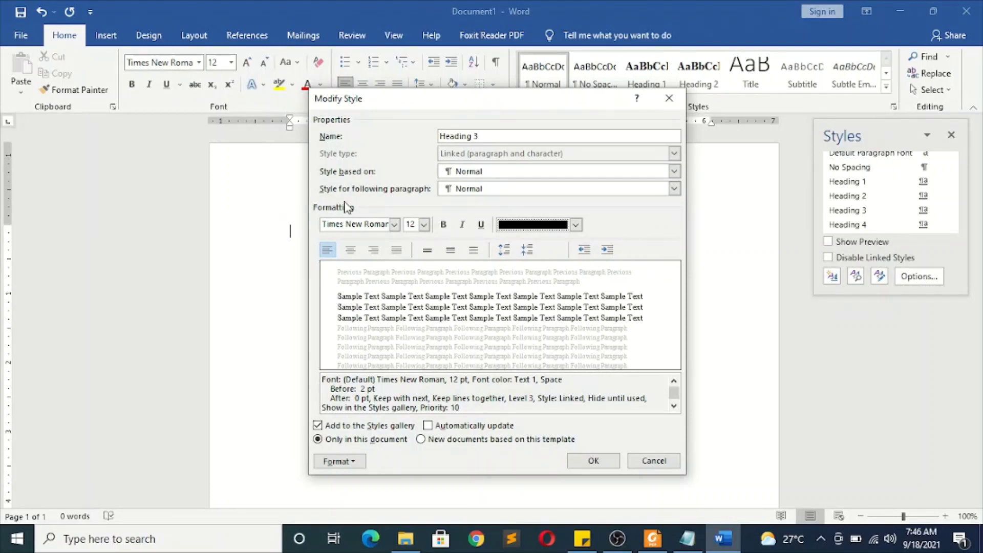
{"action": "left_click", "coordinate": [352, 250]}
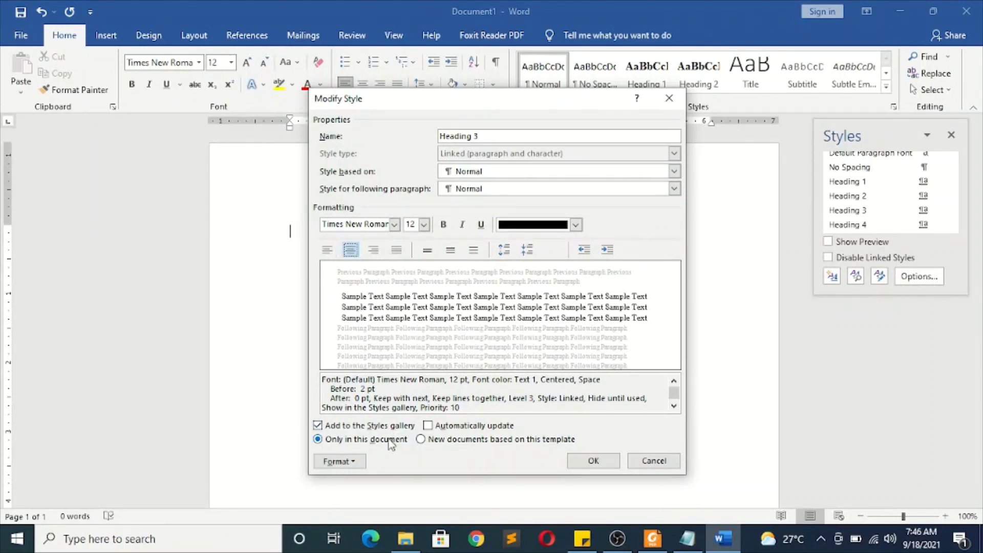
Set the Heading 3 paragraph format to double line spacing with 0 pt spacing before, and save the style.
{"action": "left_click", "coordinate": [355, 466]}
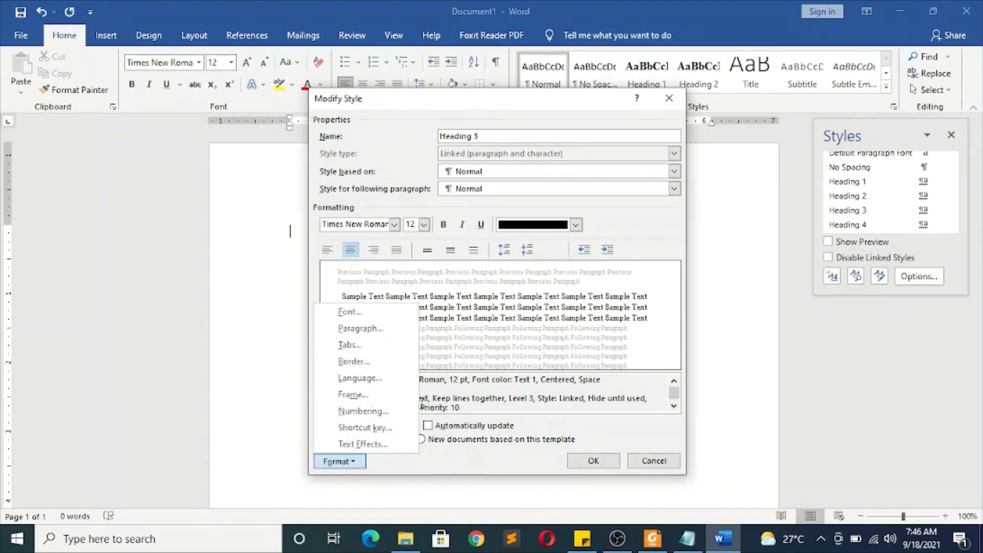
{"action": "left_click", "coordinate": [369, 330]}
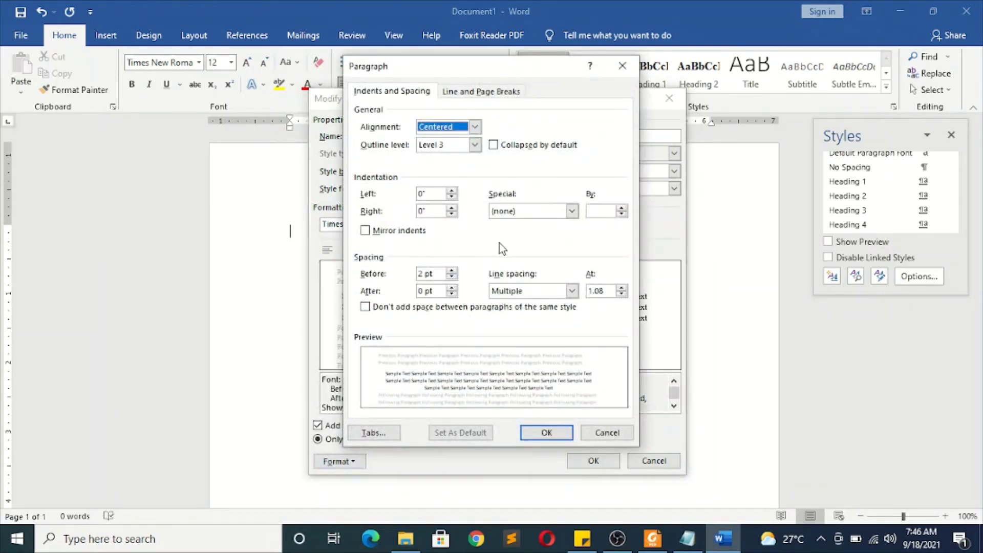
{"action": "left_click", "coordinate": [571, 290]}
{"action": "left_click", "coordinate": [496, 323]}
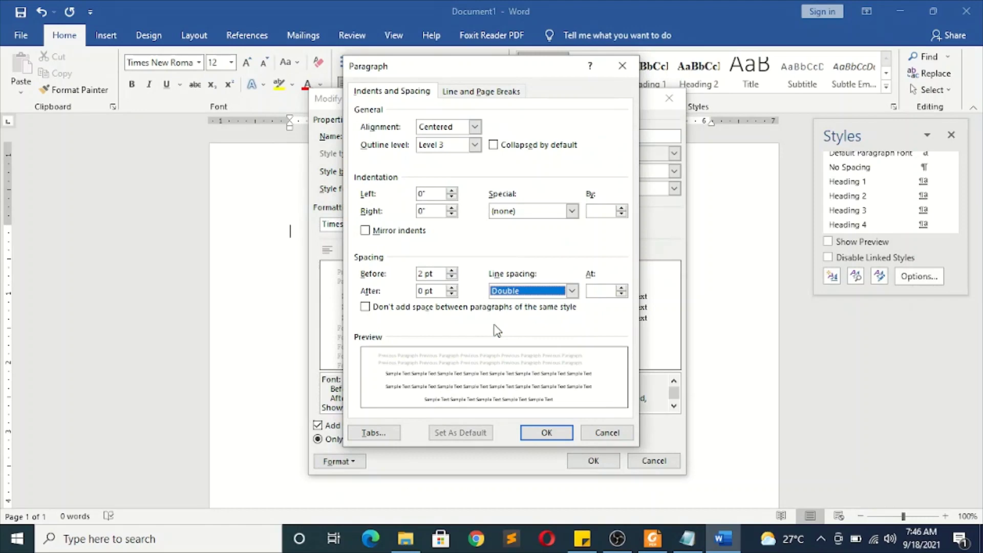
{"action": "left_click", "coordinate": [453, 277]}
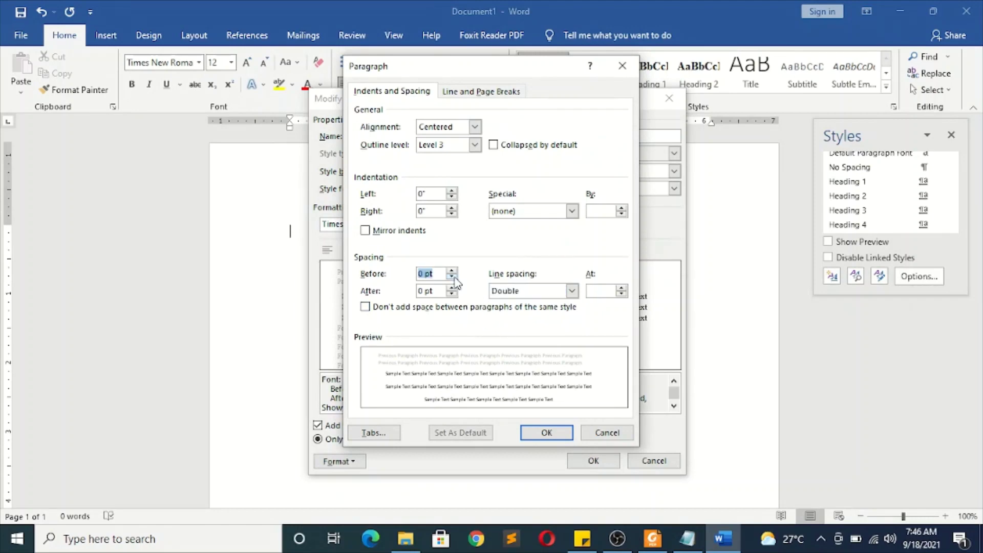
{"action": "left_click", "coordinate": [532, 435]}
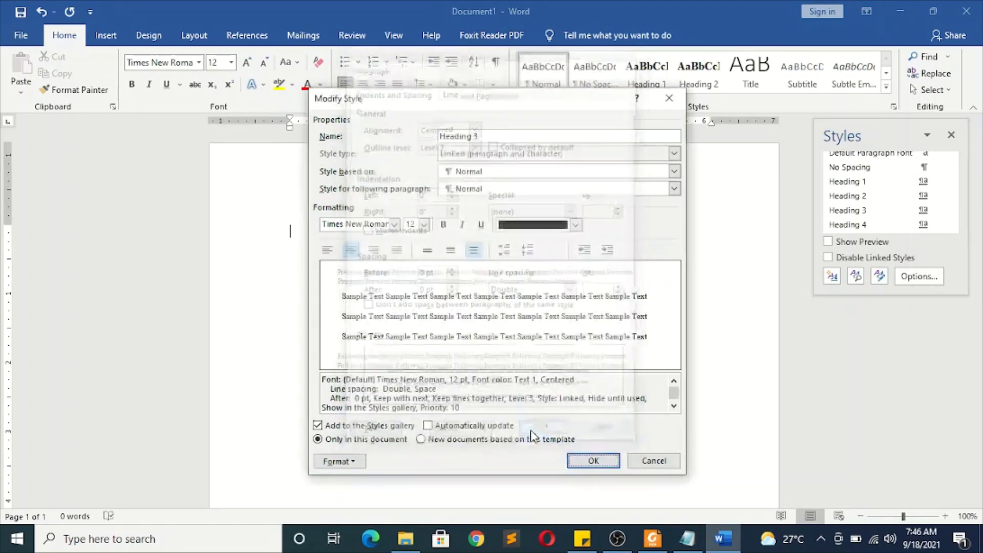
{"action": "left_click", "coordinate": [594, 461]}
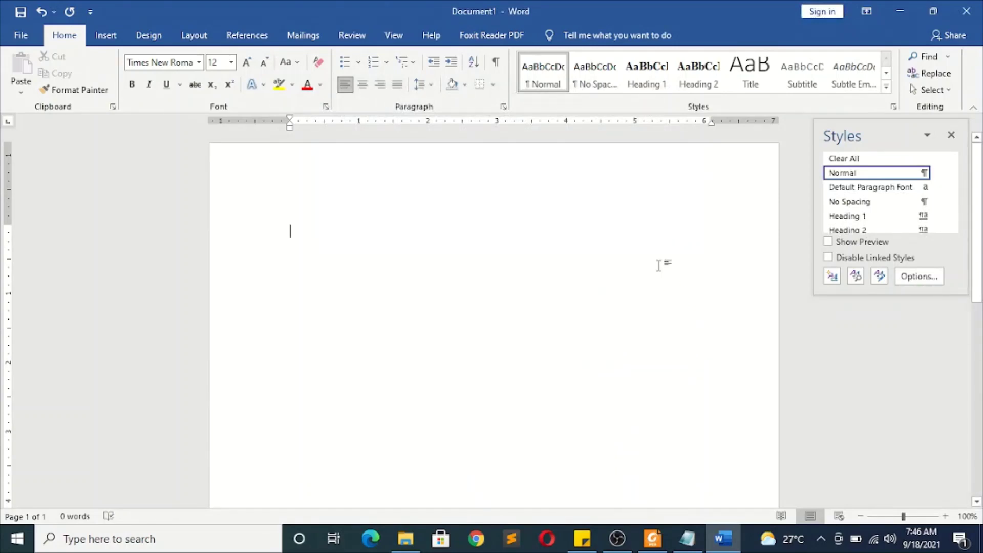
{"action": "scroll", "coordinate": [867, 210], "scroll_direction": "down", "scroll_amount": 1}
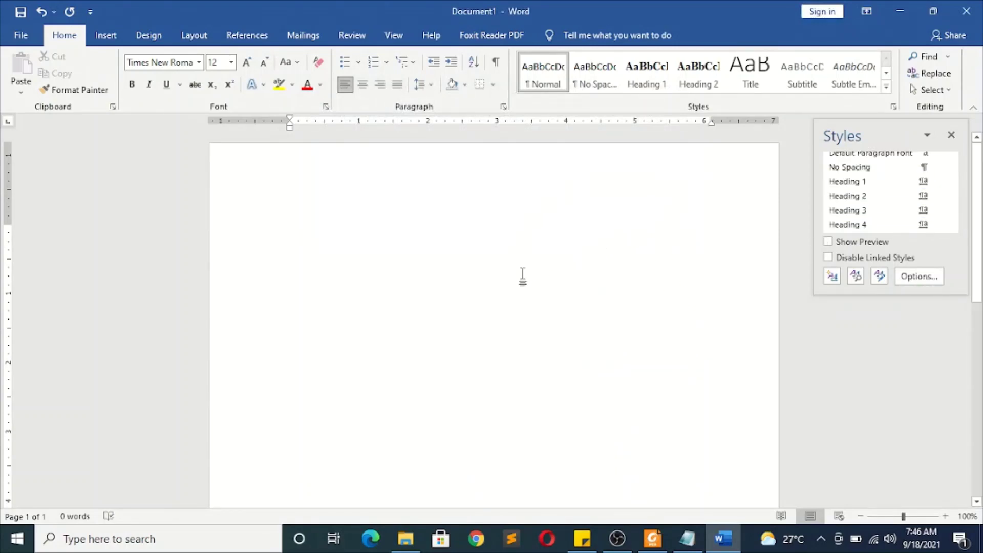
Switch to Foxit Reader and examine the first-page cover layout in 10. Cover Laporan Prakerin.pdf.
{"action": "left_click", "coordinate": [652, 539]}
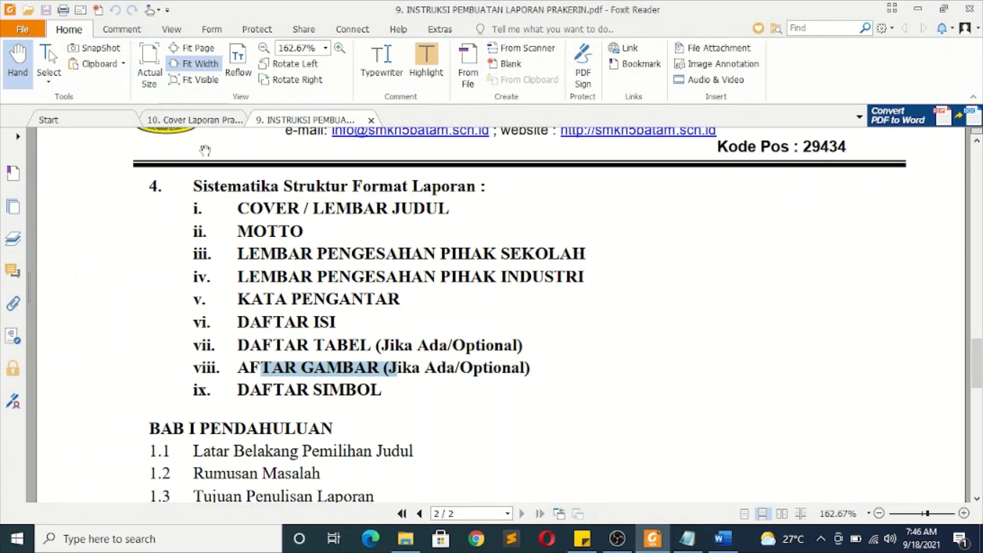
{"action": "left_click", "coordinate": [179, 121]}
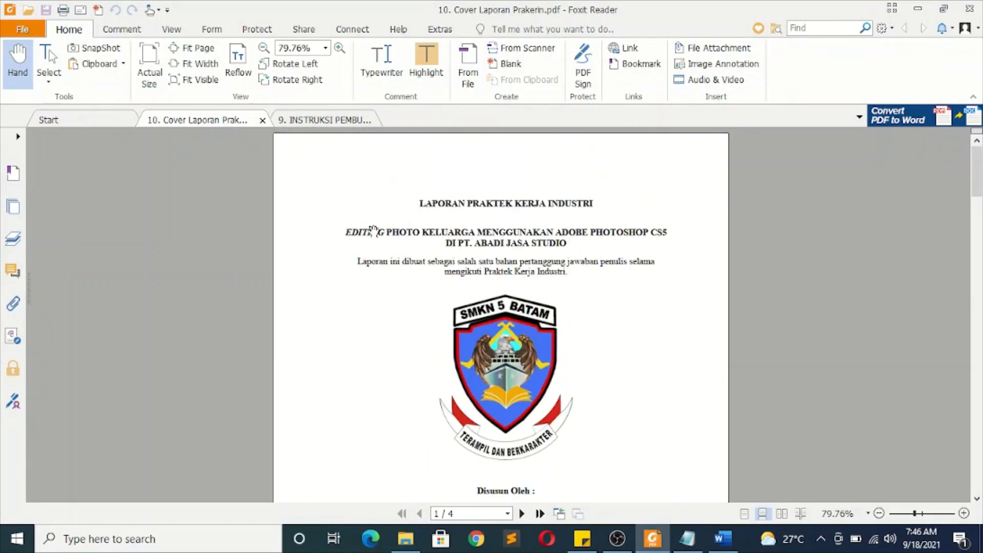
{"action": "scroll", "coordinate": [463, 269], "scroll_direction": "down", "scroll_amount": 3}
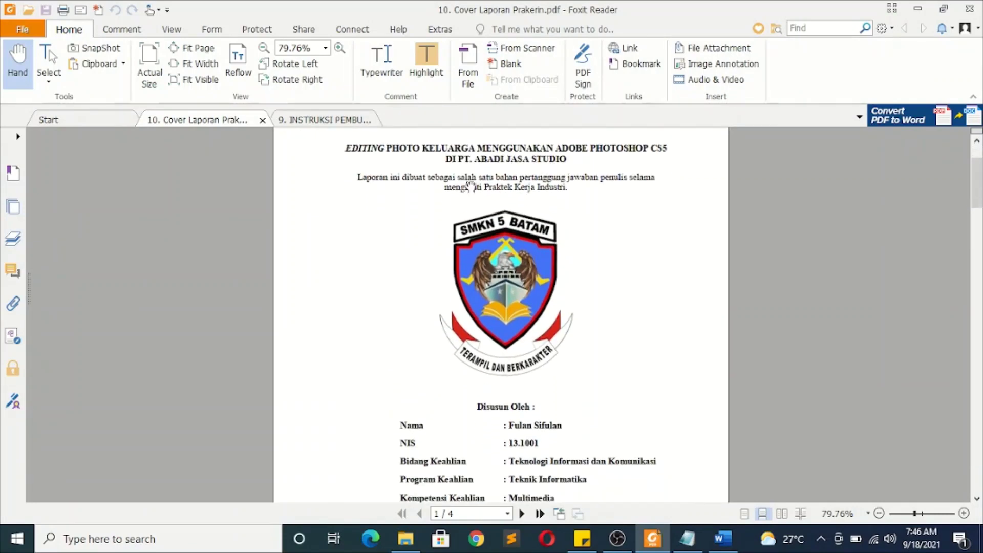
{"action": "scroll", "coordinate": [499, 309], "scroll_direction": "down", "scroll_amount": 5}
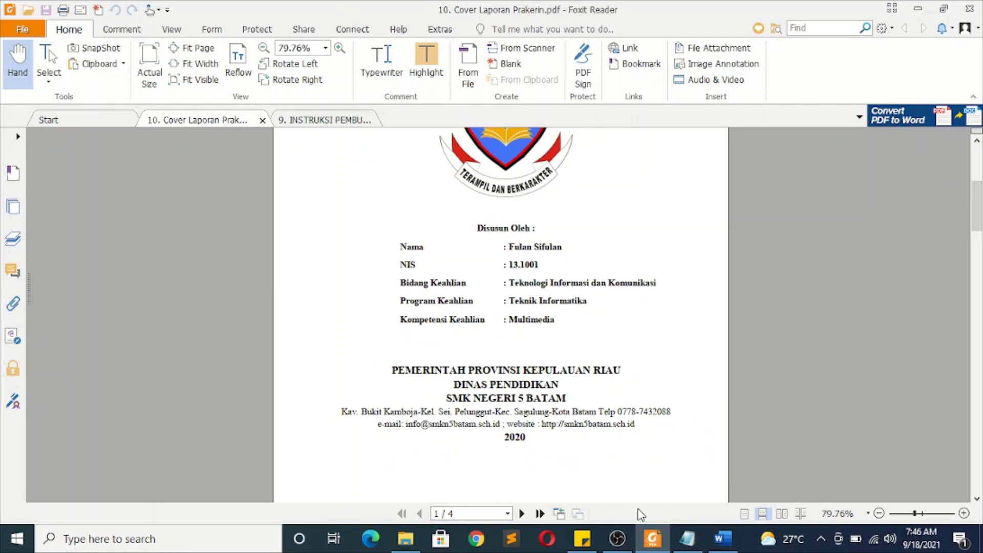
{"action": "left_click", "coordinate": [649, 536]}
Switch to text.txt in Notepad and copy the cover text from "LAPORAN PRAKTIK KERJA LAPANGAN" through "2021".
{"action": "left_click", "coordinate": [687, 542]}
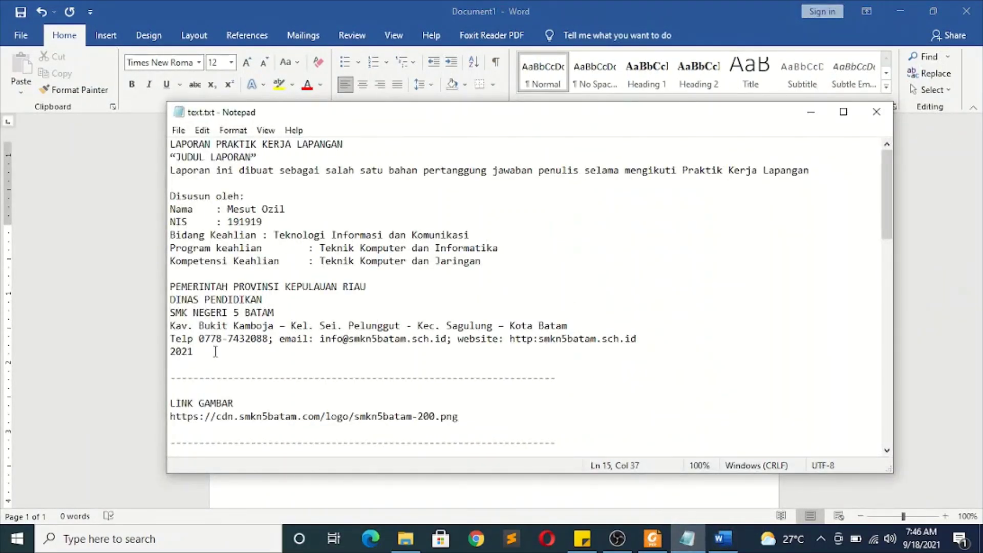
{"action": "left_click_drag", "start_coordinate": [216, 352], "coordinate": [143, 107]}
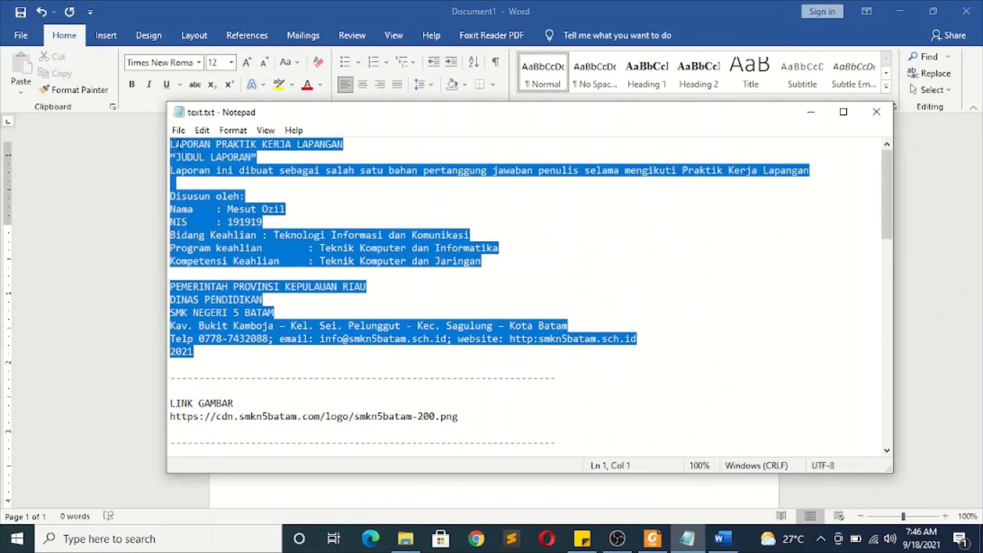
{"action": "right_click", "coordinate": [194, 148]}
{"action": "left_click", "coordinate": [235, 197]}
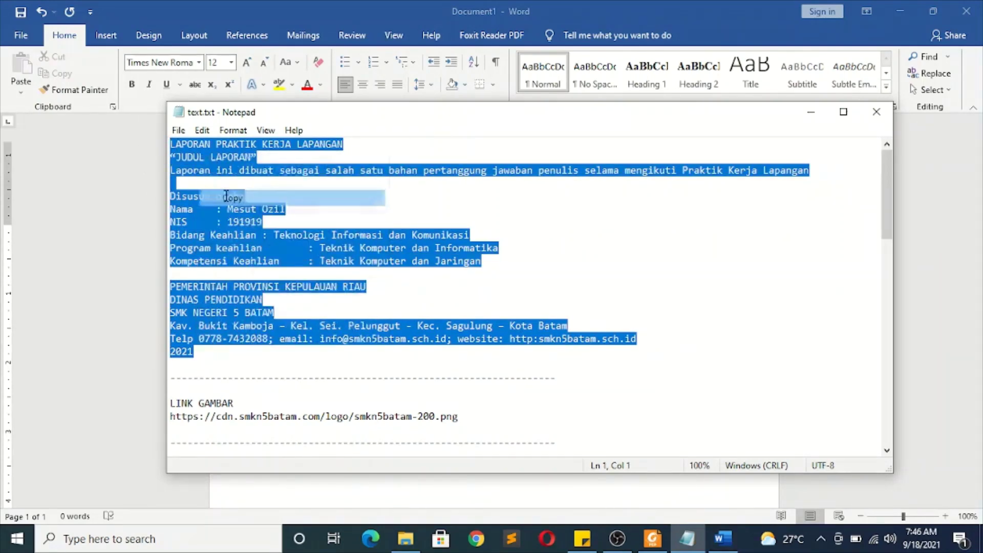
Switch back to the blank Word document and paste the copied cover text at its start.
{"action": "left_click", "coordinate": [128, 235]}
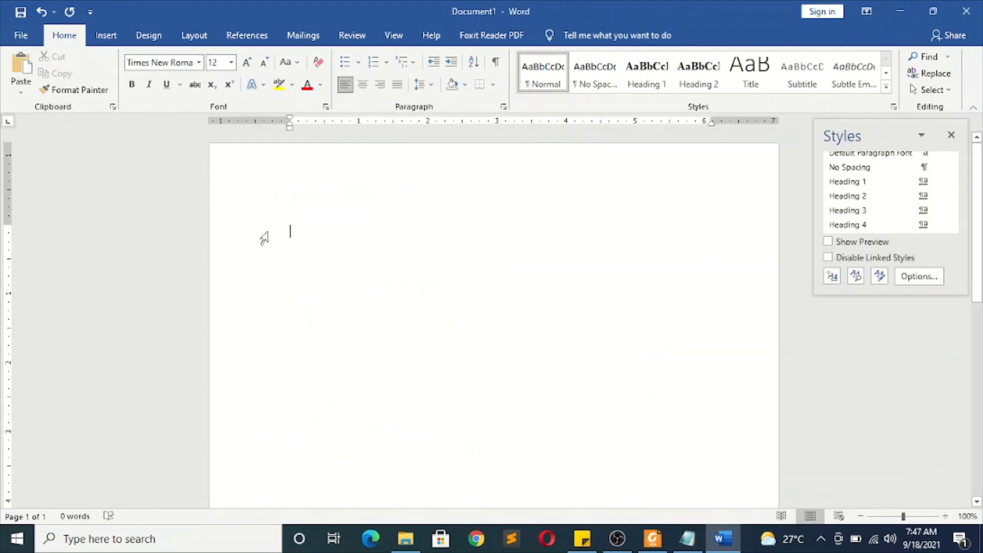
{"action": "right_click", "coordinate": [298, 226]}
{"action": "left_click", "coordinate": [327, 285]}
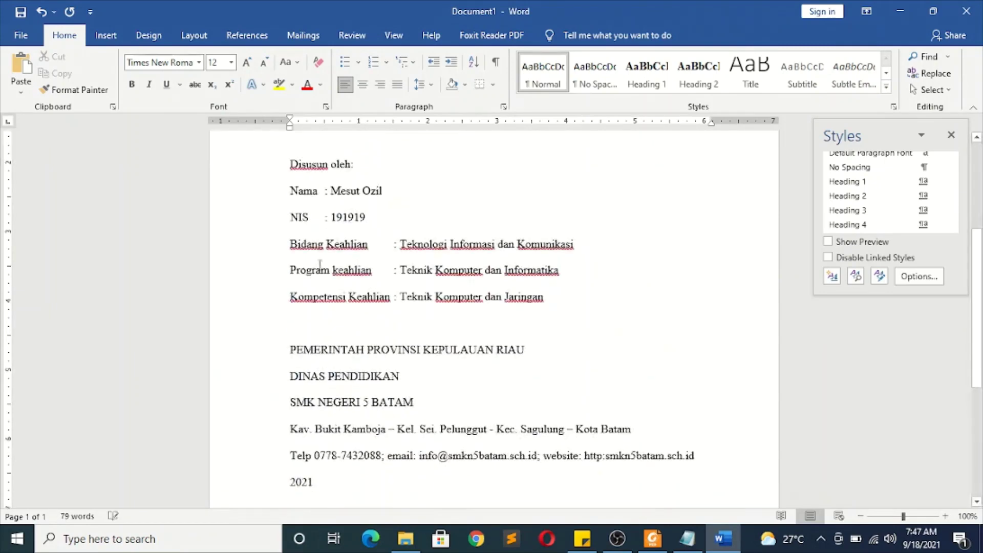
{"action": "scroll", "coordinate": [321, 271], "scroll_direction": "down", "scroll_amount": 5}
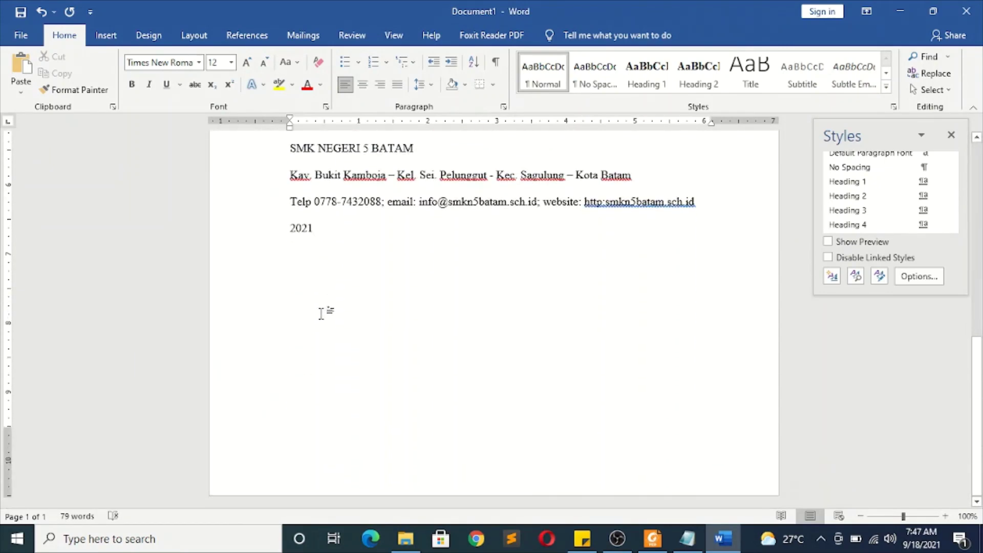
{"action": "scroll", "coordinate": [322, 314], "scroll_direction": "up", "scroll_amount": 4}
{"action": "scroll", "coordinate": [323, 313], "scroll_direction": "up", "scroll_amount": 4}
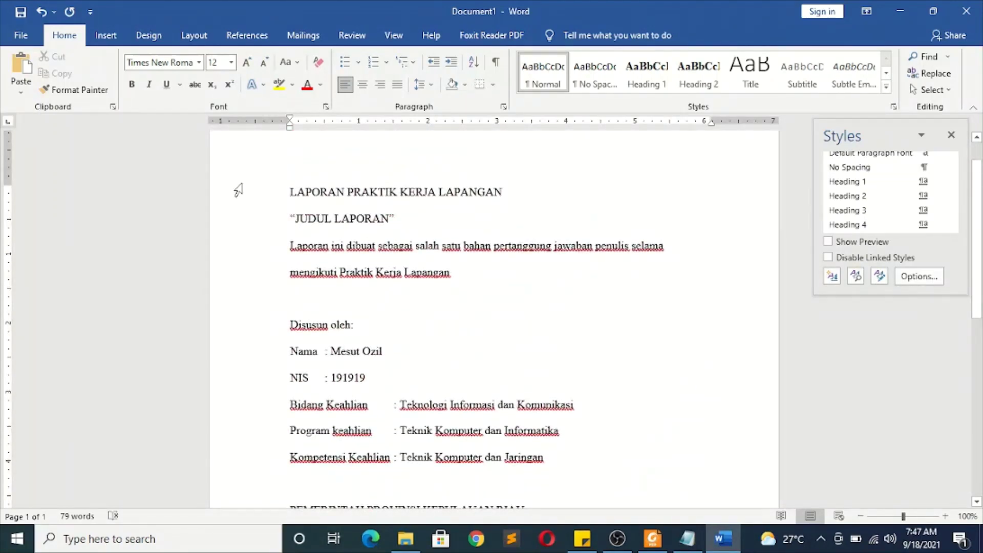
Center the cover lines from "LAPORAN PRAKTIK KERJA LAPANGAN" through "mengikuti Praktik Kerja Lapangan".
{"action": "left_click", "coordinate": [238, 190]}
{"action": "left_click", "coordinate": [332, 219]}
{"action": "left_click", "coordinate": [428, 220]}
{"action": "scroll", "coordinate": [446, 275], "scroll_direction": "down", "scroll_amount": 2}
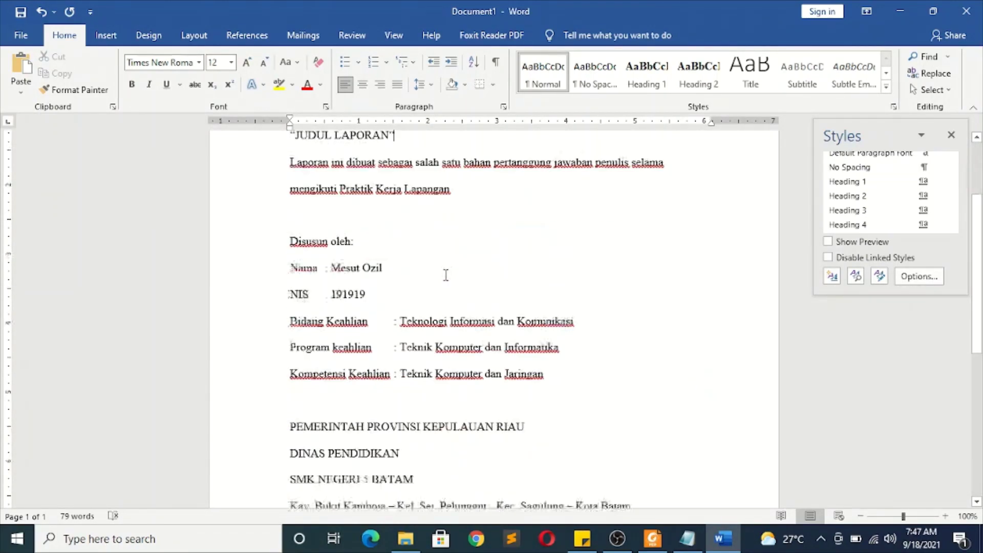
{"action": "scroll", "coordinate": [446, 275], "scroll_direction": "down", "scroll_amount": 7}
{"action": "scroll", "coordinate": [433, 285], "scroll_direction": "up", "scroll_amount": 9}
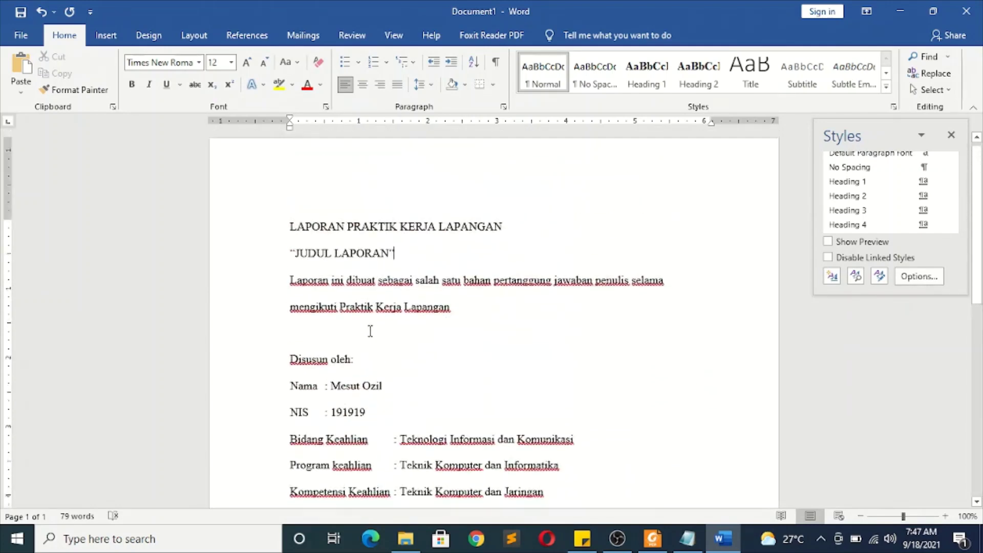
{"action": "left_click", "coordinate": [260, 231]}
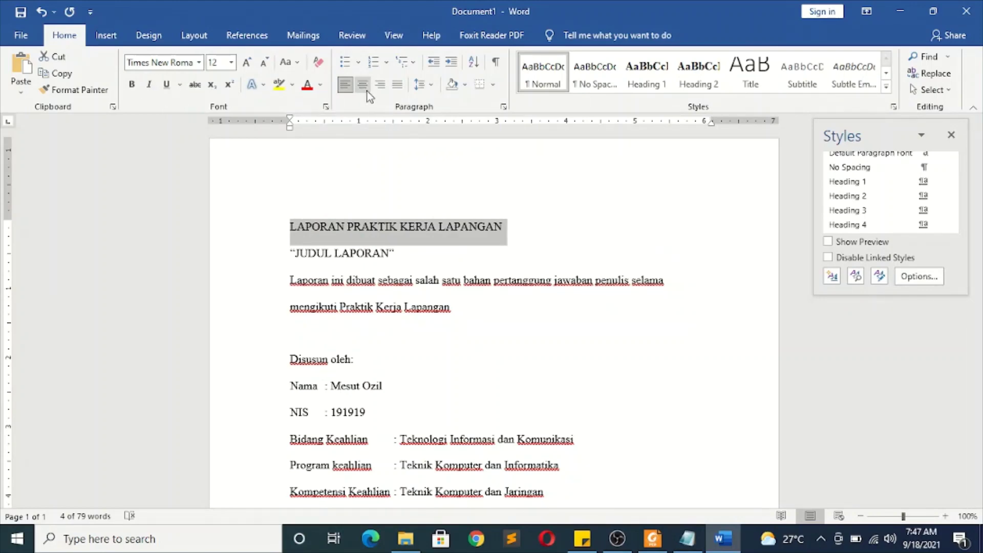
{"action": "left_click_drag", "start_coordinate": [237, 226], "coordinate": [209, 325]}
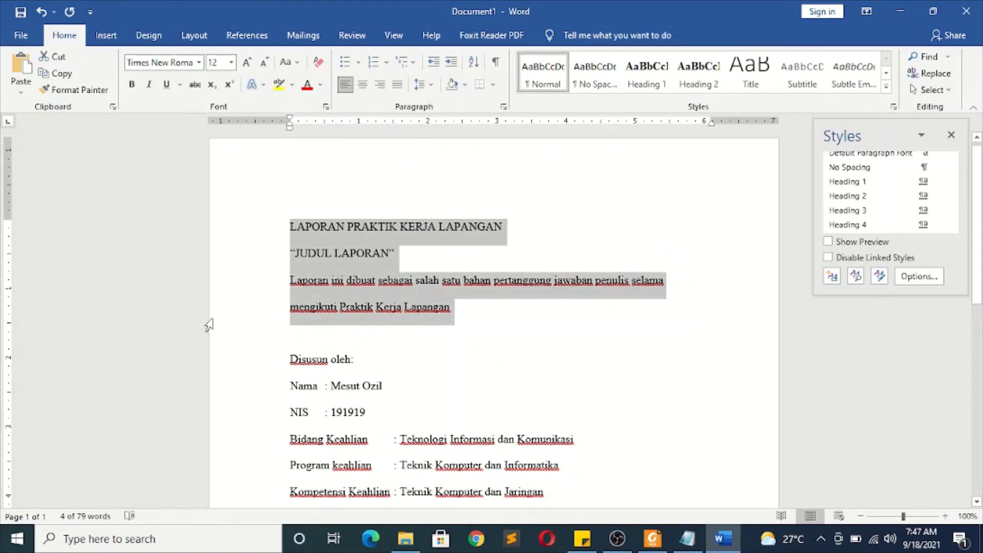
{"action": "left_click", "coordinate": [362, 85]}
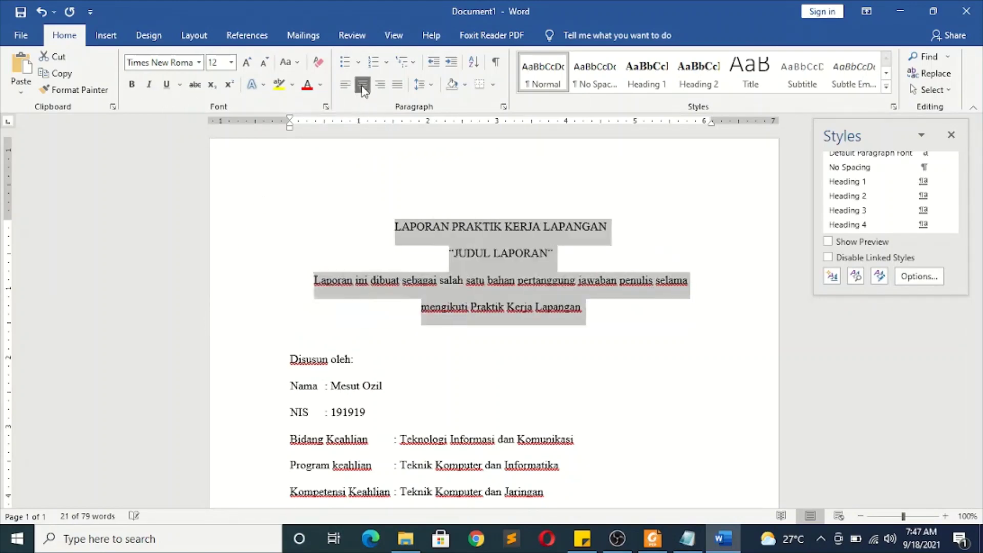
Check the title formatting in the reference cover PDF, and make "LAPORAN PRAKTIK KERJA LAPANGAN" and "JUDUL LAPORAN" bold in Word.
{"action": "left_click", "coordinate": [243, 233]}
{"action": "left_click", "coordinate": [653, 538]}
{"action": "scroll", "coordinate": [424, 308], "scroll_direction": "up", "scroll_amount": 1}
{"action": "scroll", "coordinate": [494, 287], "scroll_direction": "up", "scroll_amount": 4}
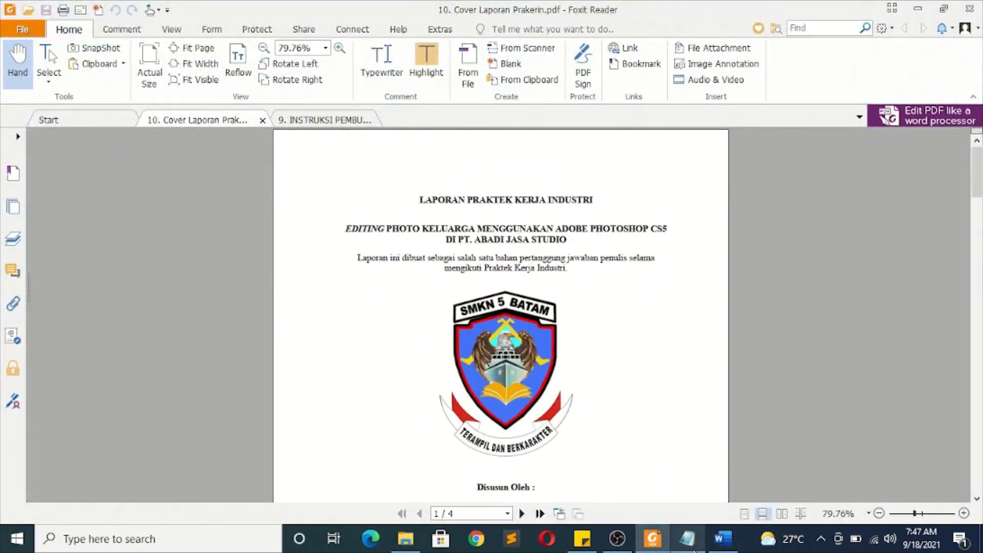
{"action": "mouse_move", "coordinate": [691, 552]}
{"action": "left_click", "coordinate": [723, 539]}
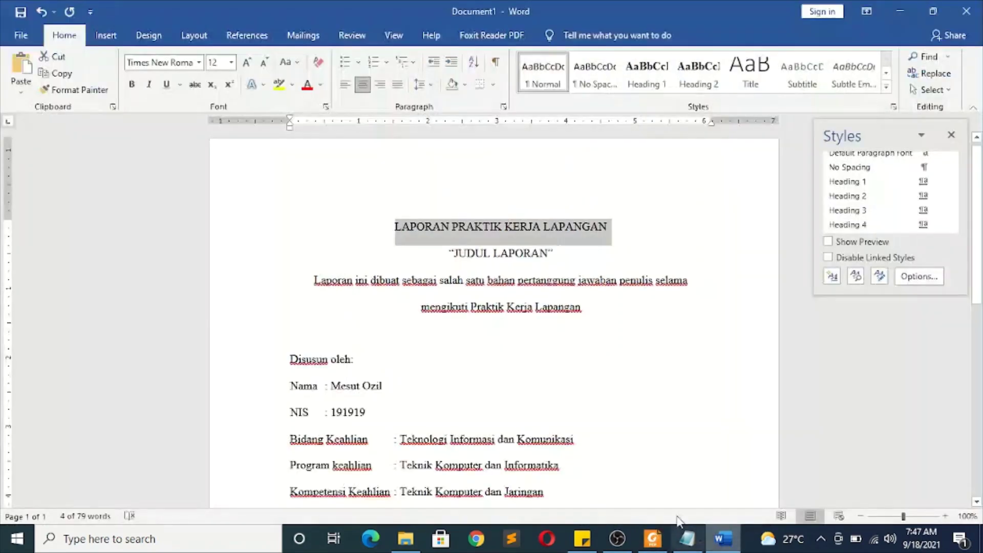
{"action": "left_click_drag", "start_coordinate": [242, 245], "coordinate": [228, 263]}
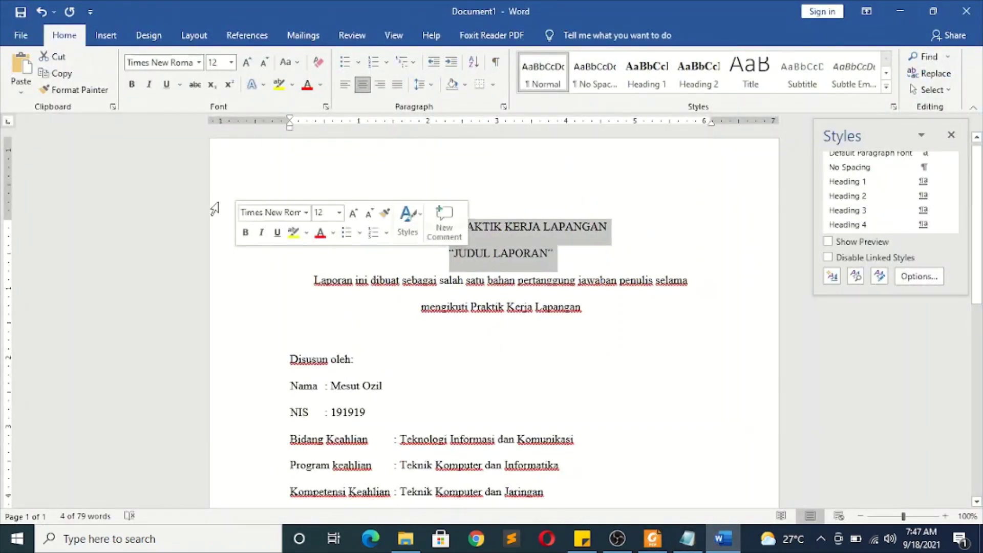
{"action": "left_click", "coordinate": [132, 84]}
{"action": "left_click", "coordinate": [307, 282]}
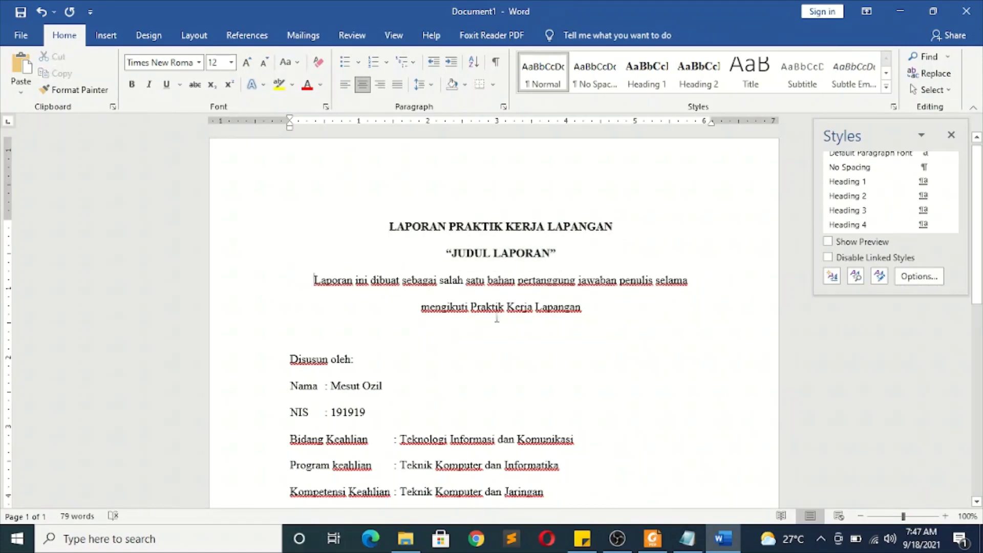
Place the insertion point on the blank line above "Disusun oleh:" and open Chrome with the smkn5batam profile.
{"action": "scroll", "coordinate": [461, 330], "scroll_direction": "down", "scroll_amount": 3}
{"action": "left_click", "coordinate": [307, 249]}
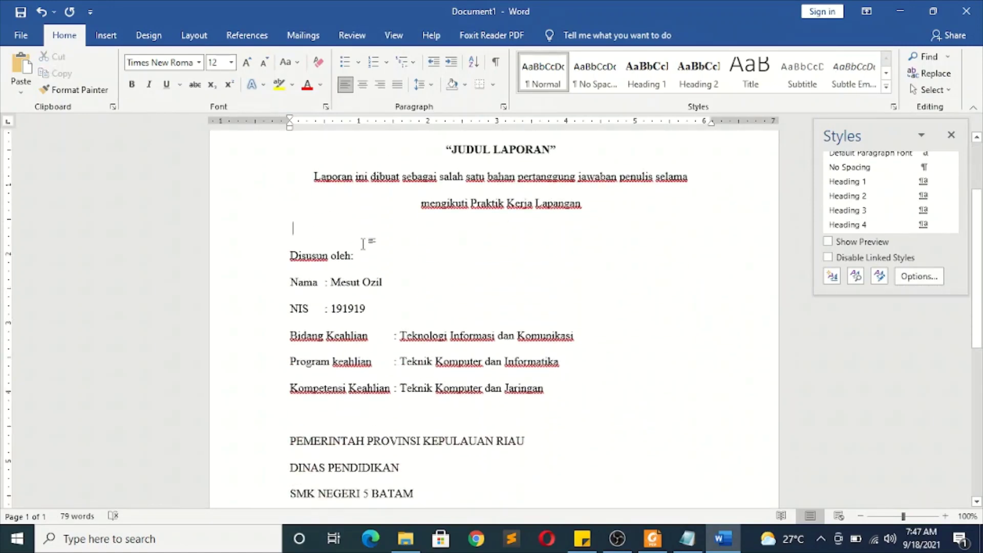
{"action": "scroll", "coordinate": [370, 237], "scroll_direction": "down", "scroll_amount": 8}
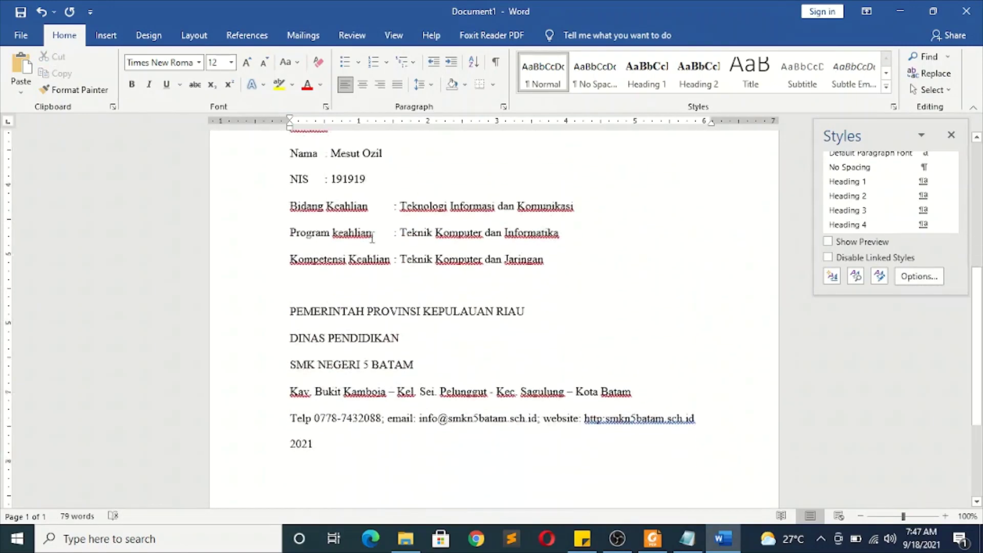
{"action": "scroll", "coordinate": [367, 273], "scroll_direction": "down", "scroll_amount": 4}
{"action": "scroll", "coordinate": [395, 311], "scroll_direction": "up", "scroll_amount": 8}
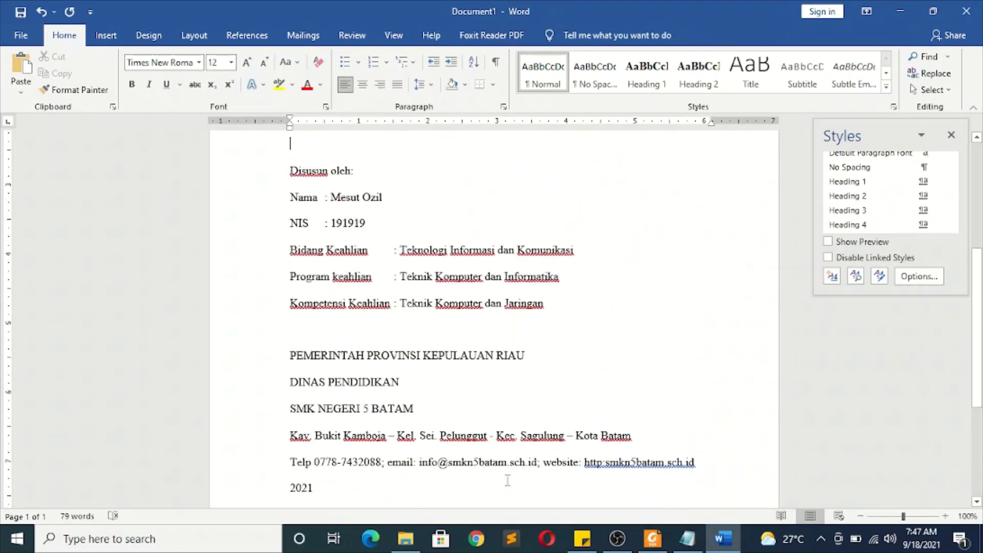
{"action": "left_click", "coordinate": [476, 539]}
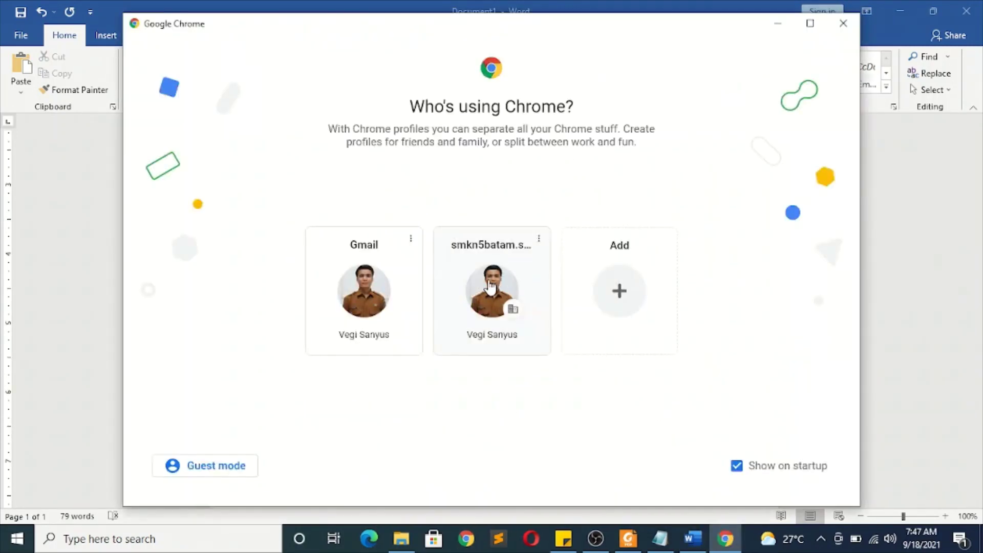
{"action": "left_click", "coordinate": [491, 288]}
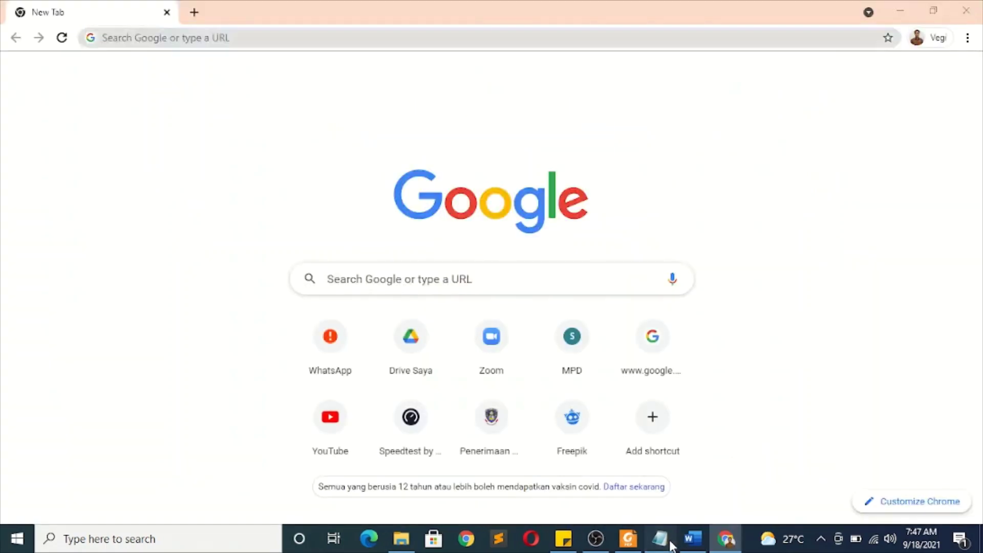
{"action": "left_click", "coordinate": [666, 543]}
{"action": "left_click", "coordinate": [307, 376]}
{"action": "left_click_drag", "start_coordinate": [470, 419], "coordinate": [167, 420]}
{"action": "key", "text": "ctrl+c"}
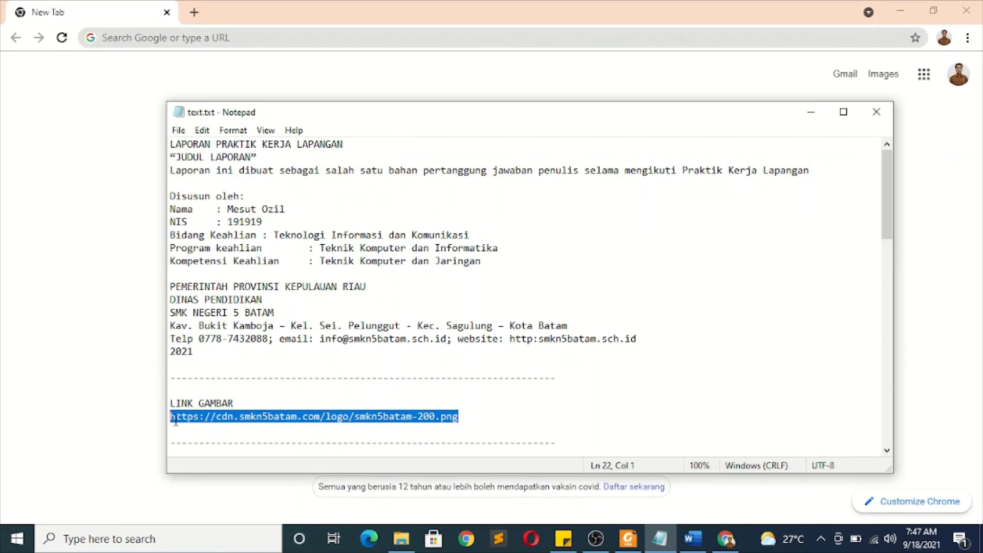
{"action": "left_click", "coordinate": [148, 40]}
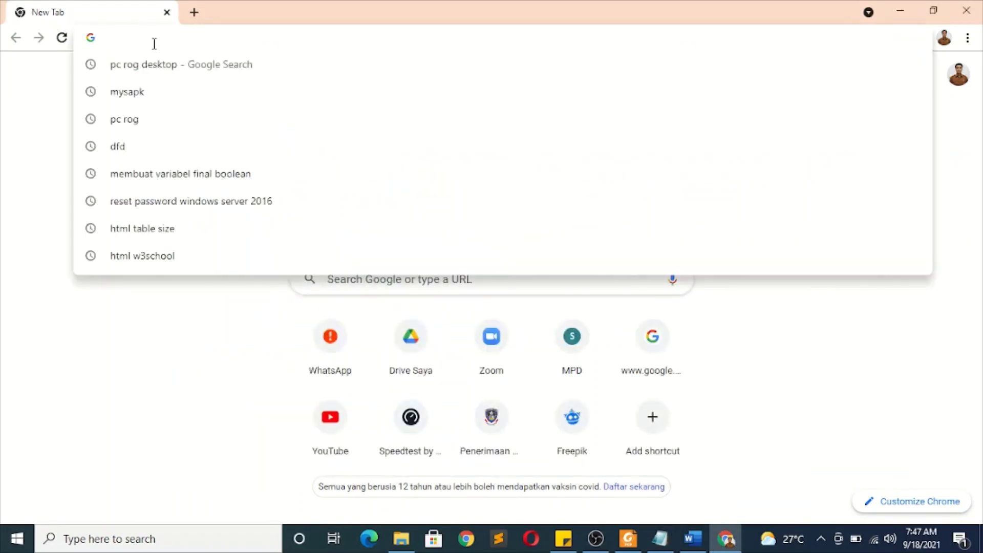
{"action": "key", "text": "ctrl+v"}
{"action": "key", "text": "Return"}
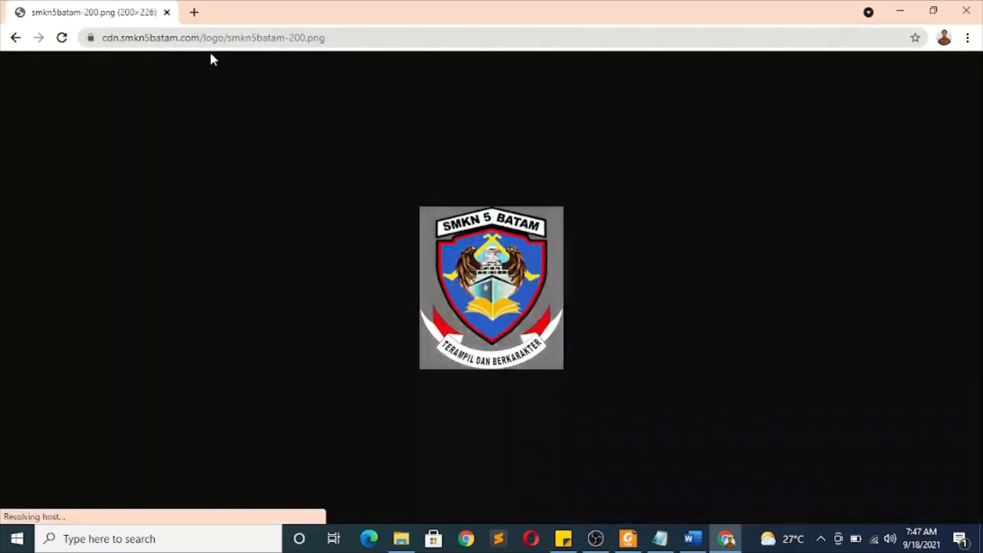
Copy the school logo image from Chrome and paste it into the Word cover page above "Disusun oleh:".
{"action": "right_click", "coordinate": [489, 281]}
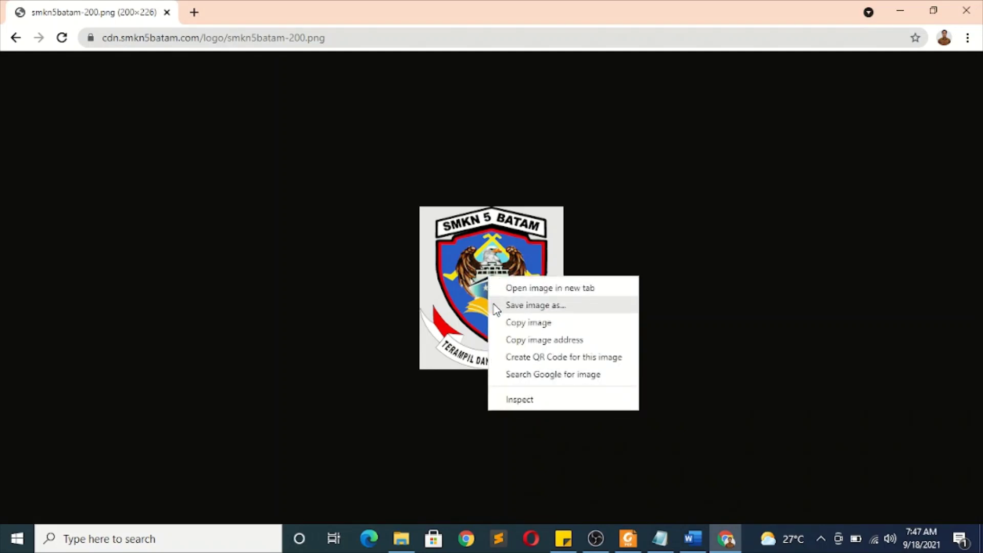
{"action": "left_click", "coordinate": [508, 323]}
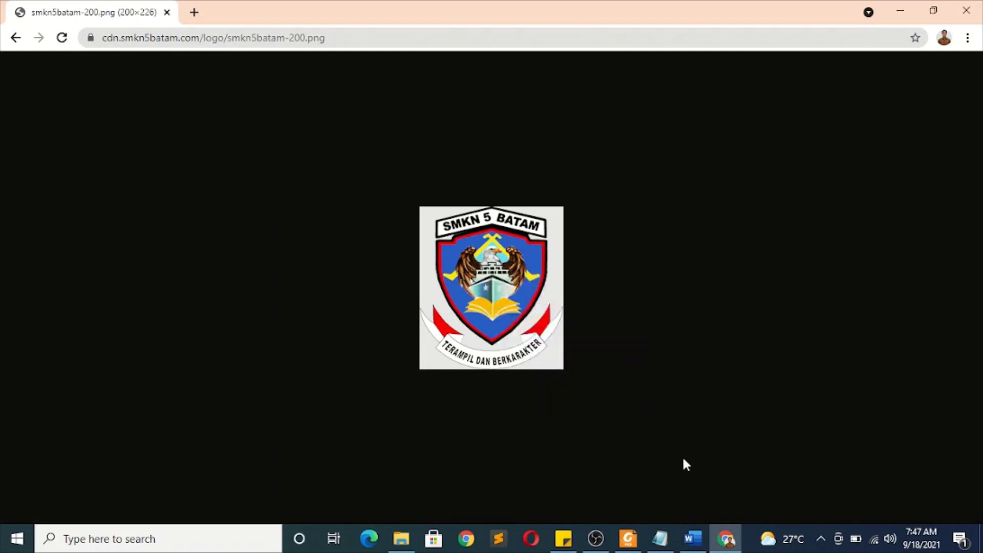
{"action": "left_click", "coordinate": [692, 537]}
{"action": "scroll", "coordinate": [389, 285], "scroll_direction": "up", "scroll_amount": 3}
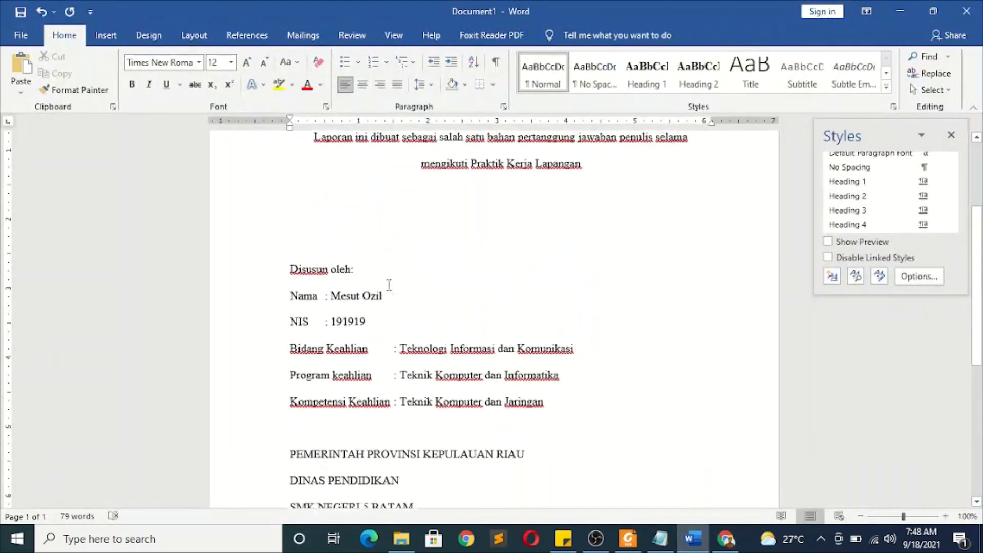
{"action": "right_click", "coordinate": [336, 247]}
{"action": "left_click", "coordinate": [408, 303]}
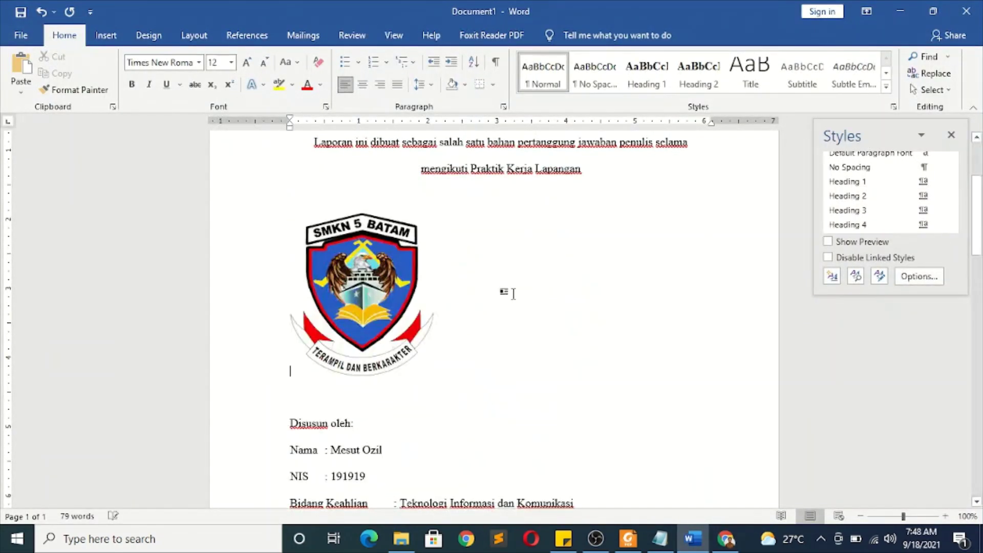
Enlarge the school logo proportionally to about 2.5 inches wide and center it on the page.
{"action": "left_click", "coordinate": [408, 295]}
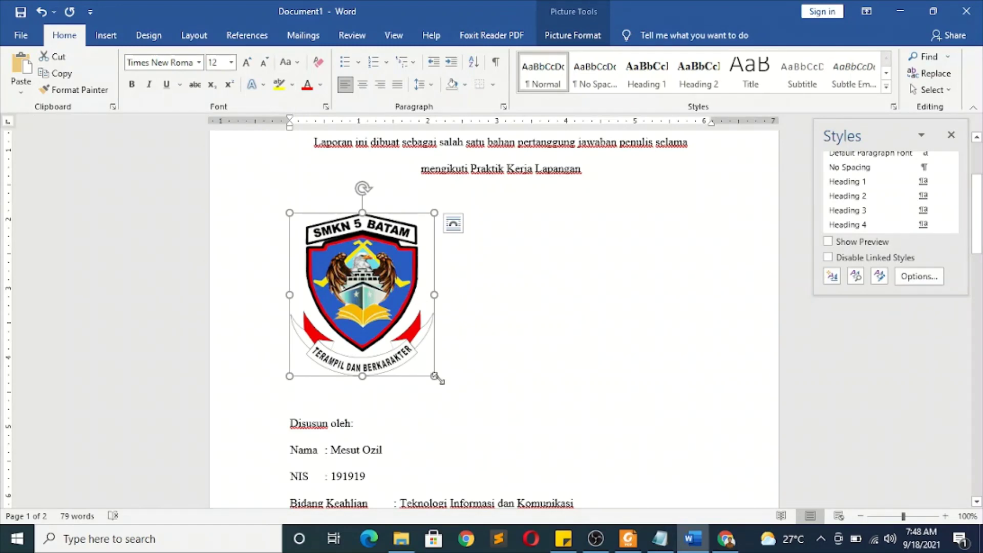
{"action": "left_click_drag", "start_coordinate": [435, 376], "coordinate": [464, 409]}
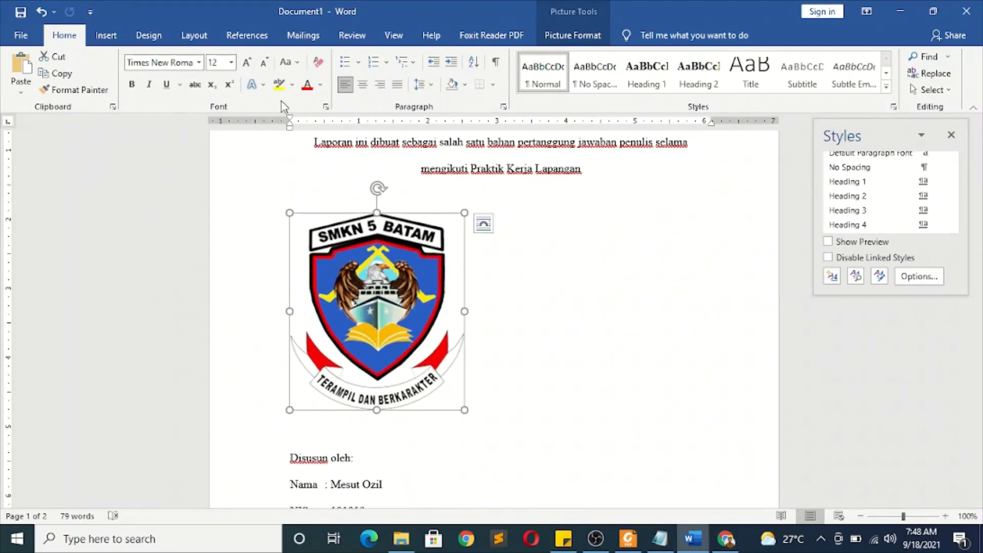
{"action": "left_click", "coordinate": [362, 84]}
{"action": "left_click", "coordinate": [461, 177]}
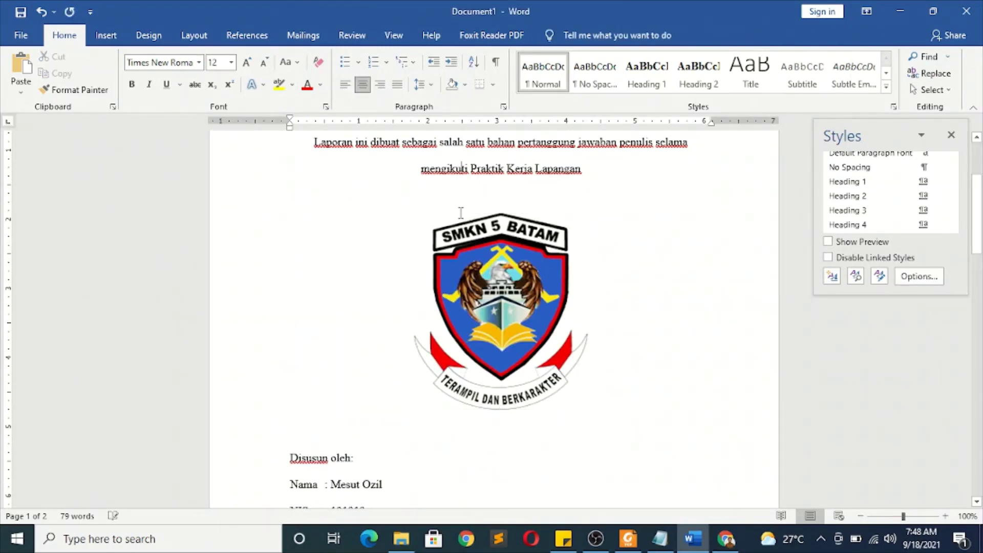
Check the lower cover layout in the reference PDF, and bold the Word lines from "Disusun oleh:" through "SMK NEGERI 5 BATAM".
{"action": "scroll", "coordinate": [458, 215], "scroll_direction": "up", "scroll_amount": 3}
{"action": "scroll", "coordinate": [456, 233], "scroll_direction": "down", "scroll_amount": 6}
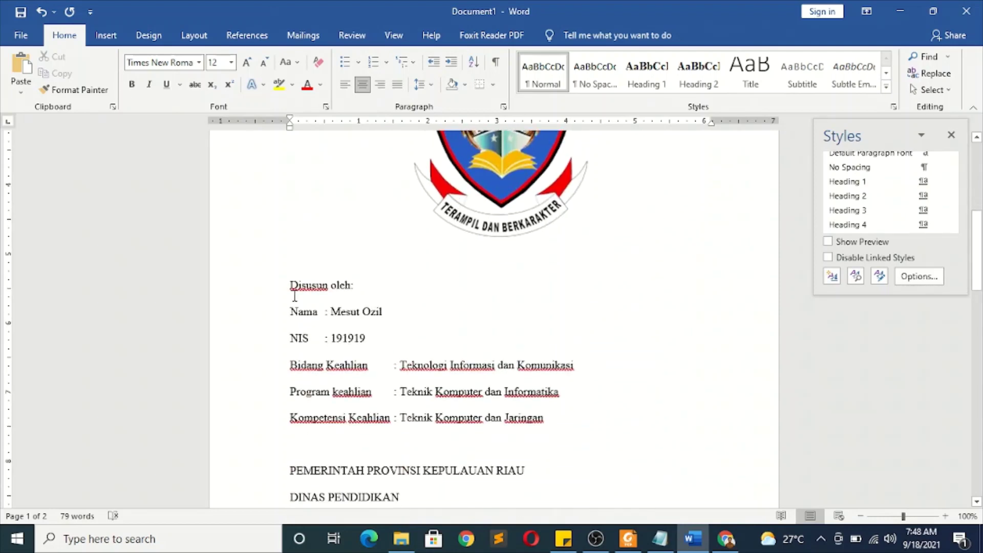
{"action": "left_click", "coordinate": [628, 539]}
{"action": "scroll", "coordinate": [503, 281], "scroll_direction": "down", "scroll_amount": 5}
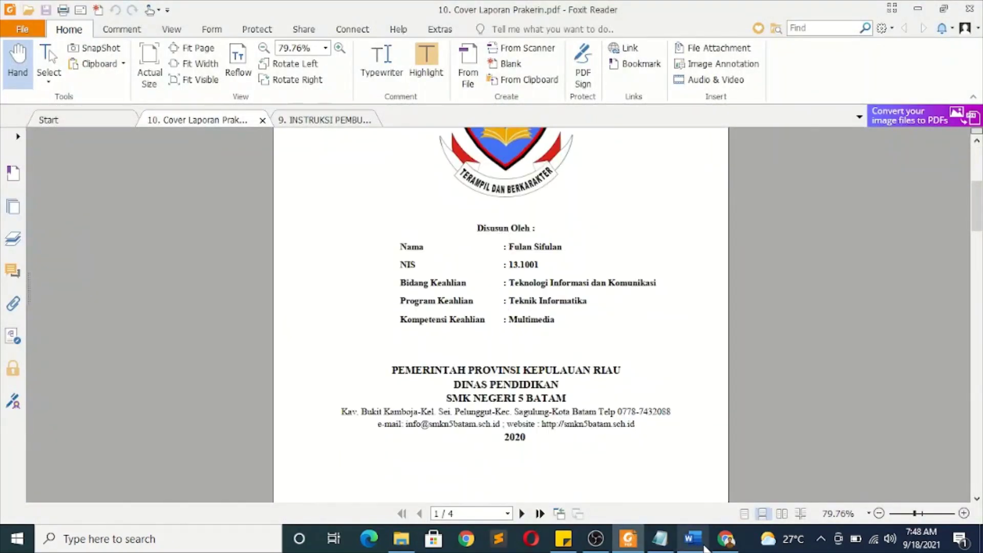
{"action": "left_click", "coordinate": [690, 543]}
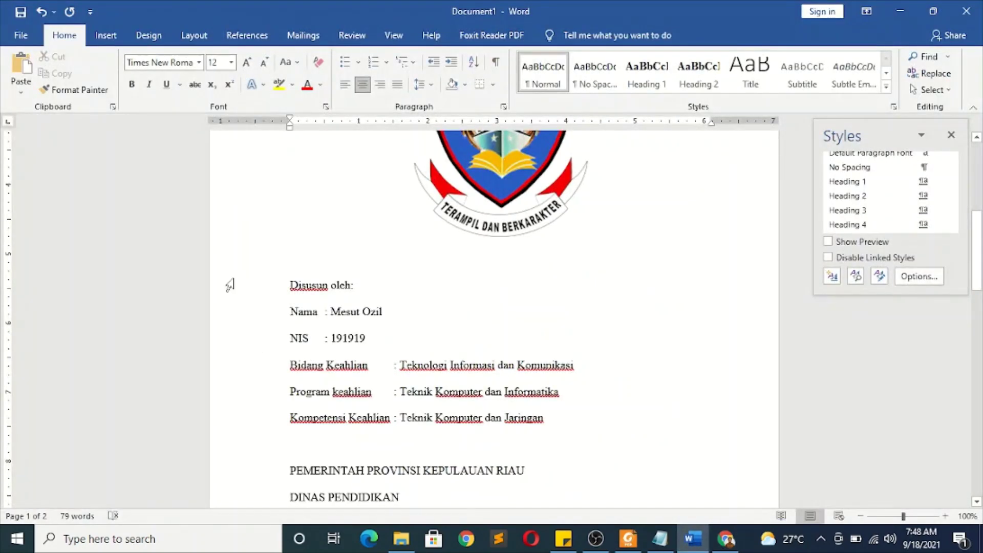
{"action": "left_click_drag", "start_coordinate": [230, 285], "coordinate": [221, 433]}
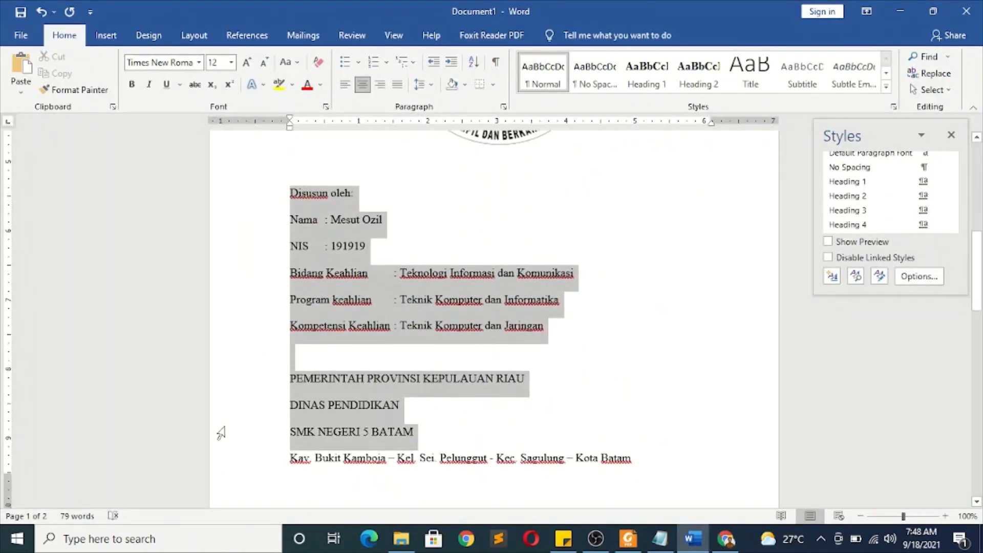
{"action": "left_click", "coordinate": [132, 84]}
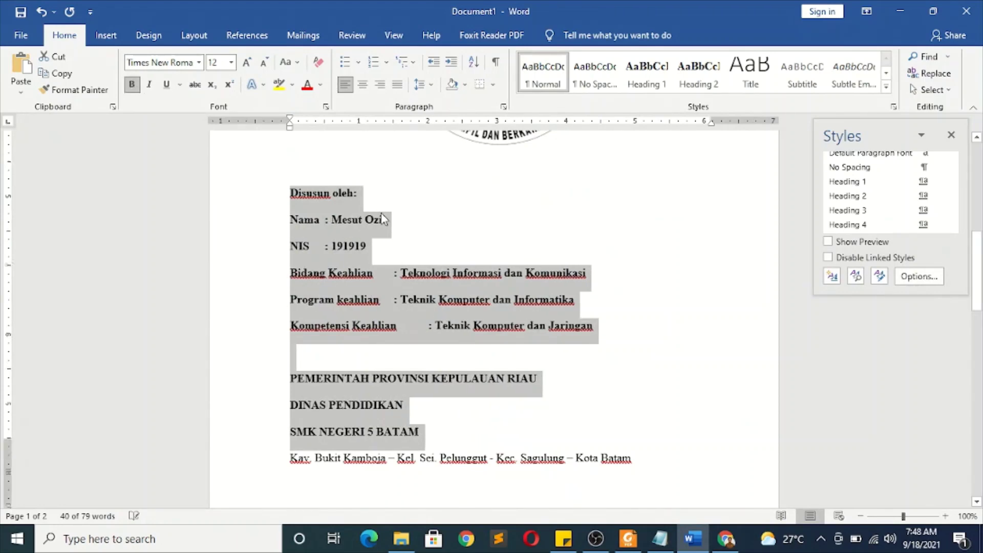
{"action": "scroll", "coordinate": [383, 219], "scroll_direction": "down", "scroll_amount": 5}
{"action": "scroll", "coordinate": [394, 302], "scroll_direction": "up", "scroll_amount": 8}
{"action": "left_click", "coordinate": [413, 310]}
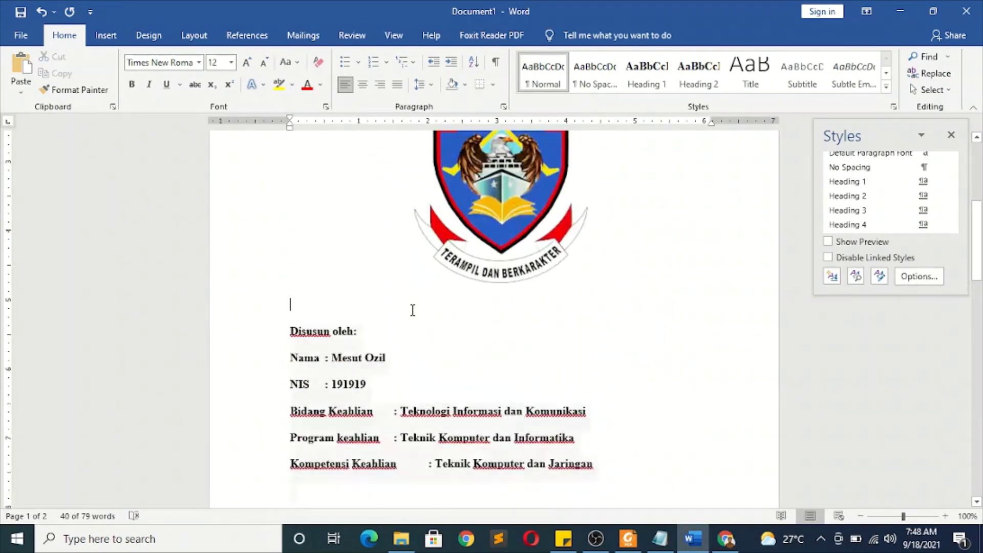
{"action": "scroll", "coordinate": [413, 310], "scroll_direction": "up", "scroll_amount": 3}
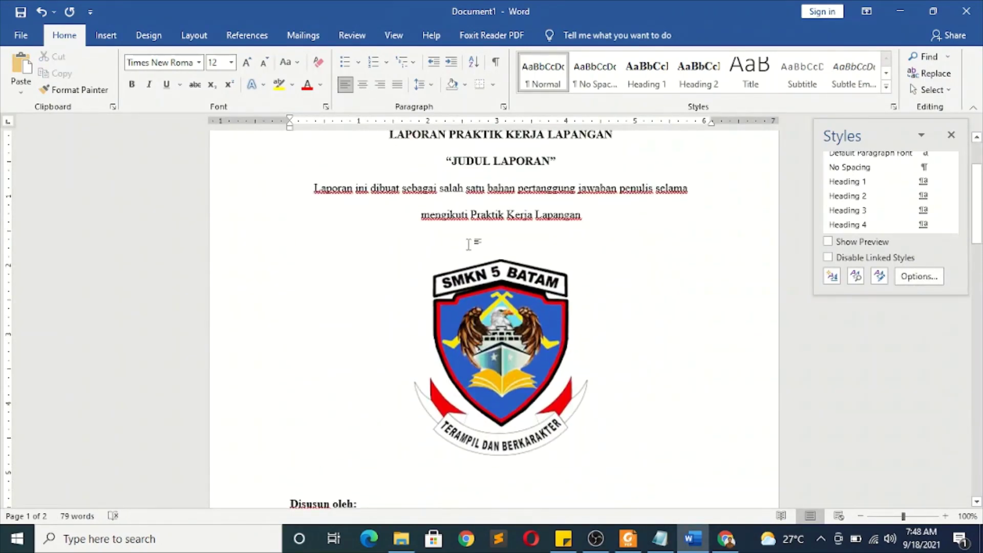
{"action": "key", "text": "BackSpace"}
{"action": "key", "text": "ctrl+z"}
{"action": "scroll", "coordinate": [471, 274], "scroll_direction": "up", "scroll_amount": 2}
{"action": "scroll", "coordinate": [472, 274], "scroll_direction": "down", "scroll_amount": 4}
{"action": "scroll", "coordinate": [472, 274], "scroll_direction": "up", "scroll_amount": 4}
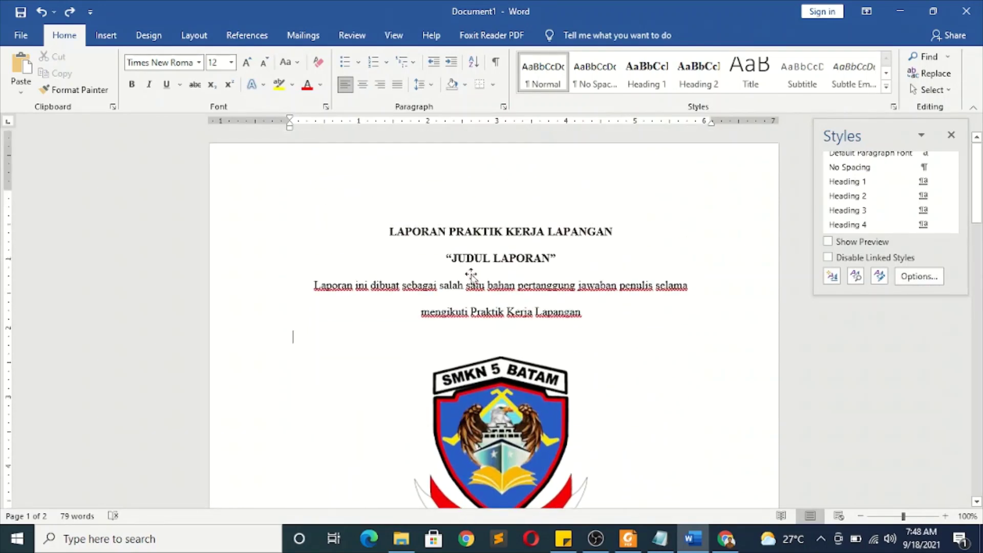
Compare the Word cover's lower lines and page overflow with the cover layout in 10. Cover Laporan Prakerin.pdf.
{"action": "scroll", "coordinate": [472, 282], "scroll_direction": "down", "scroll_amount": 4}
{"action": "left_click", "coordinate": [440, 362]}
{"action": "scroll", "coordinate": [441, 361], "scroll_direction": "down", "scroll_amount": 7}
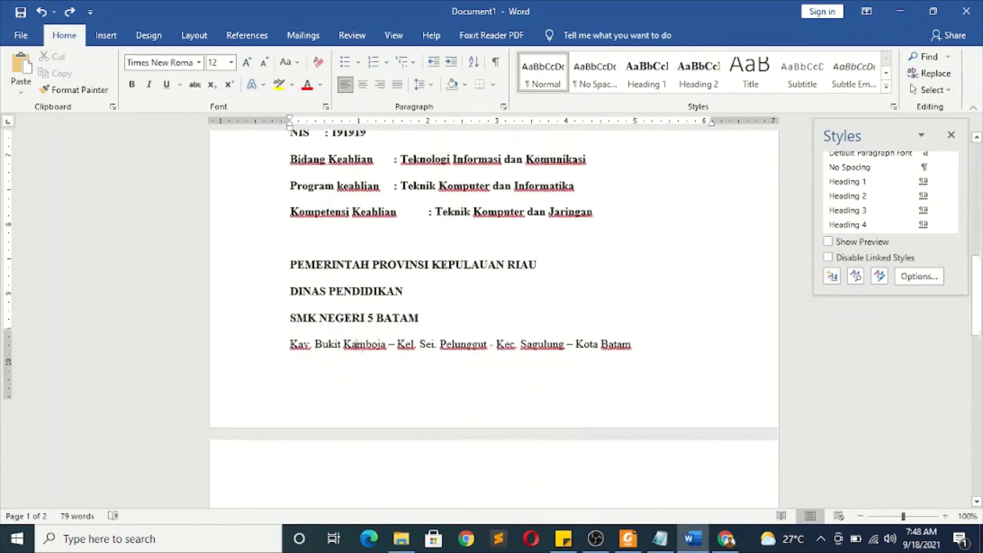
{"action": "left_click", "coordinate": [407, 285]}
{"action": "scroll", "coordinate": [419, 322], "scroll_direction": "down", "scroll_amount": 3}
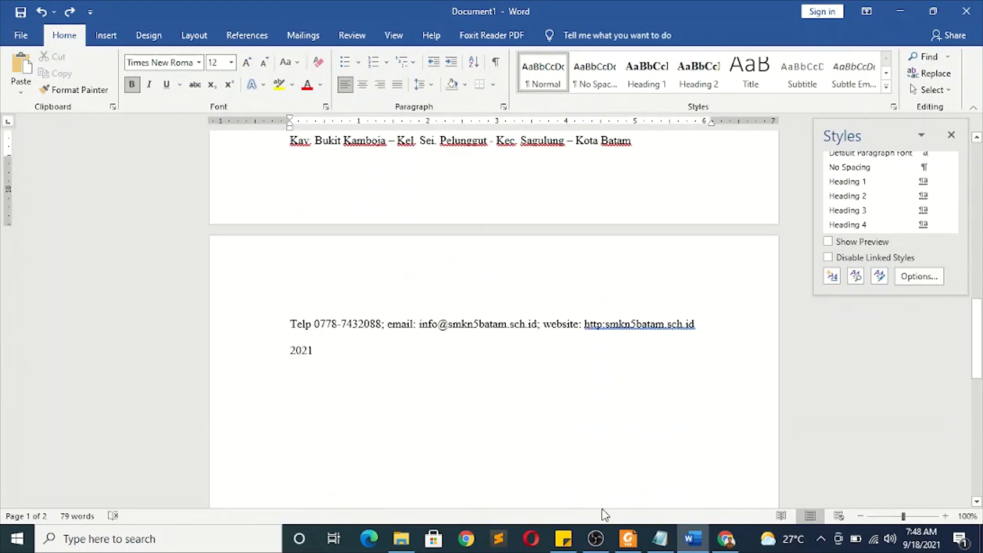
{"action": "left_click", "coordinate": [628, 538]}
{"action": "scroll", "coordinate": [571, 397], "scroll_direction": "down", "scroll_amount": 3}
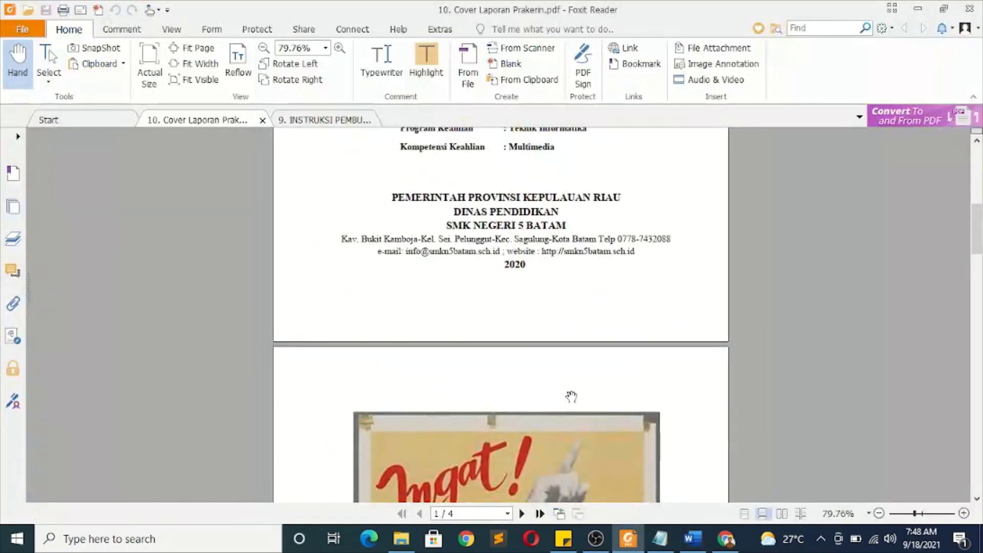
{"action": "scroll", "coordinate": [571, 397], "scroll_direction": "up", "scroll_amount": 4}
{"action": "scroll", "coordinate": [572, 397], "scroll_direction": "up", "scroll_amount": 4}
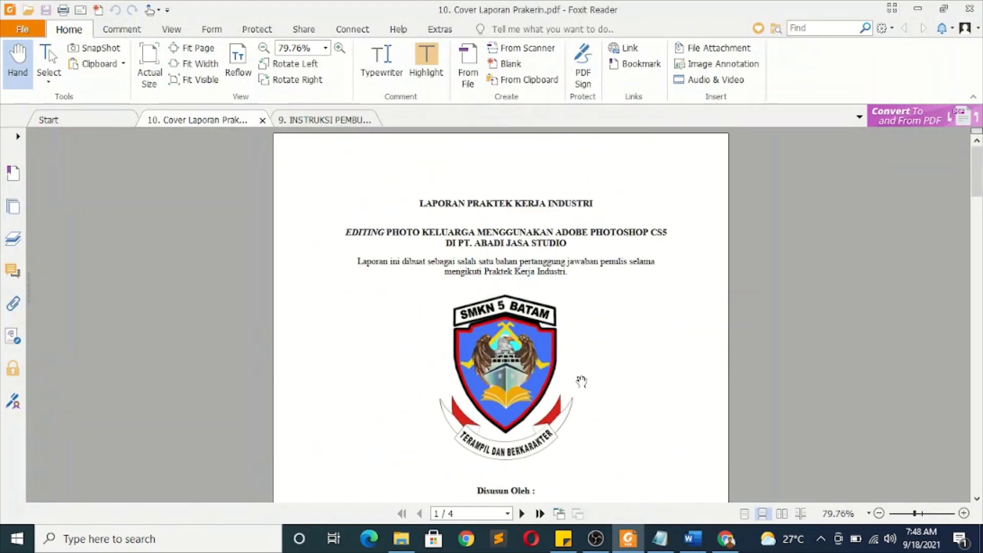
Return to Word and shrink the school logo proportionally to about 2.1 inches wide.
{"action": "left_click", "coordinate": [692, 538]}
{"action": "scroll", "coordinate": [637, 451], "scroll_direction": "up", "scroll_amount": 10}
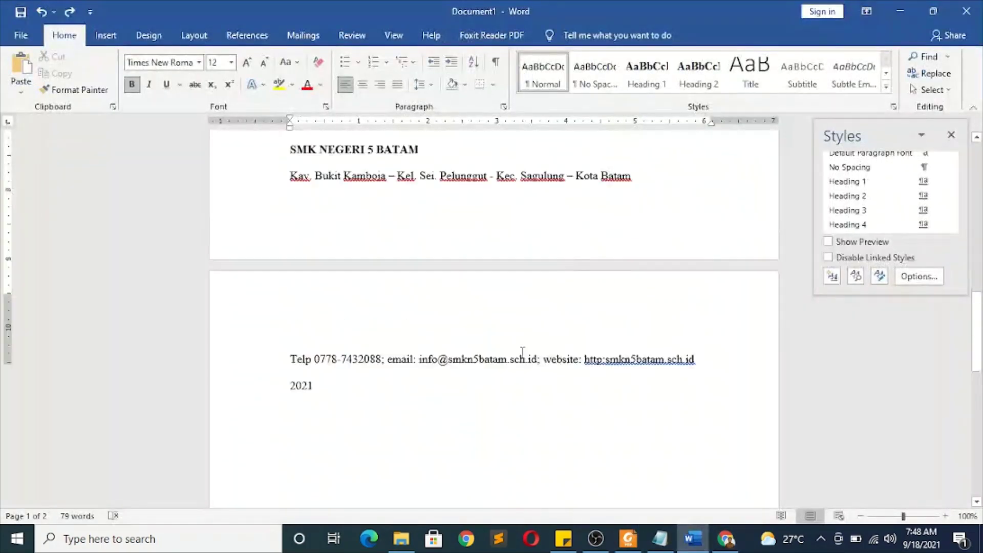
{"action": "left_click", "coordinate": [520, 307]}
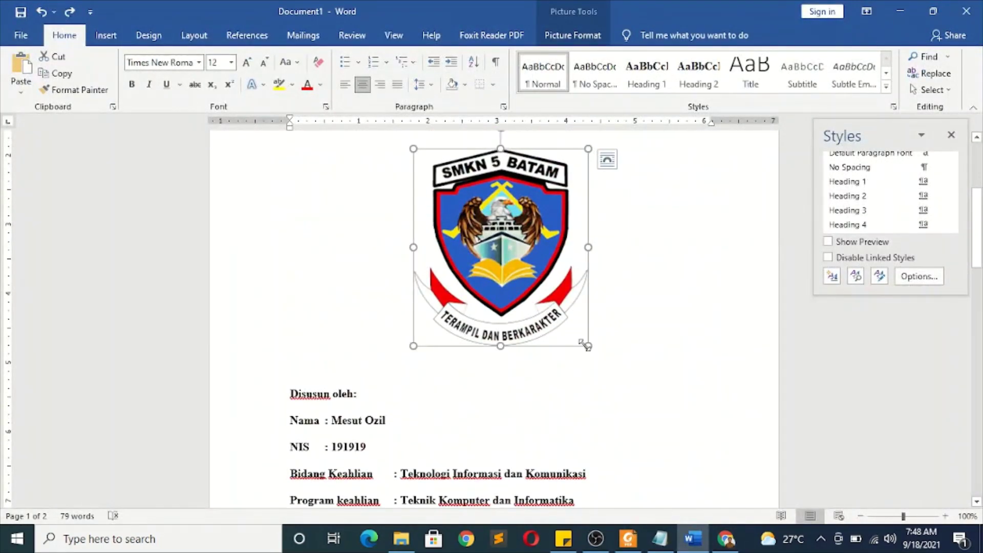
{"action": "left_click_drag", "start_coordinate": [586, 346], "coordinate": [545, 315]}
{"action": "scroll", "coordinate": [535, 359], "scroll_direction": "down", "scroll_amount": 8}
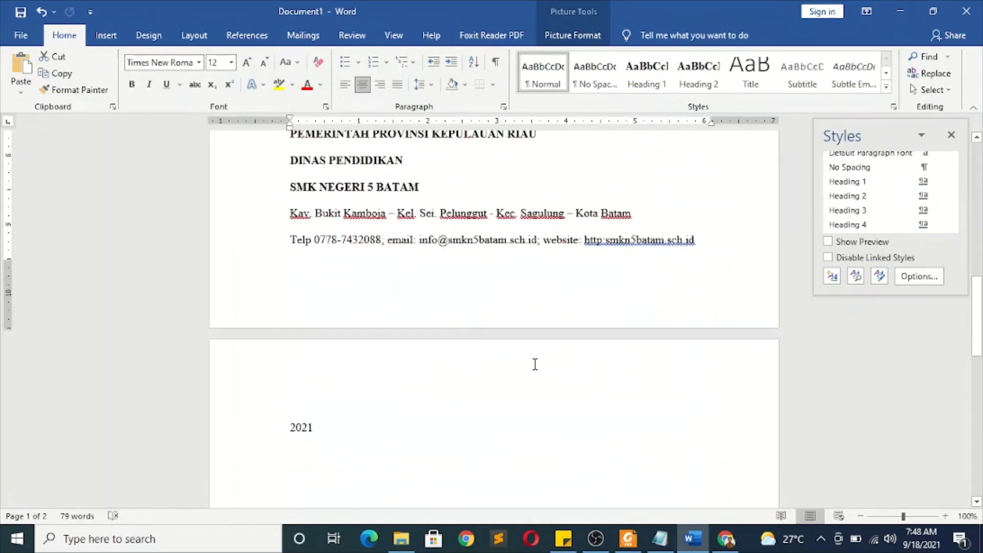
{"action": "scroll", "coordinate": [536, 364], "scroll_direction": "up", "scroll_amount": 5}
{"action": "scroll", "coordinate": [535, 365], "scroll_direction": "down", "scroll_amount": 4}
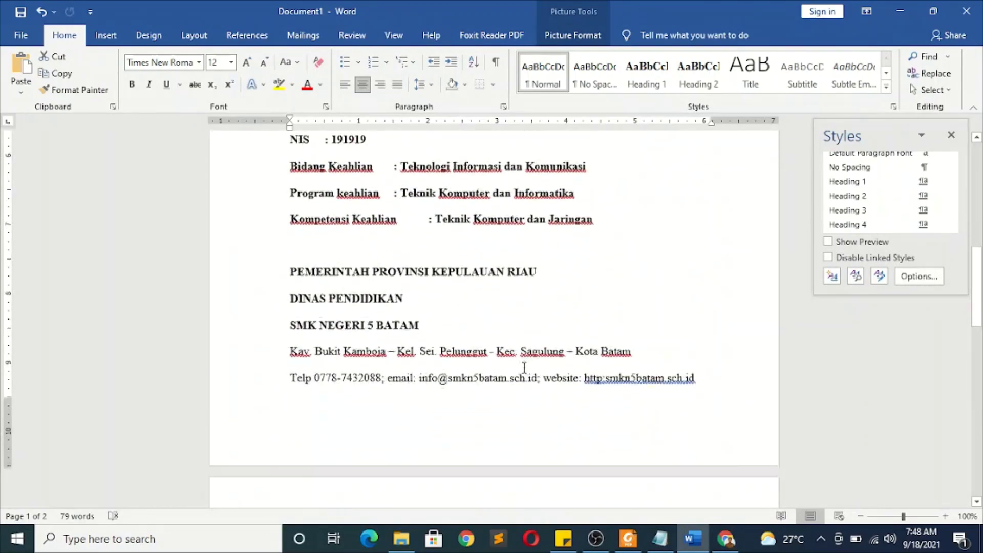
Check the reference PDF, and set the lines from "PEMERINTAH PROVINSI KEPULAUAN RIAU" through "2021" to single line spacing, centered.
{"action": "key", "text": "alt+Tab"}
{"action": "scroll", "coordinate": [537, 408], "scroll_direction": "down", "scroll_amount": 5}
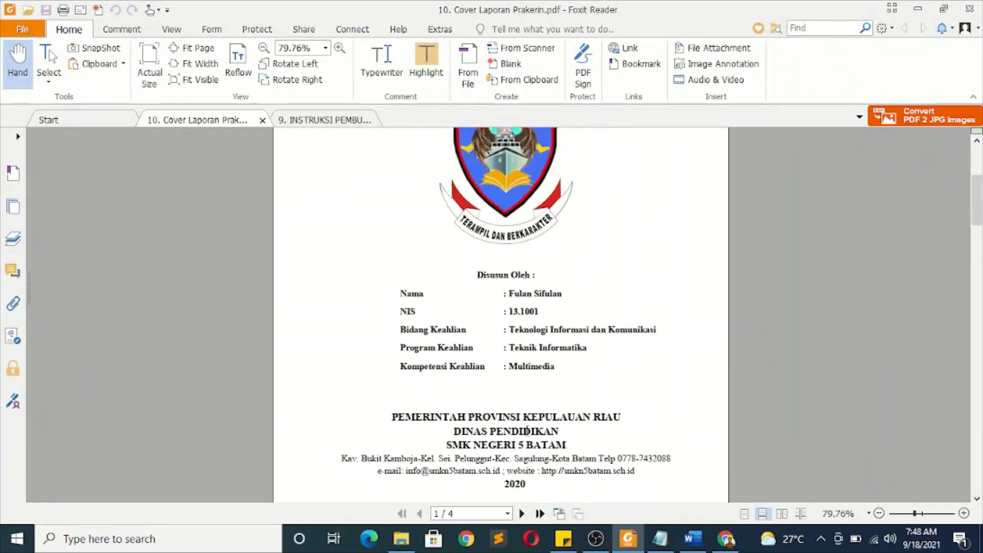
{"action": "left_click", "coordinate": [704, 542]}
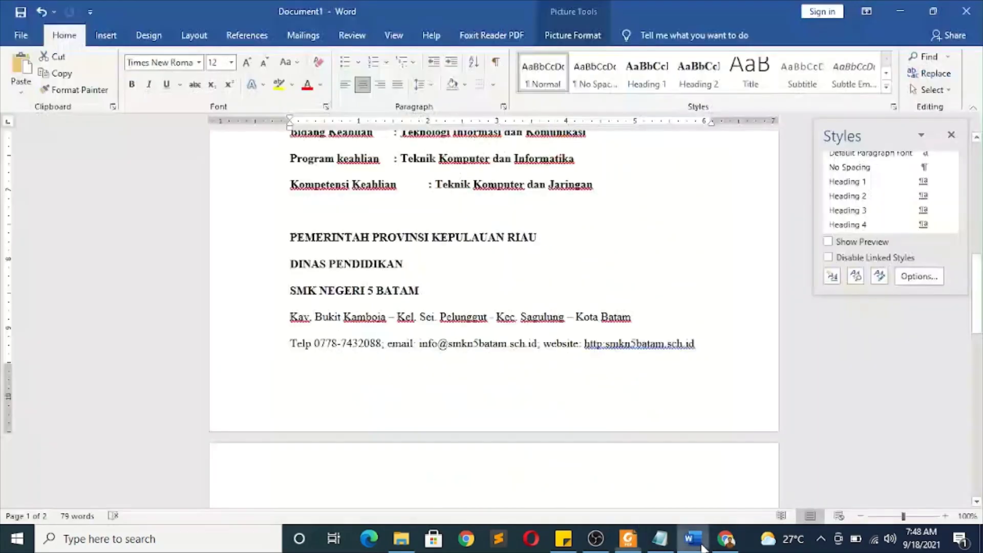
{"action": "left_click_drag", "start_coordinate": [248, 245], "coordinate": [250, 348]}
{"action": "scroll", "coordinate": [251, 390], "scroll_direction": "down", "scroll_amount": 1}
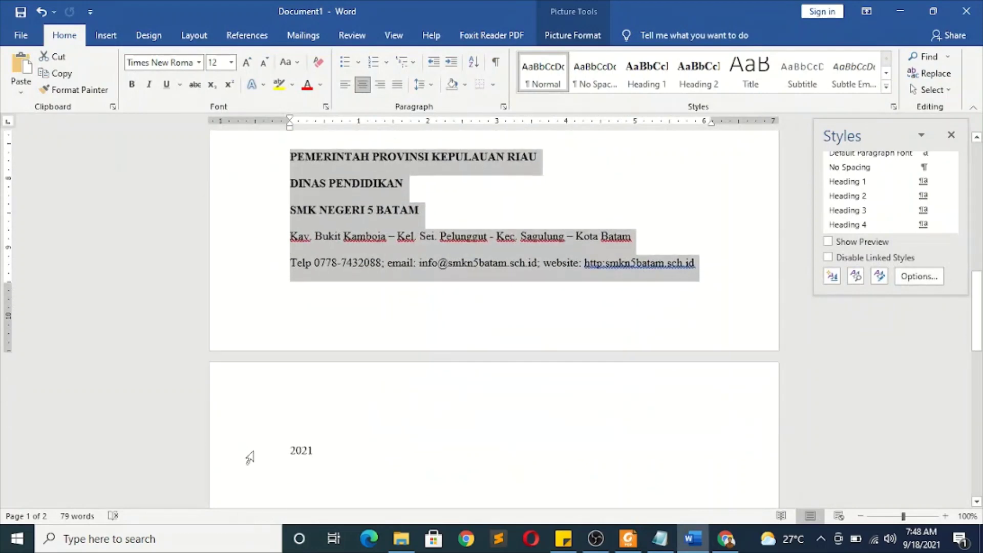
{"action": "left_click_drag", "start_coordinate": [252, 451], "coordinate": [318, 461]}
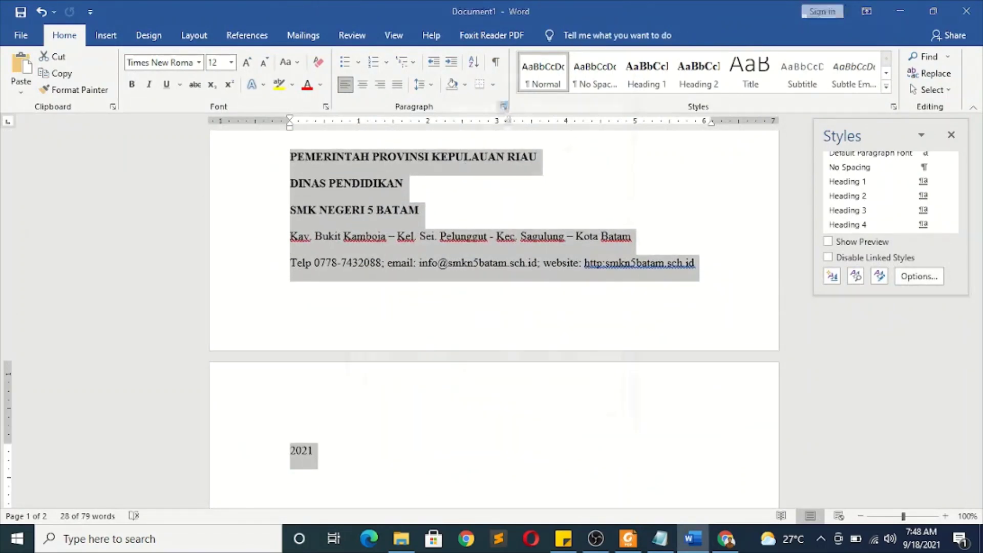
{"action": "left_click", "coordinate": [504, 107]}
{"action": "left_click", "coordinate": [551, 291]}
{"action": "left_click", "coordinate": [538, 304]}
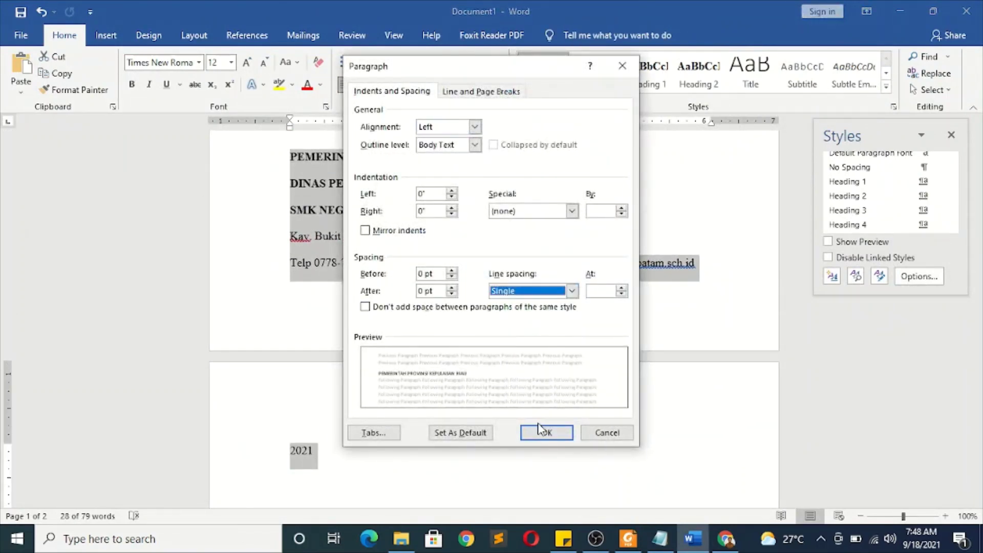
{"action": "left_click", "coordinate": [541, 431]}
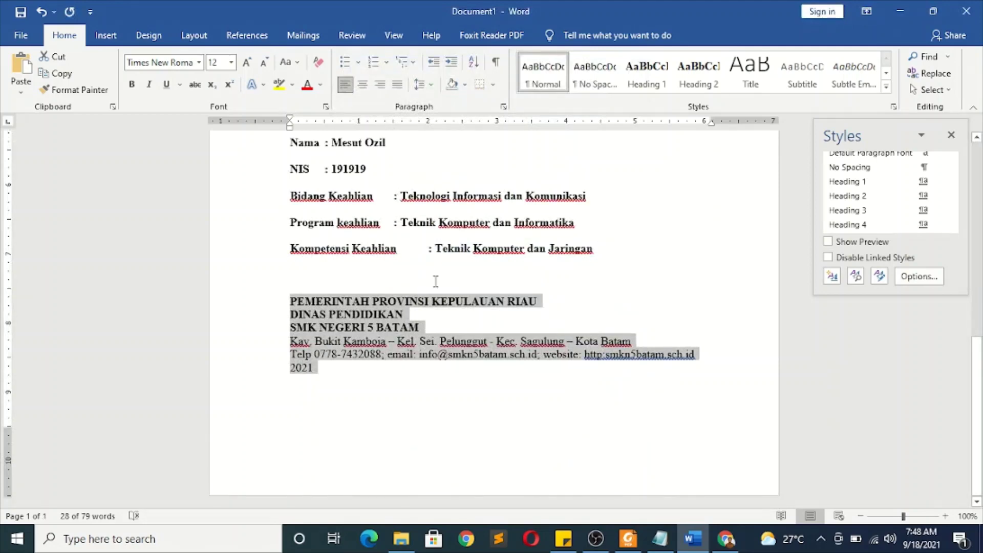
{"action": "left_click", "coordinate": [363, 84]}
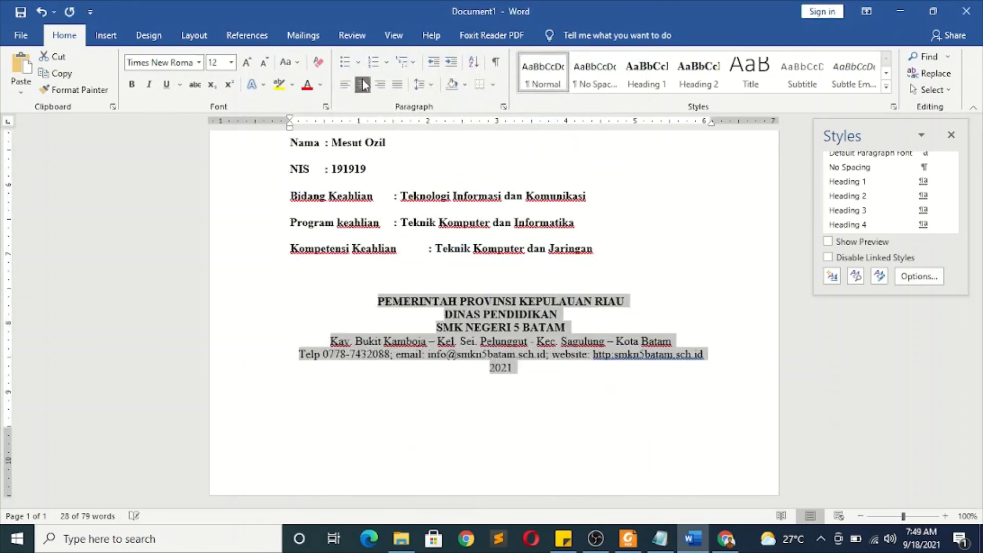
{"action": "left_click", "coordinate": [474, 249]}
Indent the lines from "Disusun oleh:" through "Kompetensi Keahlian" by 1.13 inches, following the reference PDF.
{"action": "scroll", "coordinate": [476, 251], "scroll_direction": "up", "scroll_amount": 15}
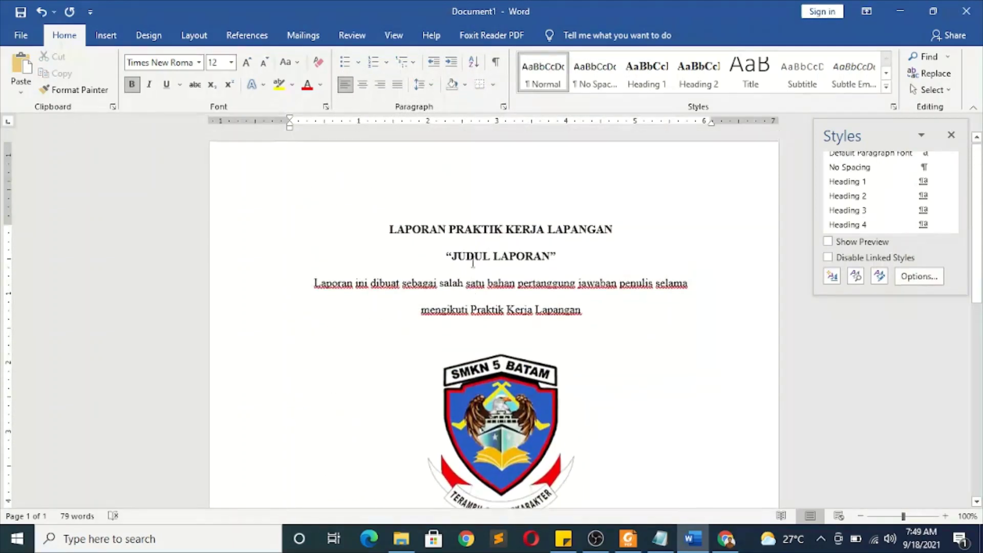
{"action": "scroll", "coordinate": [423, 281], "scroll_direction": "down", "scroll_amount": 14}
{"action": "left_click_drag", "start_coordinate": [233, 201], "coordinate": [242, 333]}
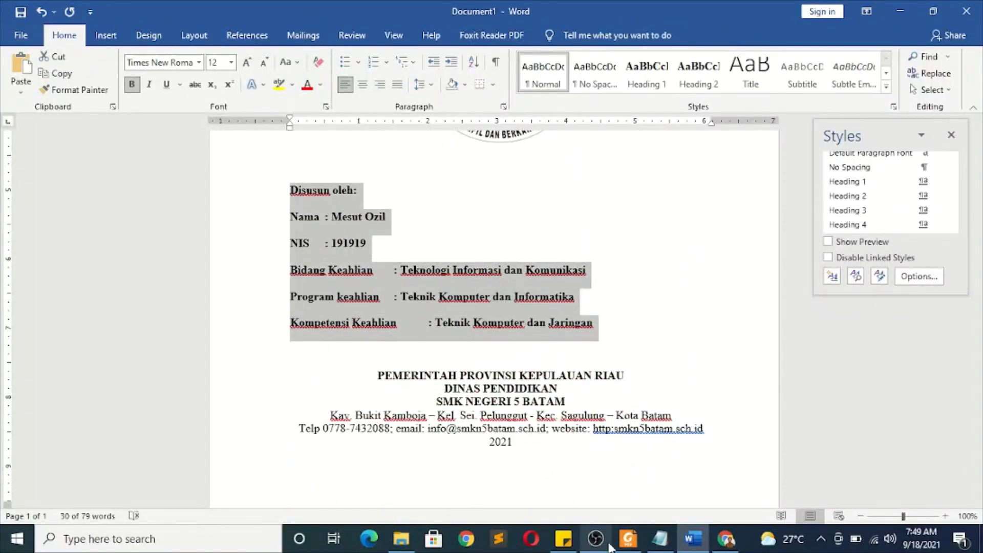
{"action": "left_click", "coordinate": [628, 538]}
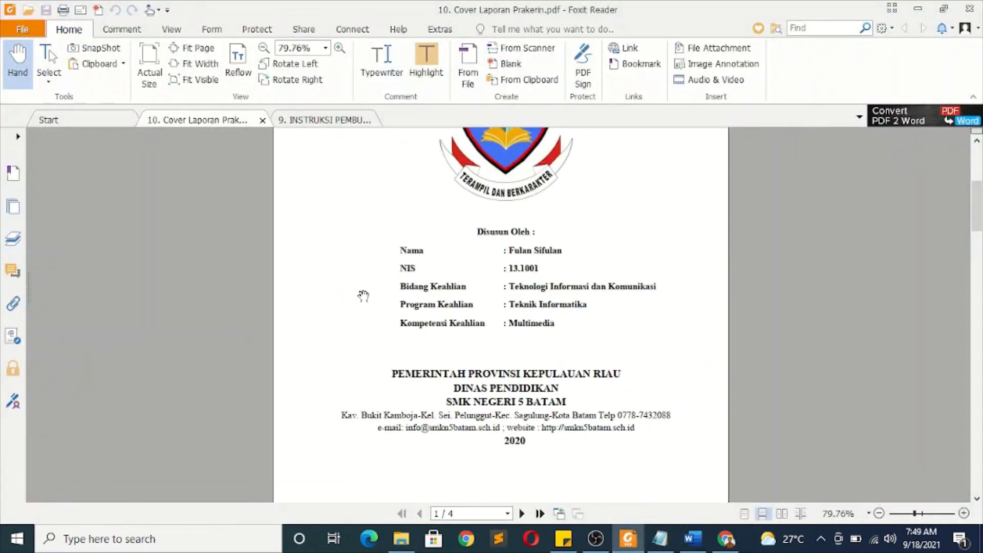
{"action": "left_click", "coordinate": [701, 541]}
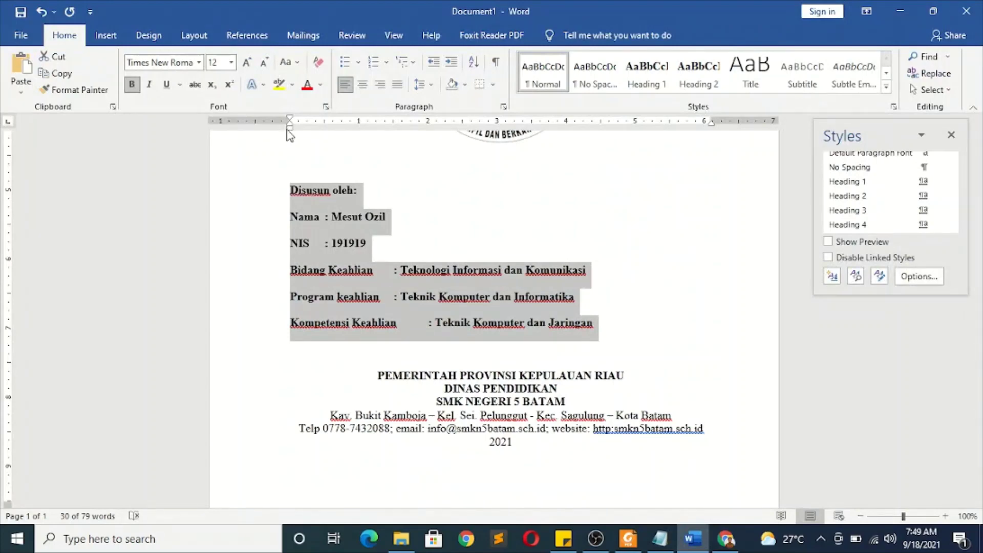
{"action": "mouse_move", "coordinate": [290, 131]}
{"action": "left_mouse_down"}
{"action": "mouse_move", "coordinate": [394, 132]}
{"action": "mouse_move", "coordinate": [370, 139]}
{"action": "left_mouse_up"}
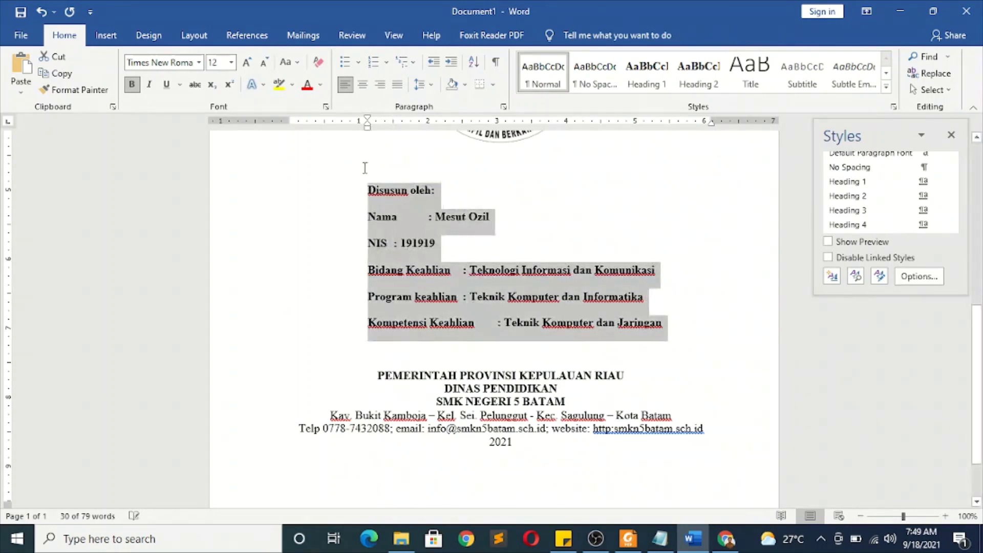
Try aligning the colon of the "Nama" line with a left tab stop at about 2.75 inches.
{"action": "left_click", "coordinate": [431, 226]}
{"action": "key", "text": "BackSpace"}
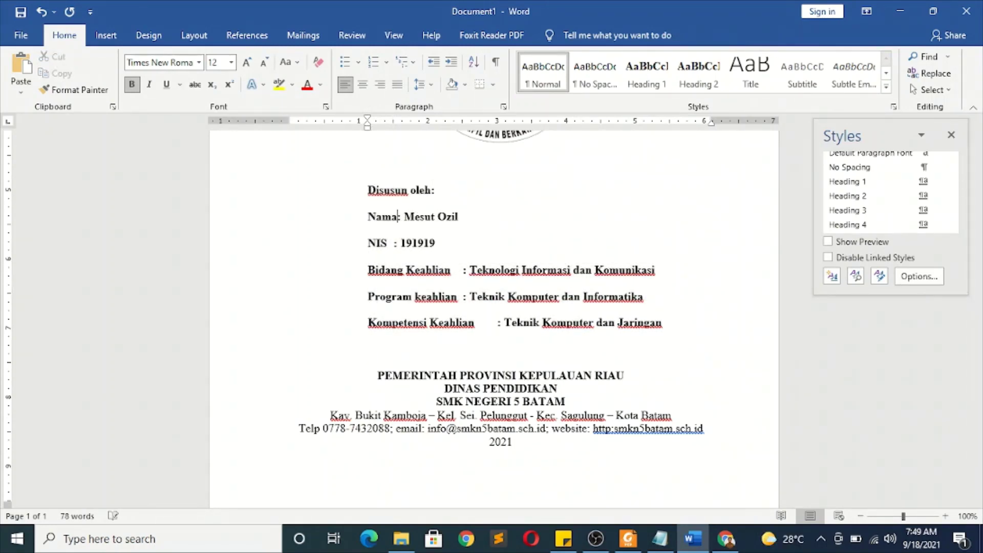
{"action": "key", "text": "Tab"}
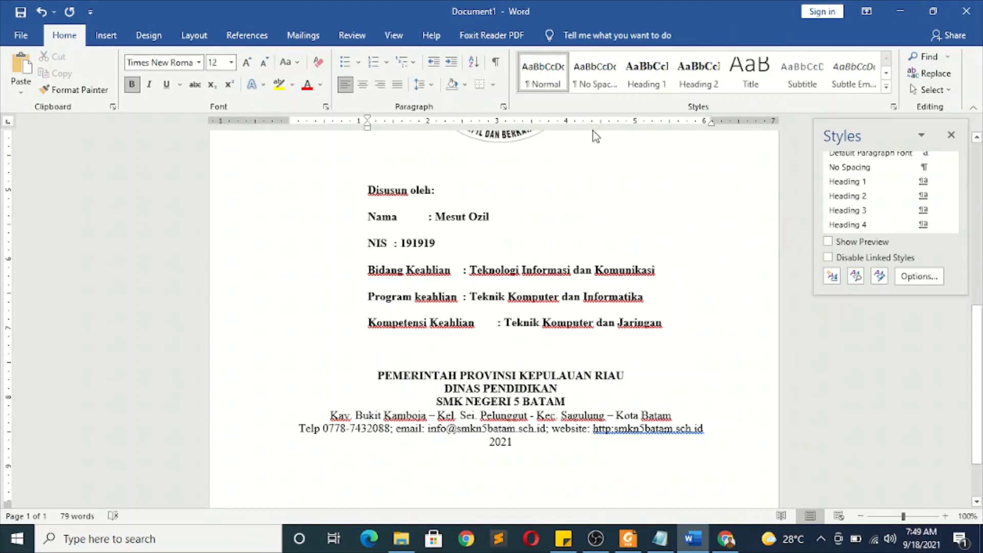
{"action": "left_click", "coordinate": [480, 123]}
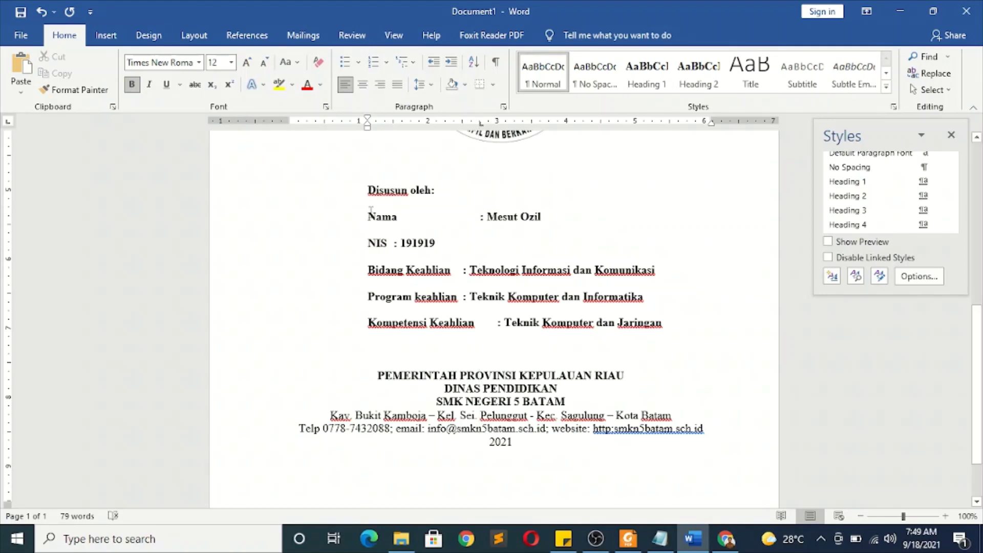
{"action": "key", "text": "ctrl+z"}
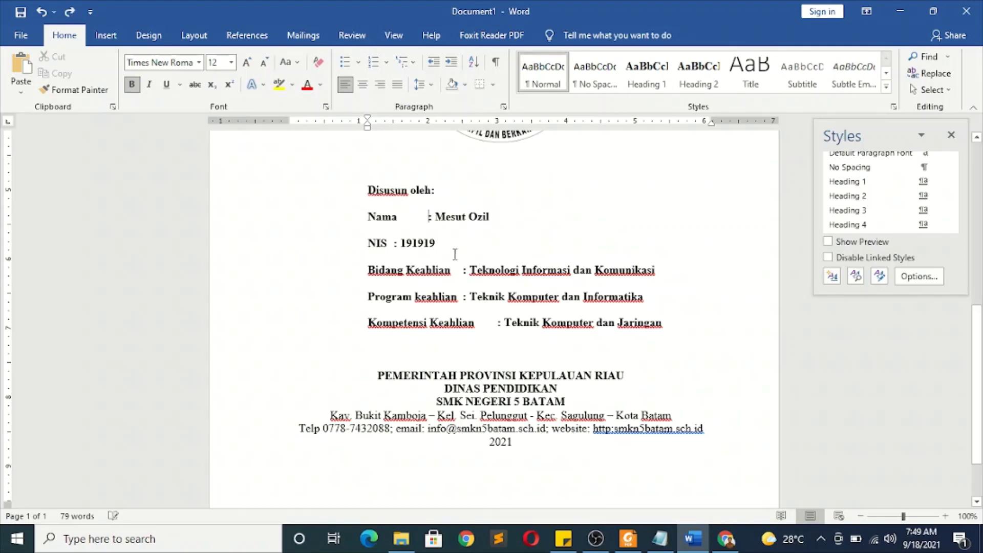
Align the colons of the lines from "Nama" through "Kompetensi Keahlian" with a left tab stop at about 2.9 inches.
{"action": "left_click_drag", "start_coordinate": [256, 225], "coordinate": [251, 328]}
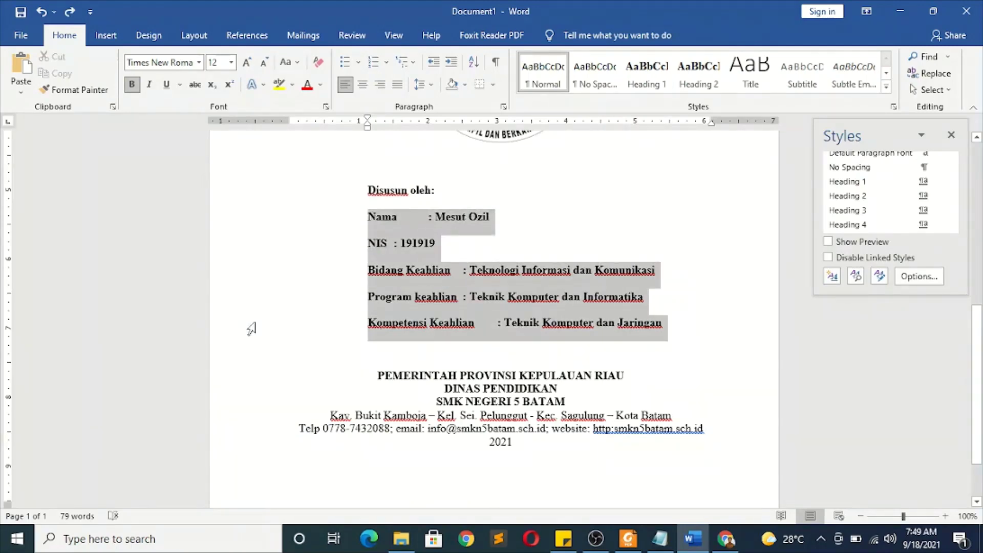
{"action": "left_click", "coordinate": [480, 123]}
{"action": "left_click_drag", "start_coordinate": [480, 125], "coordinate": [488, 122]}
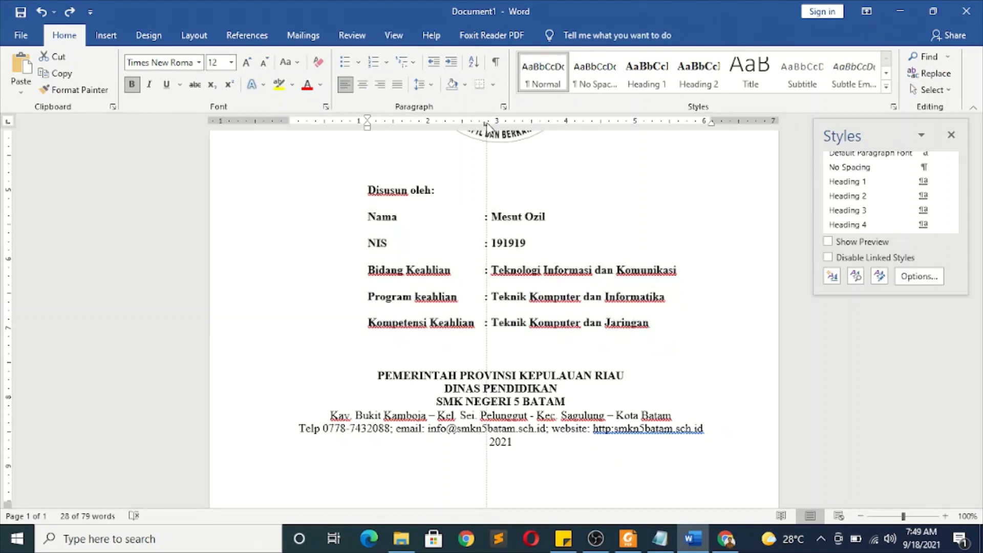
{"action": "left_click", "coordinate": [528, 270]}
{"action": "scroll", "coordinate": [513, 335], "scroll_direction": "up", "scroll_amount": 3}
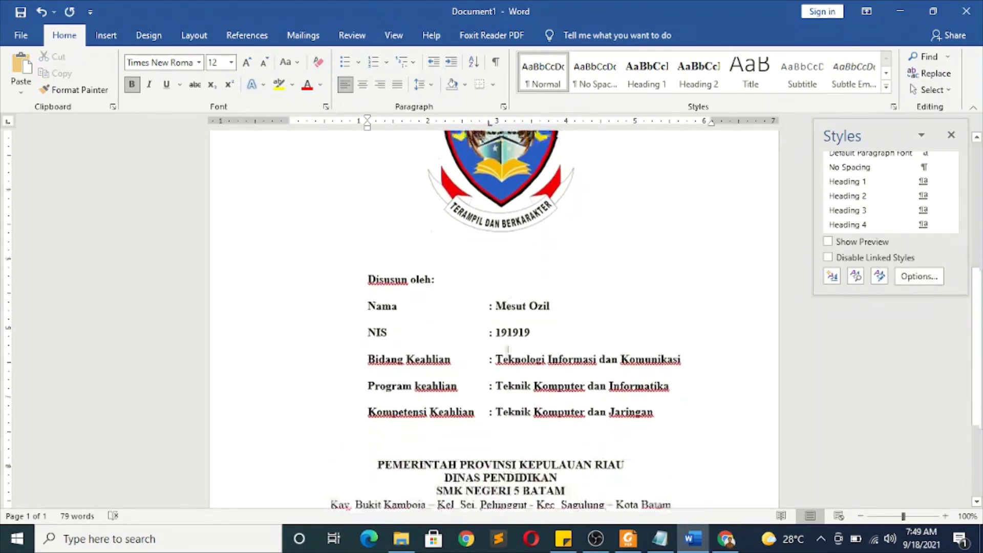
{"action": "scroll", "coordinate": [508, 350], "scroll_direction": "down", "scroll_amount": 1}
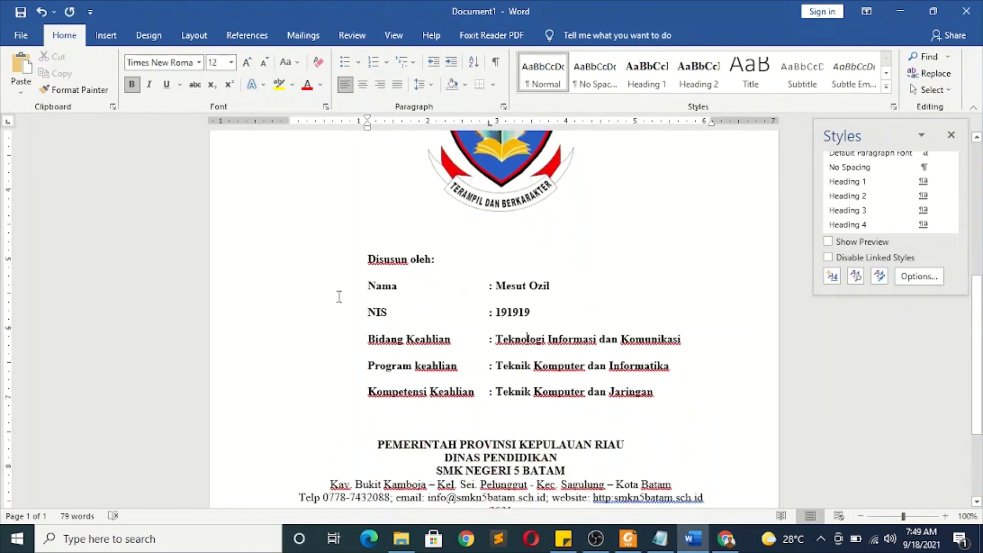
Set the lines from "Nama" through "Kompetensi Keahlian" to 1.5 line spacing, comparing the student data block with the reference PDF.
{"action": "left_click", "coordinate": [635, 544]}
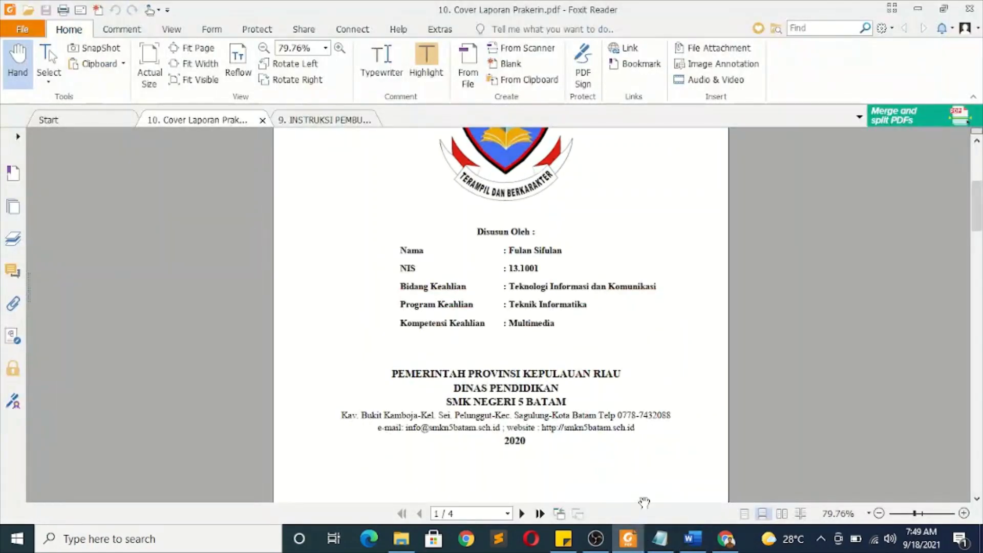
{"action": "left_click", "coordinate": [693, 539]}
{"action": "left_click_drag", "start_coordinate": [226, 289], "coordinate": [224, 394]}
{"action": "left_click", "coordinate": [503, 107]}
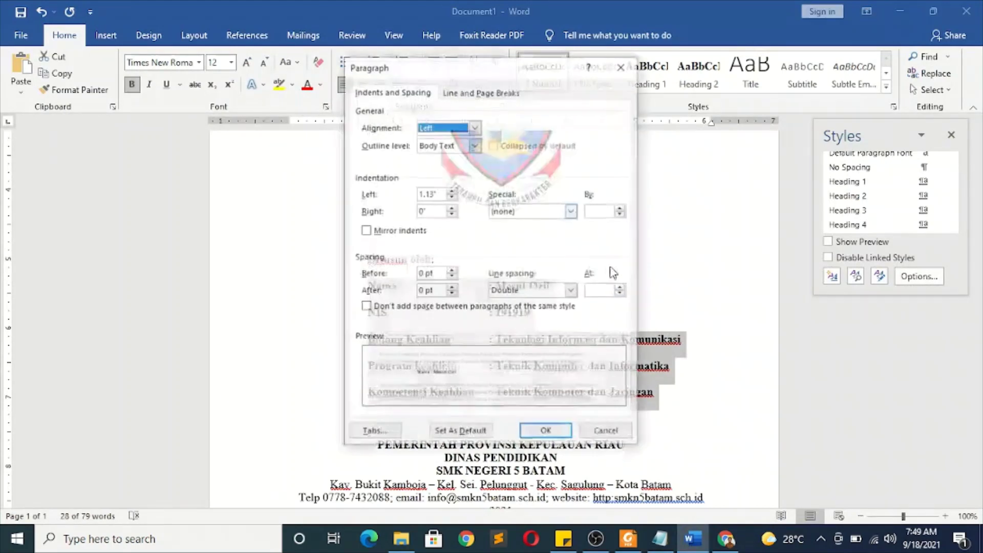
{"action": "left_click", "coordinate": [513, 291]}
{"action": "left_click", "coordinate": [507, 313]}
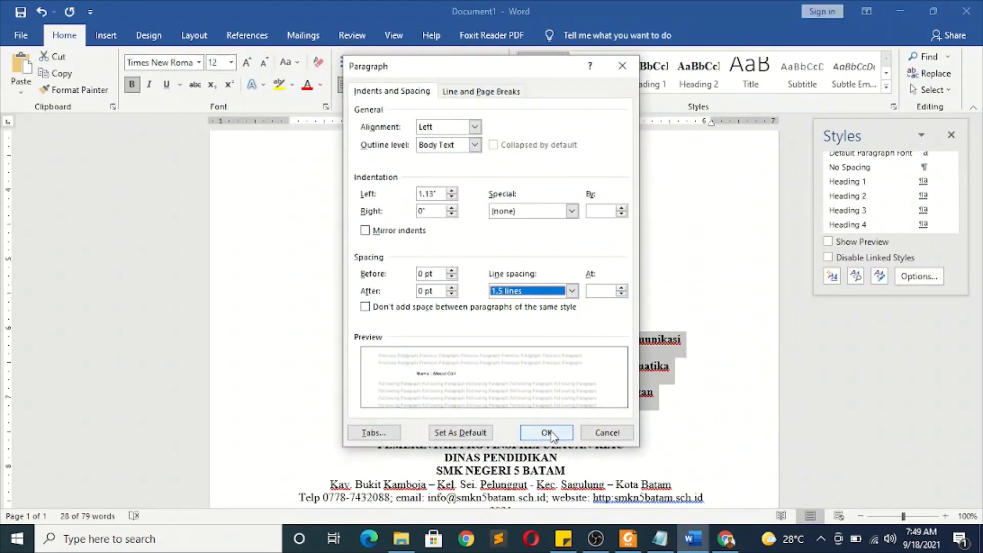
{"action": "left_click", "coordinate": [547, 432]}
{"action": "left_click", "coordinate": [513, 307]}
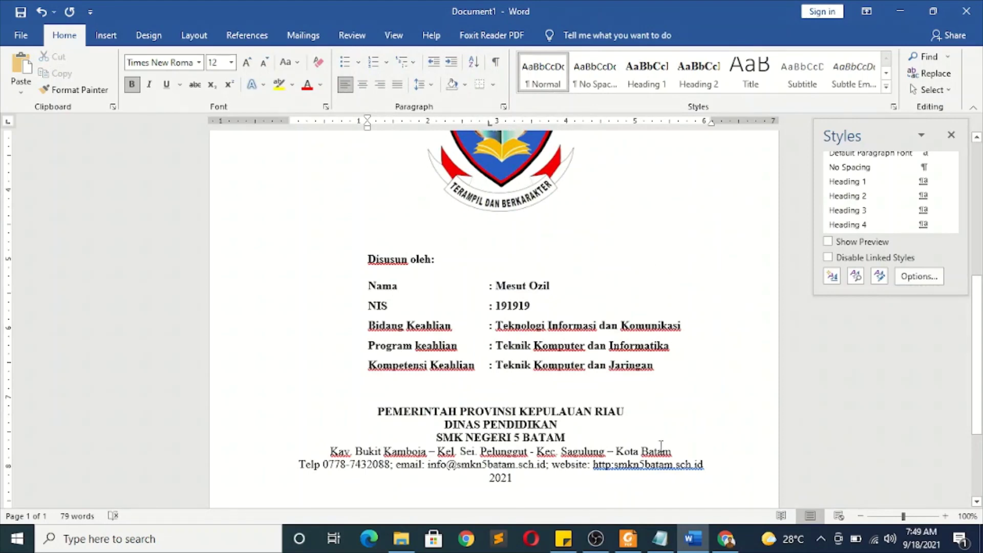
{"action": "left_click", "coordinate": [627, 540]}
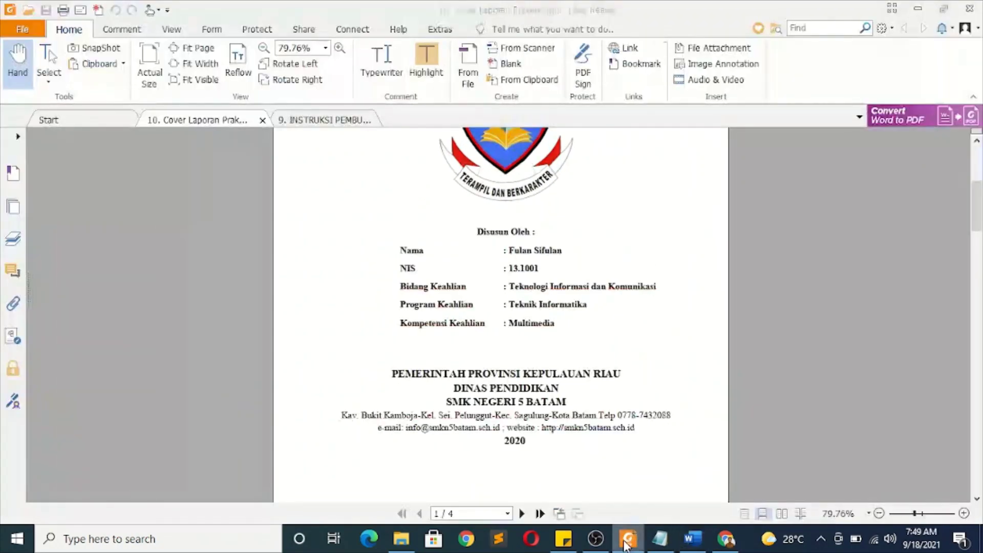
{"action": "left_click", "coordinate": [626, 542]}
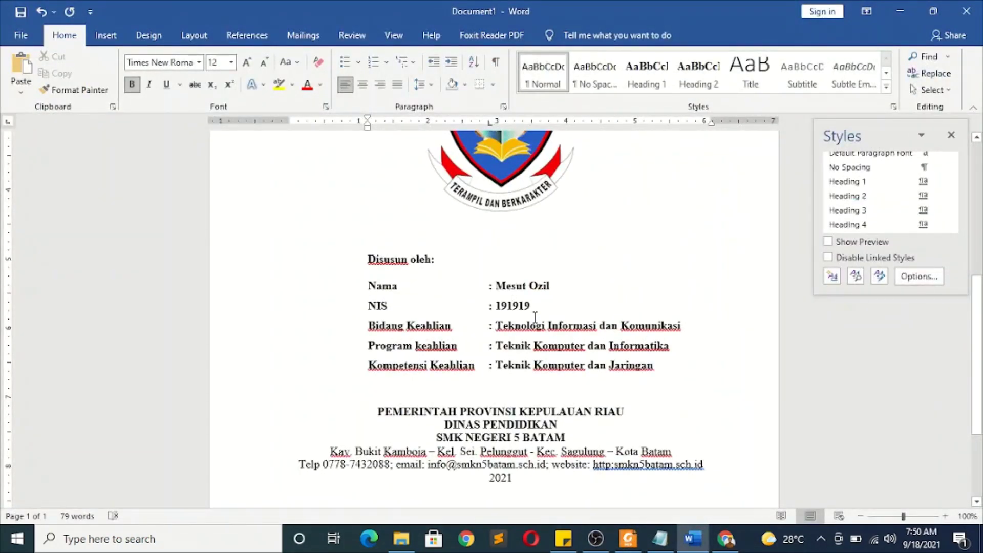
Center the "Disusun oleh:" line on the cover and remove its left indent.
{"action": "left_click", "coordinate": [261, 270]}
{"action": "left_click", "coordinate": [627, 546]}
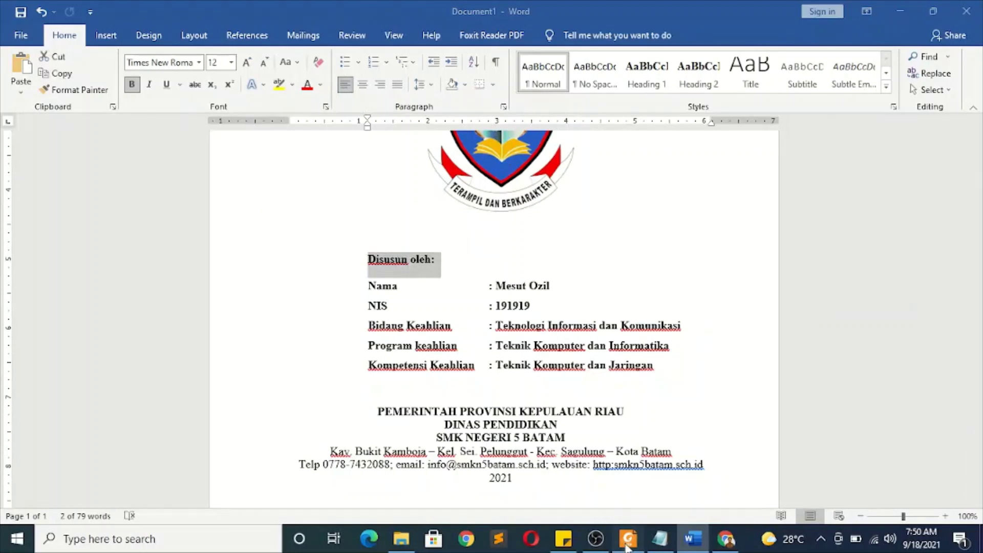
{"action": "left_click", "coordinate": [627, 544]}
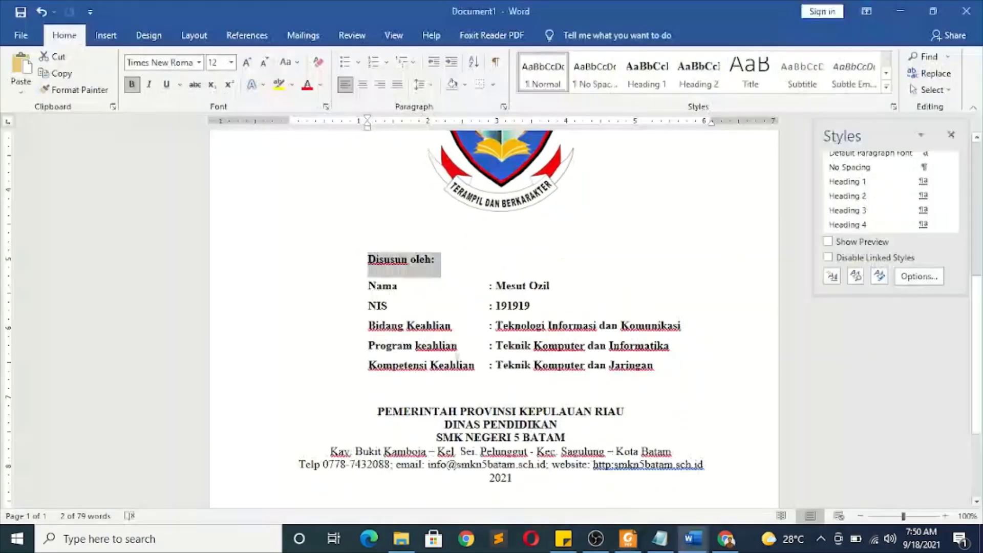
{"action": "left_click", "coordinate": [362, 84]}
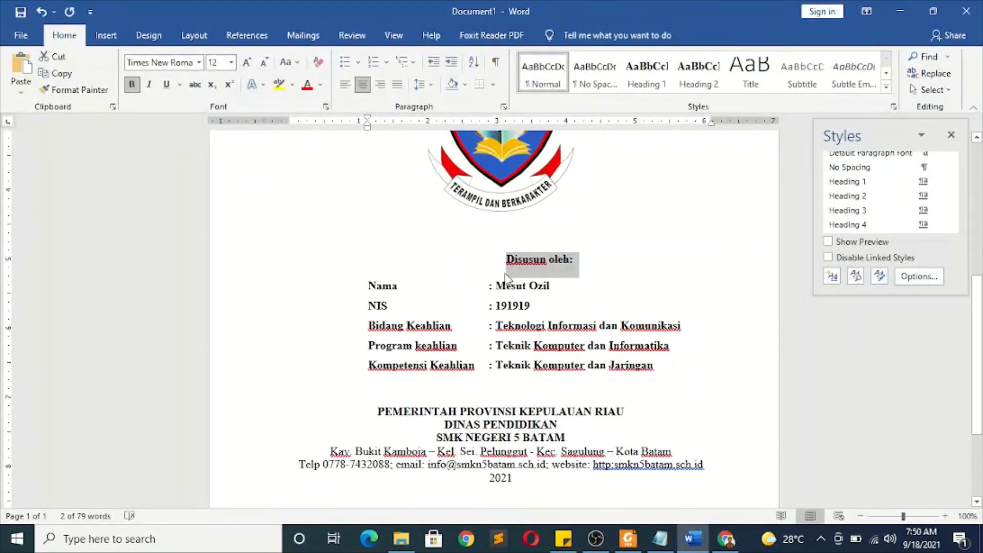
{"action": "left_click_drag", "start_coordinate": [368, 130], "coordinate": [290, 132]}
{"action": "left_click", "coordinate": [534, 362]}
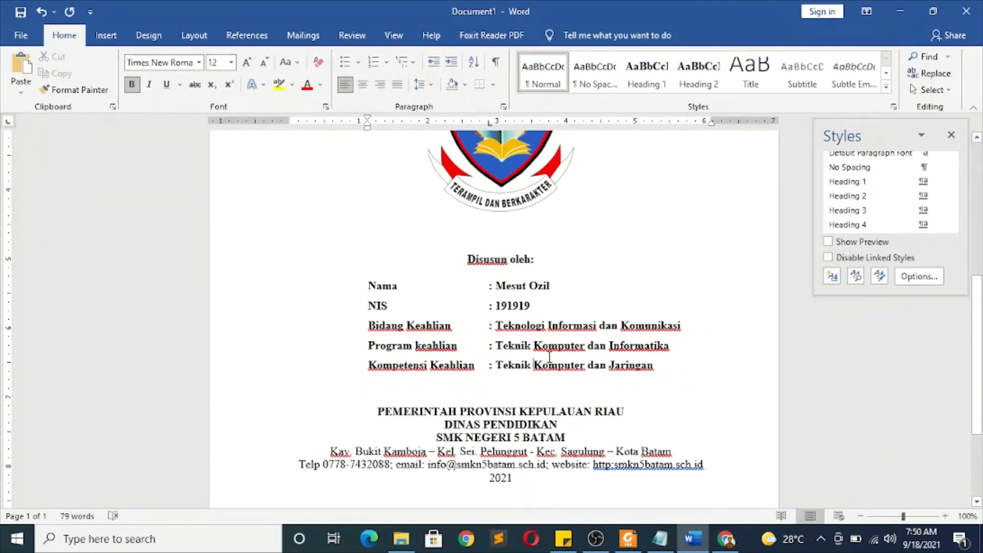
Add an extra blank line between the "Kompetensi Keahlian" line and the "PEMERINTAH PROVINSI KEPULAUAN RIAU" block.
{"action": "scroll", "coordinate": [551, 362], "scroll_direction": "up", "scroll_amount": 5}
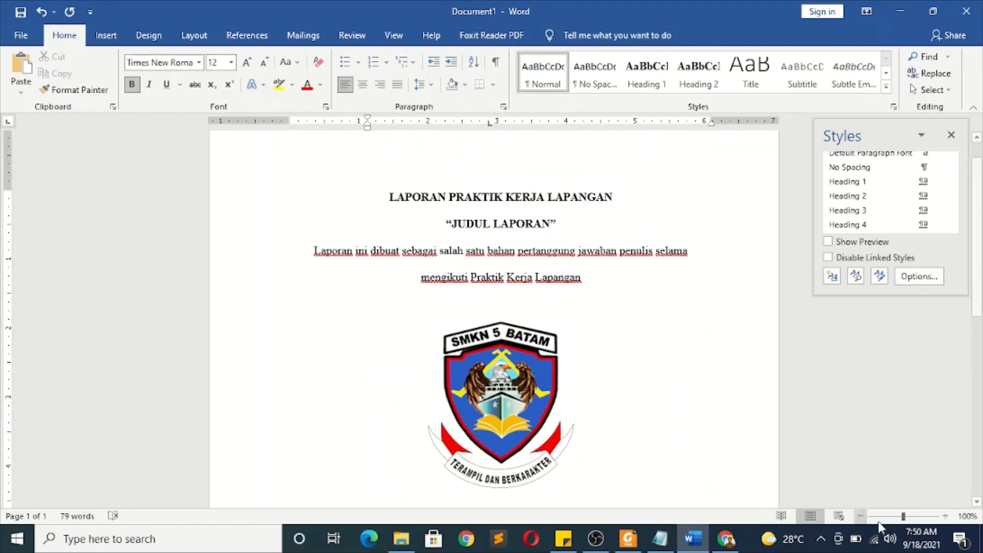
{"action": "left_click", "coordinate": [862, 517]}
{"action": "left_click", "coordinate": [862, 516]}
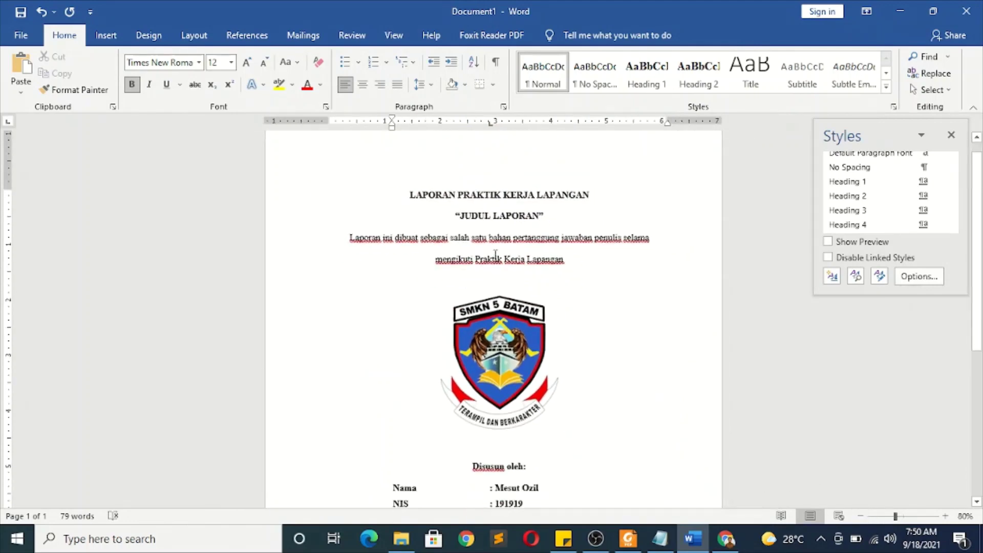
{"action": "scroll", "coordinate": [492, 256], "scroll_direction": "down", "scroll_amount": 5}
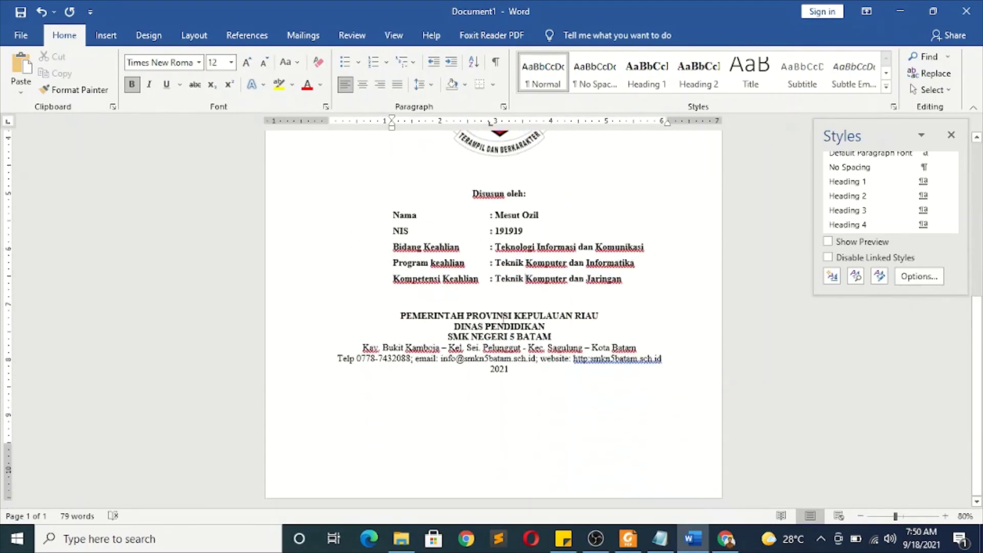
{"action": "left_click", "coordinate": [497, 301]}
{"action": "key", "text": "Return"}
Enlarge the school logo on the cover proportionally, keeping the whole cover on one page.
{"action": "scroll", "coordinate": [523, 266], "scroll_direction": "up", "scroll_amount": 4}
{"action": "left_click", "coordinate": [512, 246]}
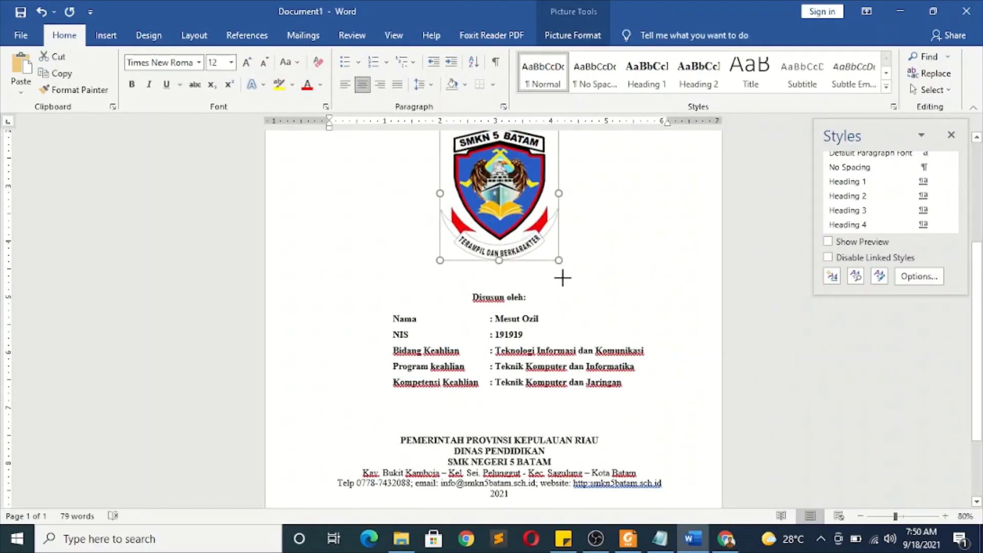
{"action": "scroll", "coordinate": [569, 287], "scroll_direction": "up", "scroll_amount": 2}
{"action": "scroll", "coordinate": [575, 296], "scroll_direction": "down", "scroll_amount": 3}
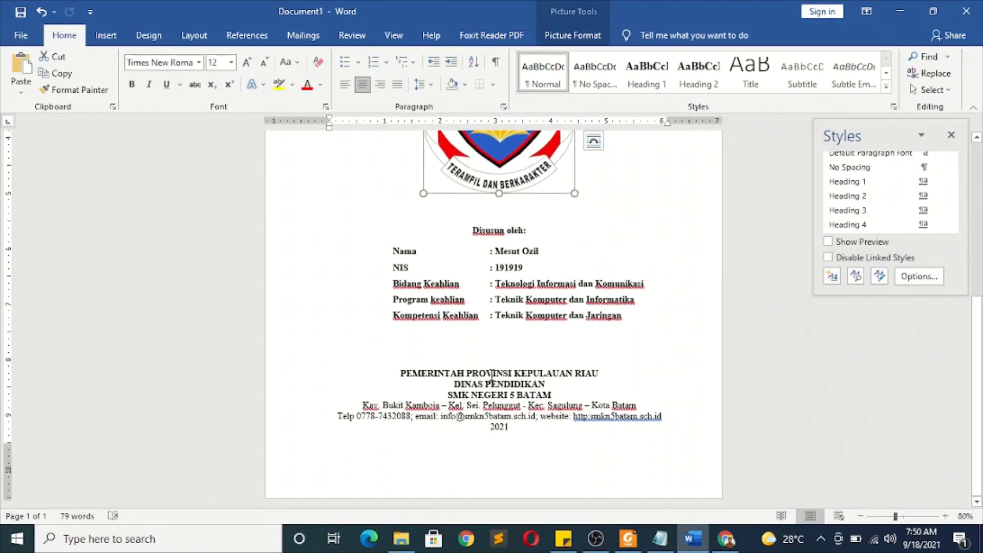
{"action": "left_click", "coordinate": [538, 456]}
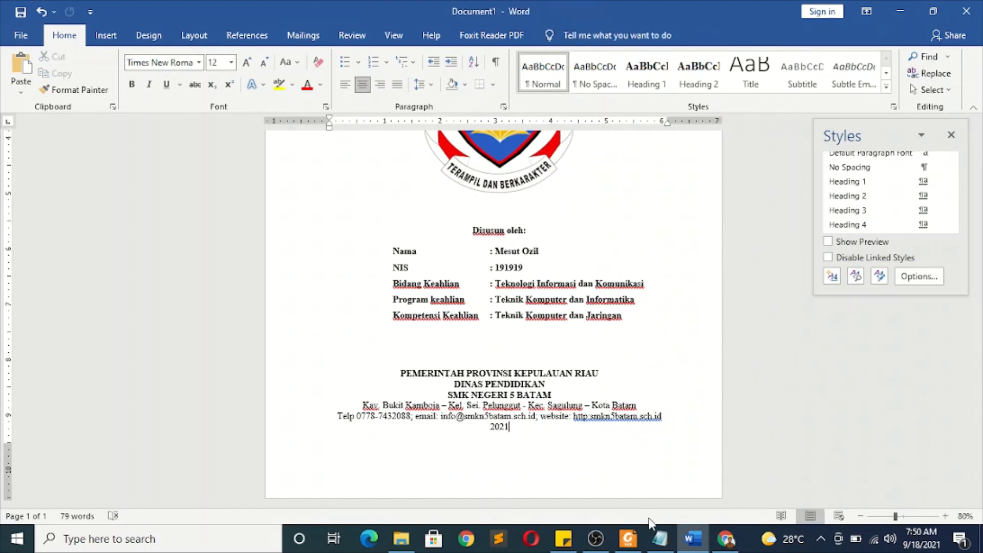
Check the required report section order in the instructions PDF in Foxit Reader, then return to Word and review the cover page.
{"action": "left_click", "coordinate": [628, 538]}
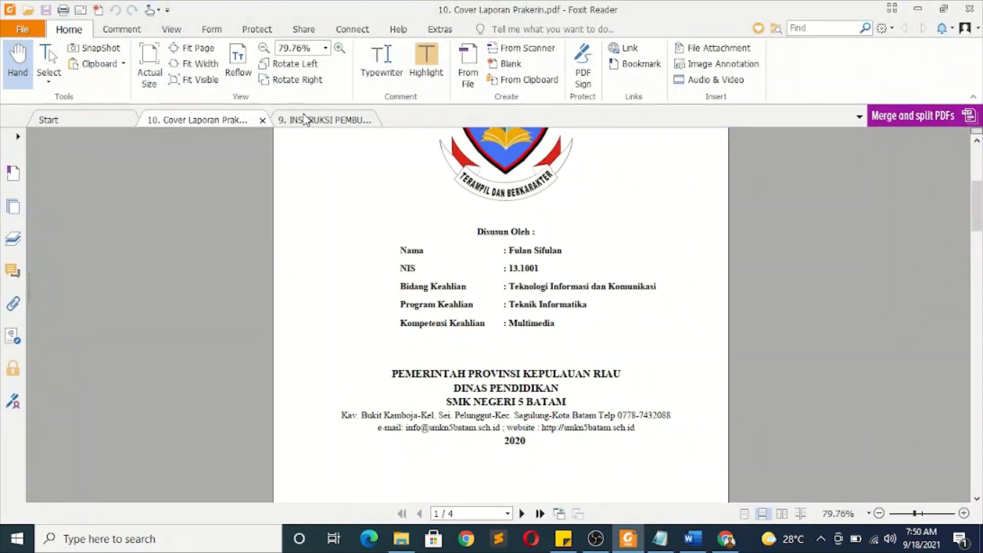
{"action": "left_click", "coordinate": [325, 119]}
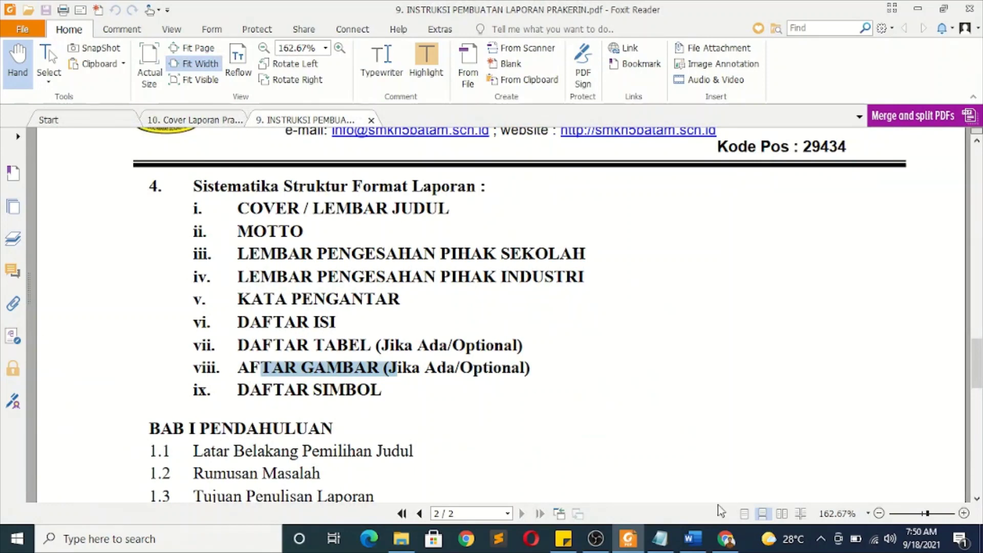
{"action": "left_click", "coordinate": [693, 538]}
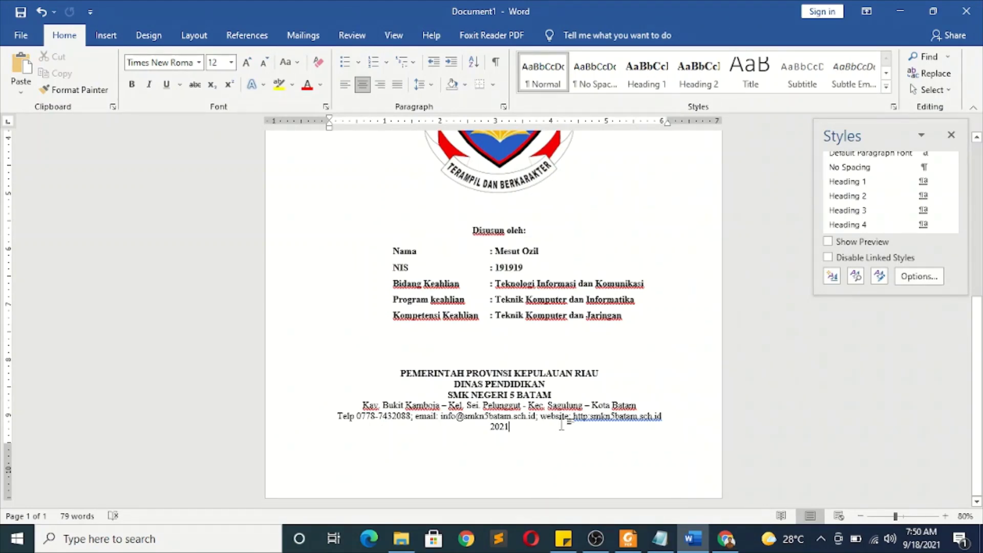
{"action": "scroll", "coordinate": [567, 346], "scroll_direction": "up", "scroll_amount": 10}
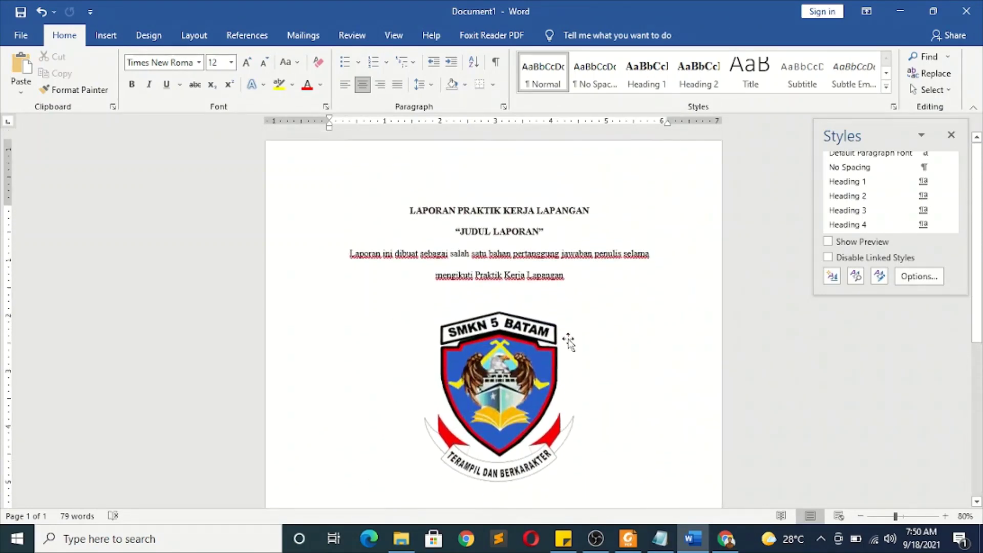
{"action": "left_click", "coordinate": [519, 231]}
{"action": "scroll", "coordinate": [488, 361], "scroll_direction": "down", "scroll_amount": 5}
Insert a Next Page section break after the "2021" line at the end of the cover.
{"action": "left_click", "coordinate": [546, 432]}
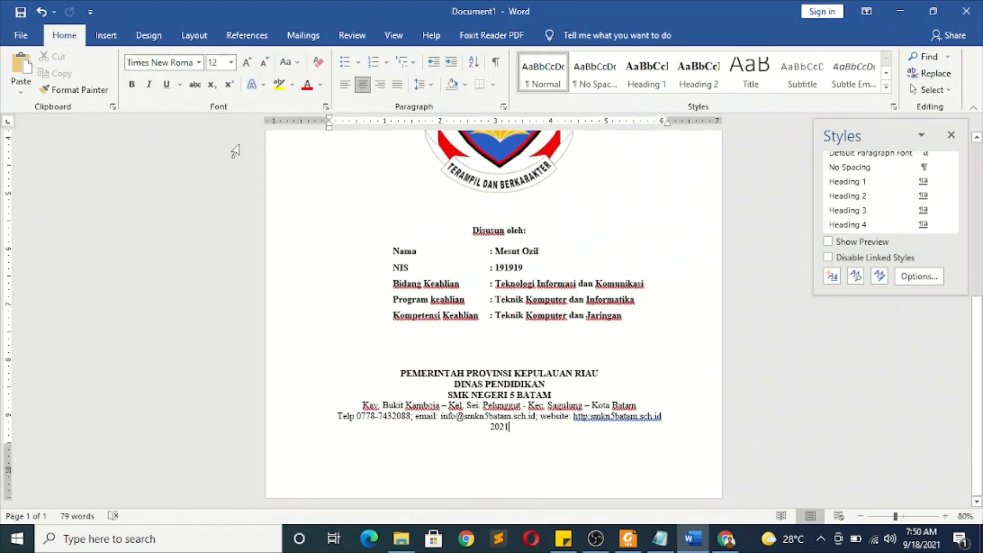
{"action": "left_click", "coordinate": [194, 35]}
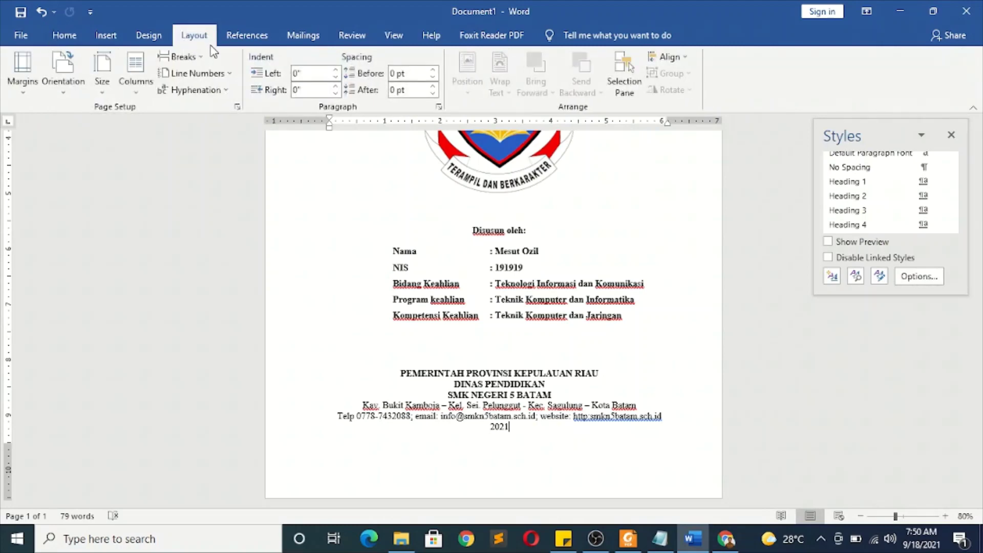
{"action": "left_click", "coordinate": [198, 59]}
{"action": "left_click", "coordinate": [201, 38]}
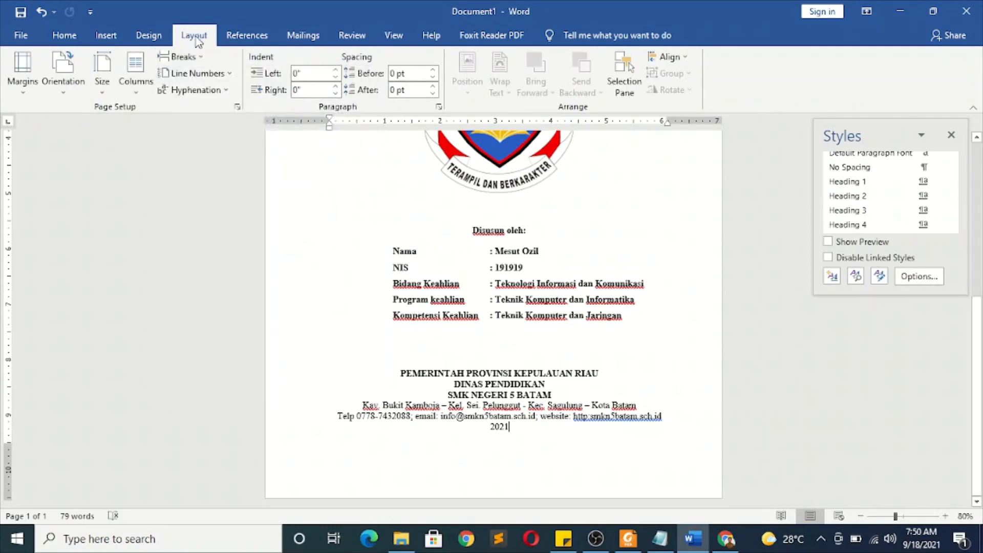
{"action": "left_click", "coordinate": [183, 57]}
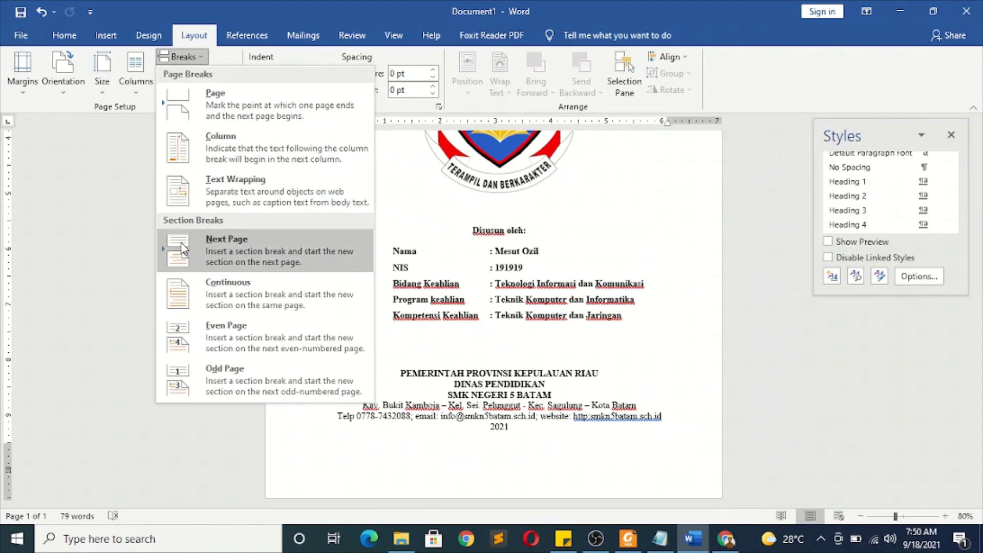
{"action": "left_click", "coordinate": [228, 245]}
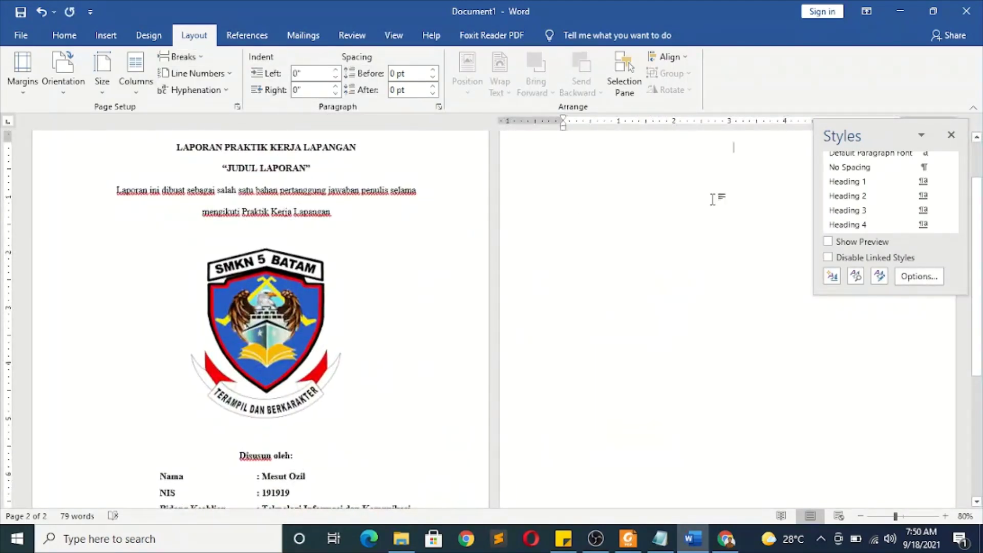
Enter "Moto" as the title of the new second page, following the section order in the instructions PDF.
{"action": "scroll", "coordinate": [482, 387], "scroll_direction": "down", "scroll_amount": 5}
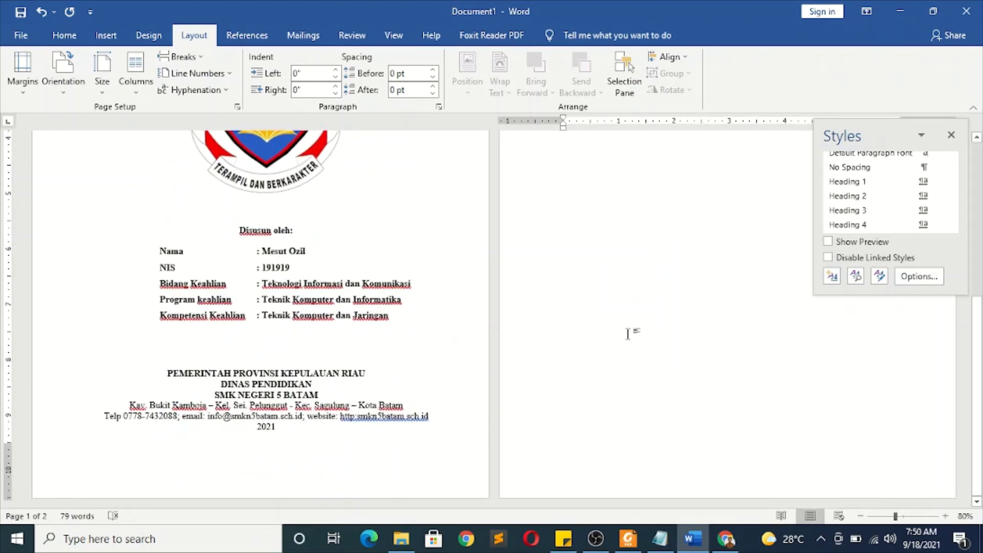
{"action": "scroll", "coordinate": [666, 312], "scroll_direction": "up", "scroll_amount": 6}
{"action": "scroll", "coordinate": [906, 467], "scroll_direction": "up", "scroll_amount": 2, "text": "ctrl"}
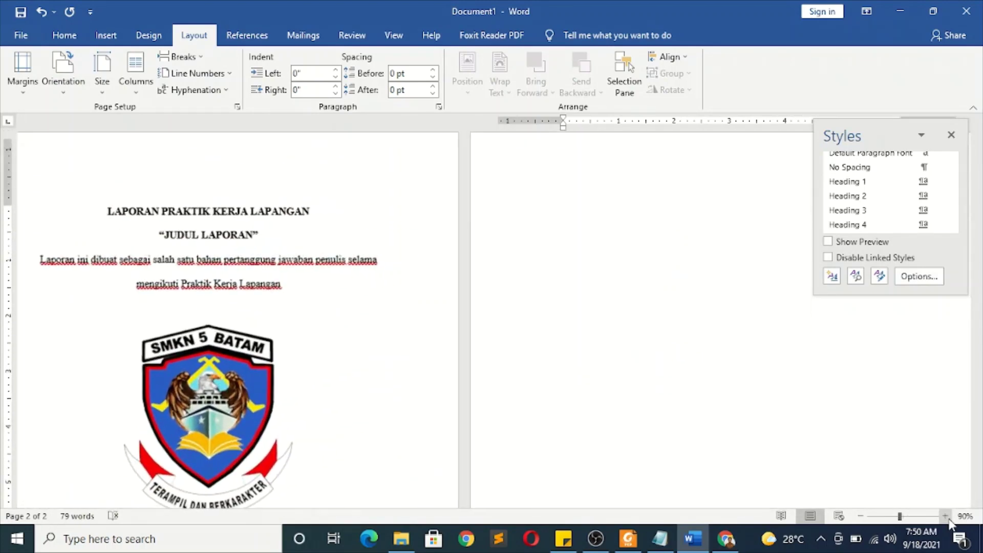
{"action": "scroll", "coordinate": [491, 281], "scroll_direction": "up", "scroll_amount": 5}
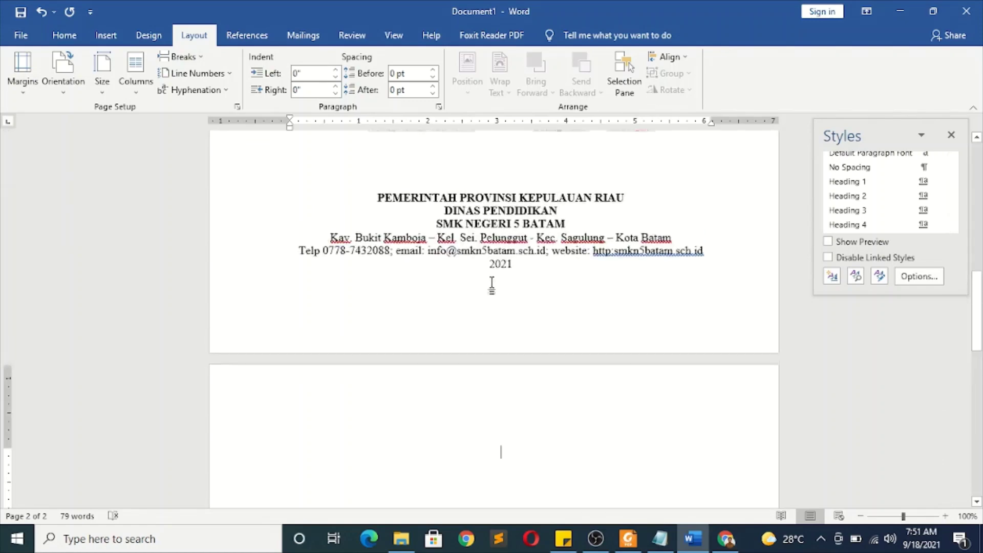
{"action": "scroll", "coordinate": [520, 263], "scroll_direction": "down", "scroll_amount": 4}
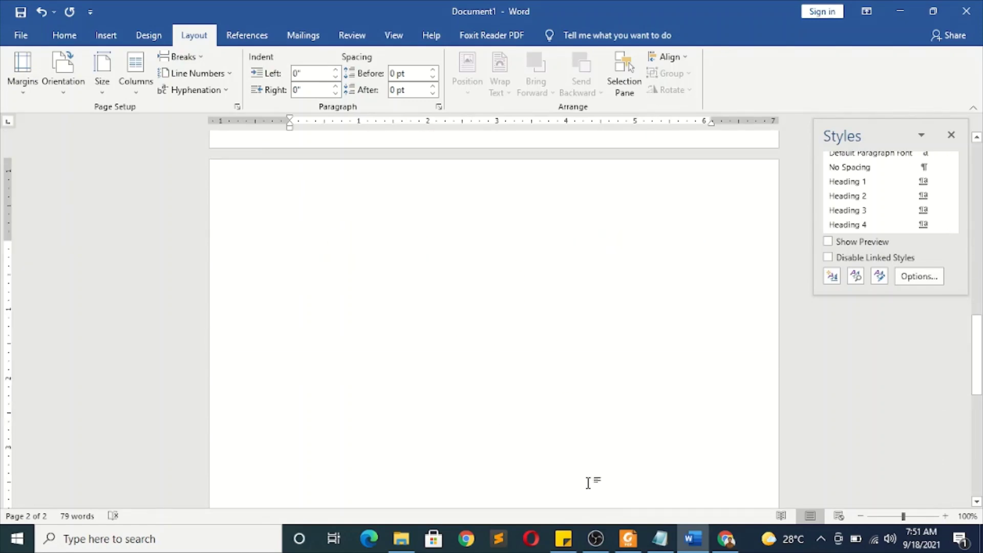
{"action": "left_click", "coordinate": [628, 539]}
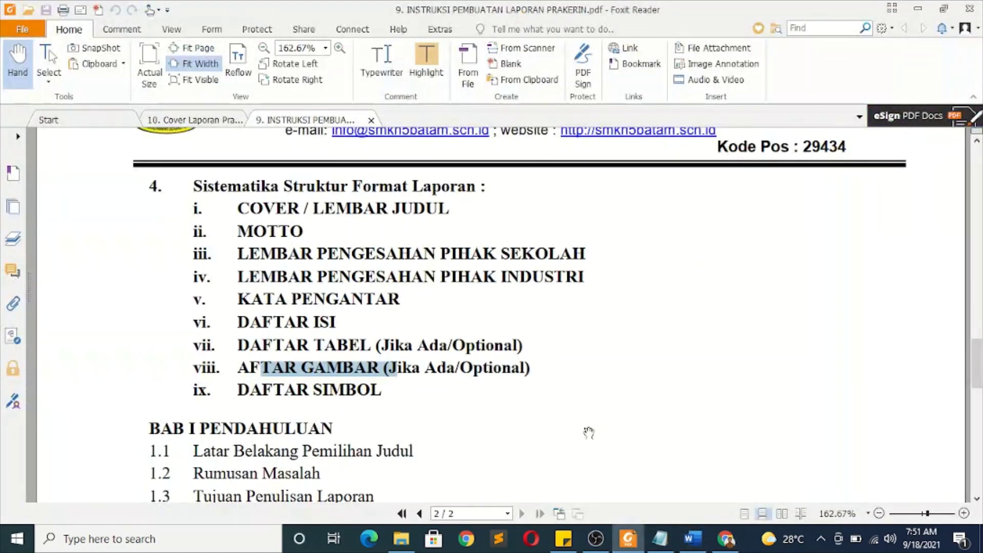
{"action": "left_click", "coordinate": [628, 538]}
{"action": "type", "text": "M"}
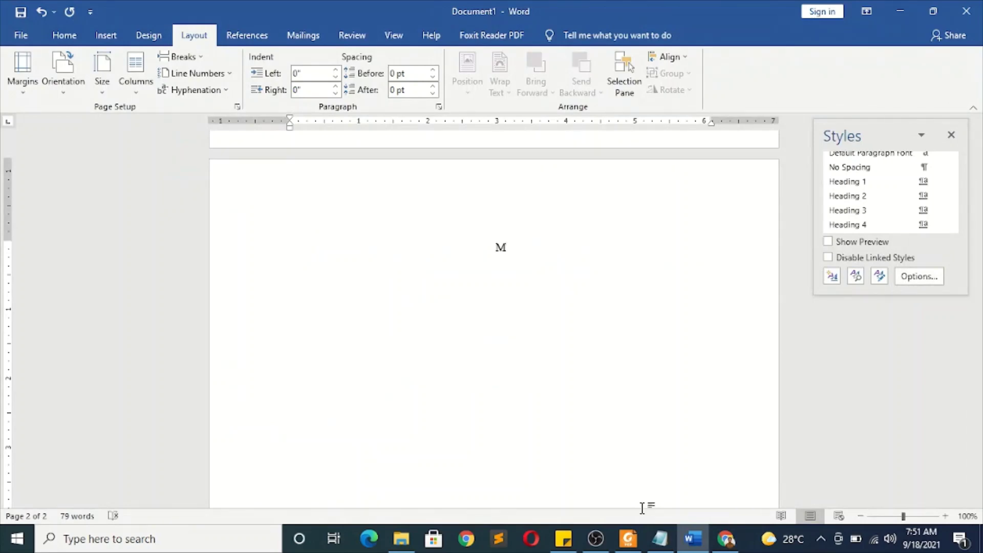
{"action": "type", "text": "oto"}
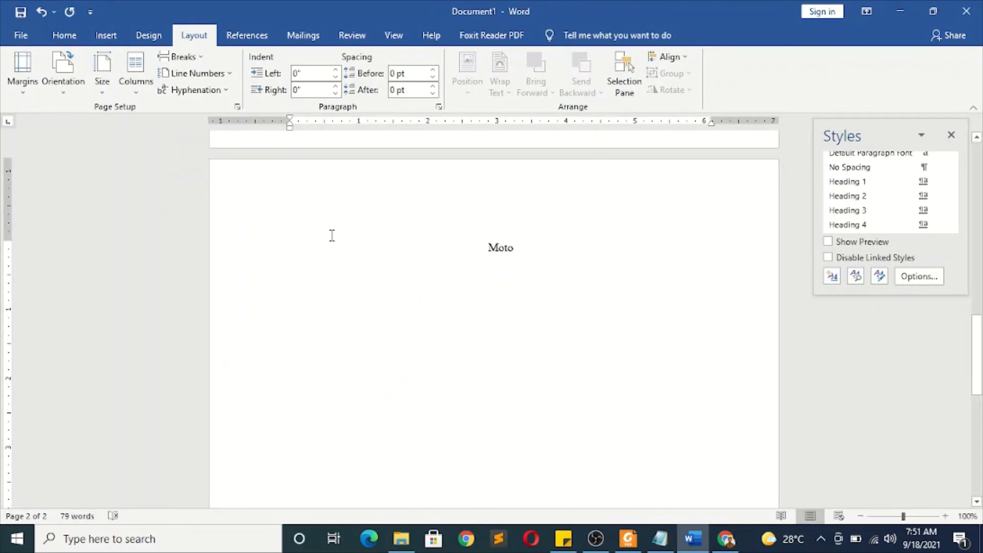
Apply the Heading 1 style to the "Moto" title and change it to all capitals.
{"action": "left_click", "coordinate": [262, 260]}
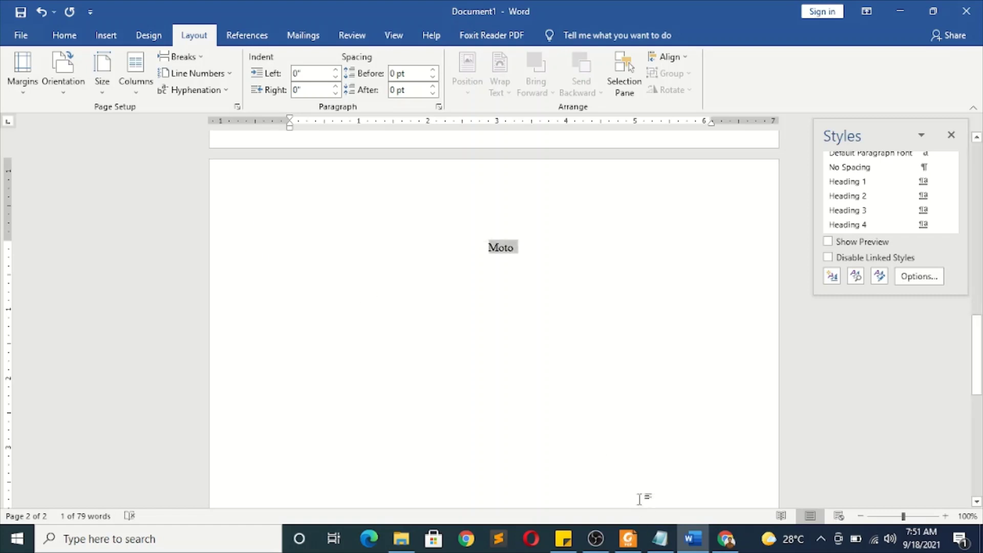
{"action": "left_click", "coordinate": [64, 35]}
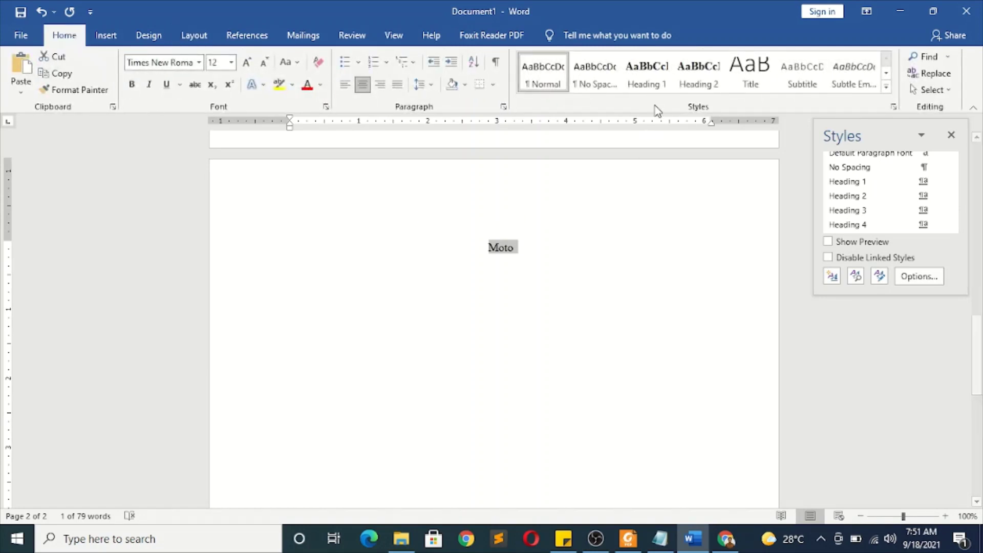
{"action": "left_click", "coordinate": [648, 78]}
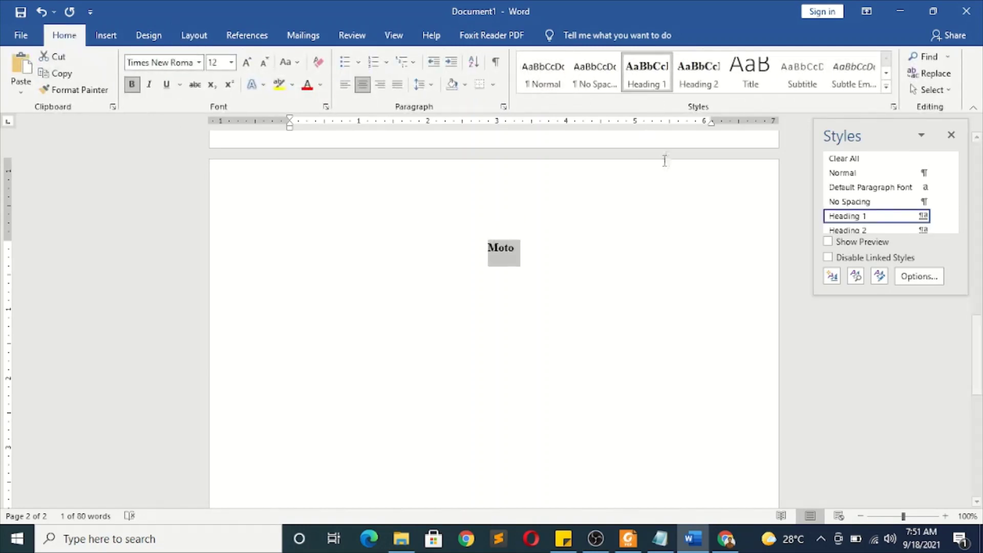
{"action": "left_click", "coordinate": [511, 256]}
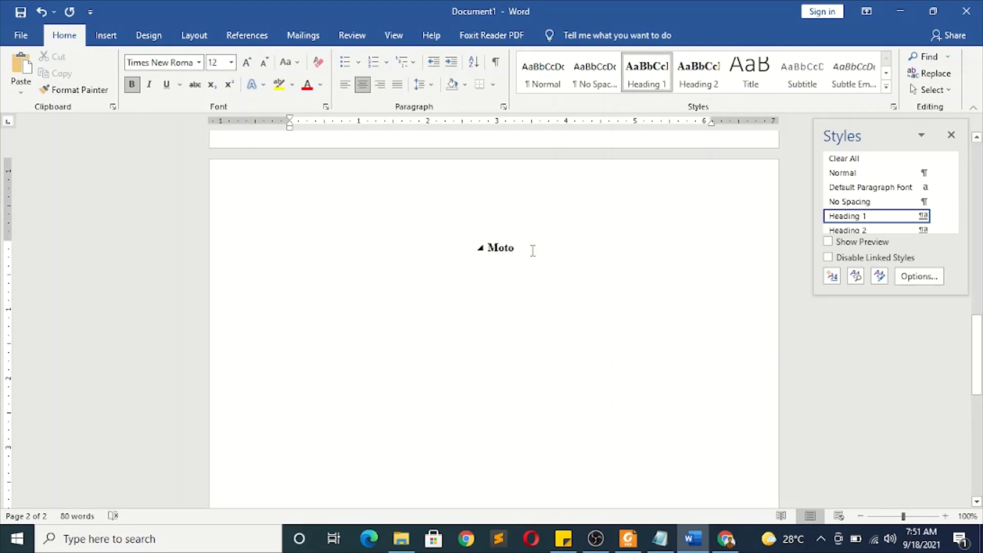
{"action": "left_click", "coordinate": [249, 261]}
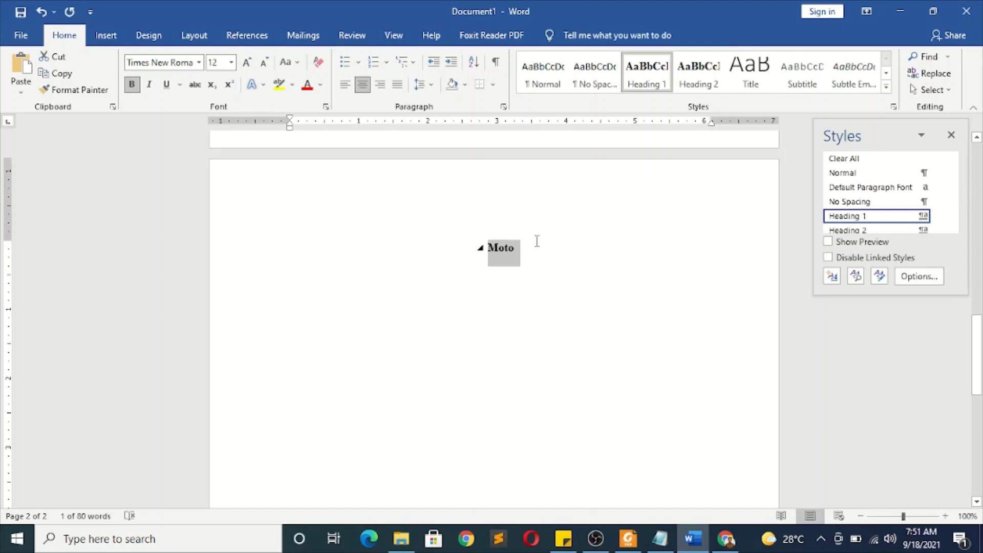
{"action": "key", "text": "ctrl+shift+a"}
{"action": "left_click", "coordinate": [504, 247]}
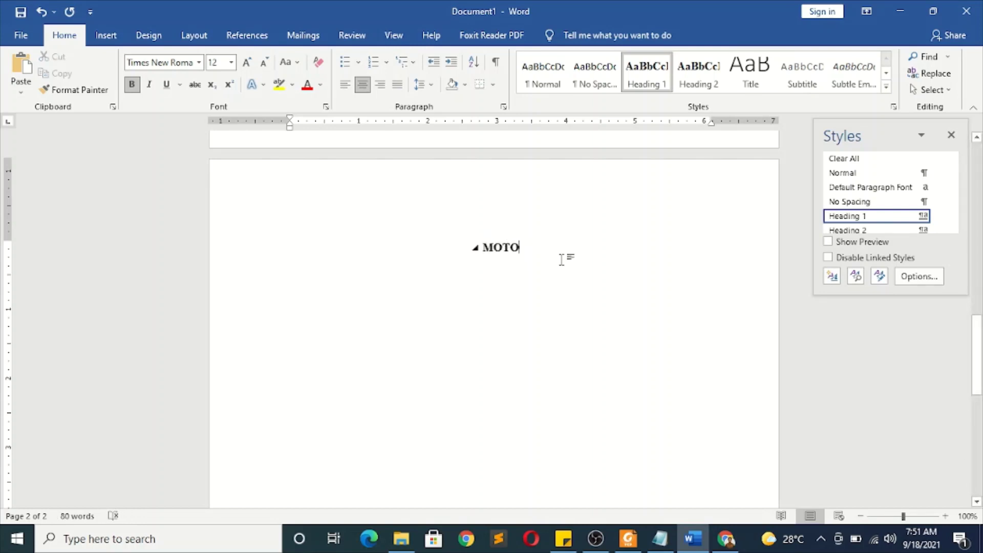
Add the body line "Moto anda" below the "MOTO" heading.
{"action": "key", "text": "Return"}
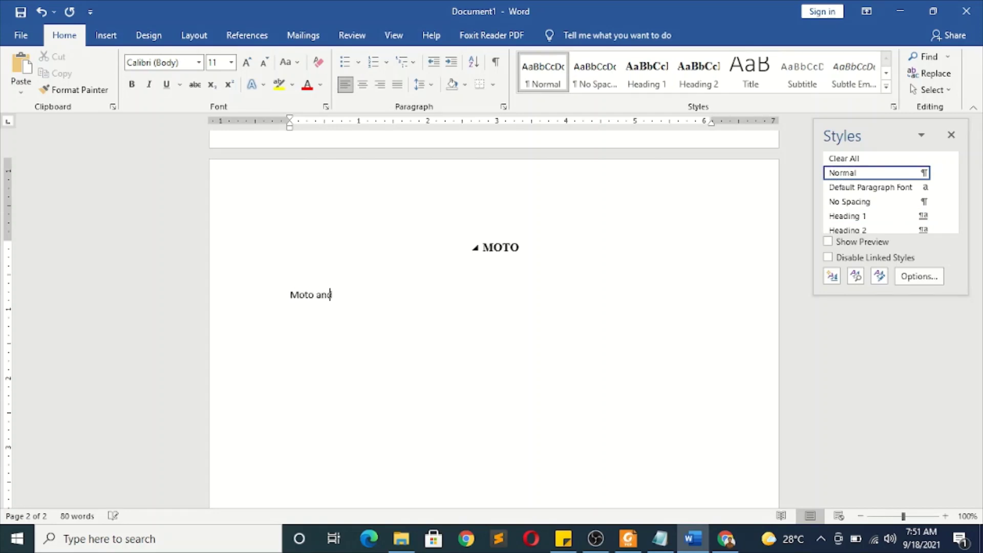
{"action": "left_click", "coordinate": [226, 286]}
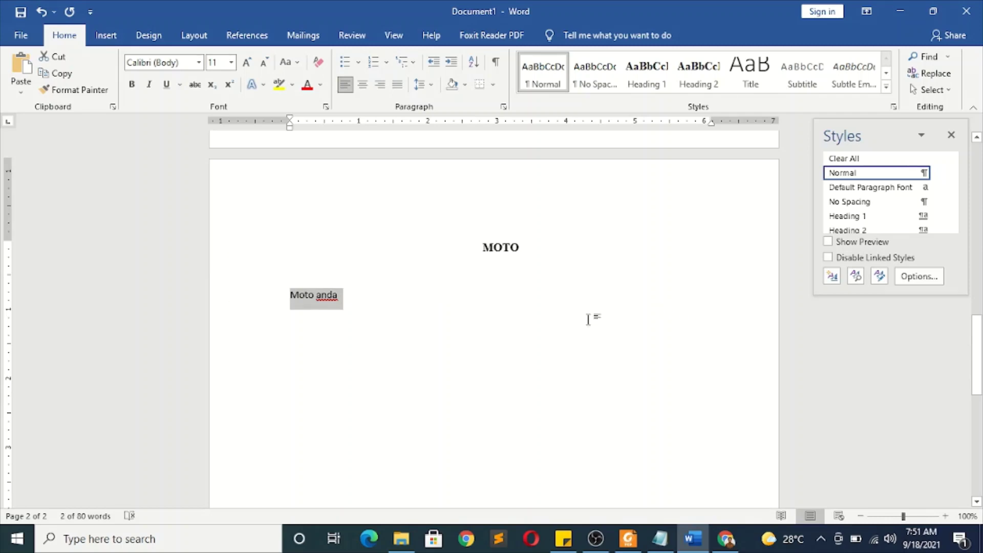
{"action": "left_click", "coordinate": [589, 320]}
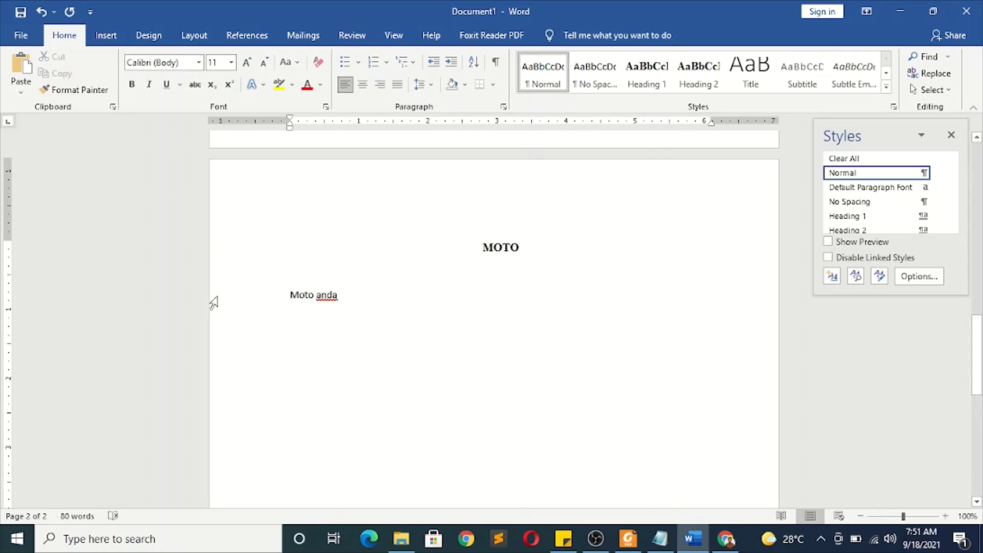
Modify the Normal style used by the "Moto anda" line to Times New Roman, 12 pt, justified.
{"action": "left_click", "coordinate": [195, 303]}
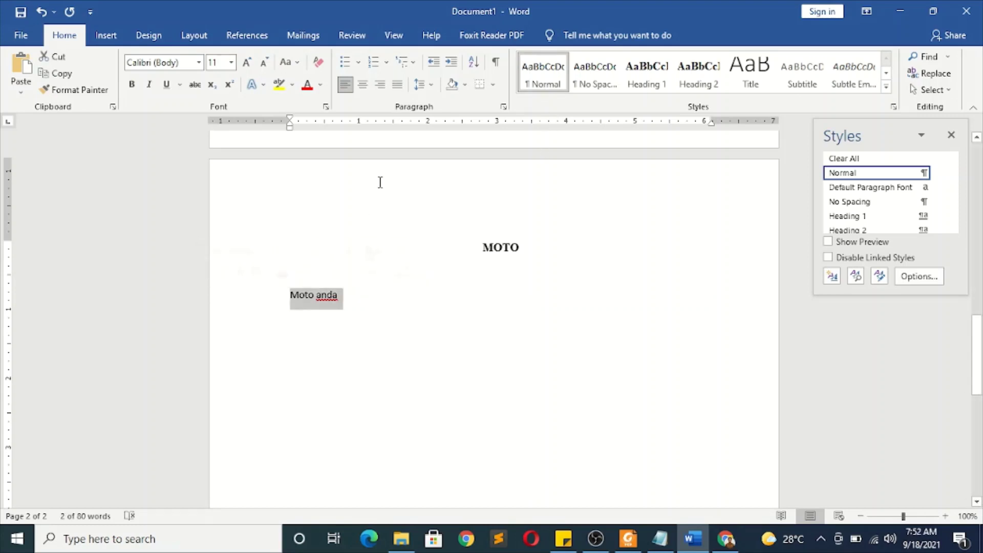
{"action": "right_click", "coordinate": [536, 75]}
{"action": "left_click", "coordinate": [577, 101]}
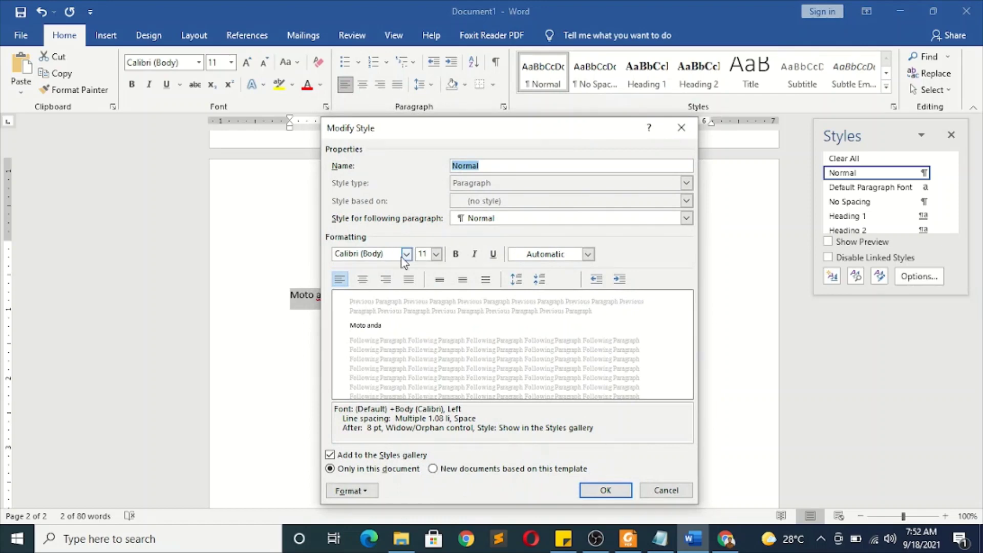
{"action": "left_click", "coordinate": [406, 254]}
{"action": "left_click", "coordinate": [369, 305]}
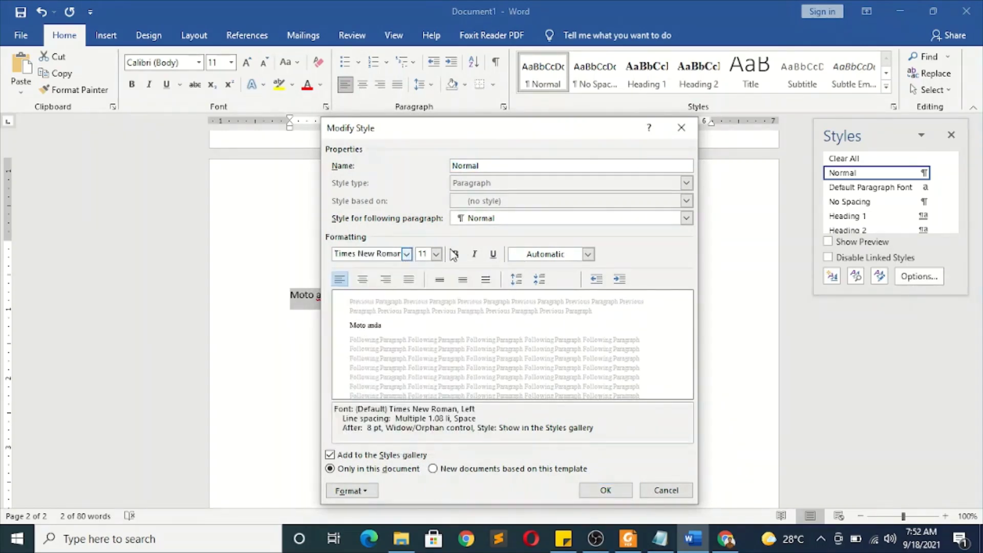
{"action": "left_click", "coordinate": [437, 255]}
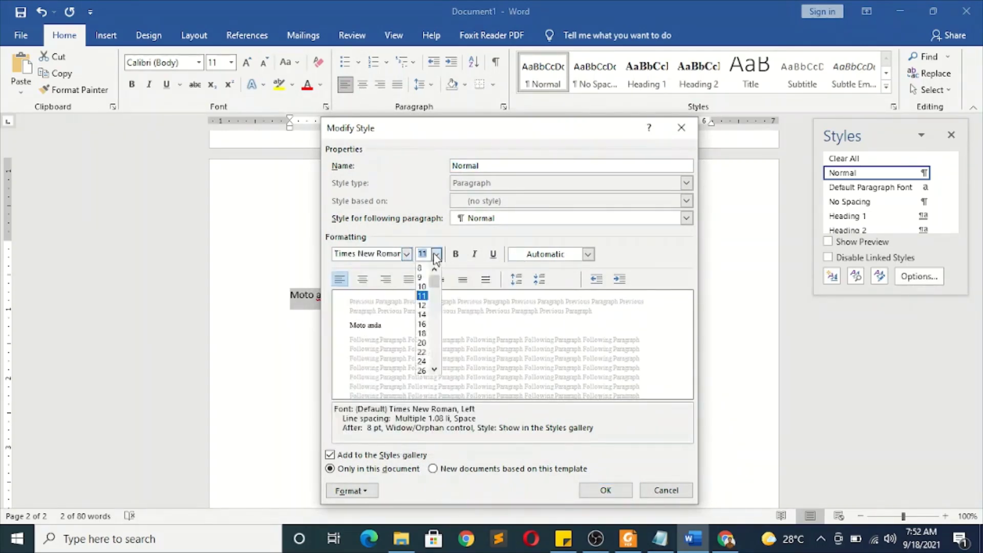
{"action": "left_click", "coordinate": [419, 307]}
{"action": "left_click", "coordinate": [415, 281]}
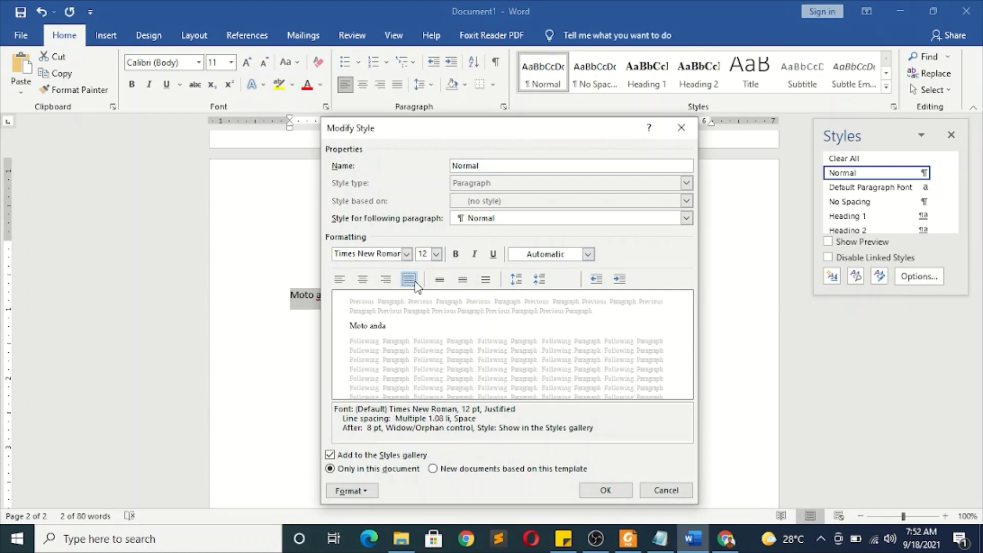
Set the Normal style's paragraph format to double line spacing with 0 pt after, and save the style.
{"action": "left_click", "coordinate": [344, 492]}
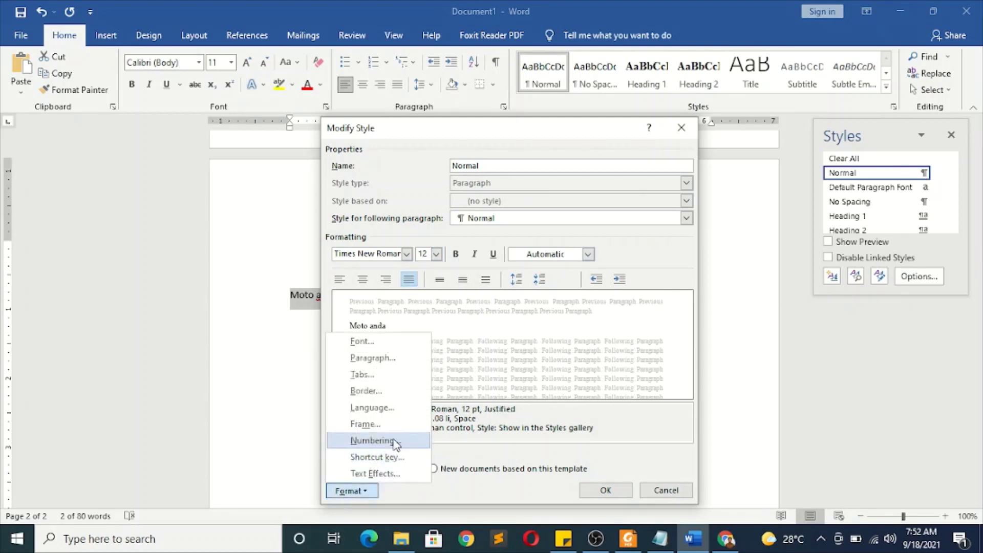
{"action": "left_click", "coordinate": [353, 357]}
{"action": "left_click", "coordinate": [571, 291]}
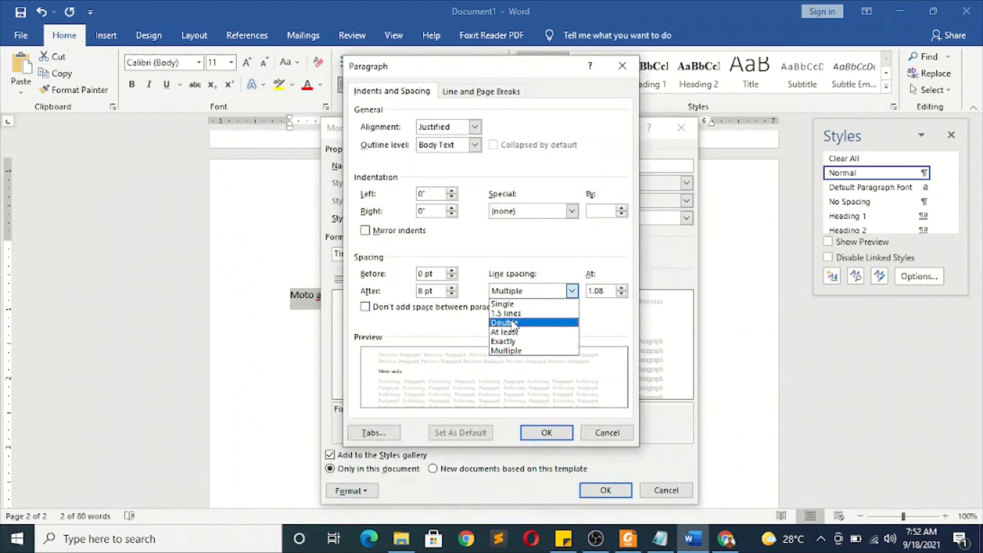
{"action": "left_click", "coordinate": [512, 320]}
{"action": "left_click", "coordinate": [452, 294]}
{"action": "left_click", "coordinate": [452, 294]}
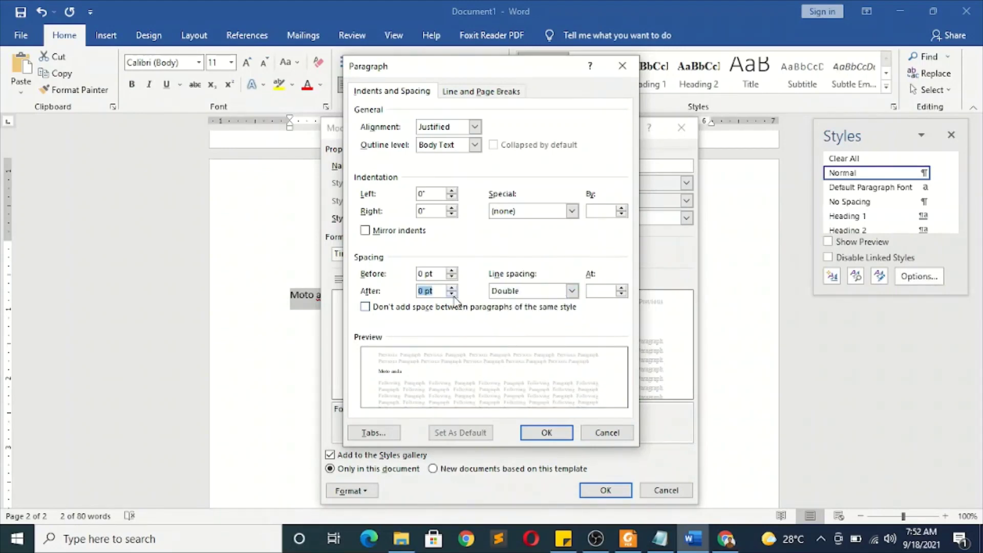
{"action": "left_click", "coordinate": [547, 432]}
{"action": "left_click", "coordinate": [605, 489]}
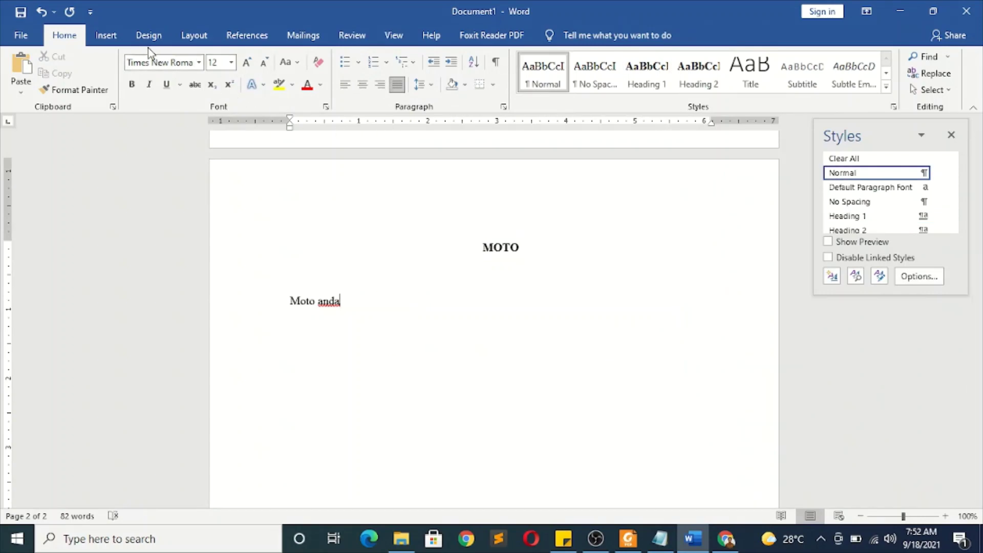
Check the section order in the instructions PDF and insert a Next Page section break after the "Moto anda" line.
{"action": "left_click", "coordinate": [188, 41]}
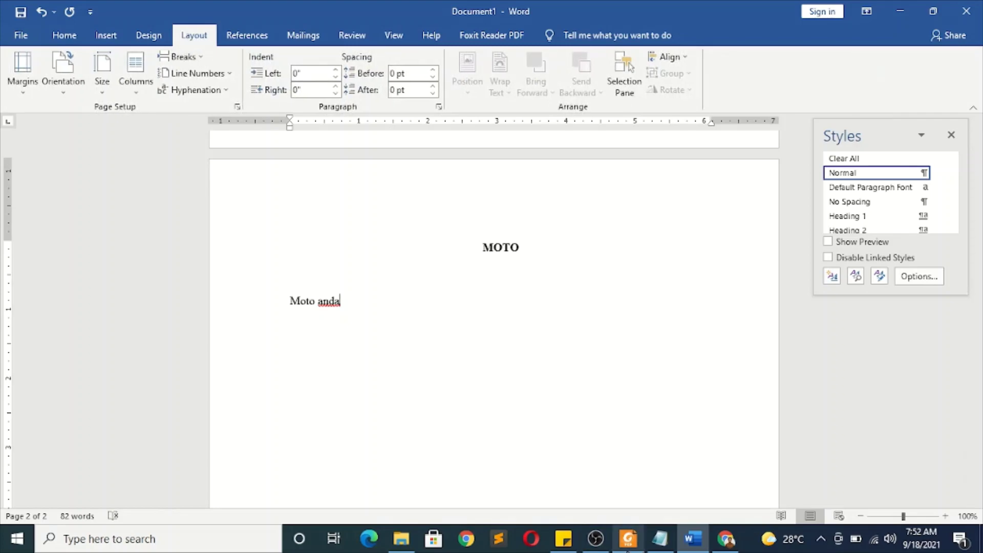
{"action": "left_click", "coordinate": [628, 539]}
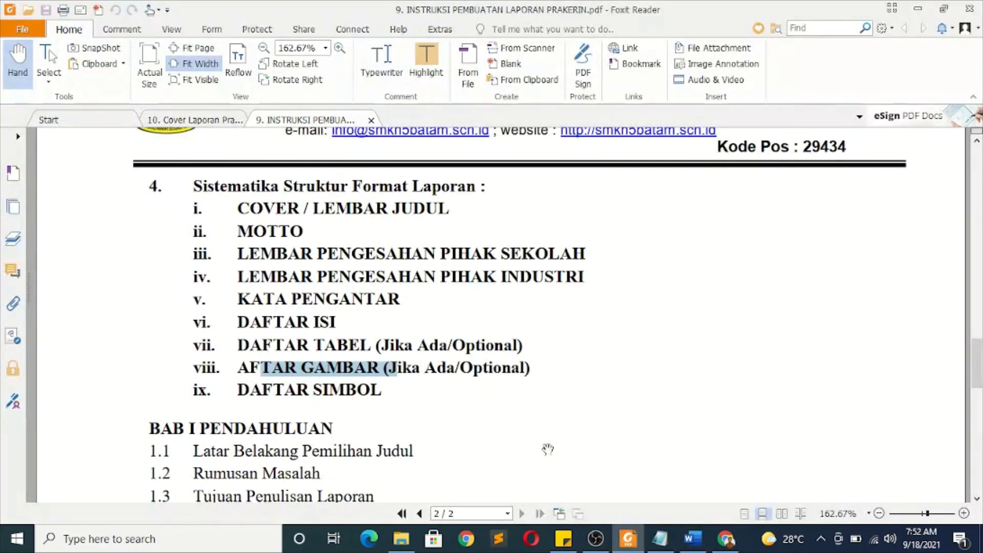
{"action": "left_click", "coordinate": [629, 539]}
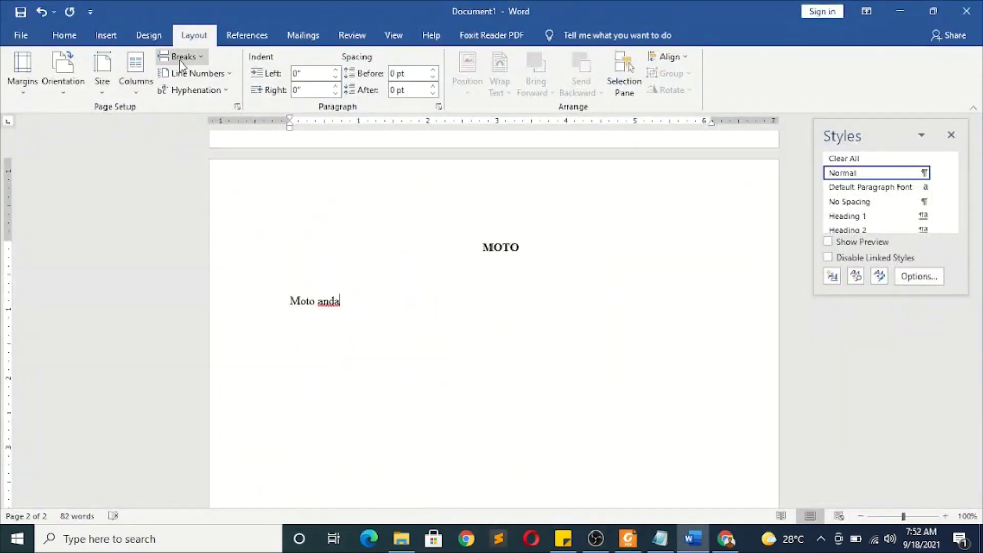
{"action": "left_click", "coordinate": [182, 57]}
{"action": "left_click", "coordinate": [215, 256]}
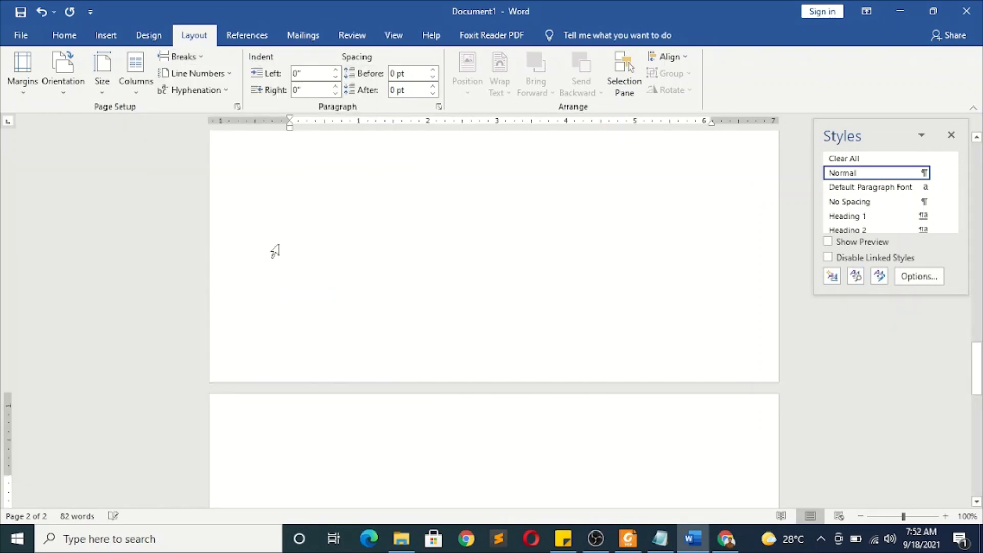
Following the PDF's section order, copy the "HALAMAN PENGESAHAN PIHAK SEKOLAH" text block from text.txt in Notepad onto the third page in Word.
{"action": "left_click", "coordinate": [628, 538]}
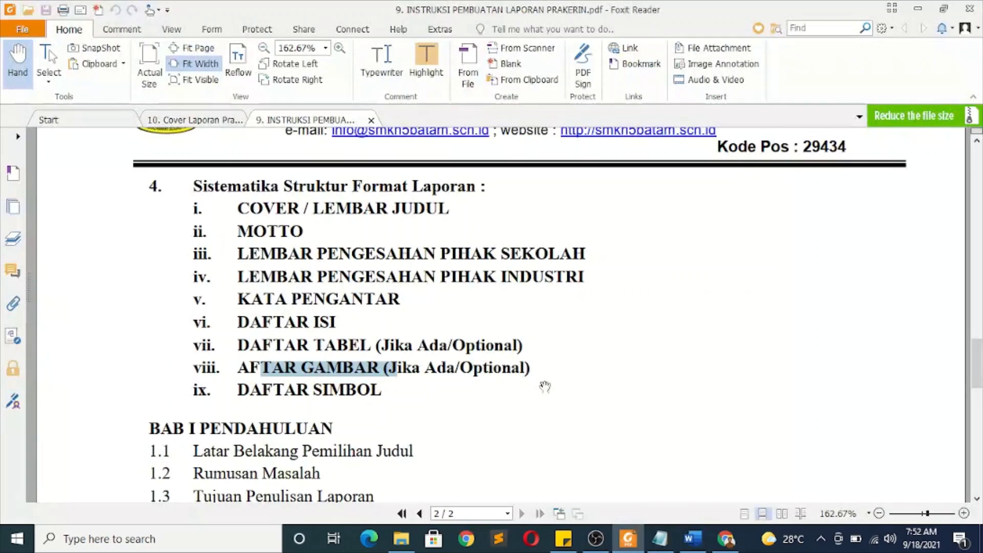
{"action": "left_click", "coordinate": [629, 539]}
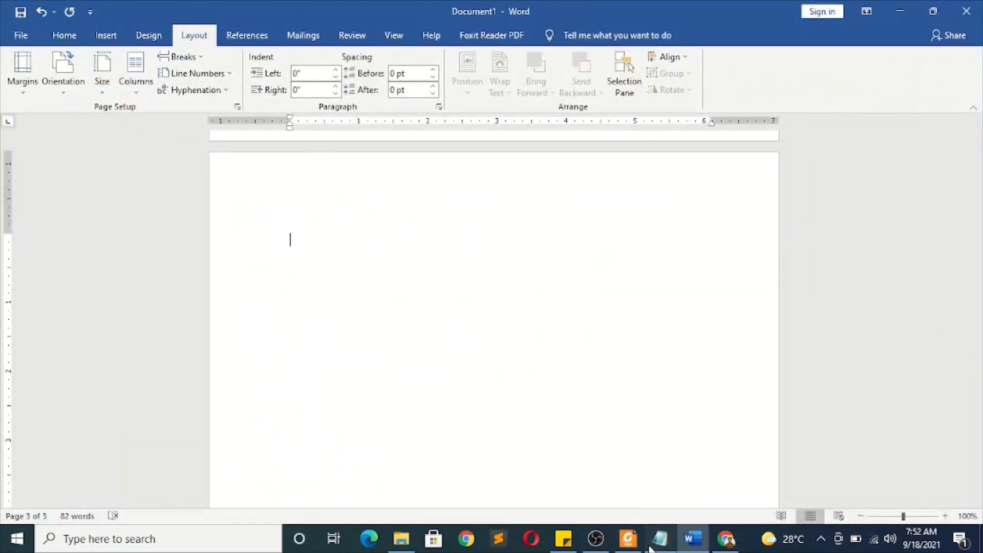
{"action": "left_click", "coordinate": [660, 539]}
{"action": "scroll", "coordinate": [374, 383], "scroll_direction": "down", "scroll_amount": 4}
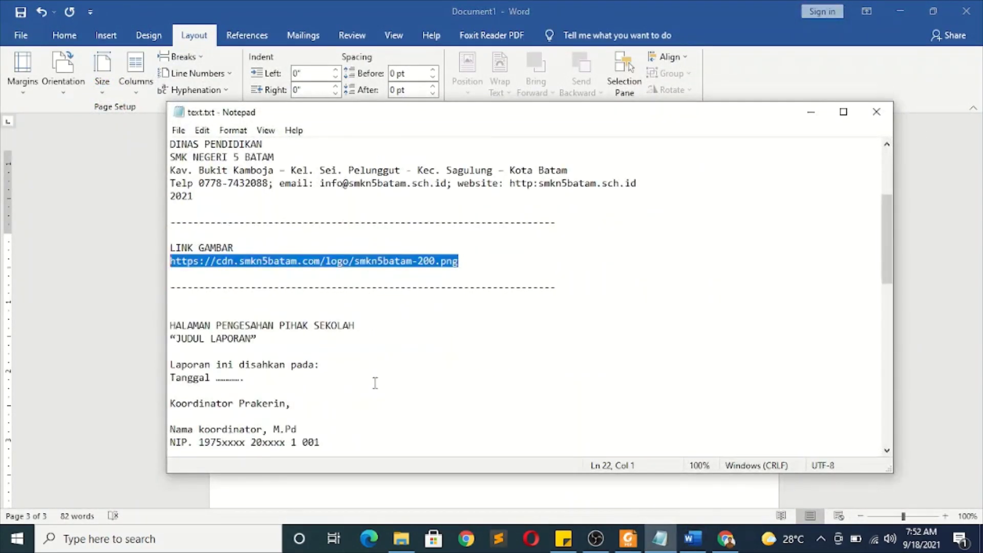
{"action": "scroll", "coordinate": [375, 383], "scroll_direction": "down", "scroll_amount": 3}
{"action": "left_click_drag", "start_coordinate": [170, 208], "coordinate": [322, 411]}
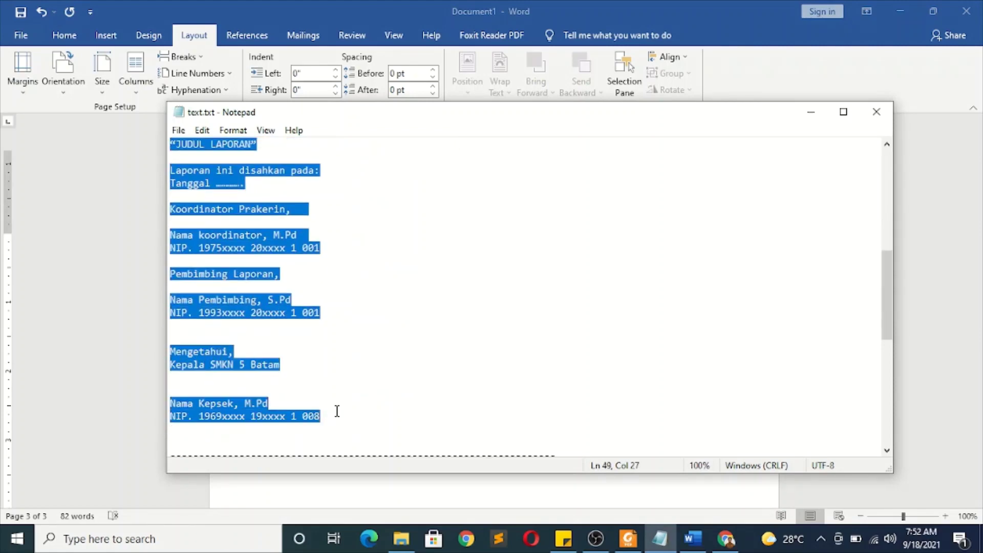
{"action": "left_click", "coordinate": [365, 487]}
{"action": "key", "text": "ctrl+v"}
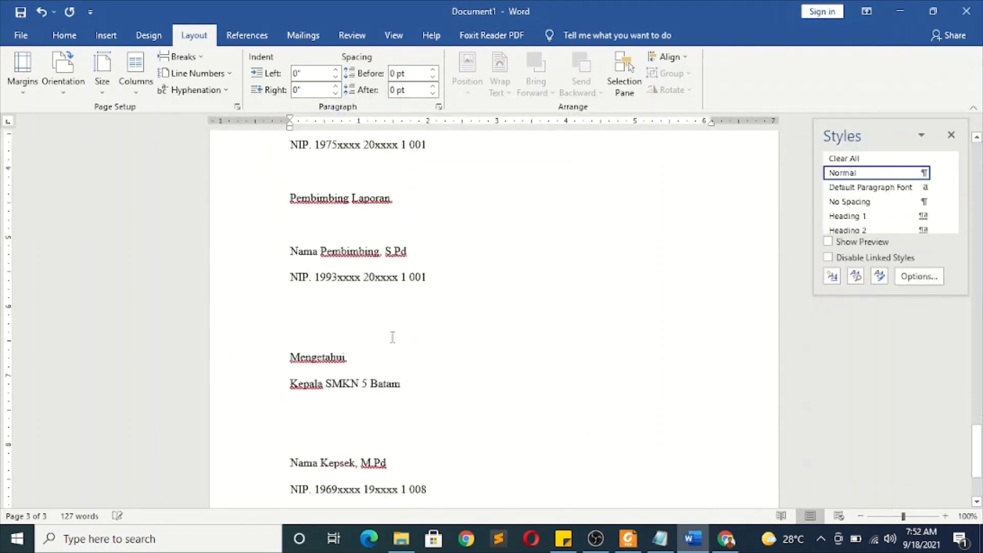
Center and bold the "HALAMAN PENGESAHAN PIHAK SEKOLAH" and "JUDUL LAPORAN" lines.
{"action": "scroll", "coordinate": [389, 330], "scroll_direction": "down", "scroll_amount": 4}
{"action": "scroll", "coordinate": [389, 328], "scroll_direction": "up", "scroll_amount": 5}
{"action": "scroll", "coordinate": [388, 331], "scroll_direction": "up", "scroll_amount": 6}
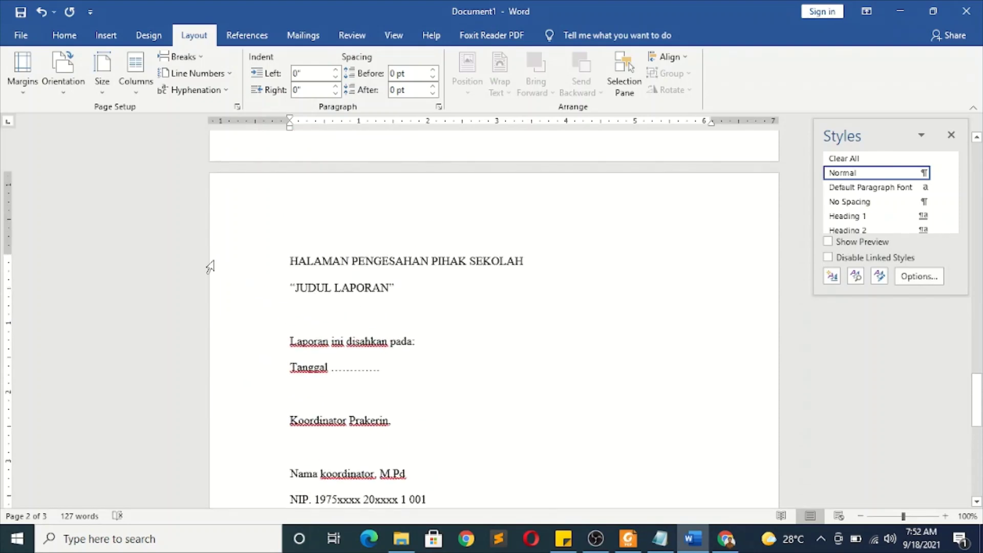
{"action": "left_click_drag", "start_coordinate": [210, 266], "coordinate": [207, 300]}
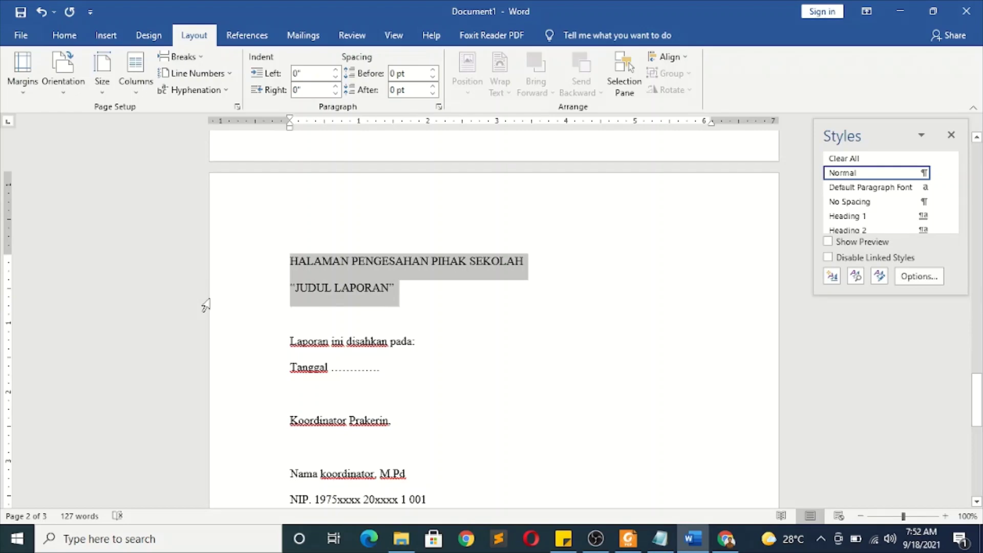
{"action": "left_click", "coordinate": [64, 35]}
{"action": "left_click", "coordinate": [363, 85]}
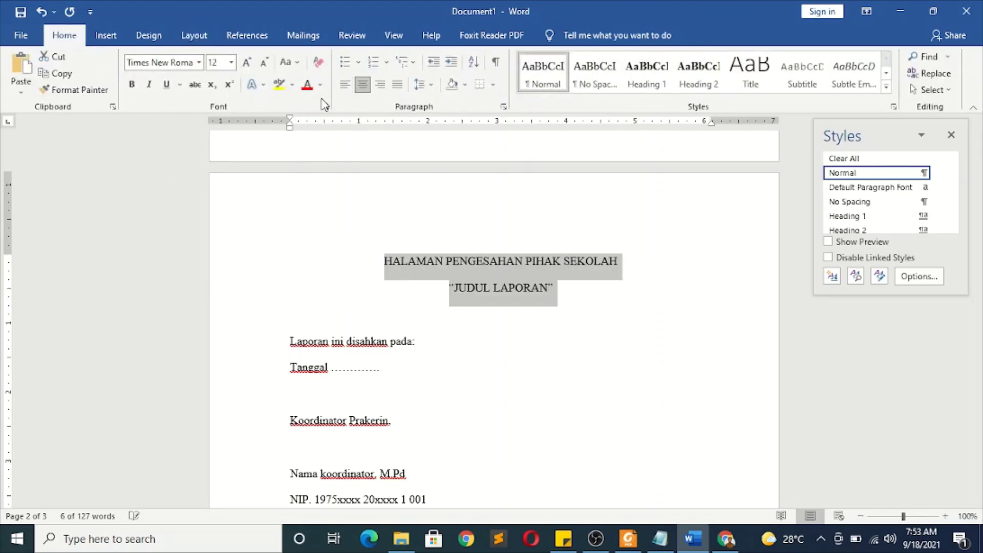
{"action": "left_click", "coordinate": [131, 85]}
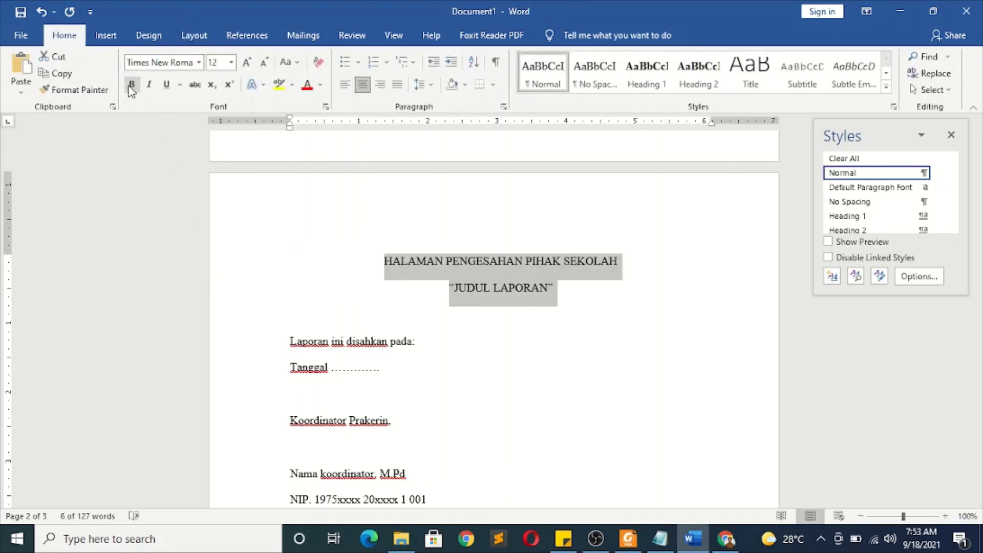
{"action": "left_click", "coordinate": [385, 328]}
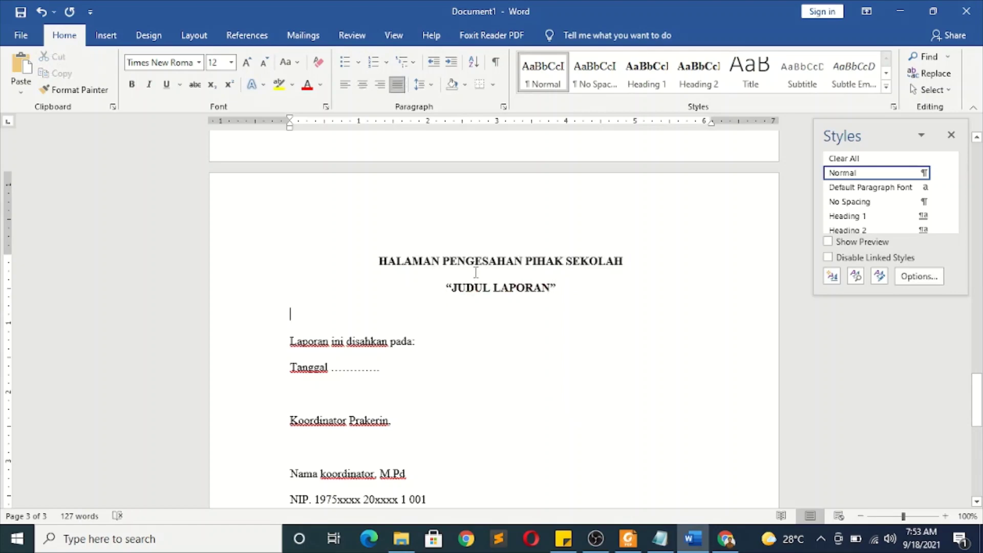
Apply the Heading 1 style to the "HALAMAN PENGESAHAN PIHAK SEKOLAH" line.
{"action": "left_click", "coordinate": [226, 272]}
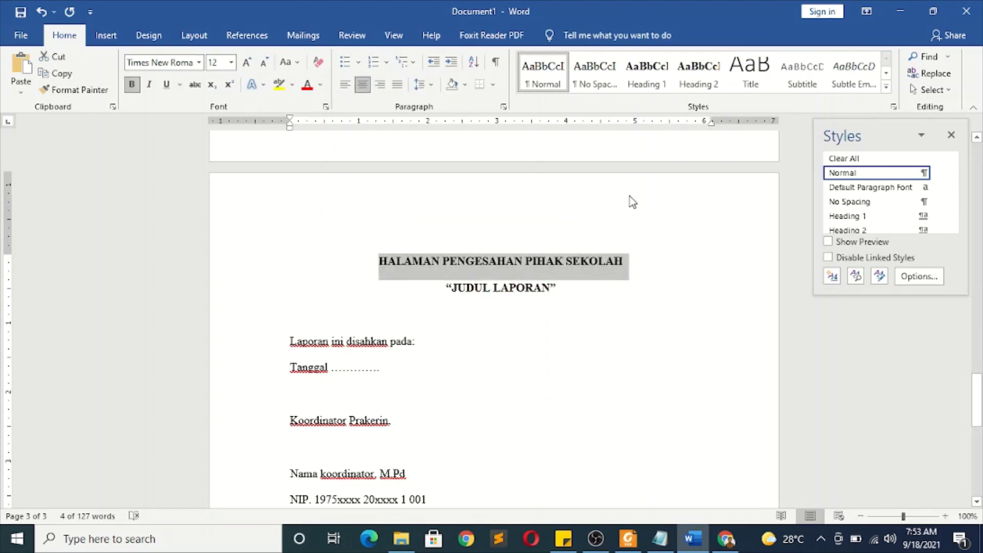
{"action": "left_click", "coordinate": [647, 77]}
{"action": "left_click", "coordinate": [504, 301]}
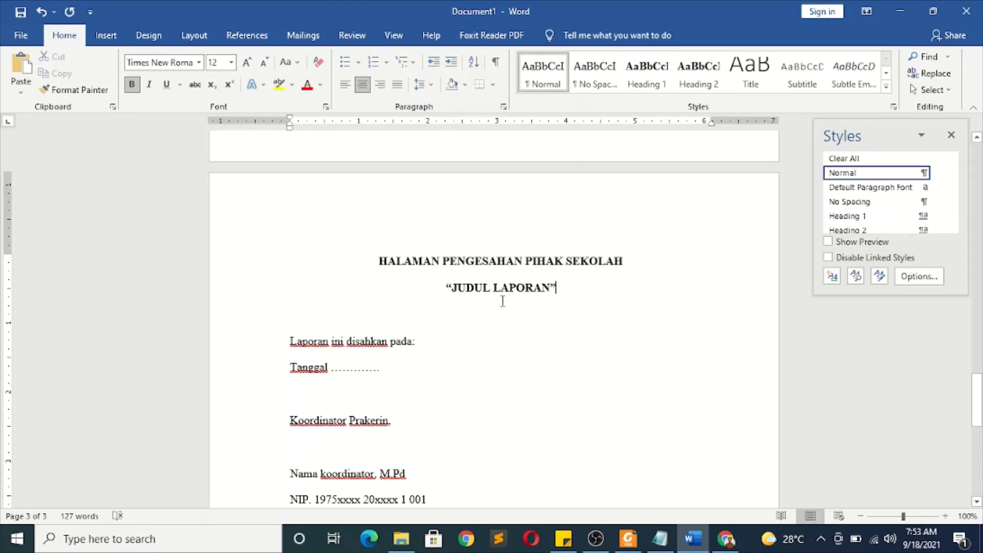
Center the "Laporan ini disahkan pada:" and "Tanggal" lines.
{"action": "scroll", "coordinate": [466, 329], "scroll_direction": "down", "scroll_amount": 3}
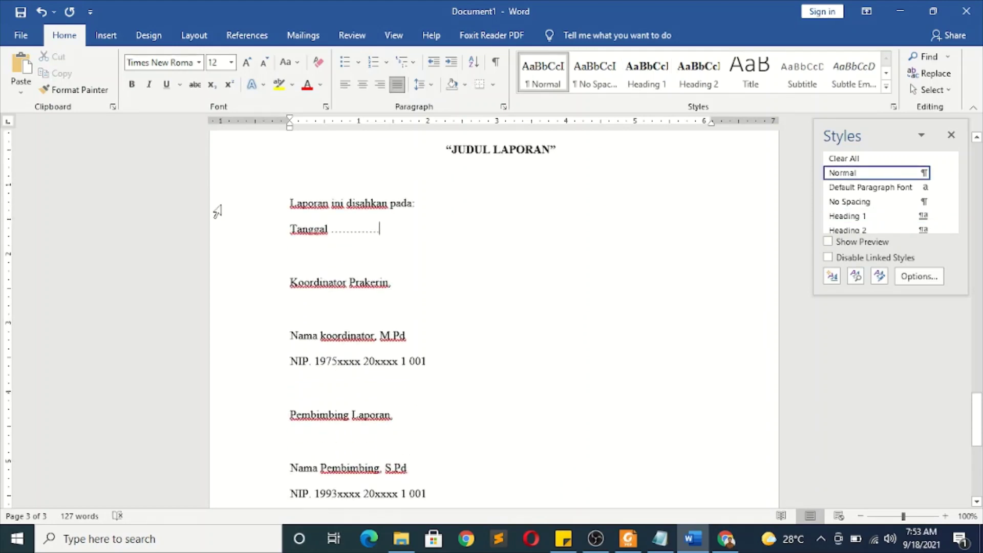
{"action": "left_click_drag", "start_coordinate": [215, 212], "coordinate": [215, 239]}
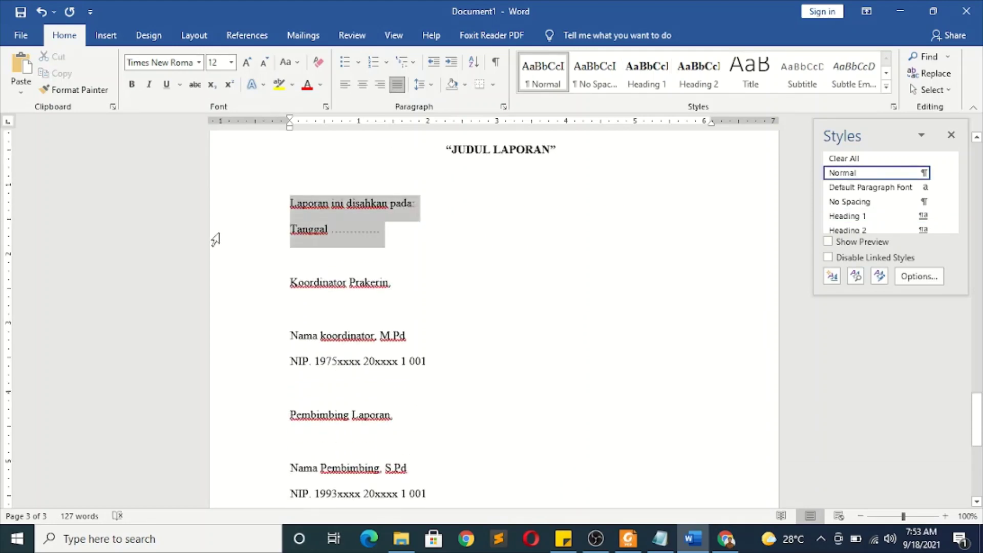
{"action": "left_click", "coordinate": [363, 84]}
{"action": "left_click", "coordinate": [495, 229]}
Examine the coordinator, supervisor and school principal signature blocks on the school approval page.
{"action": "scroll", "coordinate": [382, 258], "scroll_direction": "down", "scroll_amount": 2}
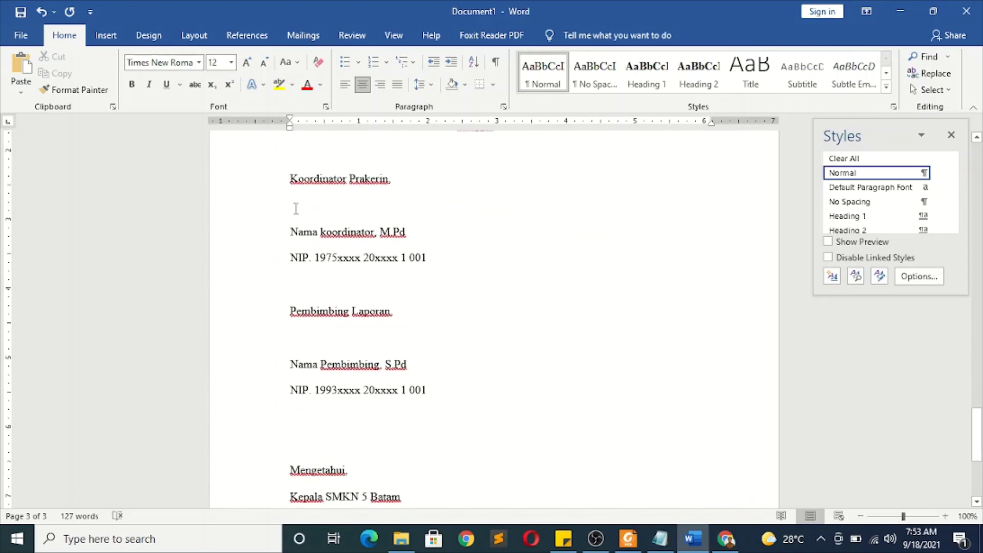
{"action": "left_click_drag", "start_coordinate": [301, 184], "coordinate": [391, 330]}
{"action": "scroll", "coordinate": [351, 256], "scroll_direction": "down", "scroll_amount": 1}
{"action": "scroll", "coordinate": [390, 332], "scroll_direction": "down", "scroll_amount": 3}
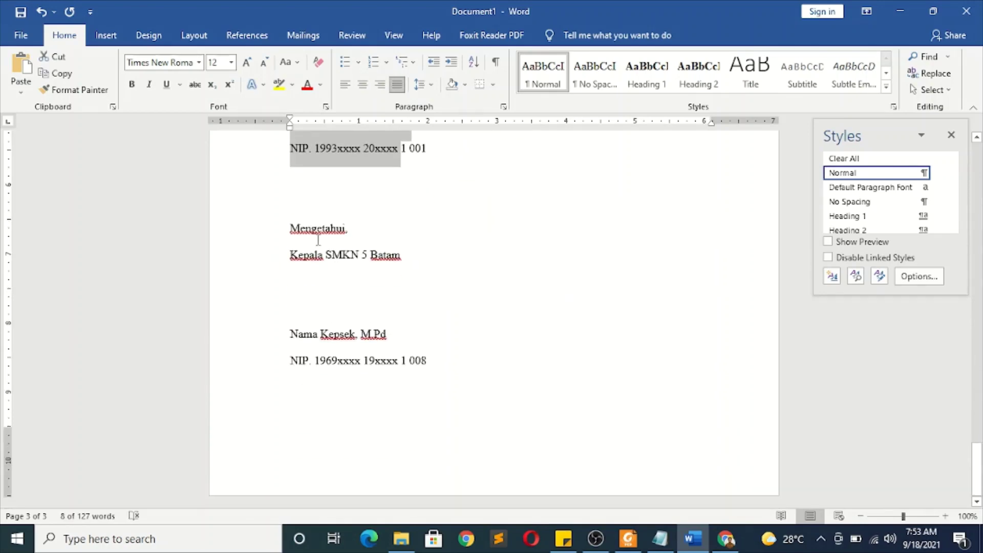
{"action": "left_click_drag", "start_coordinate": [306, 228], "coordinate": [451, 368]}
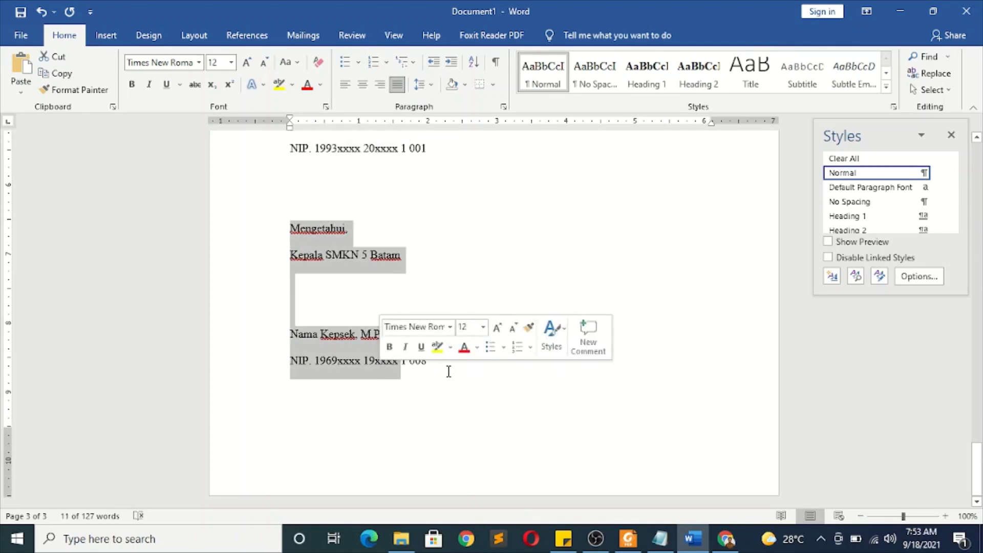
{"action": "left_click", "coordinate": [451, 390]}
{"action": "scroll", "coordinate": [451, 390], "scroll_direction": "up", "scroll_amount": 3}
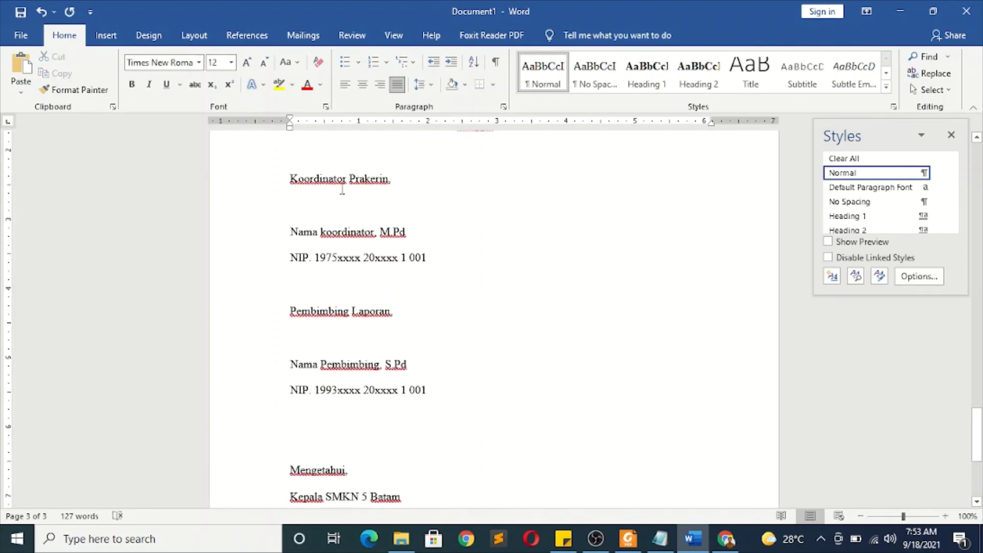
{"action": "scroll", "coordinate": [325, 321], "scroll_direction": "down", "scroll_amount": 2}
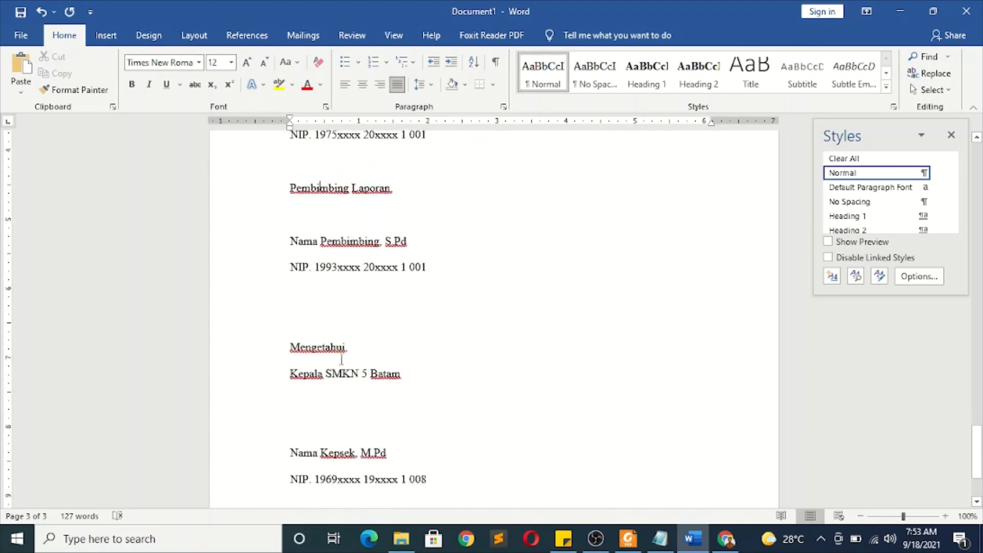
{"action": "scroll", "coordinate": [331, 365], "scroll_direction": "up", "scroll_amount": 2}
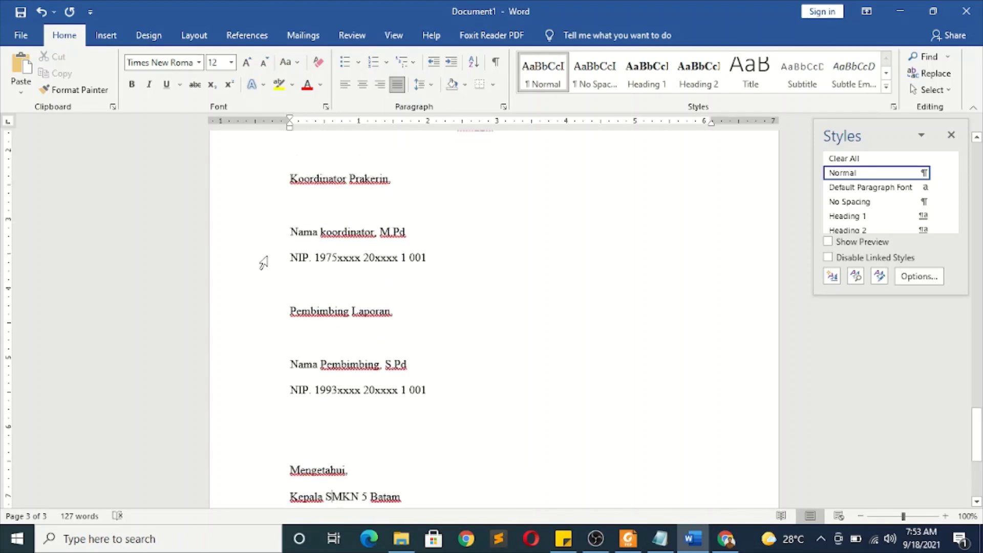
{"action": "scroll", "coordinate": [263, 263], "scroll_direction": "up", "scroll_amount": 2}
{"action": "scroll", "coordinate": [287, 270], "scroll_direction": "down", "scroll_amount": 2}
Lay out the "Koordinator Prakerin" and "Pembimbing Laporan" signature blocks side by side in two columns.
{"action": "left_click_drag", "start_coordinate": [215, 187], "coordinate": [207, 402]}
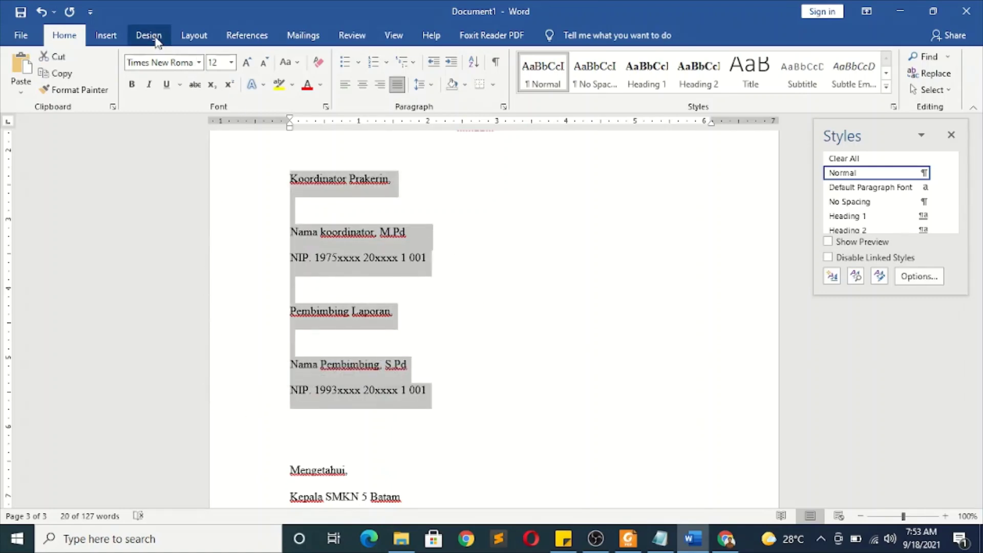
{"action": "left_click", "coordinate": [195, 39]}
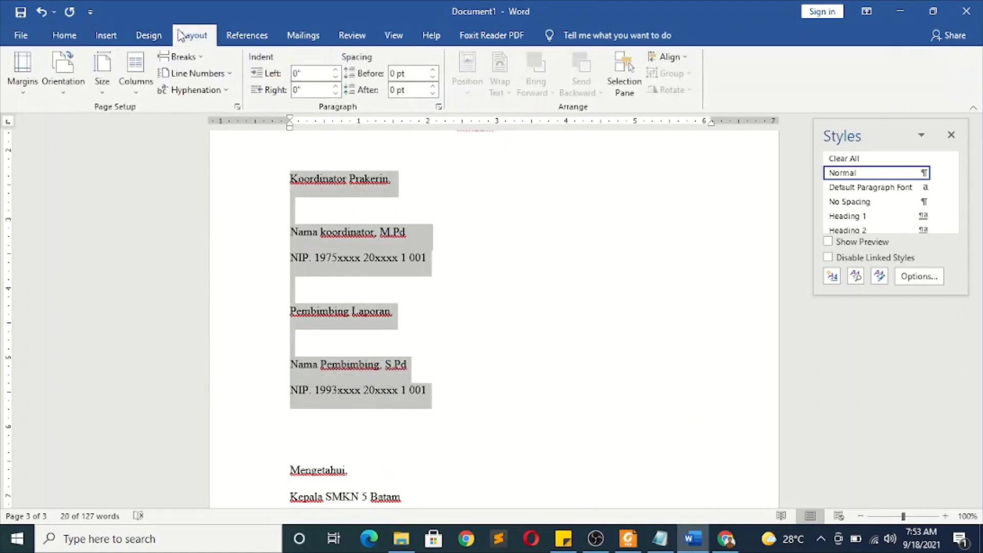
{"action": "left_click", "coordinate": [137, 100]}
{"action": "left_click", "coordinate": [148, 146]}
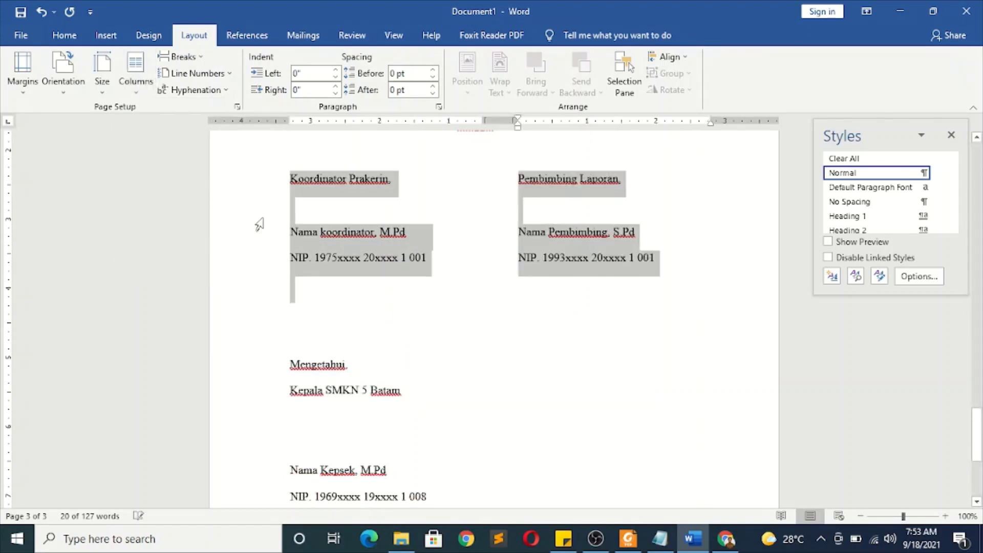
{"action": "left_click", "coordinate": [450, 286]}
{"action": "scroll", "coordinate": [517, 254], "scroll_direction": "up", "scroll_amount": 5}
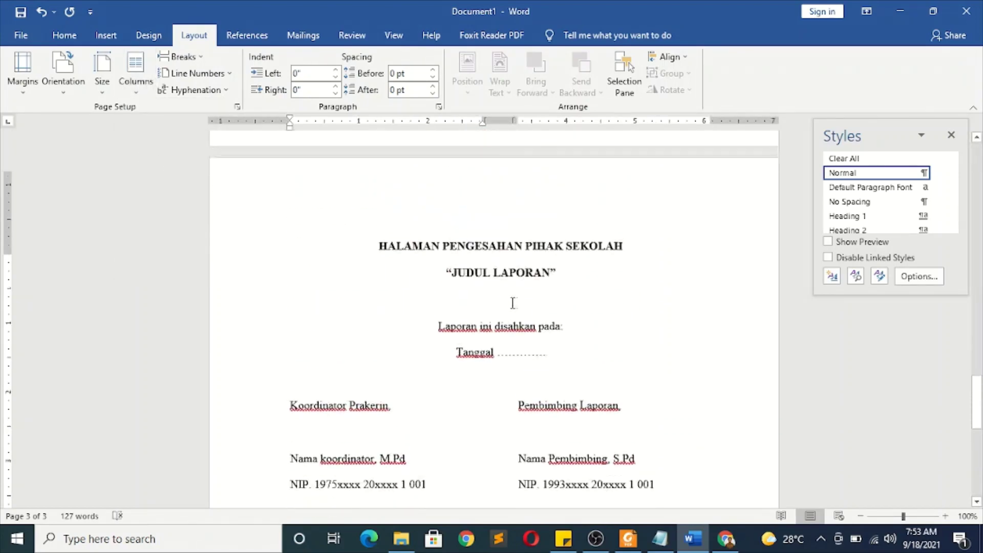
{"action": "scroll", "coordinate": [498, 378], "scroll_direction": "down", "scroll_amount": 3}
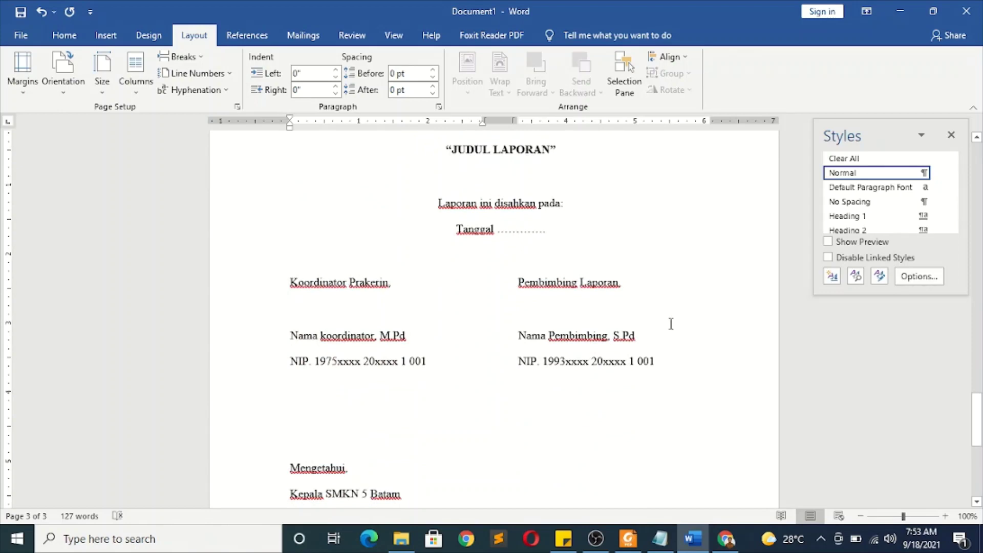
{"action": "scroll", "coordinate": [533, 343], "scroll_direction": "down", "scroll_amount": 3}
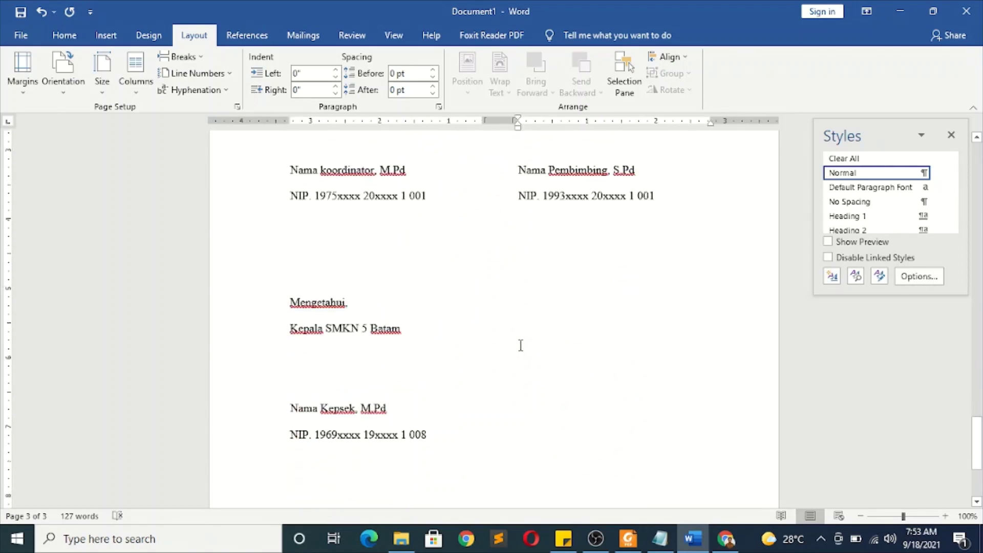
Center the school principal's signature block, from "Mengetahui," through the NIP line.
{"action": "left_click", "coordinate": [378, 252]}
{"action": "left_click_drag", "start_coordinate": [239, 301], "coordinate": [232, 446]}
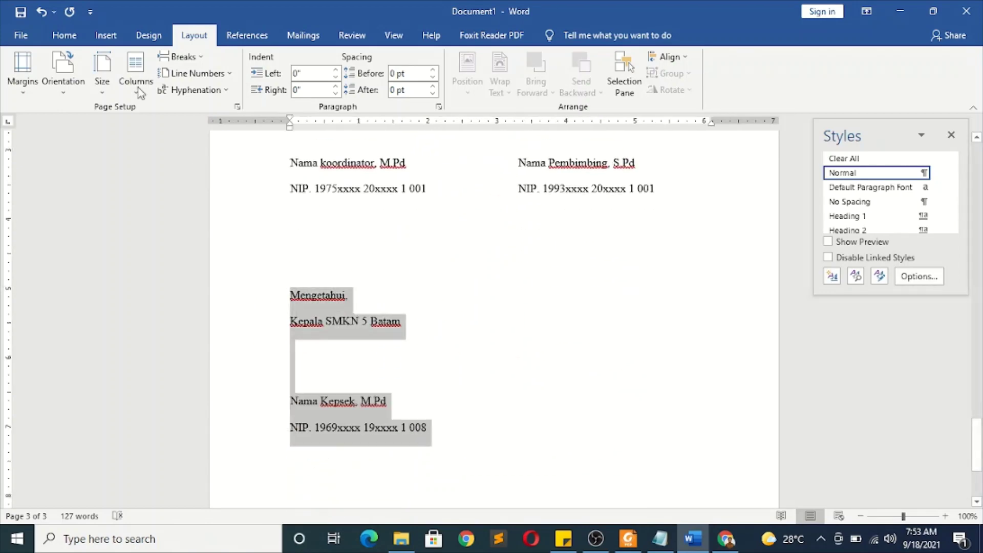
{"action": "left_click", "coordinate": [64, 43]}
{"action": "left_click", "coordinate": [362, 84]}
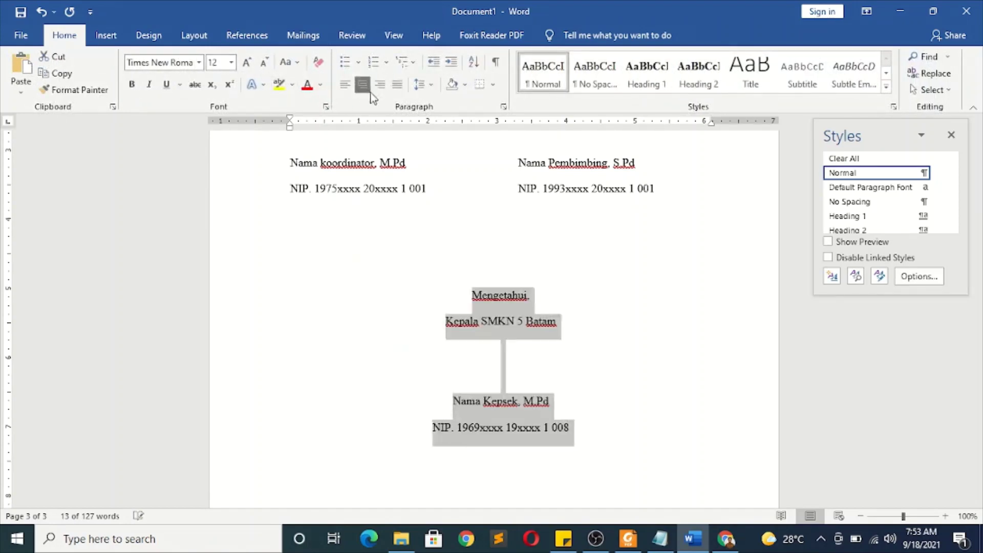
{"action": "left_click", "coordinate": [537, 261]}
{"action": "scroll", "coordinate": [537, 260], "scroll_direction": "up", "scroll_amount": 4}
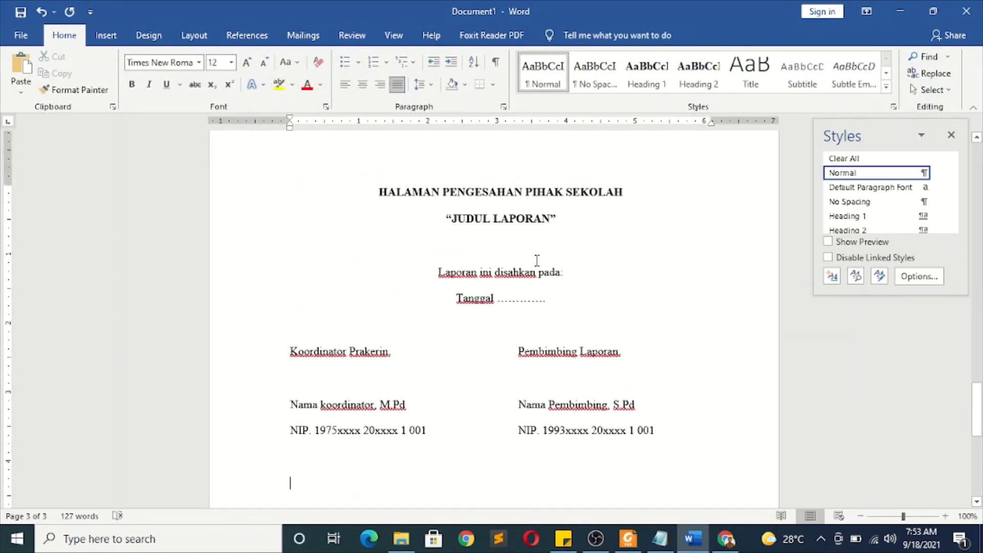
{"action": "scroll", "coordinate": [538, 261], "scroll_direction": "up", "scroll_amount": 3}
{"action": "scroll", "coordinate": [538, 261], "scroll_direction": "down", "scroll_amount": 9}
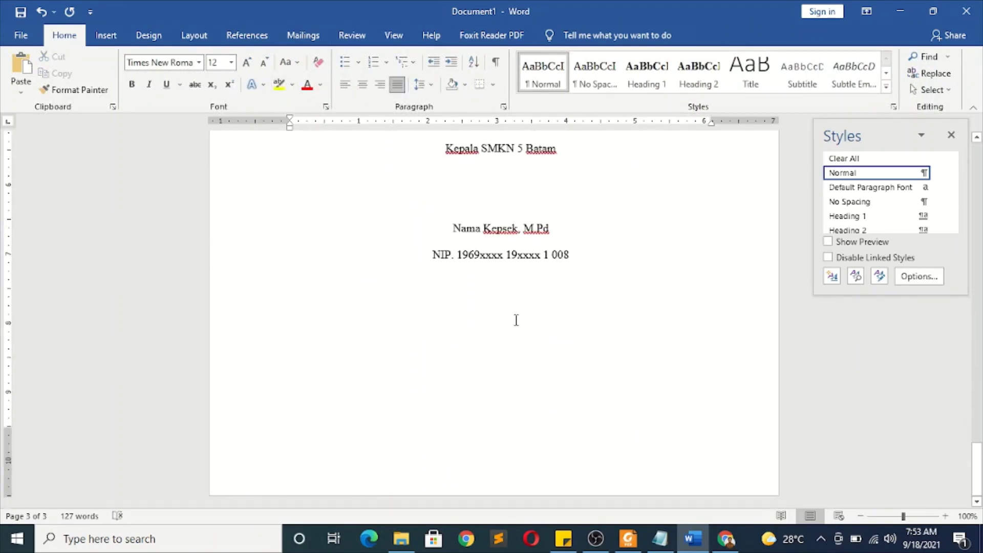
Add blank lines below the principal's NIP line and insert a break there to start a new page.
{"action": "key", "text": "Left"}
{"action": "key", "text": "Left"}
{"action": "key", "text": "Left"}
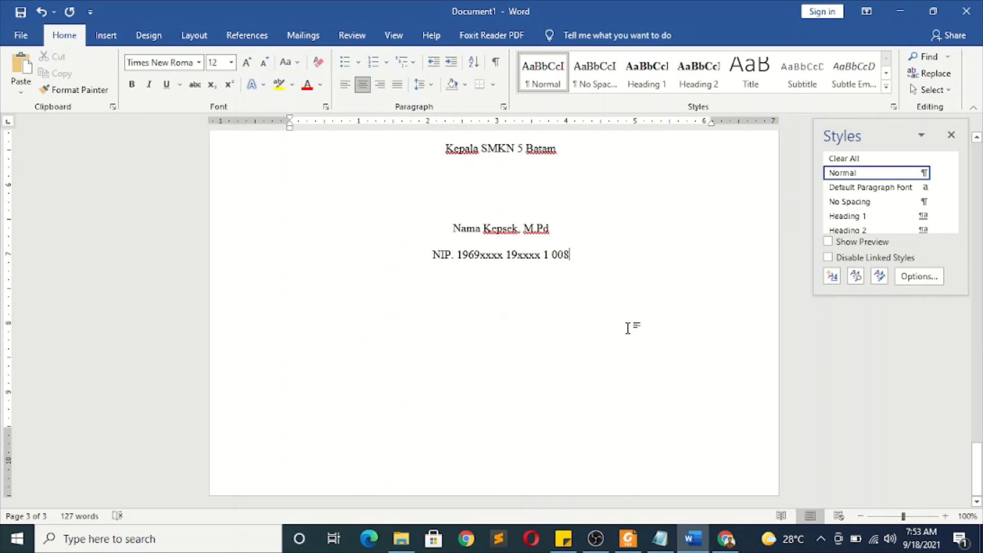
{"action": "key", "text": "Return"}
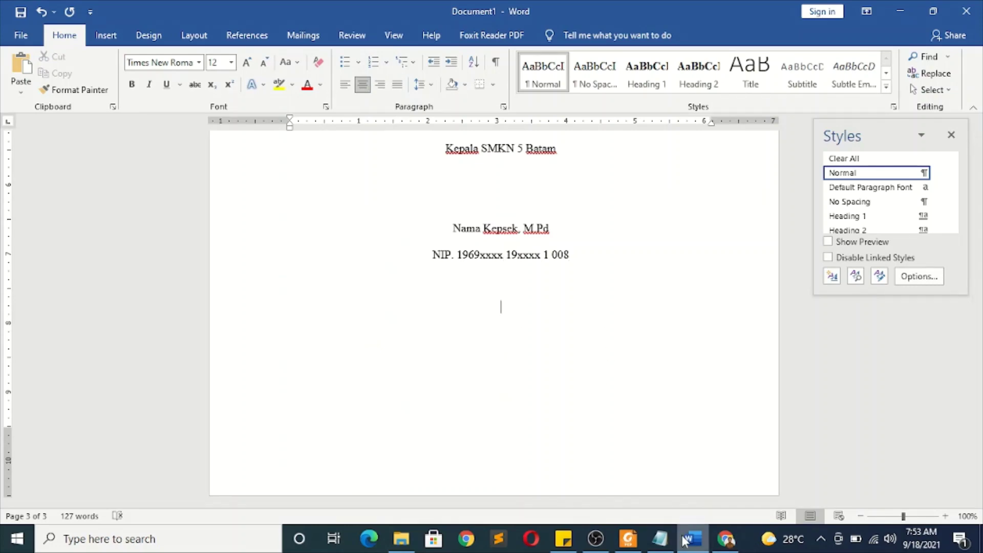
{"action": "left_click", "coordinate": [628, 538]}
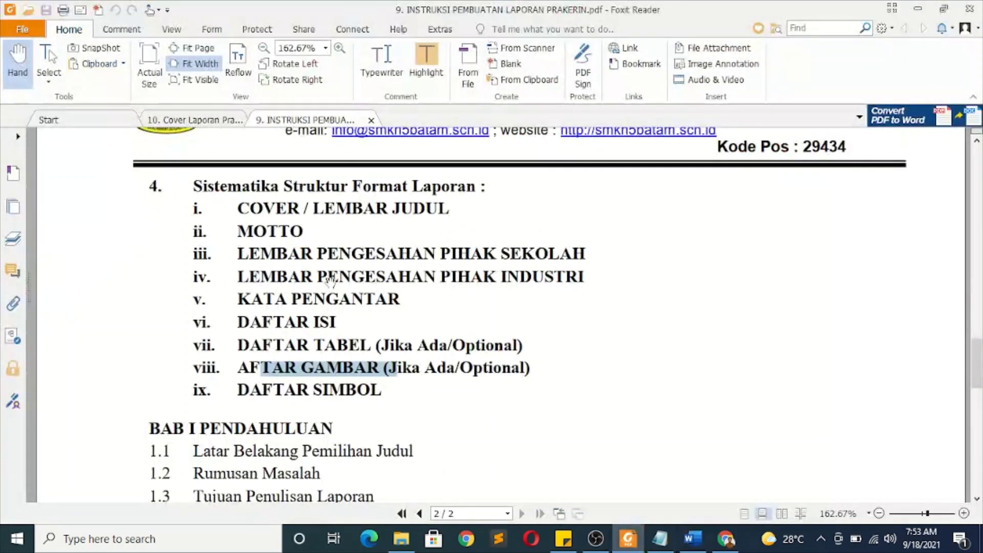
{"action": "left_click", "coordinate": [693, 537]}
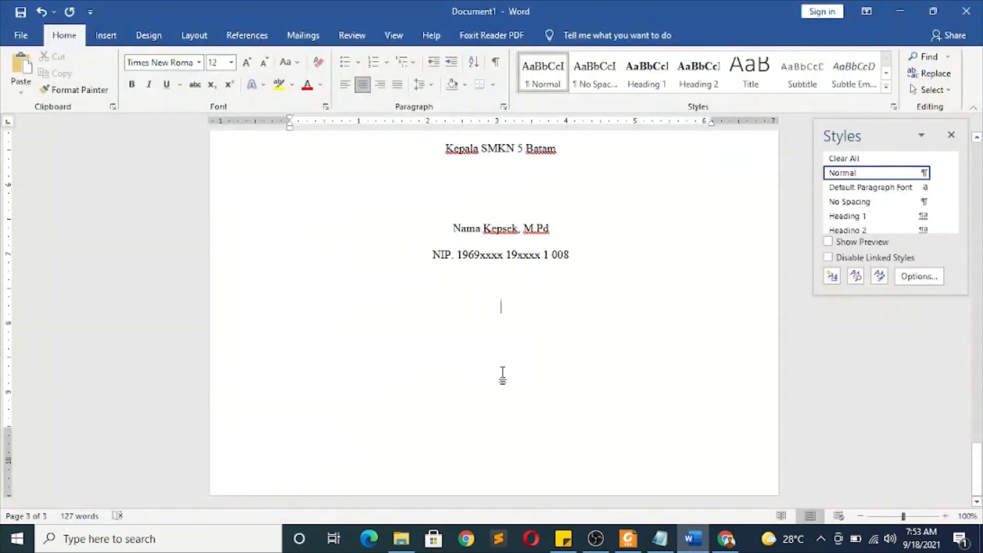
{"action": "left_click", "coordinate": [500, 306]}
{"action": "left_click", "coordinate": [194, 34]}
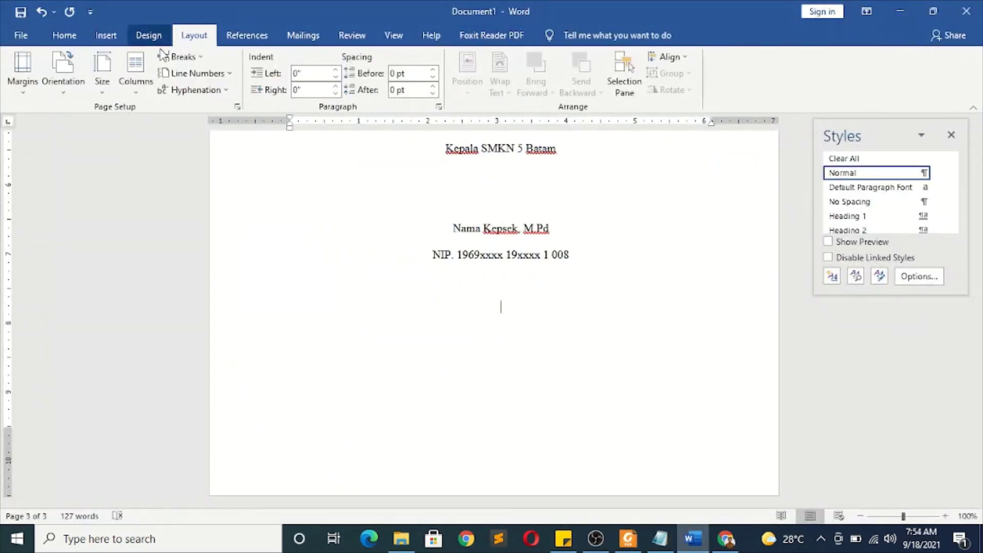
{"action": "left_click", "coordinate": [169, 57]}
{"action": "left_click", "coordinate": [214, 245]}
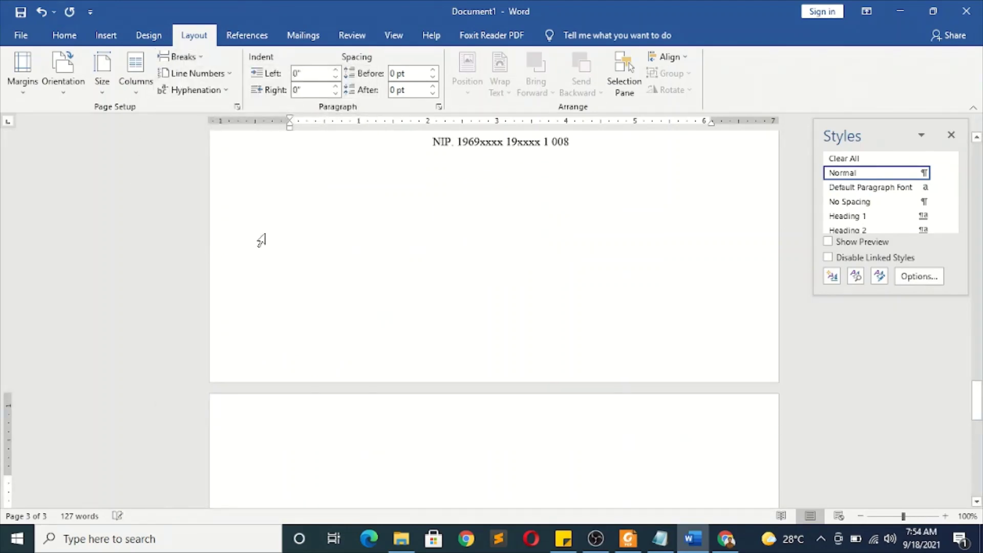
{"action": "scroll", "coordinate": [503, 347], "scroll_direction": "down", "scroll_amount": 2}
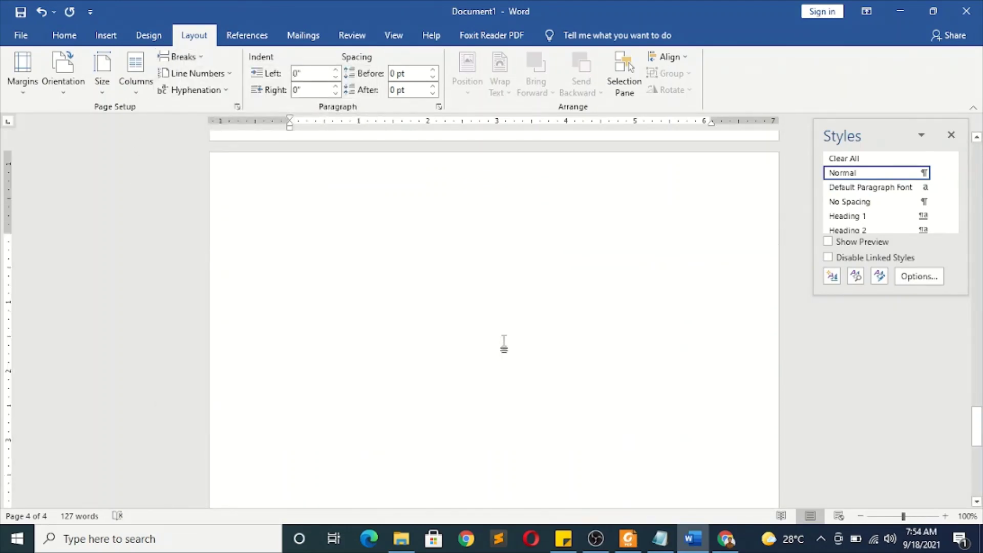
Copy the "HALAMAN PENGESAHAN PIHAK INDUSTRI" section from text.txt in Notepad and paste it onto the new page in Word.
{"action": "left_click", "coordinate": [661, 539]}
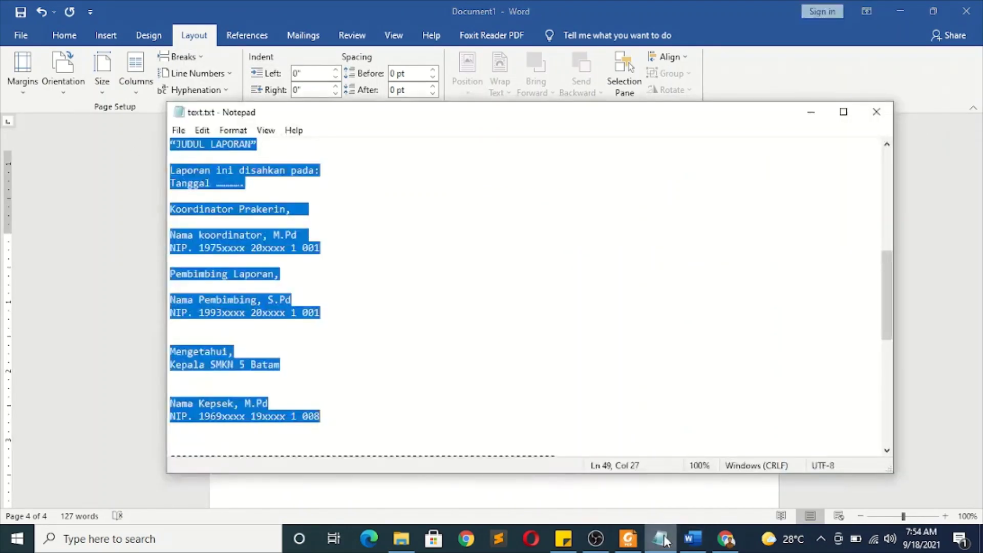
{"action": "scroll", "coordinate": [324, 334], "scroll_direction": "down", "scroll_amount": 3}
{"action": "scroll", "coordinate": [325, 334], "scroll_direction": "down", "scroll_amount": 3}
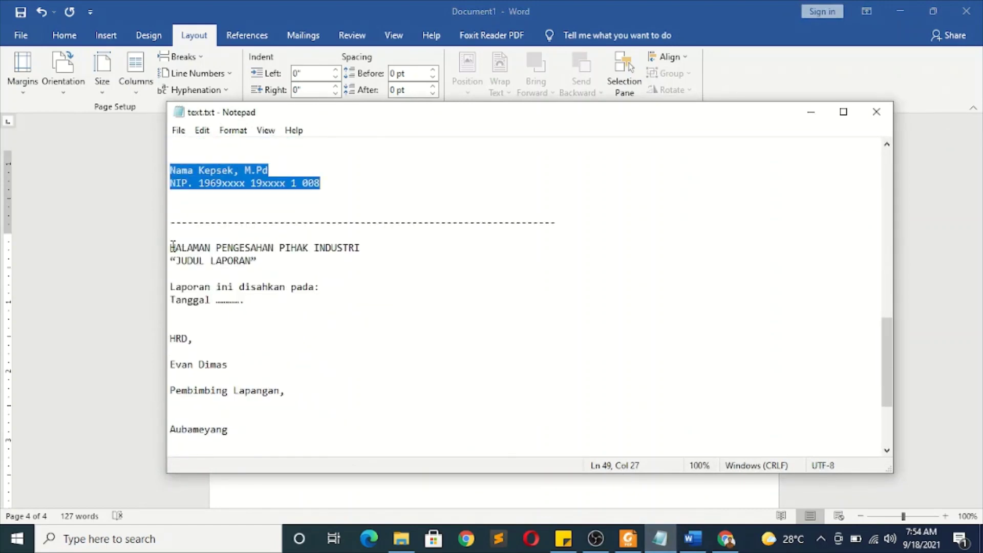
{"action": "left_click_drag", "start_coordinate": [173, 246], "coordinate": [252, 306]}
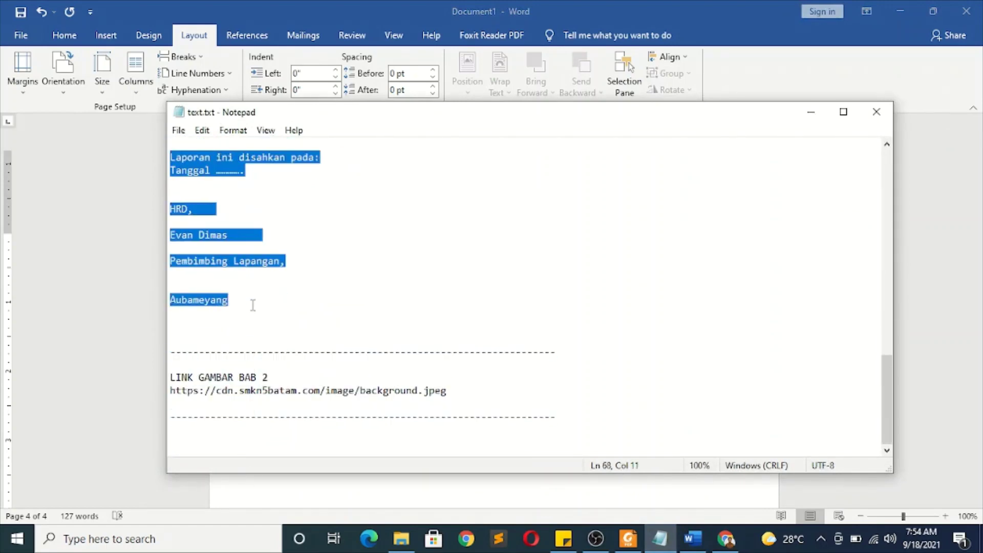
{"action": "left_click", "coordinate": [388, 505]}
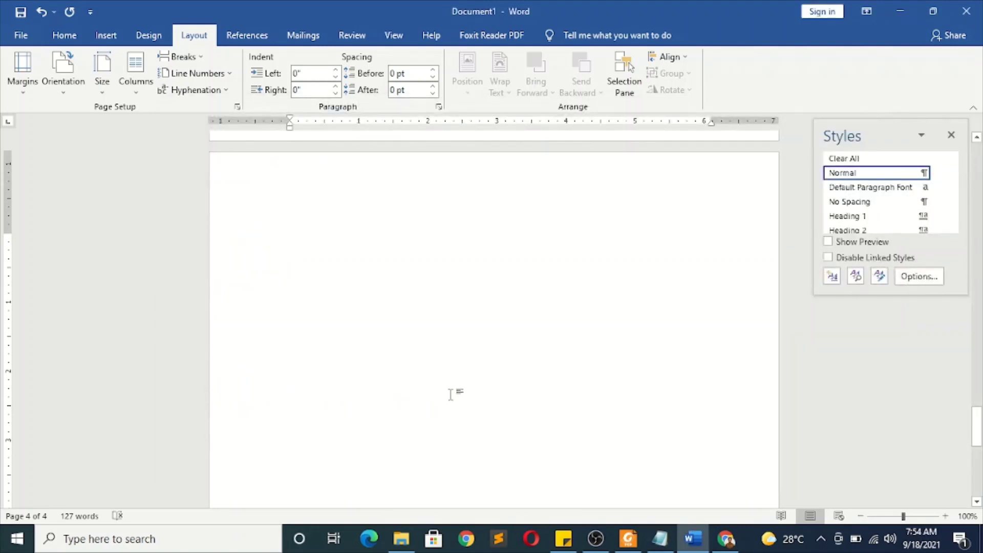
{"action": "key", "text": "ctrl+v"}
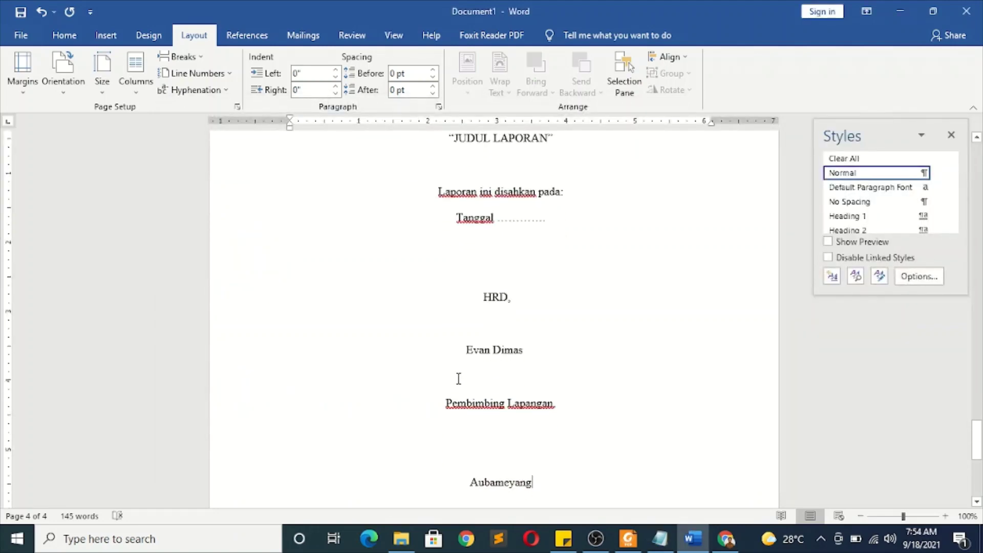
Examine the layout of the pasted industry approval page from its heading to the last signature block.
{"action": "scroll", "coordinate": [459, 374], "scroll_direction": "down", "scroll_amount": 5}
{"action": "scroll", "coordinate": [457, 370], "scroll_direction": "up", "scroll_amount": 6}
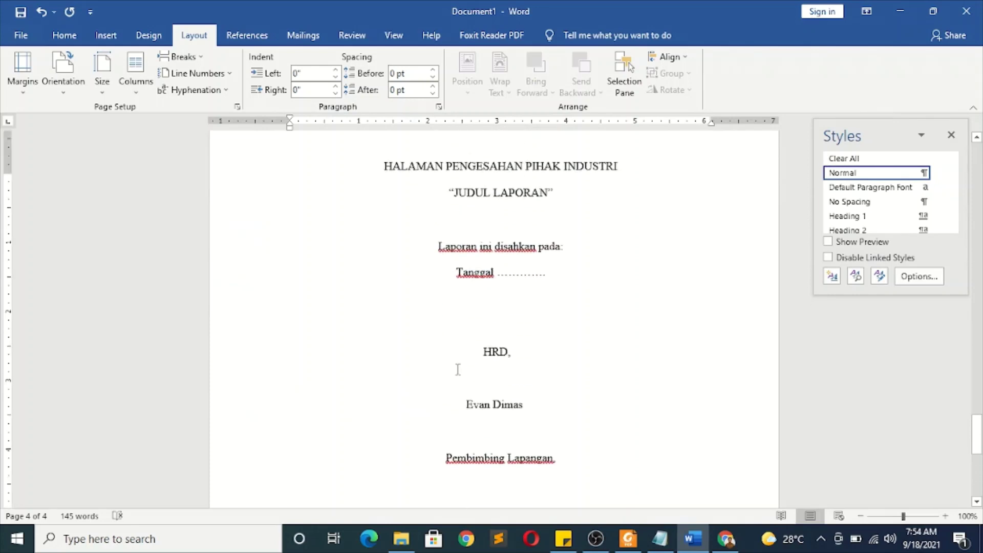
{"action": "scroll", "coordinate": [475, 305], "scroll_direction": "down", "scroll_amount": 1}
{"action": "scroll", "coordinate": [475, 305], "scroll_direction": "up", "scroll_amount": 4}
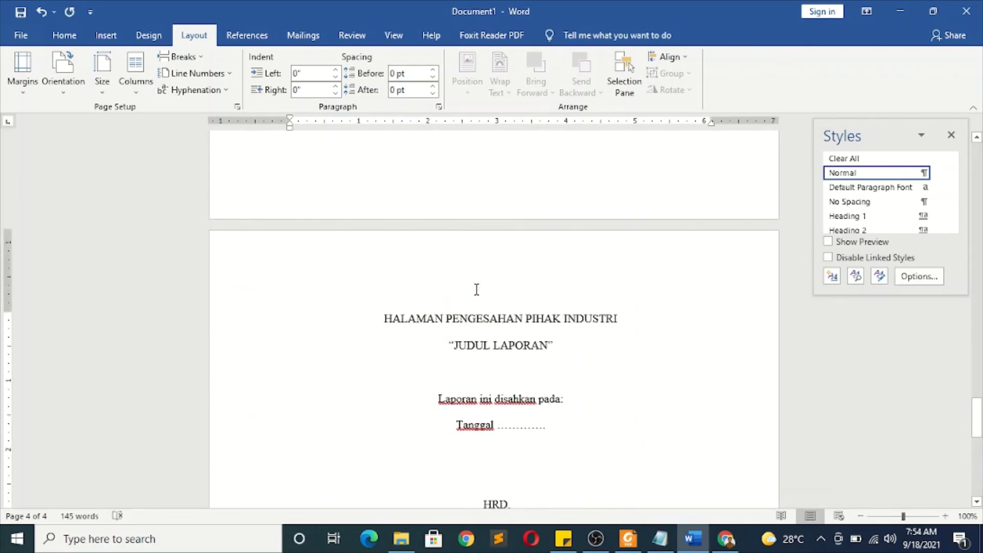
{"action": "scroll", "coordinate": [468, 324], "scroll_direction": "down", "scroll_amount": 3}
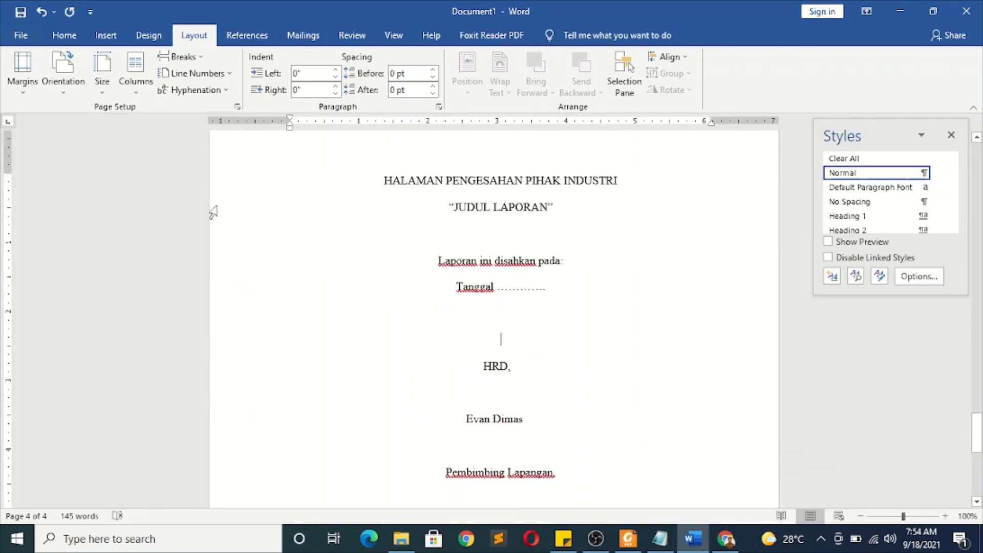
{"action": "left_click", "coordinate": [215, 187]}
{"action": "left_click", "coordinate": [515, 260]}
{"action": "scroll", "coordinate": [500, 265], "scroll_direction": "down", "scroll_amount": 3}
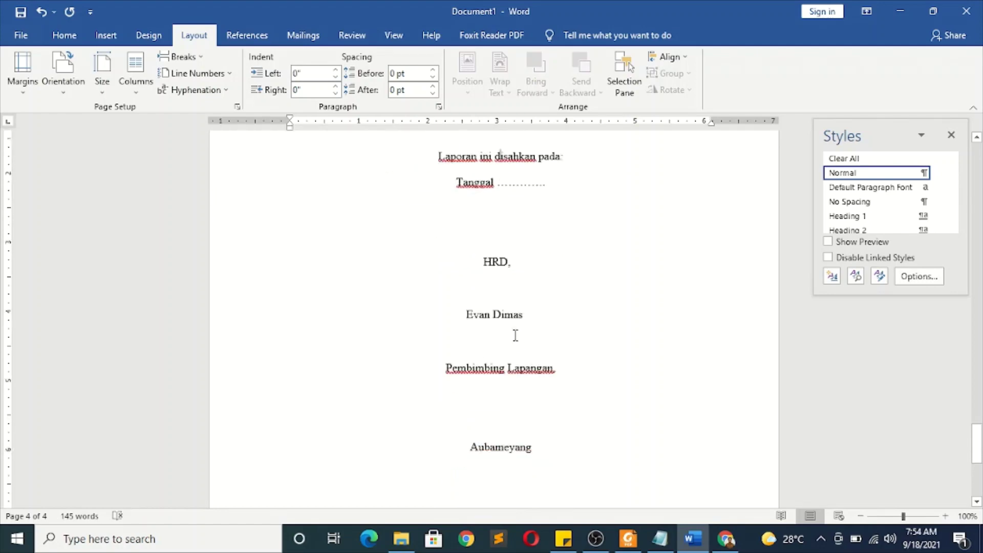
{"action": "scroll", "coordinate": [517, 449], "scroll_direction": "down", "scroll_amount": 6}
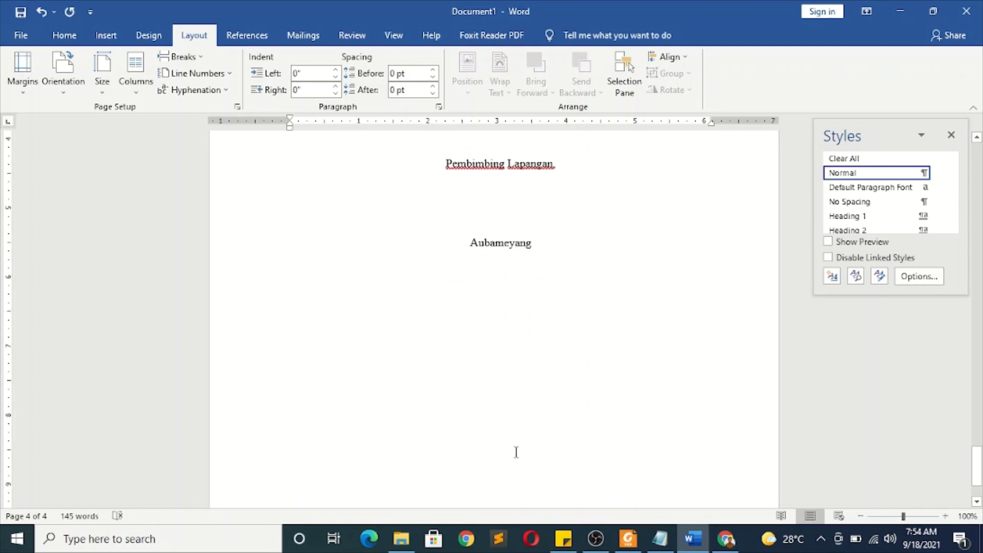
Justify the HRD and "Pembimbing Lapangan" signature blocks on the industry approval page.
{"action": "scroll", "coordinate": [519, 452], "scroll_direction": "up", "scroll_amount": 5}
{"action": "left_click_drag", "start_coordinate": [552, 399], "coordinate": [221, 293]}
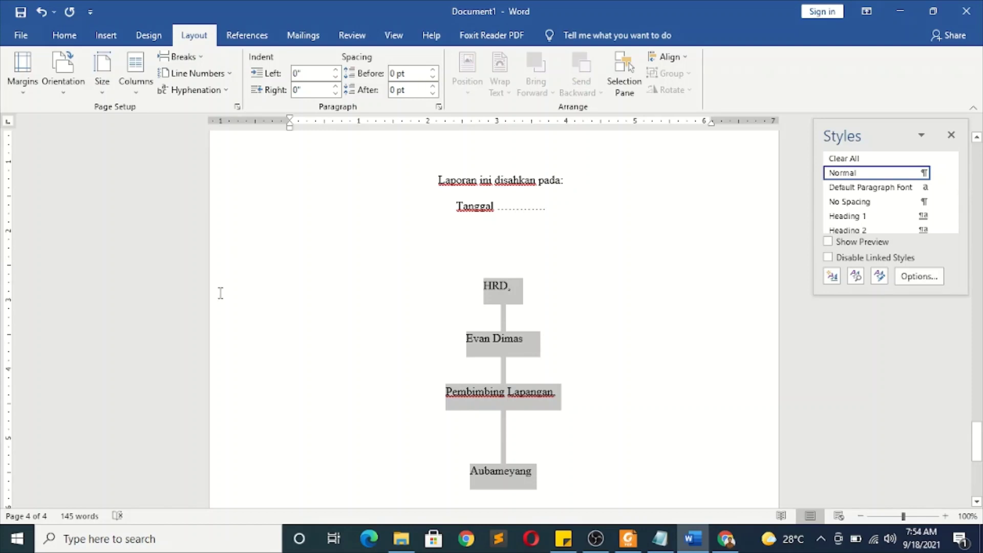
{"action": "left_click", "coordinate": [64, 34]}
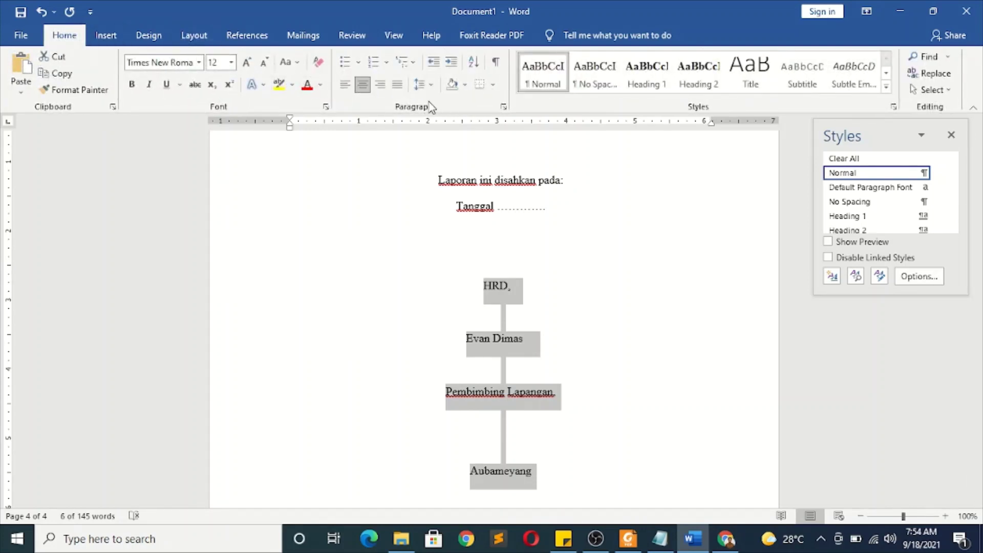
{"action": "left_click", "coordinate": [397, 86]}
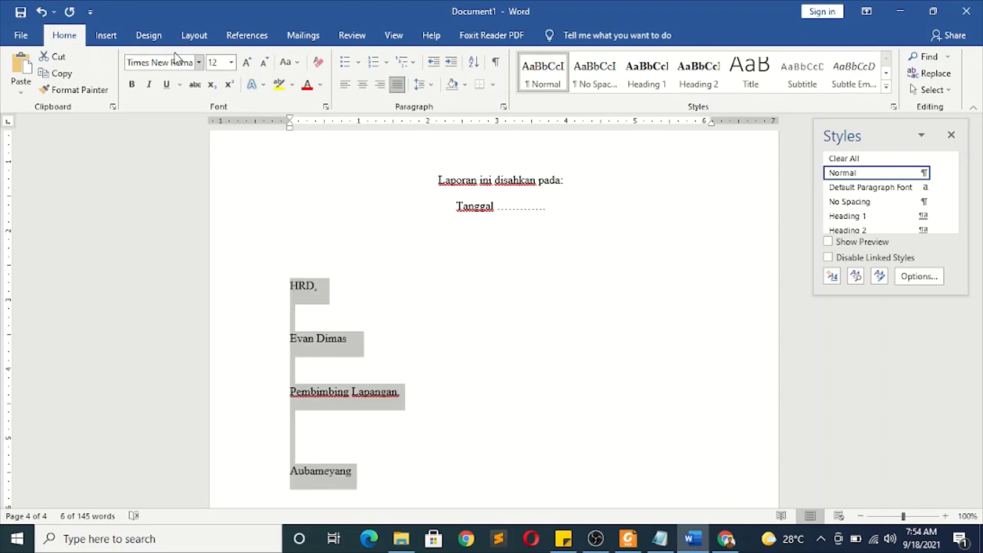
Try to lay out the HRD and "Pembimbing Lapangan" signature blocks in two columns, and undo the column change.
{"action": "left_click", "coordinate": [195, 35]}
{"action": "left_click", "coordinate": [147, 90]}
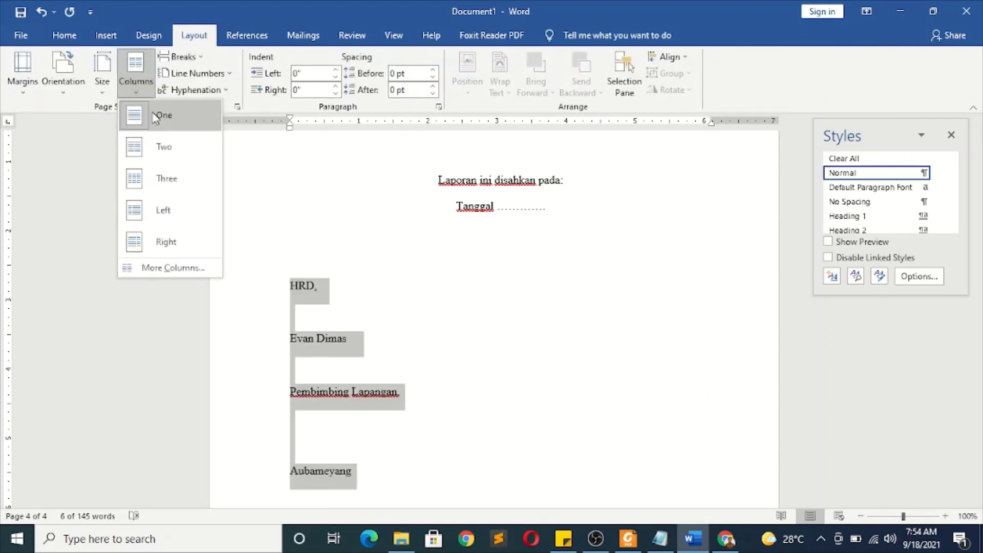
{"action": "left_click", "coordinate": [156, 147]}
{"action": "scroll", "coordinate": [407, 300], "scroll_direction": "down", "scroll_amount": 3}
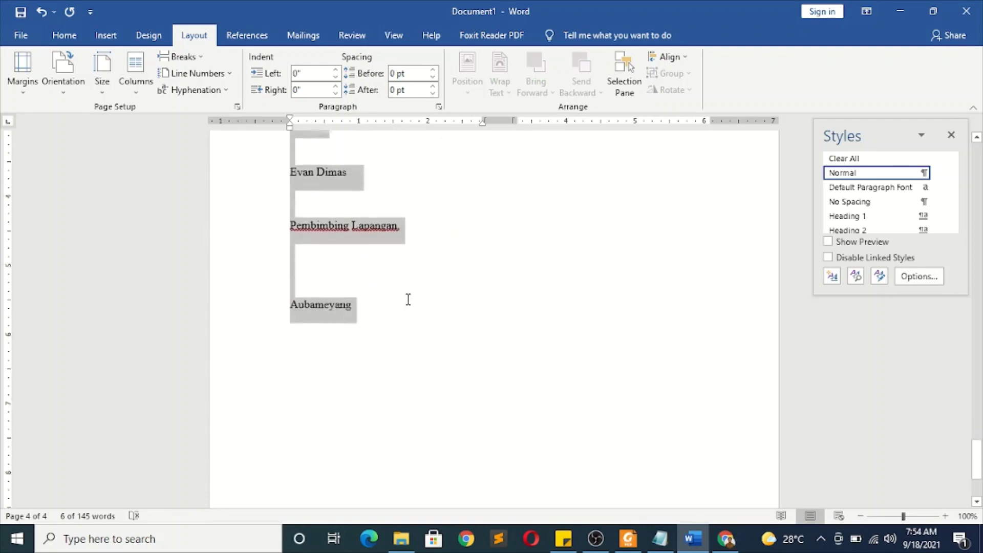
{"action": "left_click", "coordinate": [409, 299]}
{"action": "key", "text": "ctrl+z"}
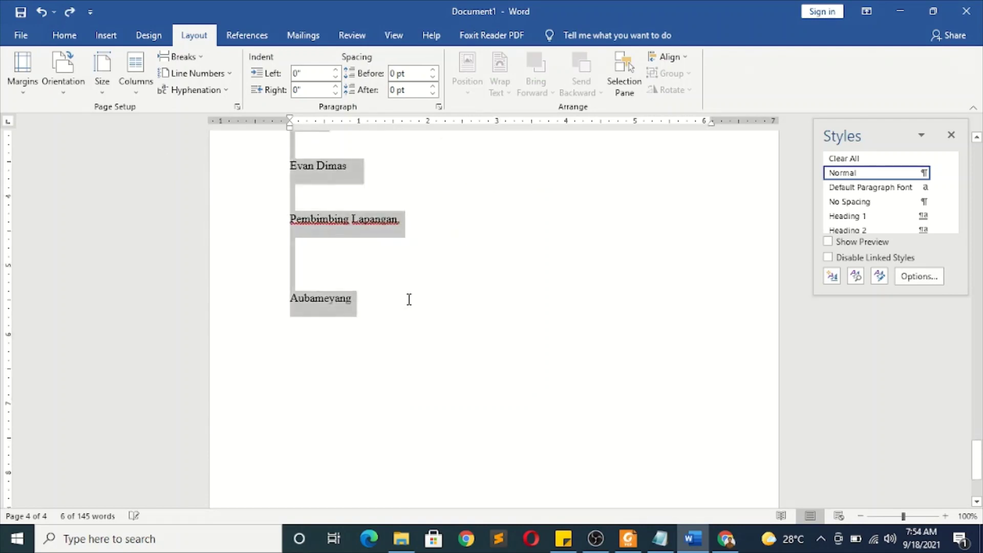
Lay out the HRD and "Pembimbing Lapangan" signature blocks side by side in two columns on the industry approval page.
{"action": "left_click", "coordinate": [409, 299]}
{"action": "scroll", "coordinate": [398, 332], "scroll_direction": "up", "scroll_amount": 4}
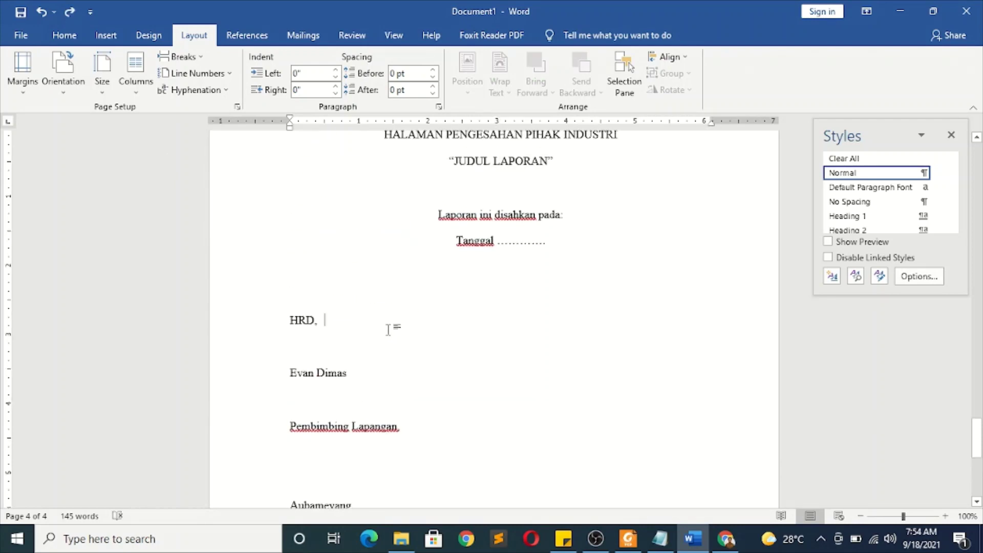
{"action": "left_click", "coordinate": [351, 404]}
{"action": "scroll", "coordinate": [353, 405], "scroll_direction": "down", "scroll_amount": 3}
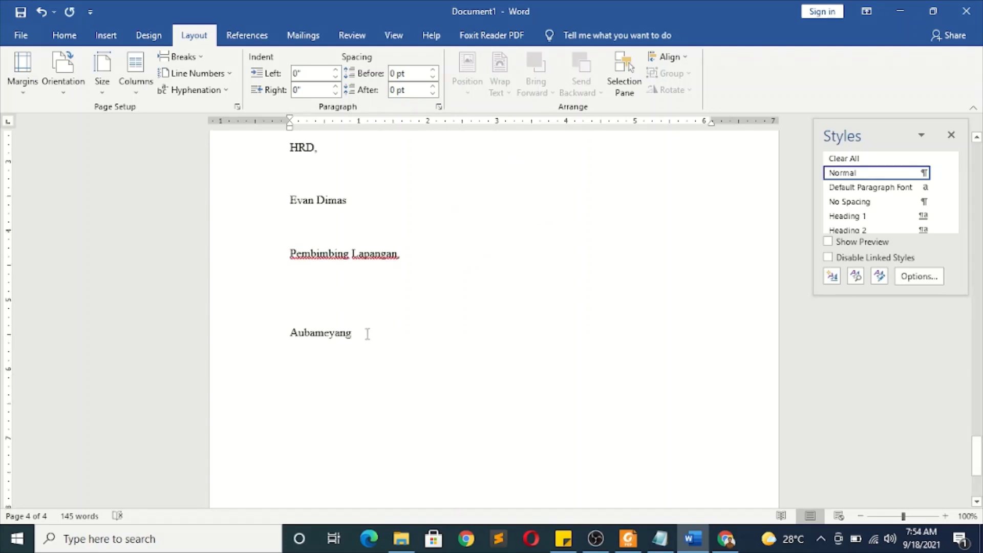
{"action": "left_click_drag", "start_coordinate": [368, 333], "coordinate": [260, 256]}
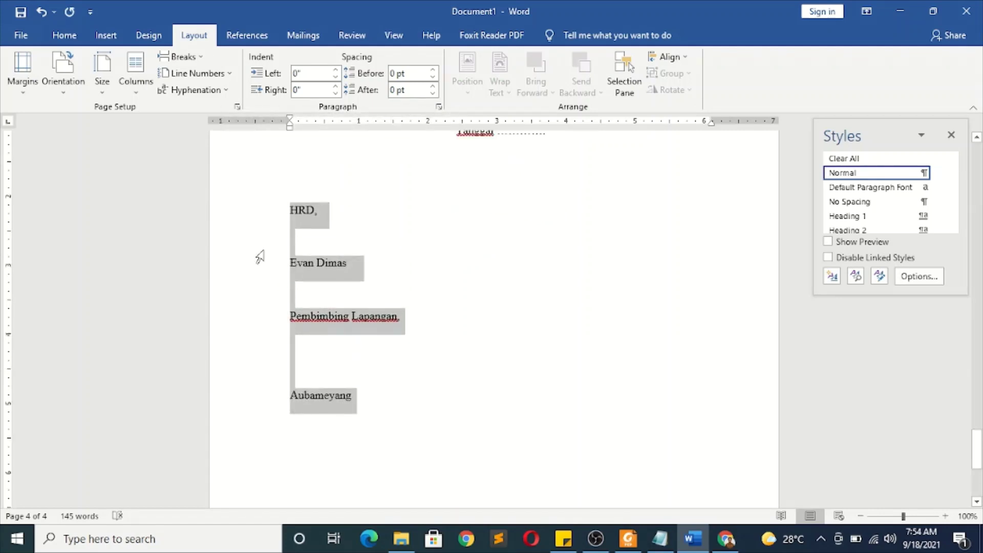
{"action": "scroll", "coordinate": [260, 256], "scroll_direction": "up", "scroll_amount": 1}
{"action": "left_click", "coordinate": [136, 72]}
{"action": "left_click", "coordinate": [149, 153]}
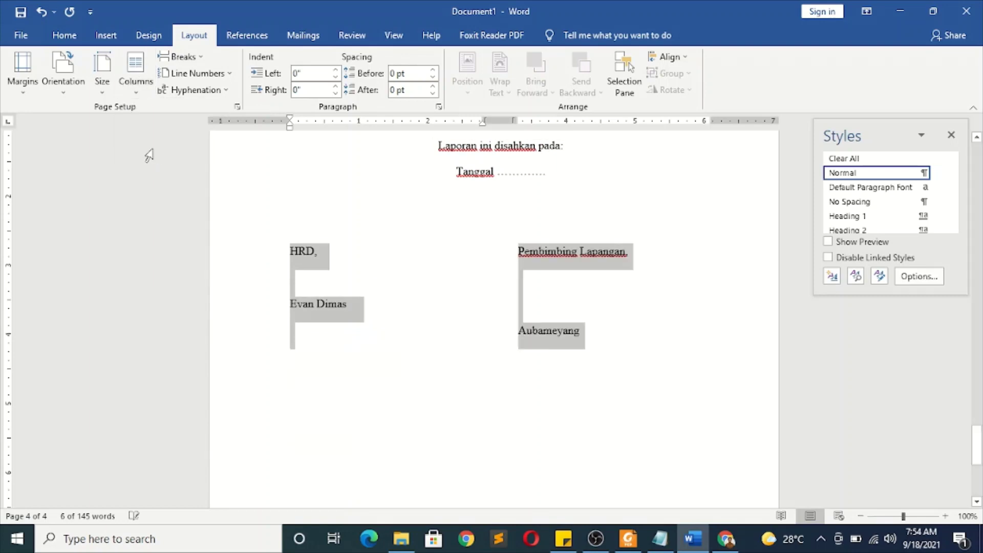
{"action": "left_click", "coordinate": [474, 395]}
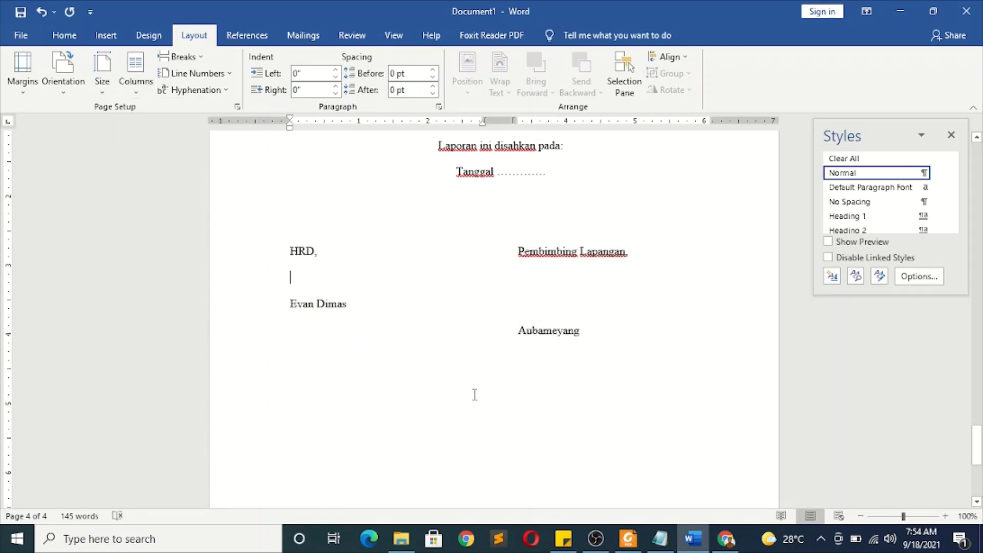
Add a blank line between "HRD," and its signatory's name to level the two names across the columns.
{"action": "left_click", "coordinate": [359, 279]}
{"action": "key", "text": "Return"}
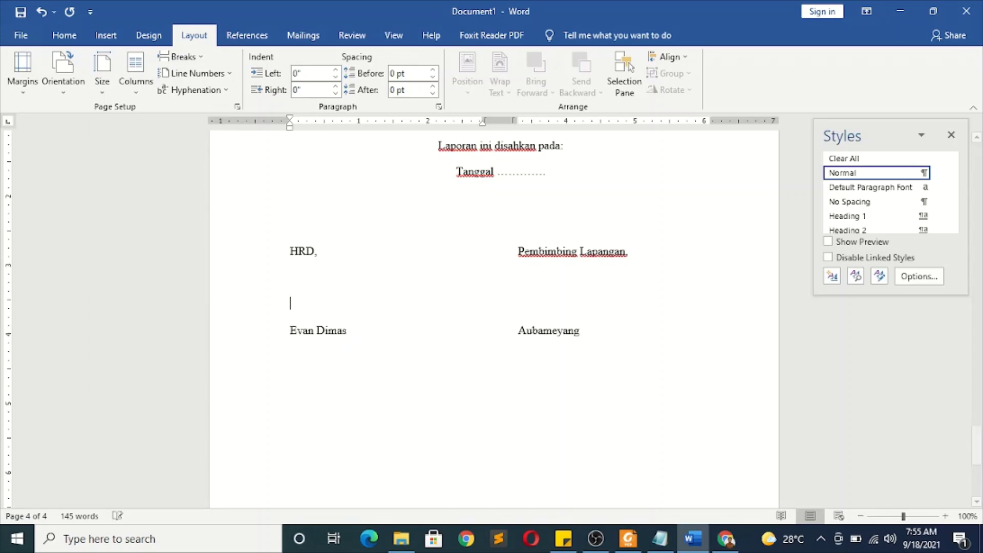
{"action": "scroll", "coordinate": [423, 326], "scroll_direction": "up", "scroll_amount": 5}
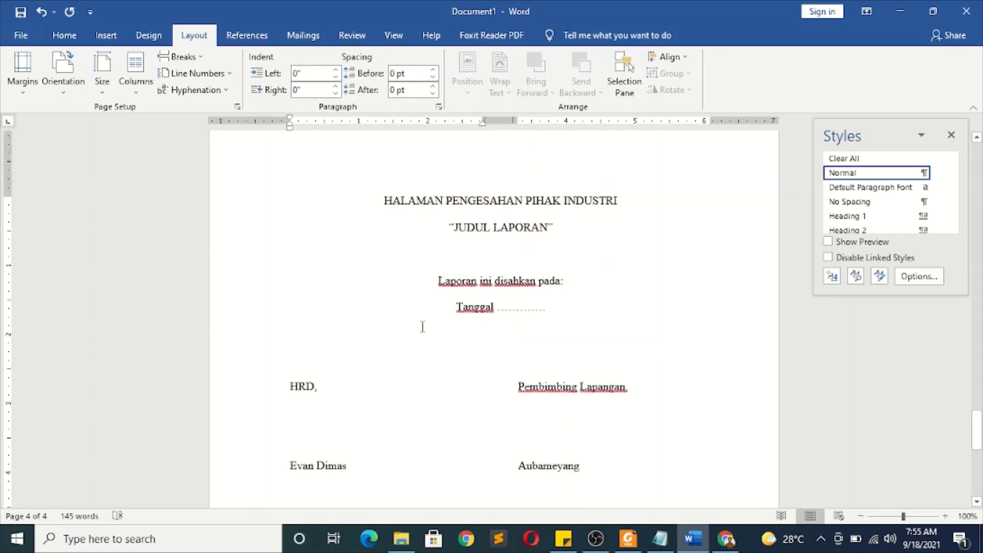
Apply the Heading 1 style to the "HALAMAN PENGESAHAN PIHAK INDUSTRI" title.
{"action": "left_click", "coordinate": [245, 317]}
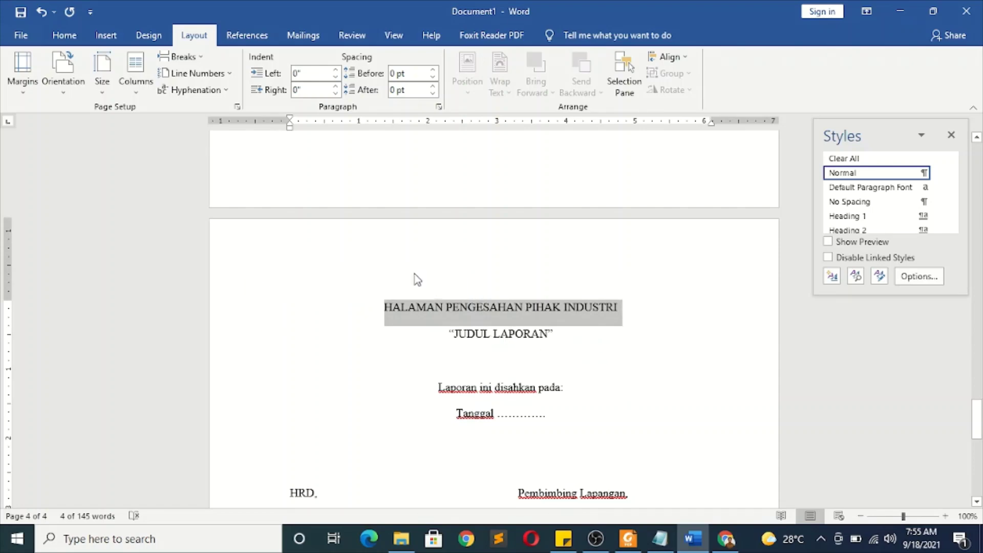
{"action": "left_click", "coordinate": [65, 36]}
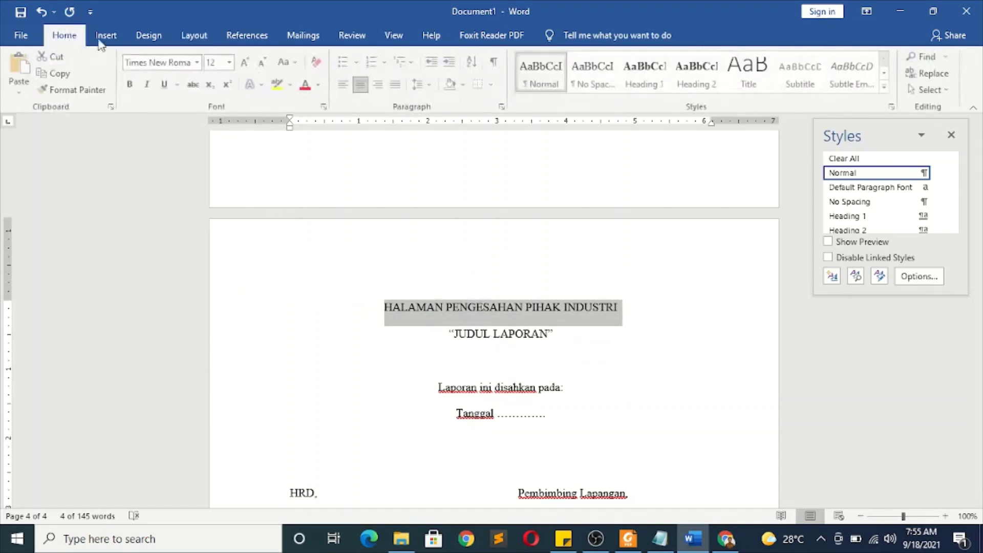
{"action": "left_click", "coordinate": [646, 76]}
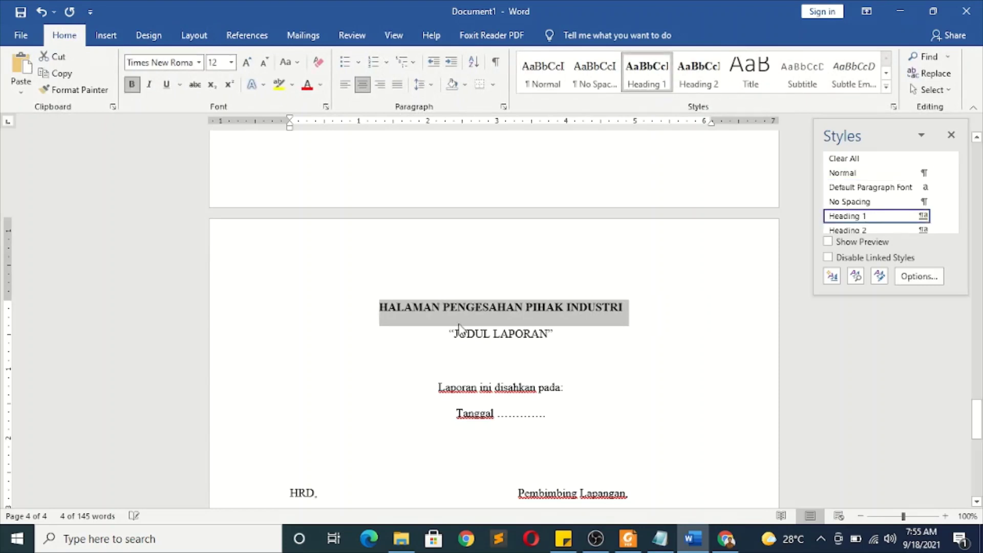
Make the "JUDUL LAPORAN" line on the industry approval page bold.
{"action": "left_click", "coordinate": [223, 343]}
{"action": "scroll", "coordinate": [330, 362], "scroll_direction": "down", "scroll_amount": 10}
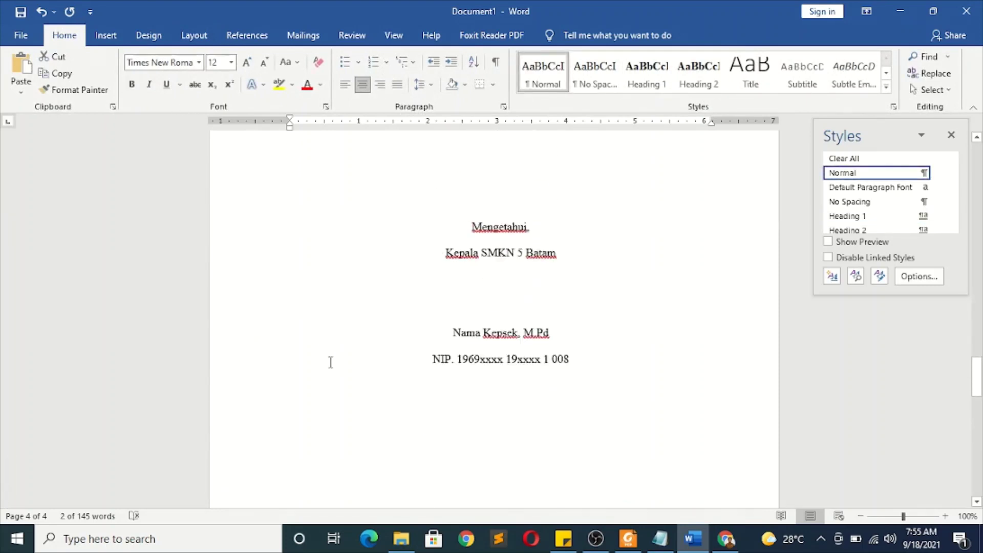
{"action": "scroll", "coordinate": [478, 347], "scroll_direction": "up", "scroll_amount": 10}
{"action": "scroll", "coordinate": [439, 394], "scroll_direction": "down", "scroll_amount": 15}
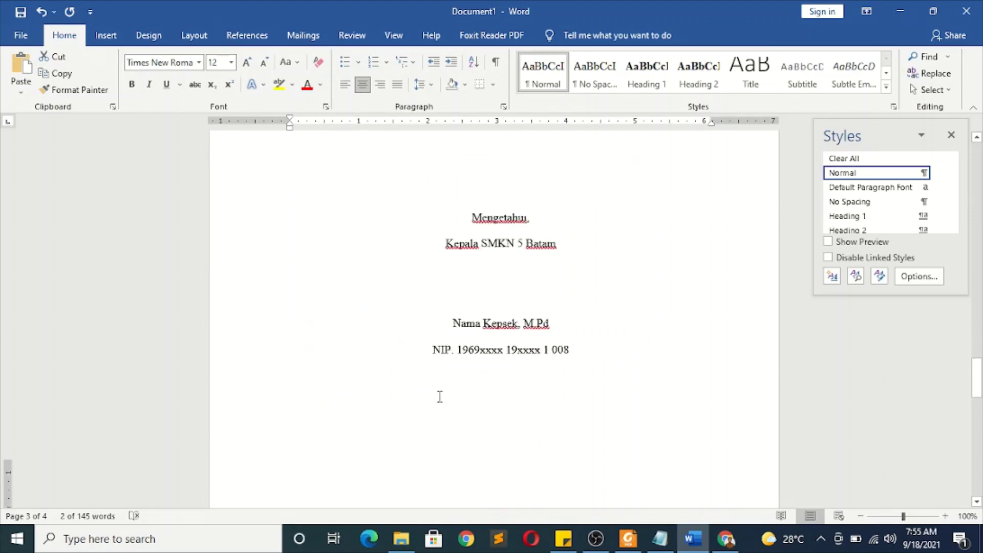
{"action": "left_click", "coordinate": [131, 84]}
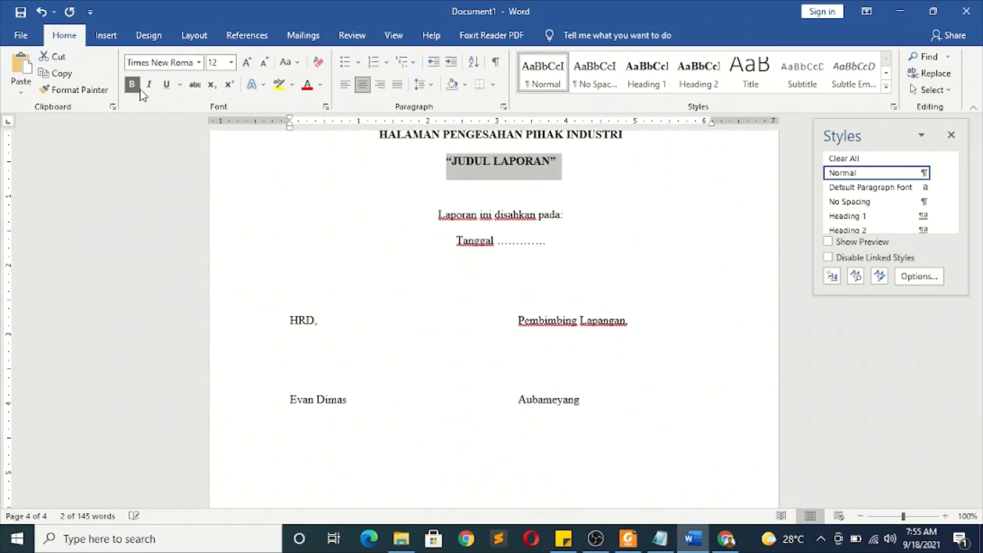
{"action": "left_click", "coordinate": [559, 221]}
{"action": "scroll", "coordinate": [557, 254], "scroll_direction": "up", "scroll_amount": 3}
{"action": "left_click", "coordinate": [494, 230]}
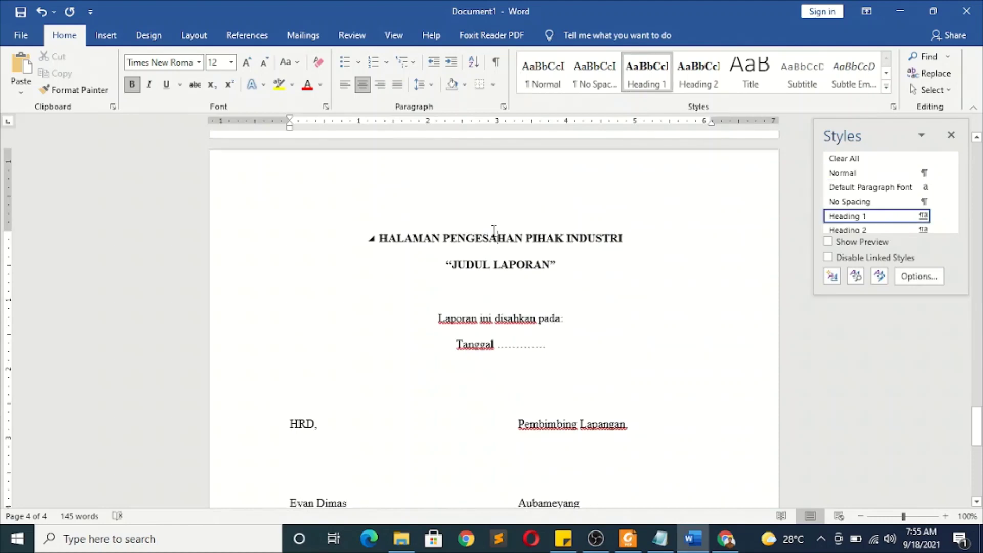
{"action": "left_click", "coordinate": [498, 265]}
{"action": "left_click", "coordinate": [518, 236]}
{"action": "scroll", "coordinate": [527, 309], "scroll_direction": "down", "scroll_amount": 5}
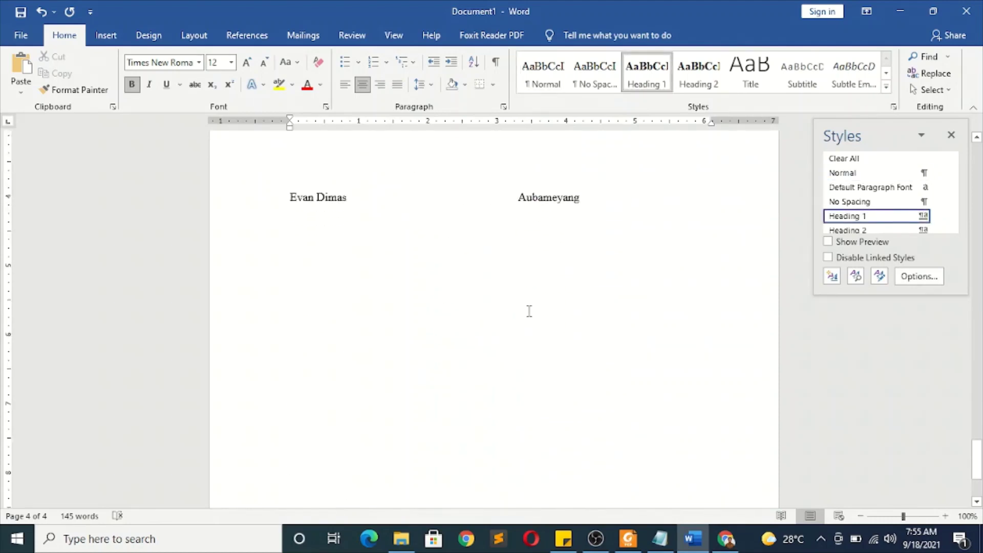
Check the section order in the instructions PDF and insert a Next Page section break below the industry approval signatures in Word.
{"action": "left_click", "coordinate": [549, 334]}
{"action": "left_click", "coordinate": [627, 543]}
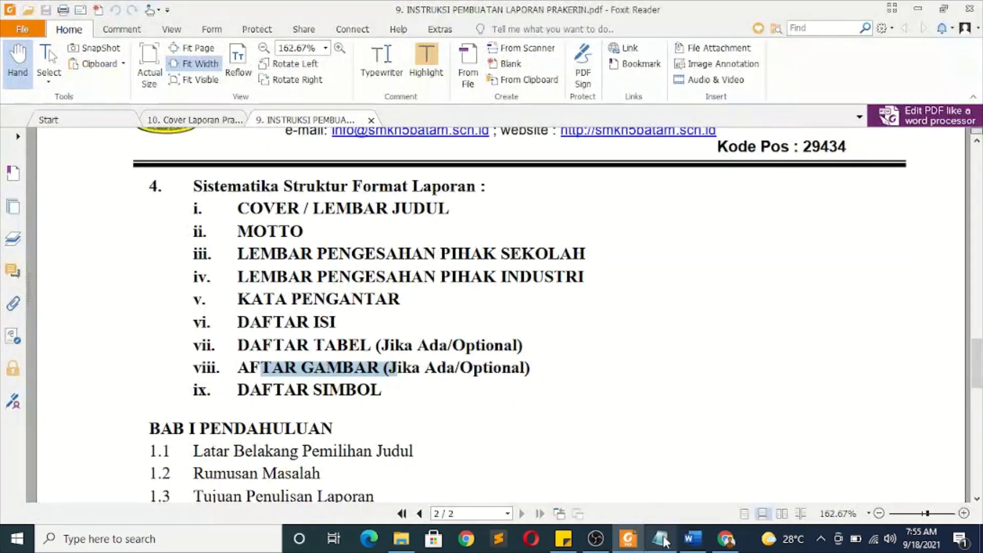
{"action": "left_click", "coordinate": [692, 538]}
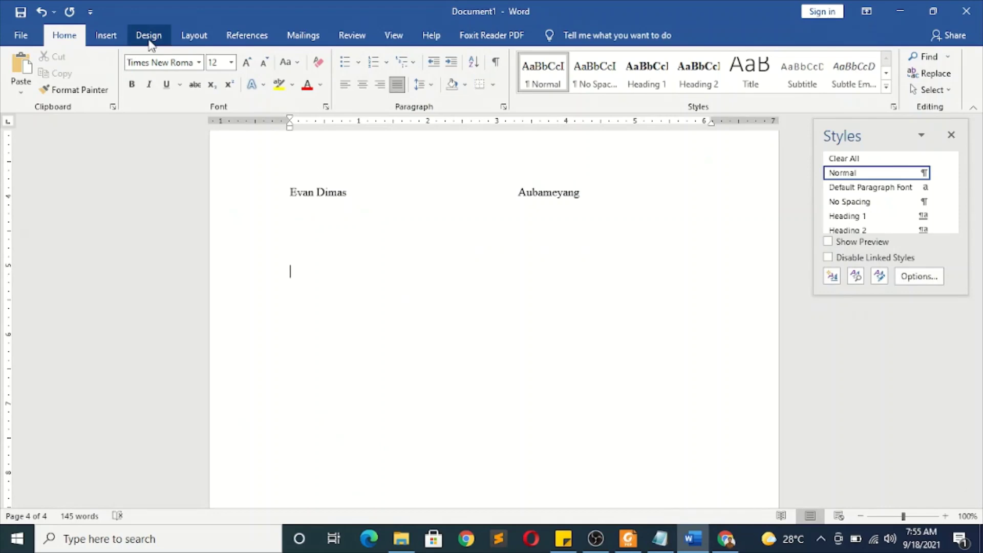
{"action": "left_click", "coordinate": [194, 35]}
{"action": "left_click", "coordinate": [199, 57]}
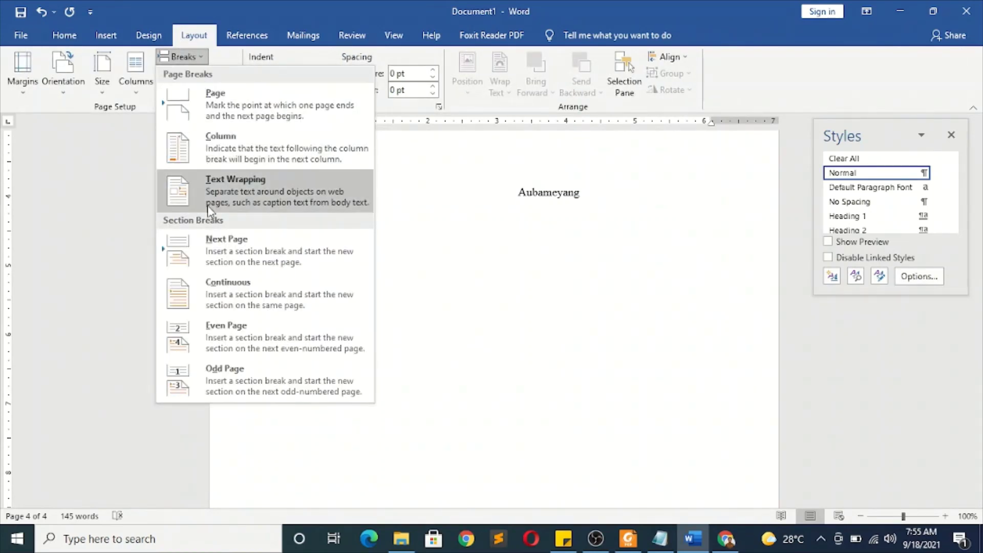
{"action": "left_click", "coordinate": [208, 238]}
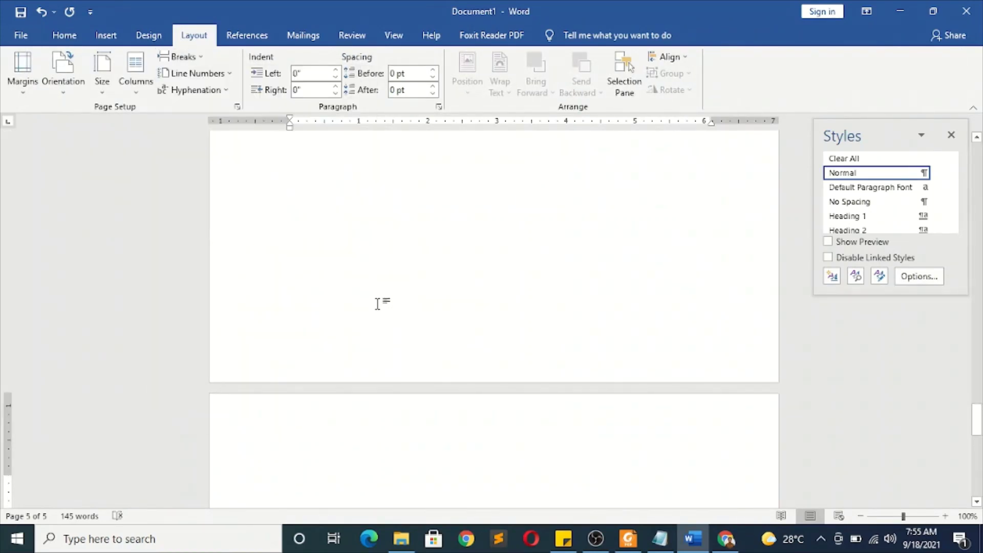
Title the new page "KATA PENGANTAR" in all capitals with the Heading 1 style.
{"action": "type", "text": "kata"}
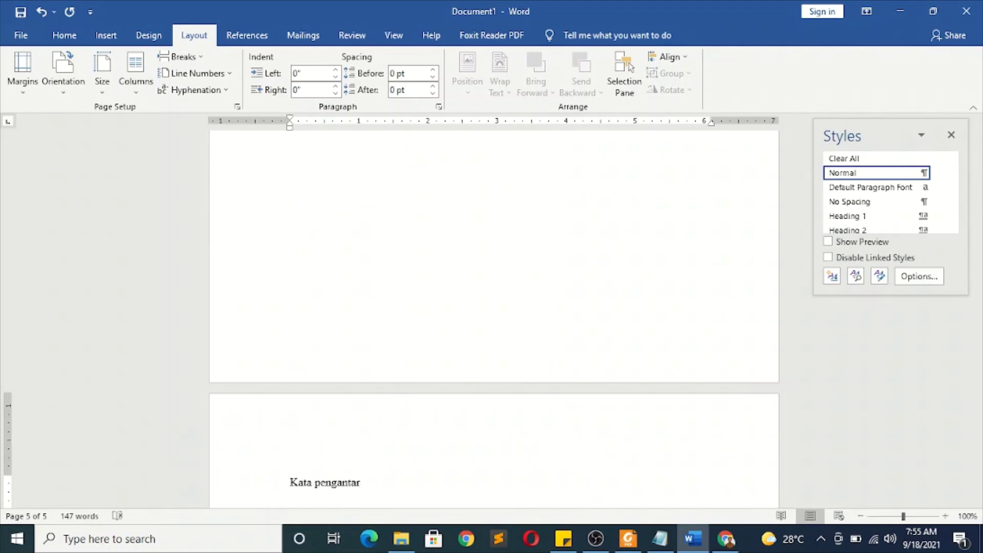
{"action": "scroll", "coordinate": [245, 313], "scroll_direction": "down", "scroll_amount": 5}
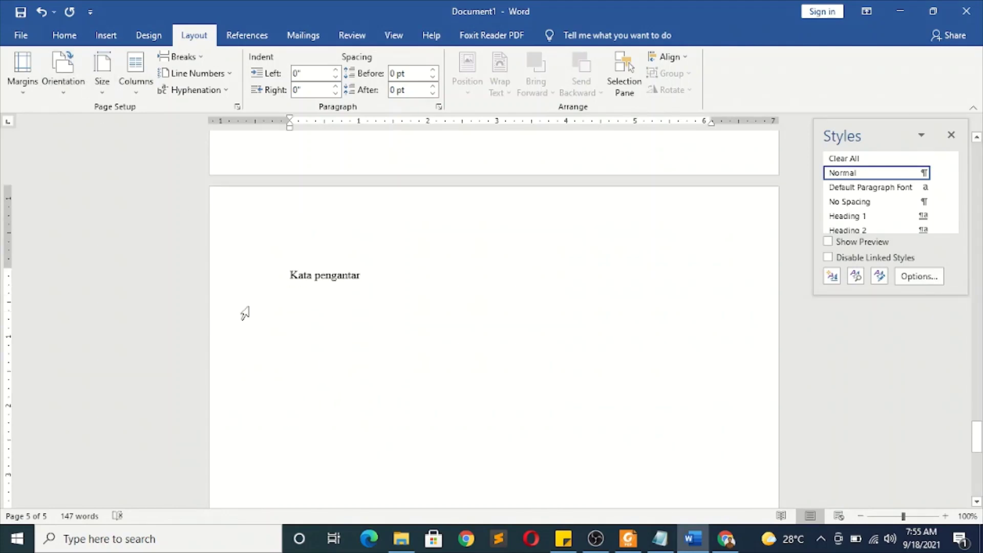
{"action": "left_click", "coordinate": [230, 276]}
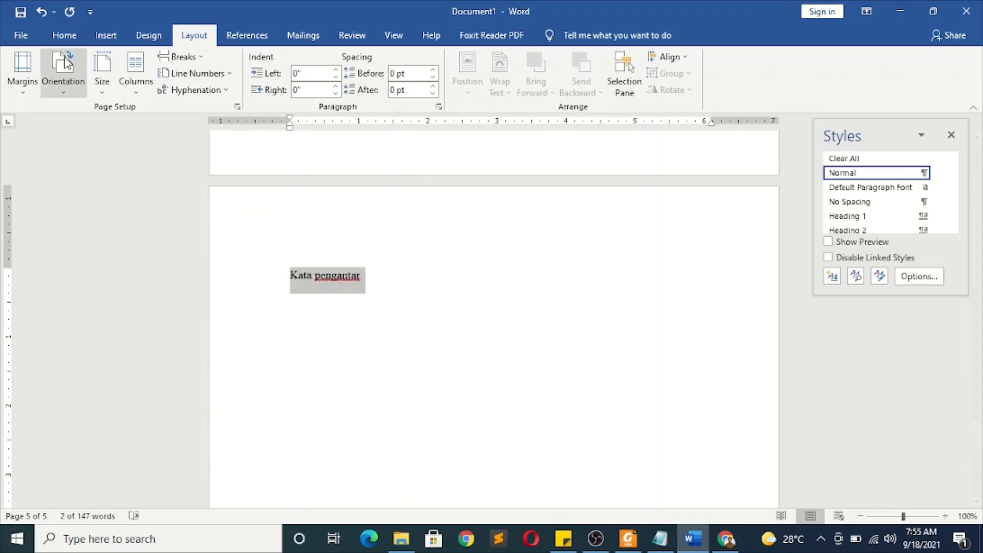
{"action": "left_click", "coordinate": [63, 35]}
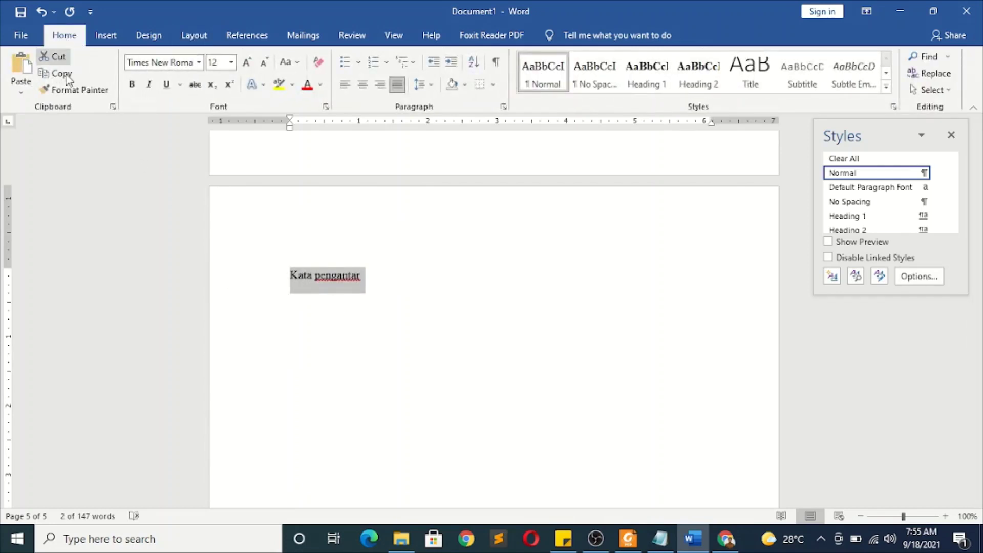
{"action": "left_click", "coordinate": [655, 81]}
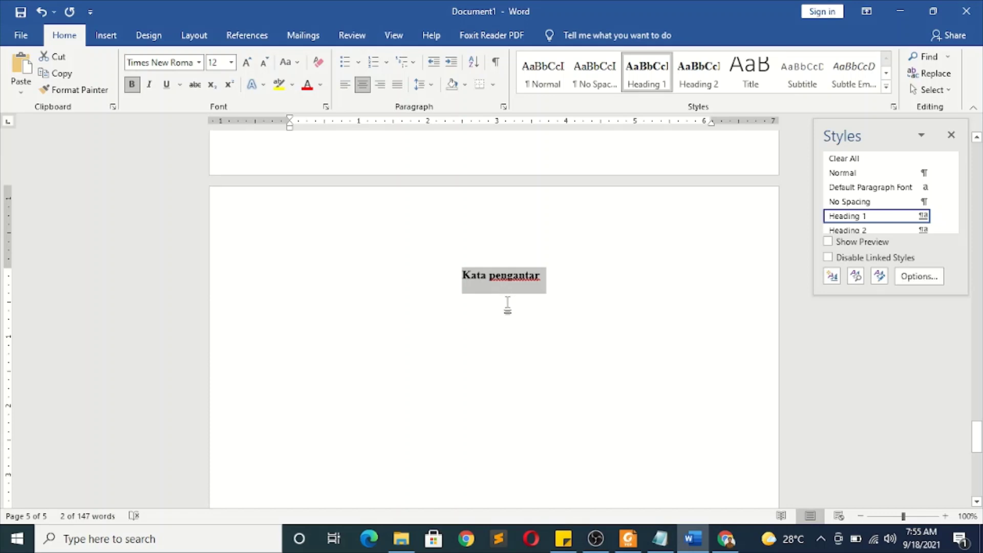
{"action": "key", "text": "shift+F3"}
{"action": "left_click", "coordinate": [566, 303]}
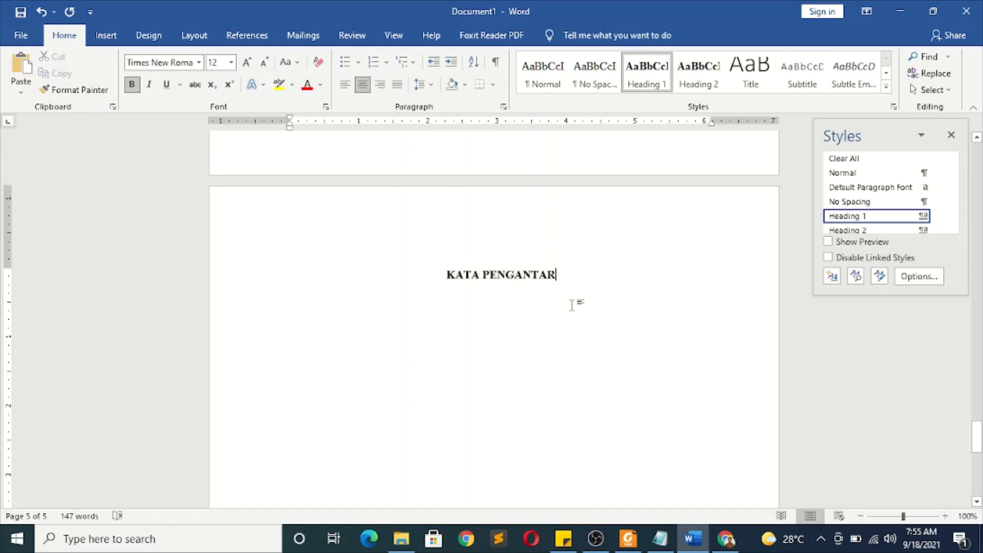
Add the placeholder text "Ini kata pengantar anda" under the "KATA PENGANTAR" heading, followed by a new line.
{"action": "key", "text": "Return"}
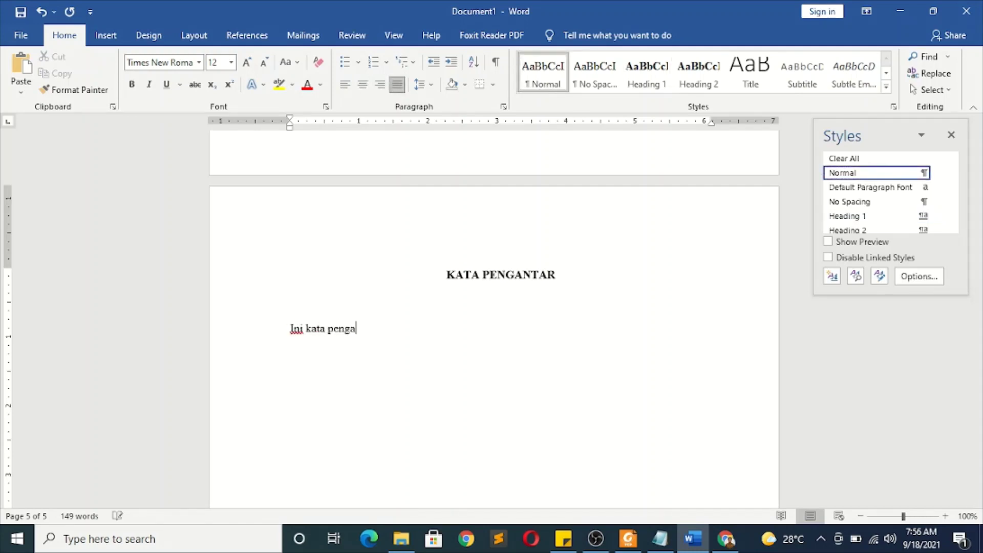
{"action": "type", "text": "Ini kata pengantar anda"}
{"action": "key", "text": "Return"}
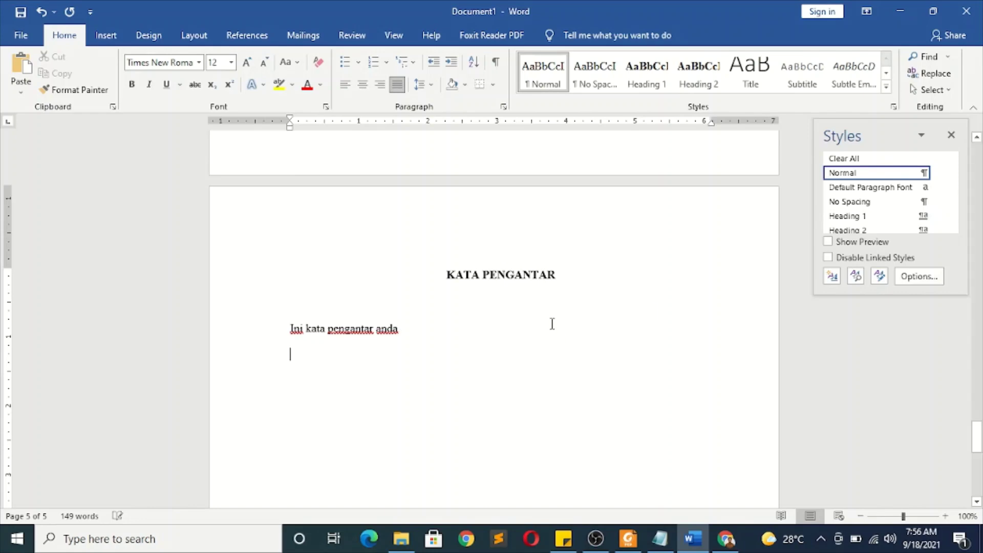
{"action": "scroll", "coordinate": [410, 281], "scroll_direction": "down", "scroll_amount": 1}
Look up the section after "KATA PENGANTAR" in the instructions PDF and insert a Next Page section break below the preface in Word.
{"action": "left_click", "coordinate": [626, 539]}
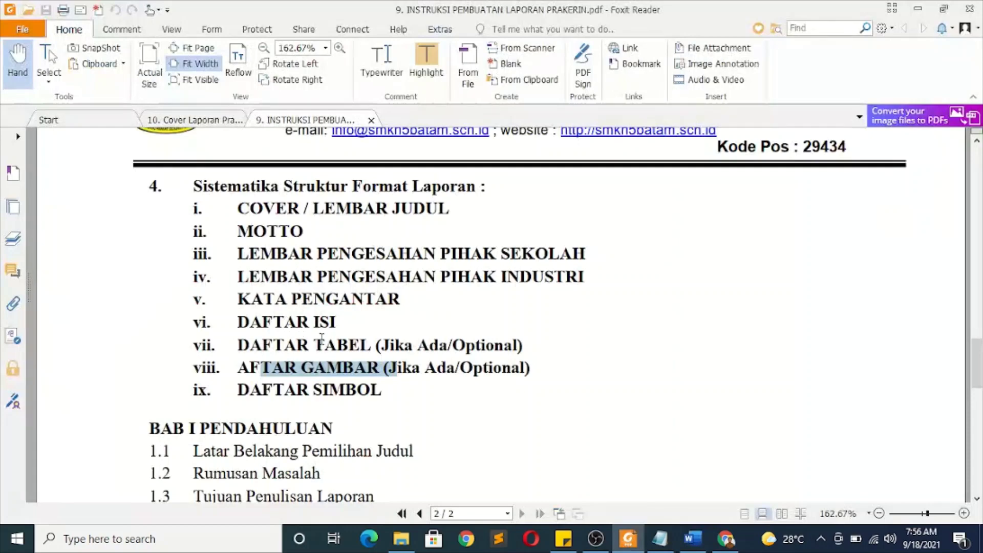
{"action": "left_click", "coordinate": [687, 535]}
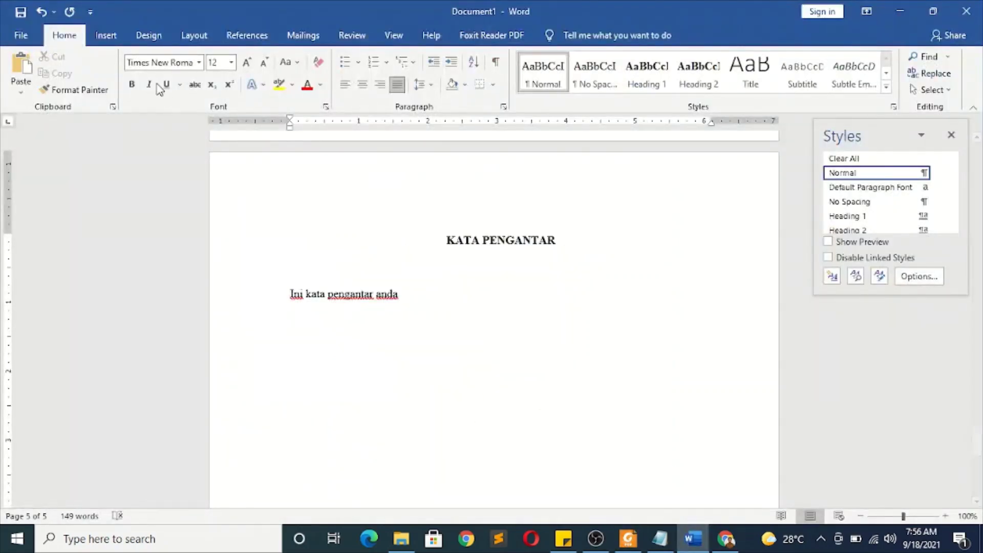
{"action": "left_click", "coordinate": [194, 36]}
{"action": "left_click", "coordinate": [180, 56]}
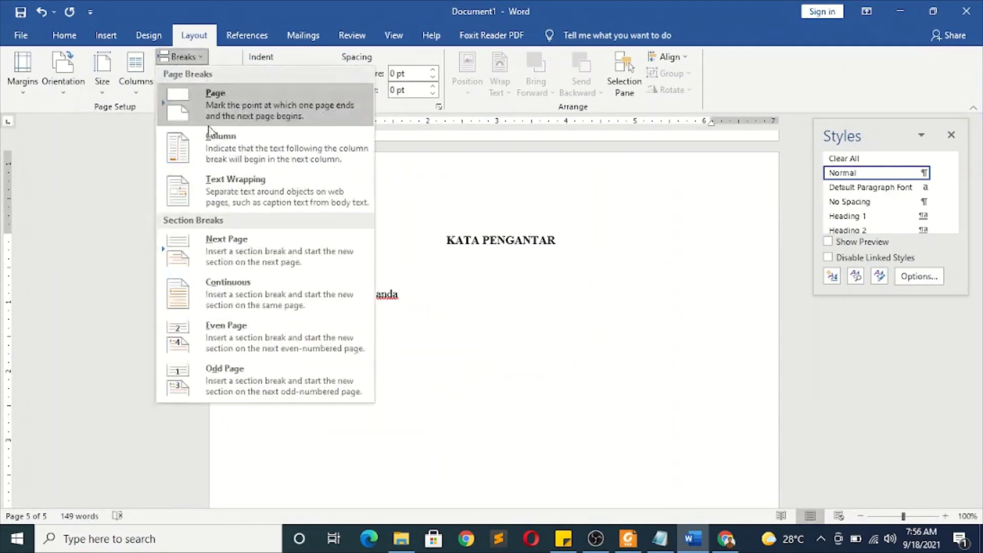
{"action": "left_click", "coordinate": [192, 240]}
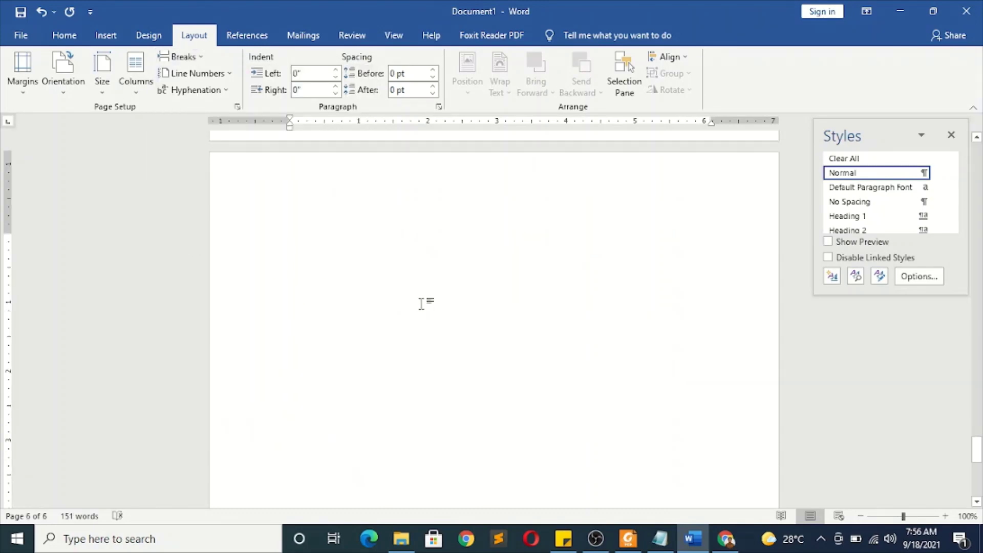
Title the new page "Daftar isi" and apply the Heading 1 style to it.
{"action": "type", "text": "Daftar isi"}
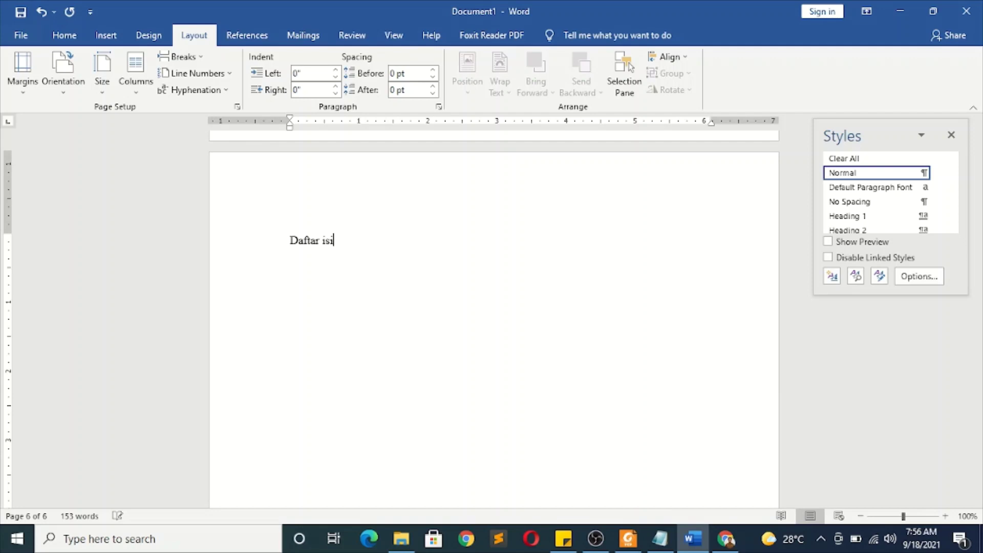
{"action": "scroll", "coordinate": [364, 221], "scroll_direction": "up", "scroll_amount": 1}
{"action": "left_click", "coordinate": [228, 276]}
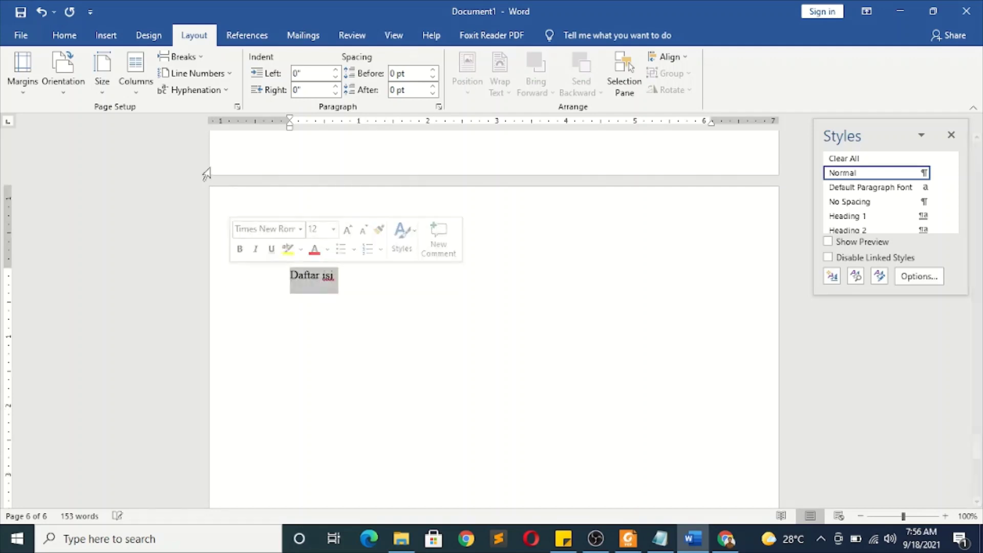
{"action": "left_click", "coordinate": [66, 35]}
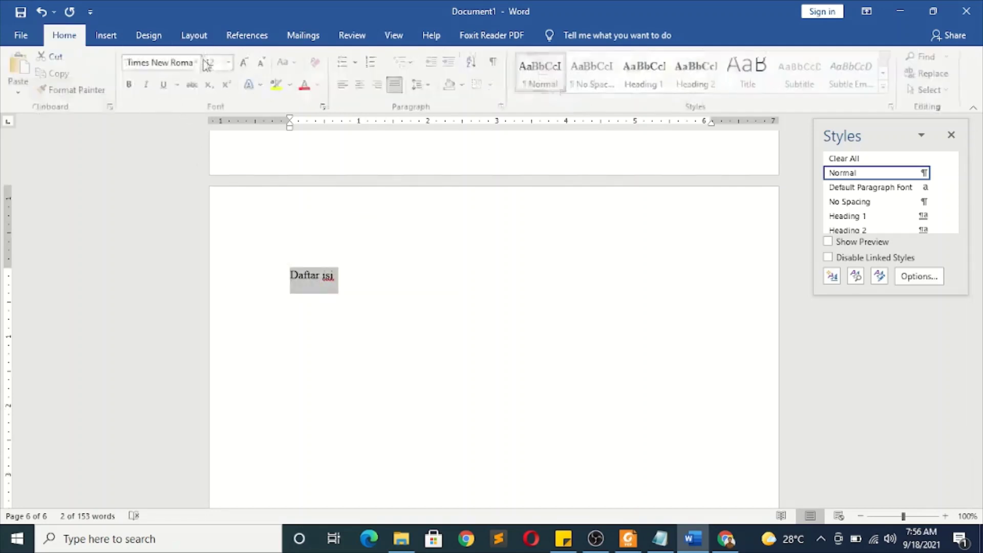
{"action": "left_click", "coordinate": [645, 74]}
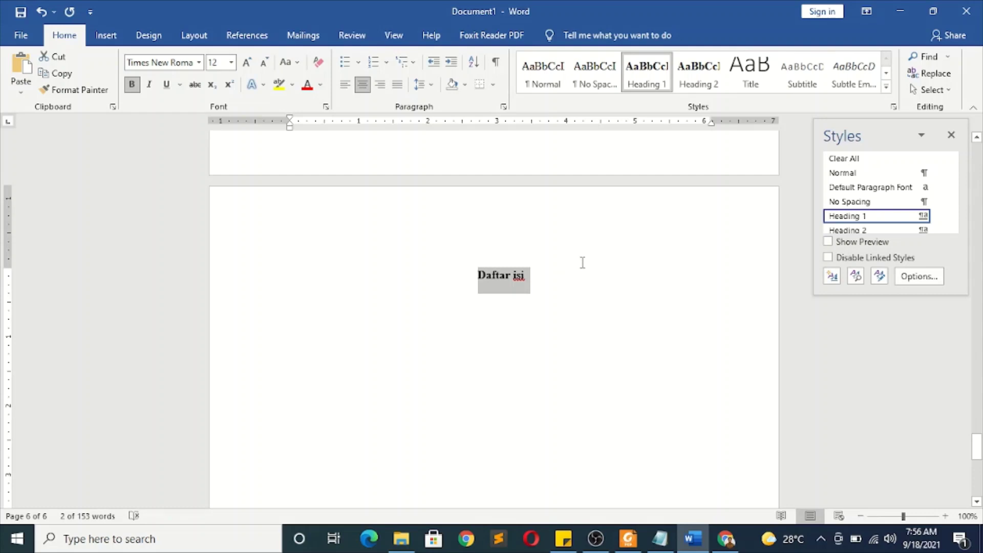
Change the "Daftar isi" heading to all capitals and start a new line below it.
{"action": "key", "text": "shift+F3"}
{"action": "key", "text": "End"}
{"action": "key", "text": "Return"}
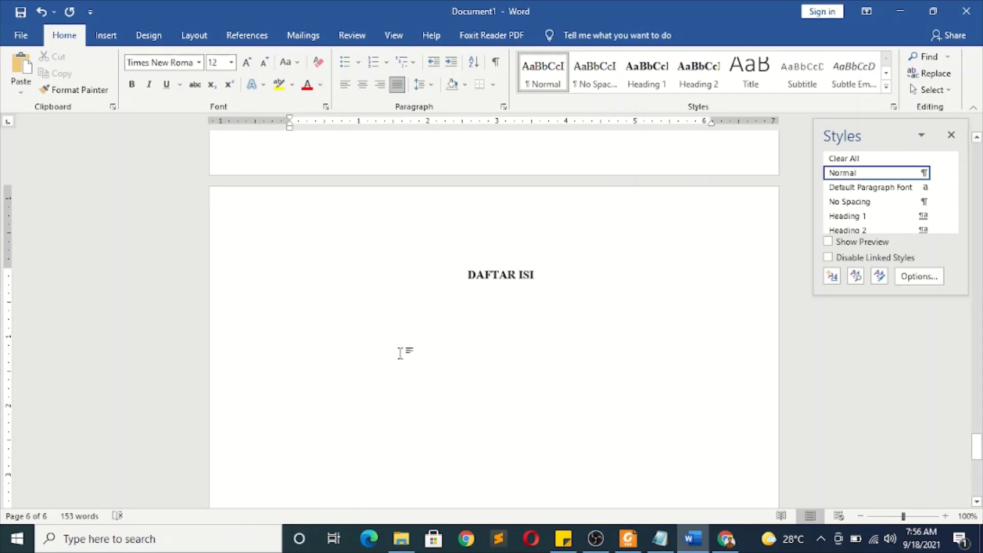
Check the section order in the instructions PDF and insert a Next Page section break below "DAFTAR ISI" in Word.
{"action": "left_click", "coordinate": [628, 539]}
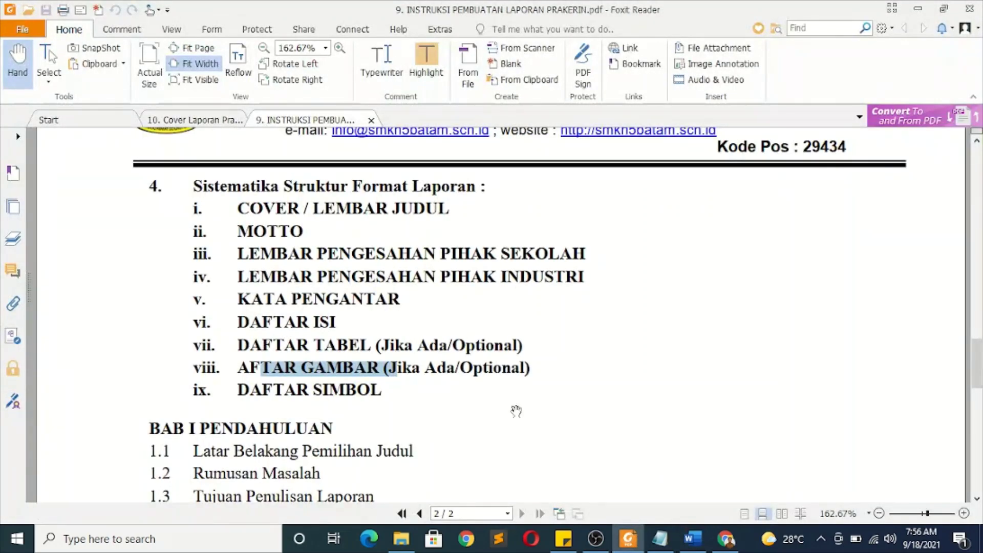
{"action": "left_click", "coordinate": [693, 539]}
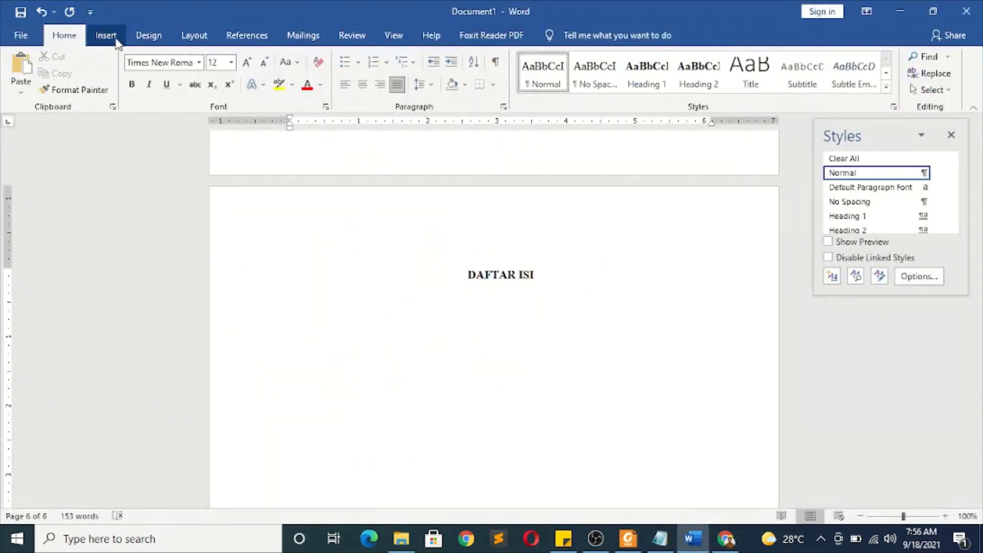
{"action": "left_click", "coordinate": [192, 35]}
{"action": "left_click", "coordinate": [179, 57]}
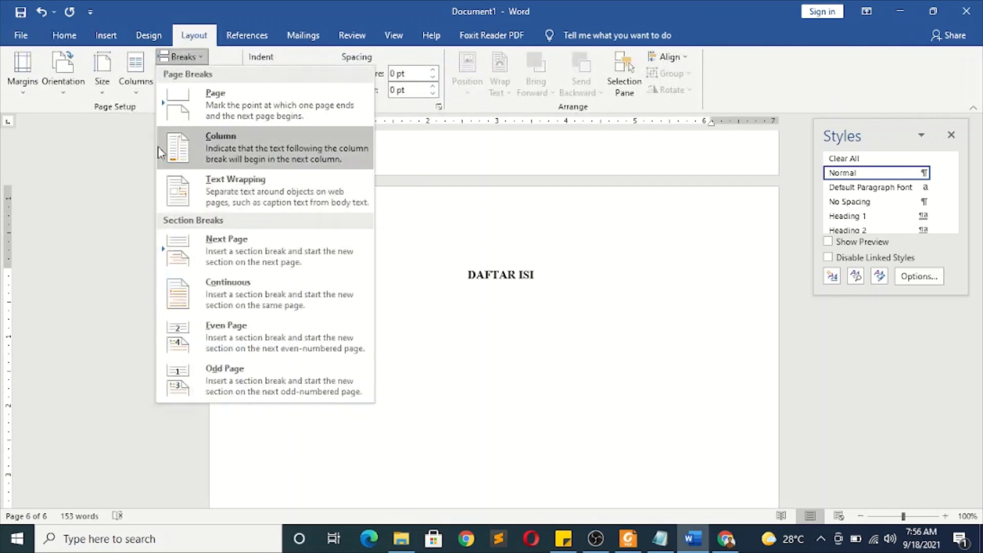
{"action": "left_click", "coordinate": [192, 245]}
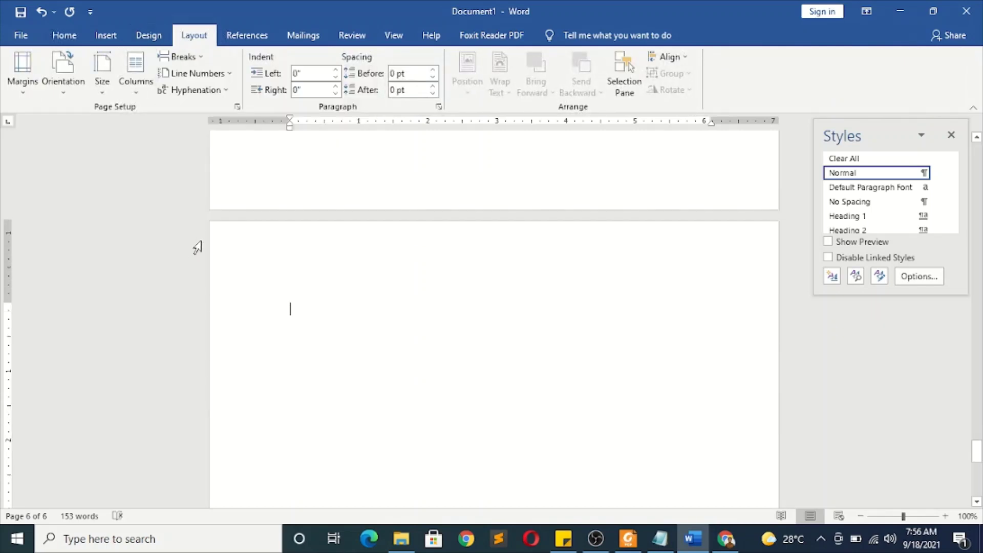
Title the new page "DAFTAR GAMBAR" in all capitals with the Heading 1 style and start a new line below it.
{"action": "type", "text": "Daftar gambar"}
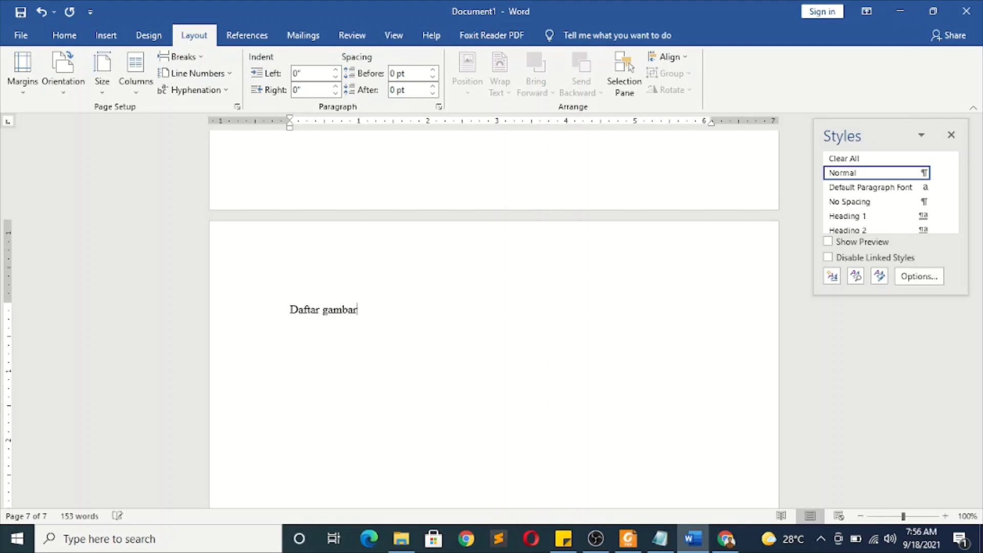
{"action": "left_click", "coordinate": [217, 314]}
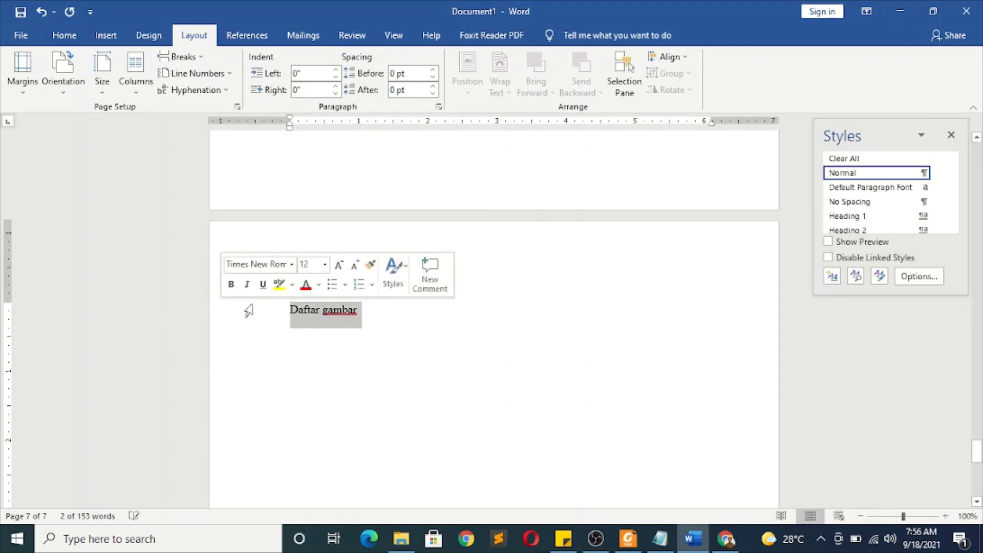
{"action": "left_click", "coordinate": [66, 35]}
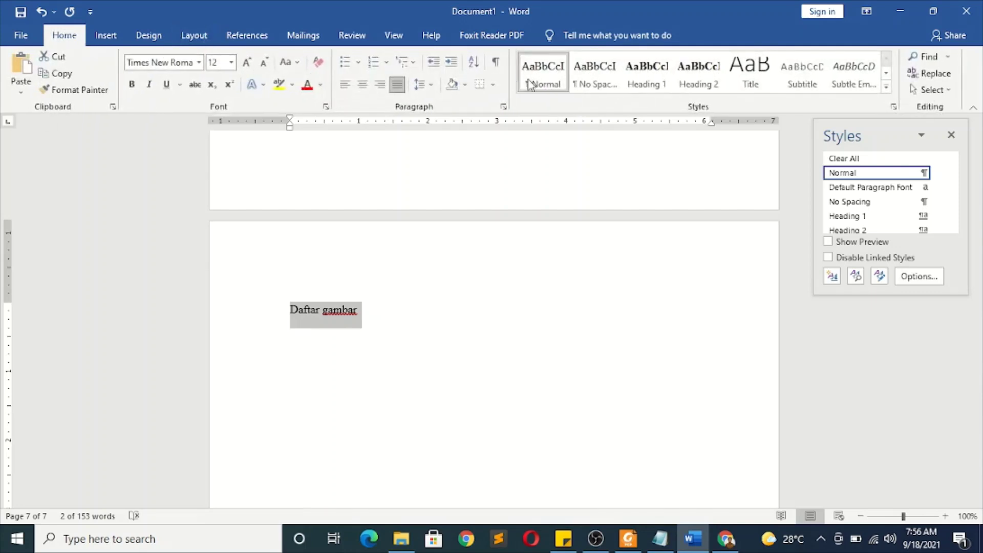
{"action": "left_click", "coordinate": [641, 91]}
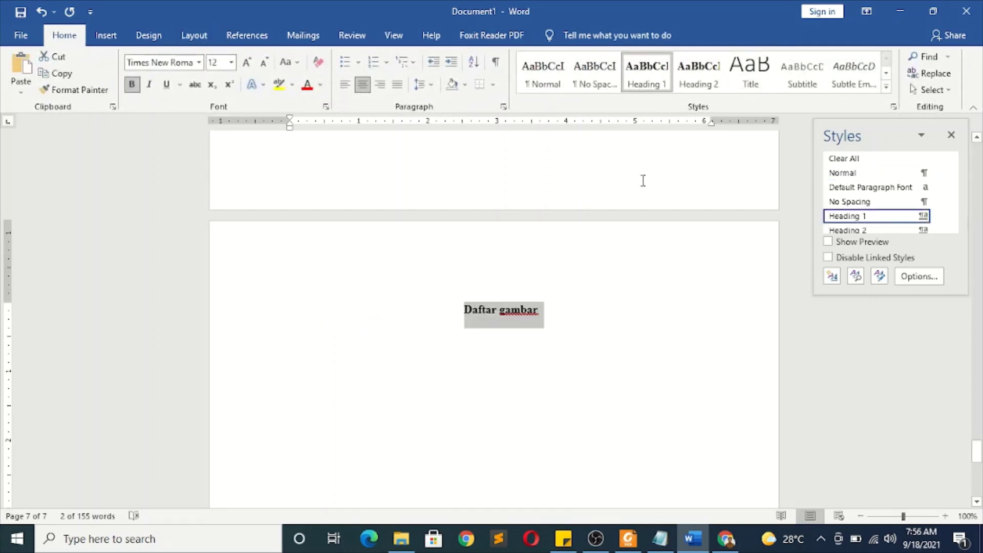
{"action": "key", "text": "ctrl+shift+a"}
{"action": "left_click", "coordinate": [592, 365]}
{"action": "key", "text": "Return"}
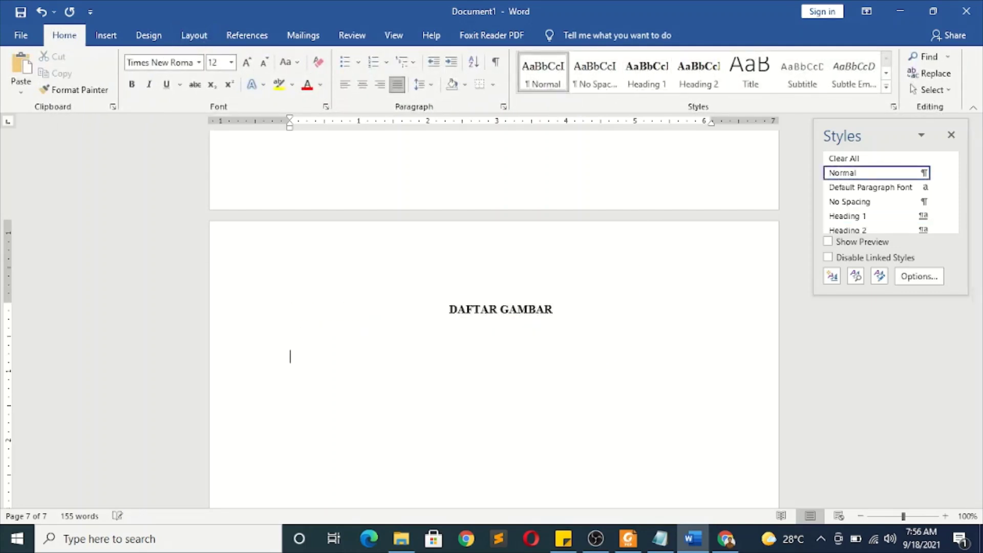
Look up the sections following the front matter in the instructions PDF and insert a Next Page section break below "DAFTAR GAMBAR" in Word.
{"action": "left_click", "coordinate": [629, 538]}
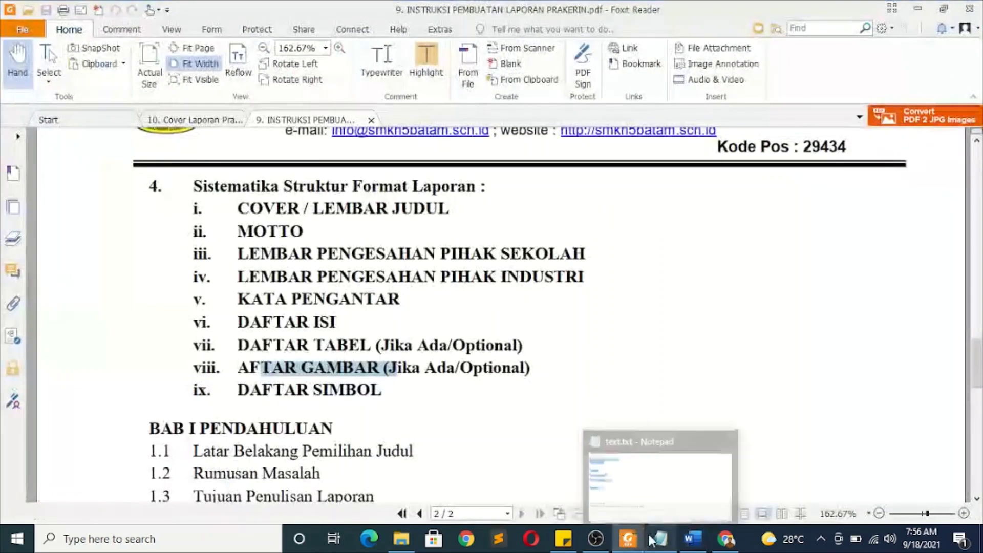
{"action": "scroll", "coordinate": [384, 391], "scroll_direction": "down", "scroll_amount": 4}
{"action": "scroll", "coordinate": [361, 364], "scroll_direction": "up", "scroll_amount": 1}
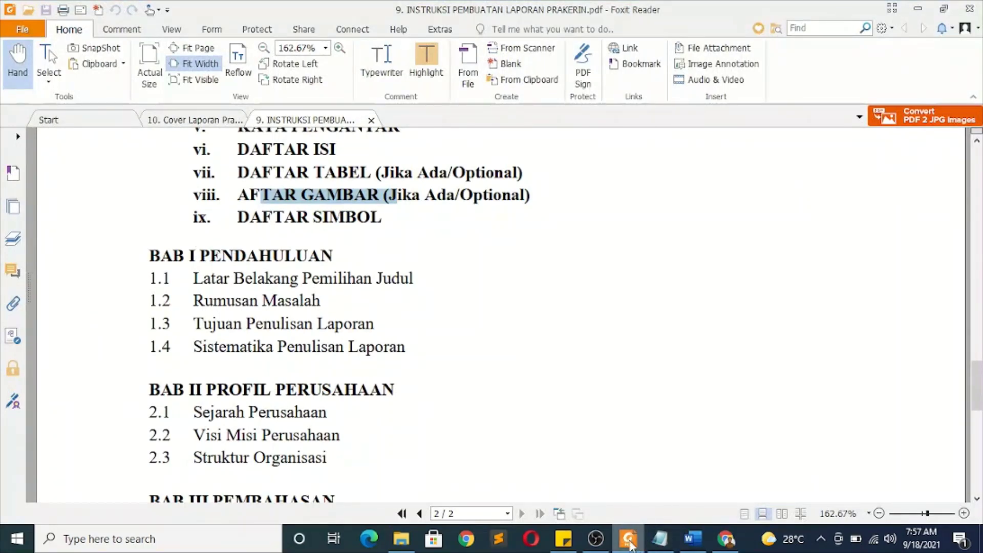
{"action": "left_click", "coordinate": [630, 543]}
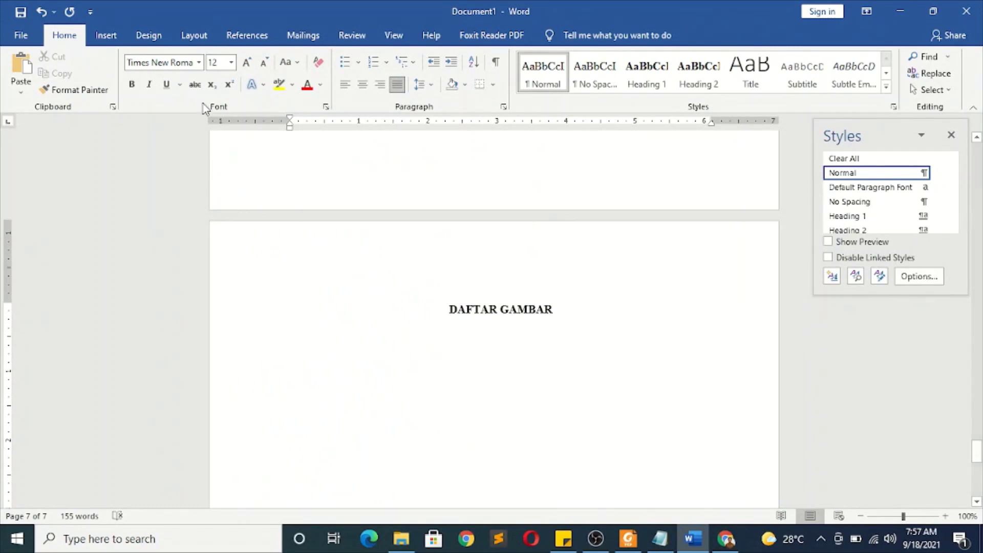
{"action": "left_click", "coordinate": [203, 44]}
{"action": "left_click", "coordinate": [202, 56]}
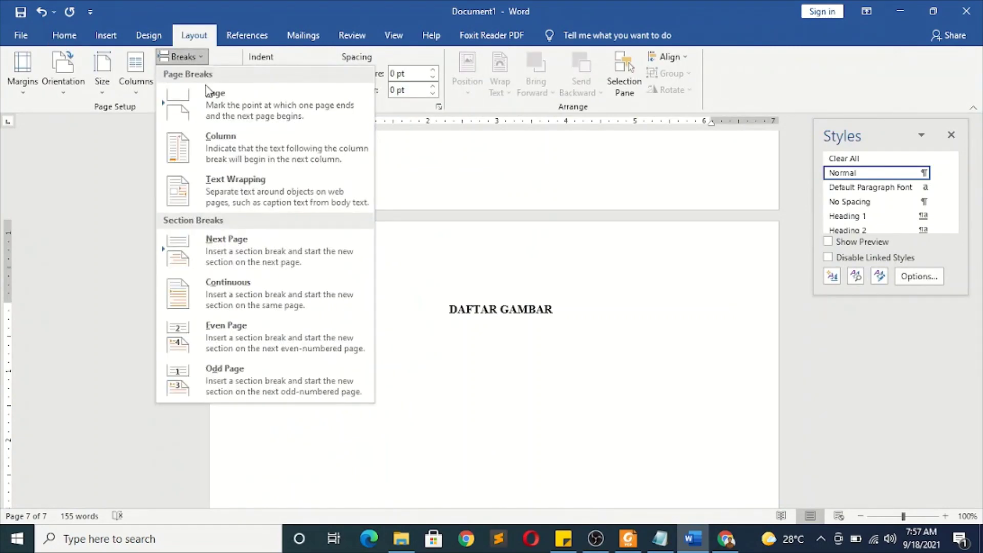
{"action": "left_click", "coordinate": [204, 248]}
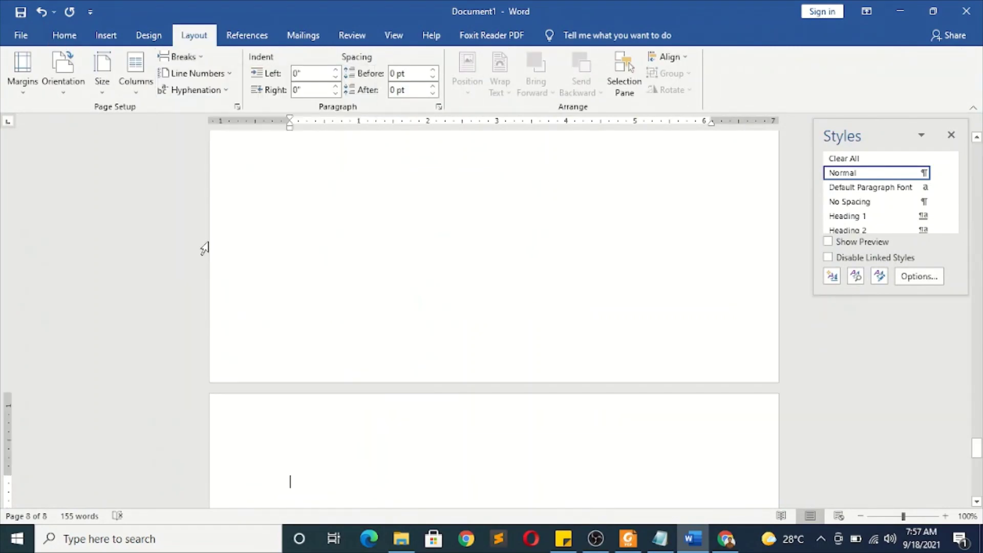
Enter the chapter title on the new page as two lines, "Bab i" and "pendahuluan".
{"action": "type", "text": "Bab "}
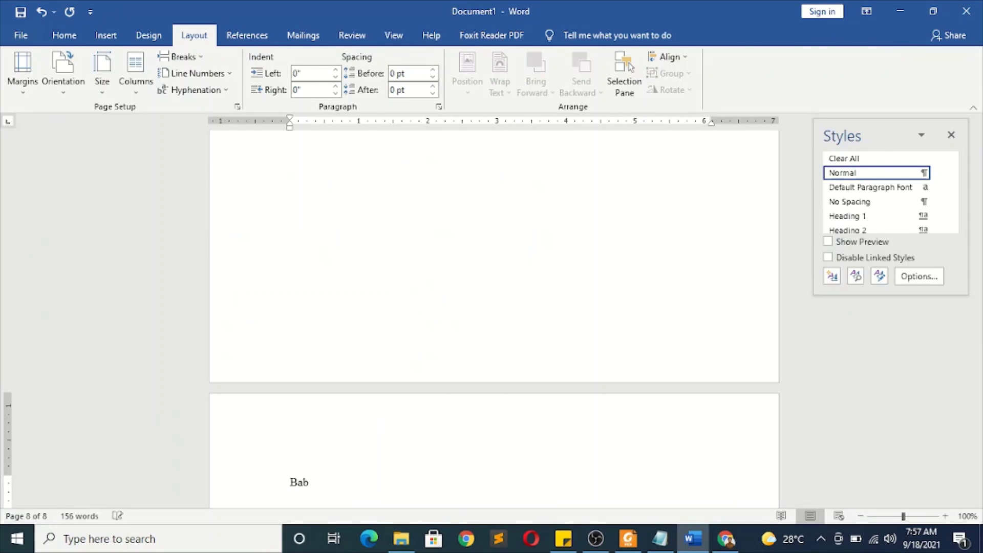
{"action": "type", "text": "i"}
{"action": "key", "text": "Return"}
{"action": "type", "text": "penc"}
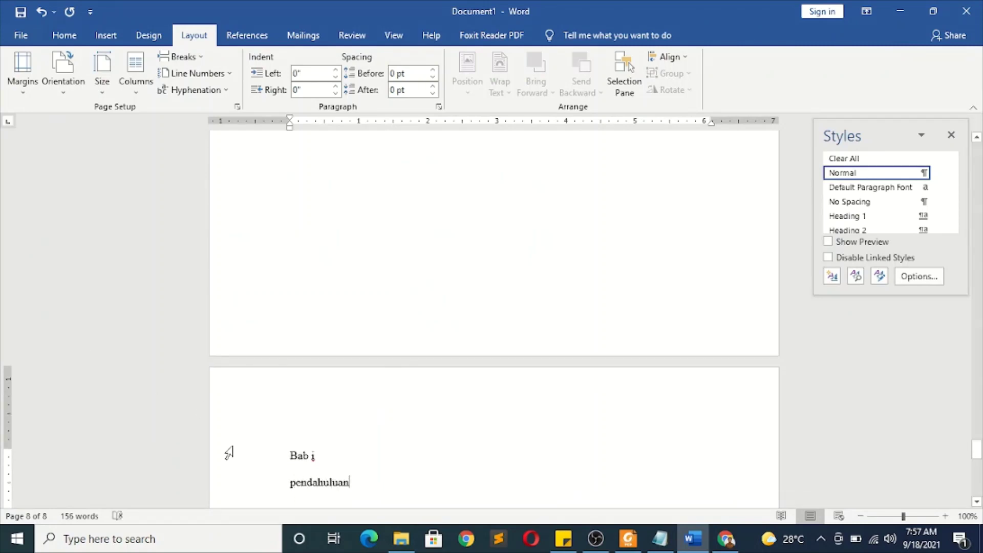
Format both chapter title lines as Heading 1 in all capitals and add two new lines below "PENDAHULUAN".
{"action": "left_click_drag", "start_coordinate": [229, 453], "coordinate": [229, 486]}
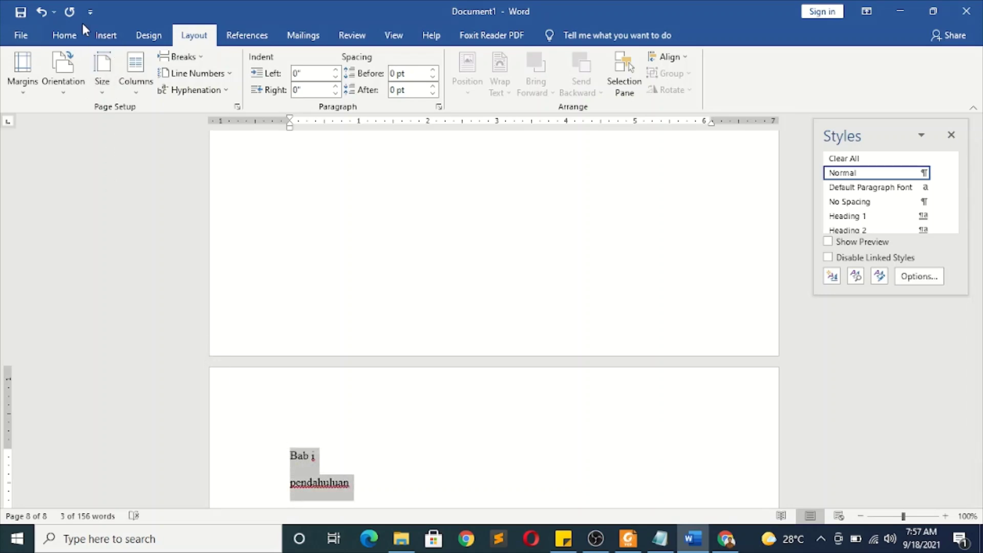
{"action": "left_click", "coordinate": [64, 34]}
{"action": "left_click", "coordinate": [641, 74]}
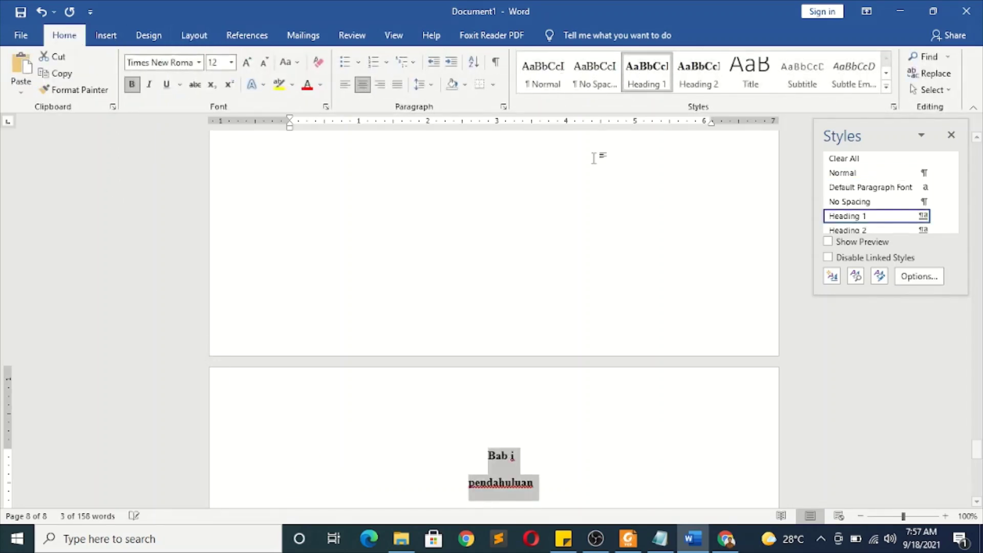
{"action": "key", "text": "shift+F3"}
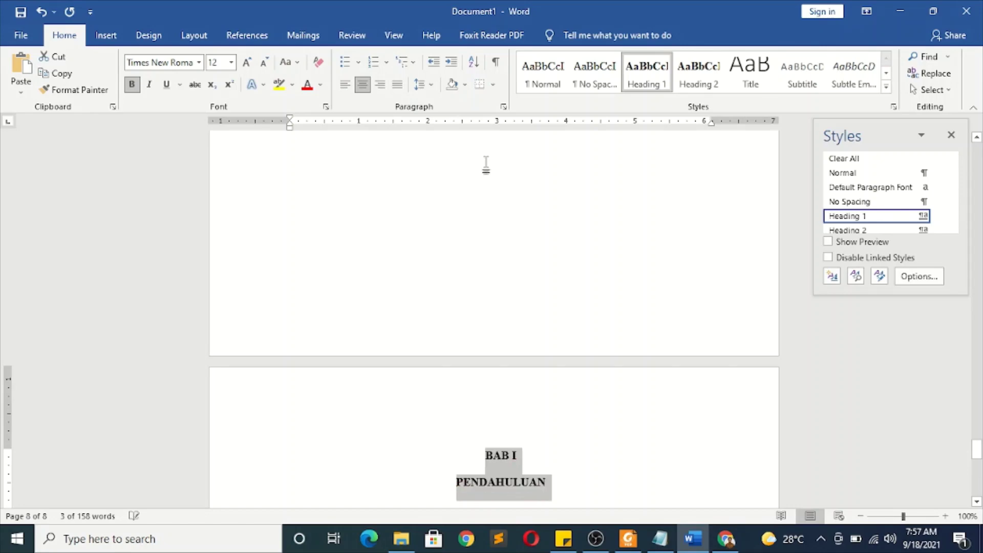
{"action": "scroll", "coordinate": [485, 208], "scroll_direction": "down", "scroll_amount": 3}
{"action": "left_click", "coordinate": [605, 376]}
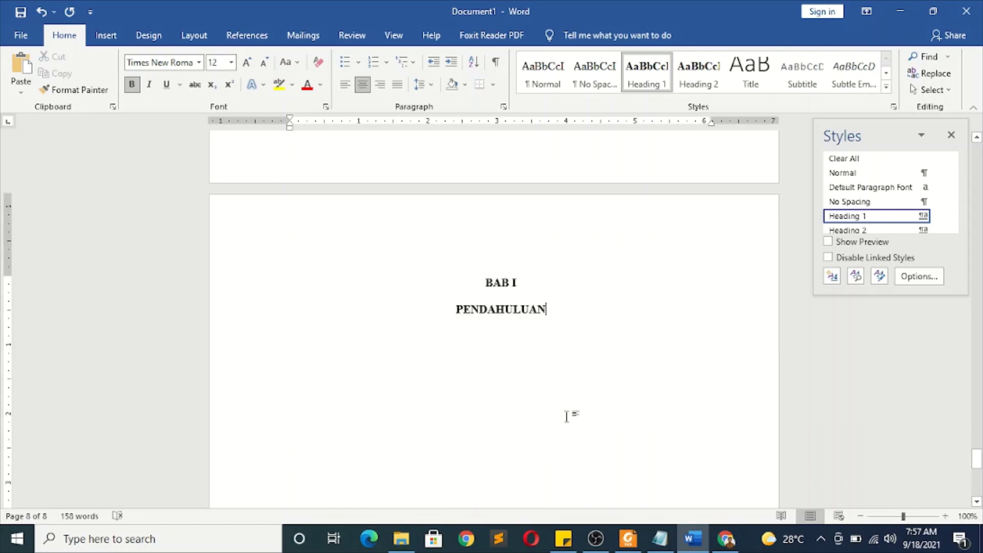
{"action": "key", "text": "Return"}
{"action": "key", "text": "Return"}
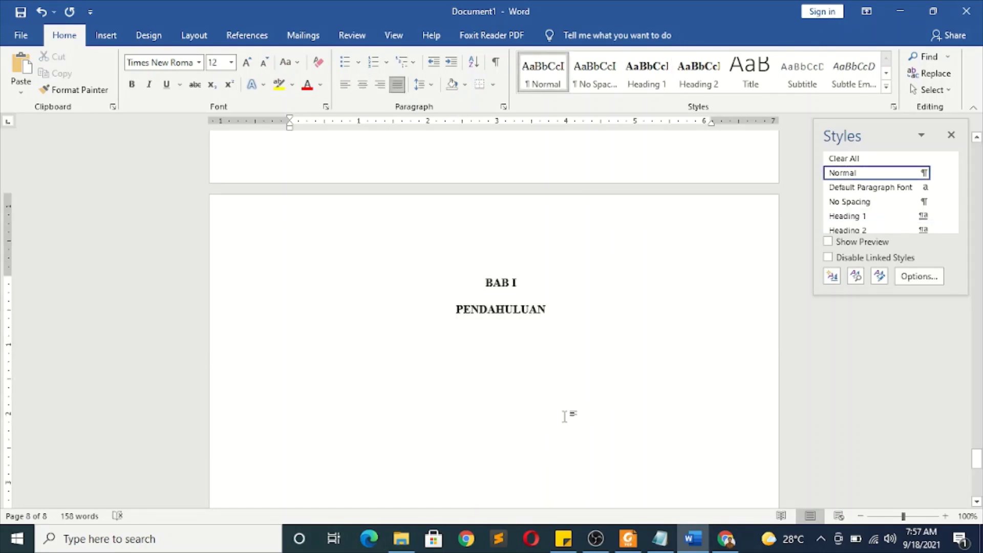
Copy the BAB I subsection list from "Latar Belakang Pemilihan Judul" to "Sistematika Penulisan Laporan" in the instructions PDF and return to Word.
{"action": "scroll", "coordinate": [541, 374], "scroll_direction": "down", "scroll_amount": 3}
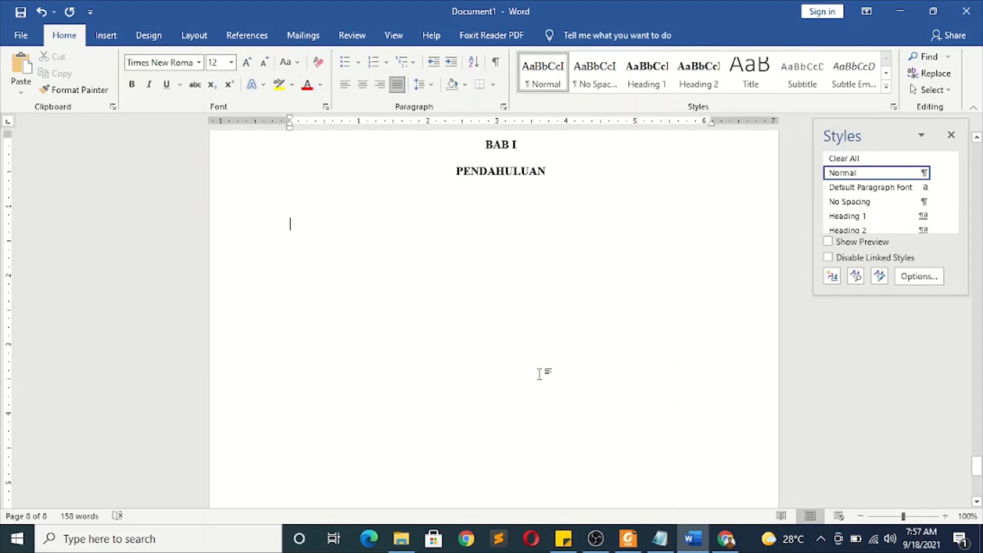
{"action": "left_click", "coordinate": [629, 540]}
{"action": "scroll", "coordinate": [240, 202], "scroll_direction": "down", "scroll_amount": 2}
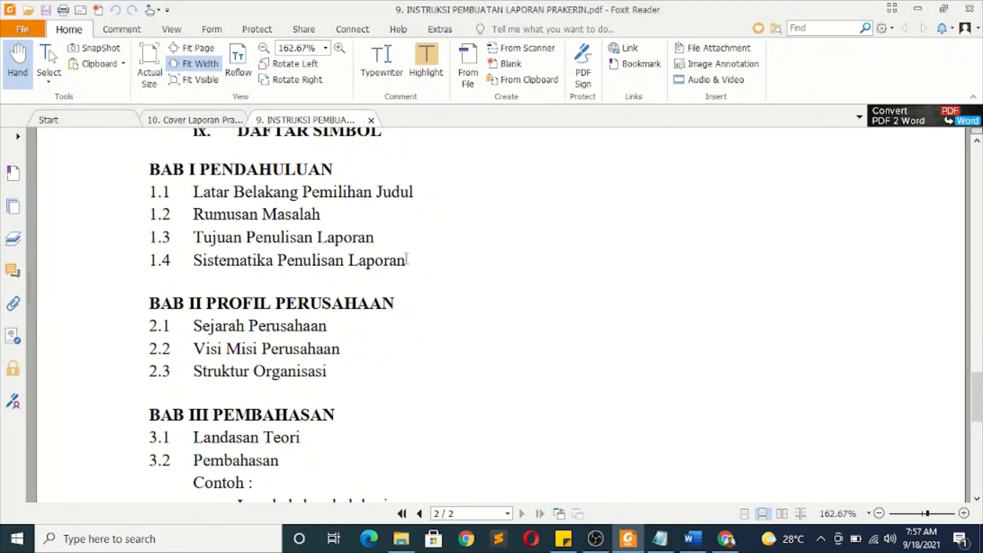
{"action": "left_click_drag", "start_coordinate": [392, 261], "coordinate": [192, 193]}
{"action": "key", "text": "ctrl+c"}
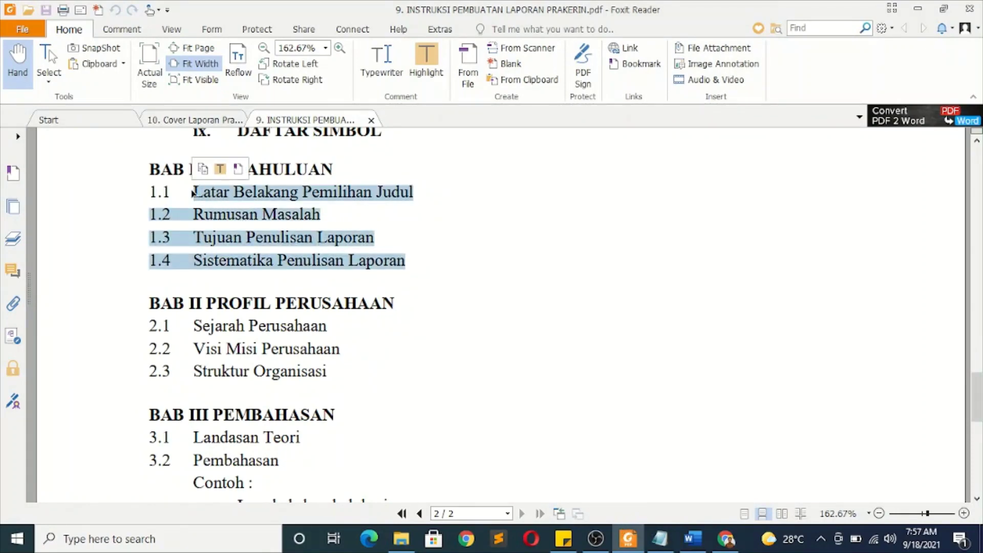
{"action": "left_click", "coordinate": [693, 539]}
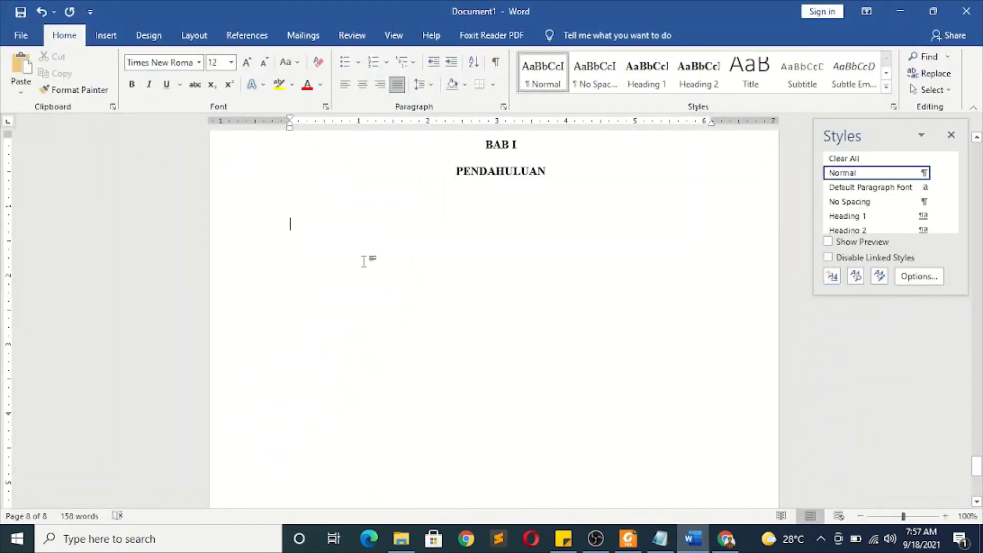
Try pasting the subsection list below "PENDAHULUAN" with its source formatting and as Unformatted Unicode Text, undoing each paste.
{"action": "key", "text": "ctrl+v"}
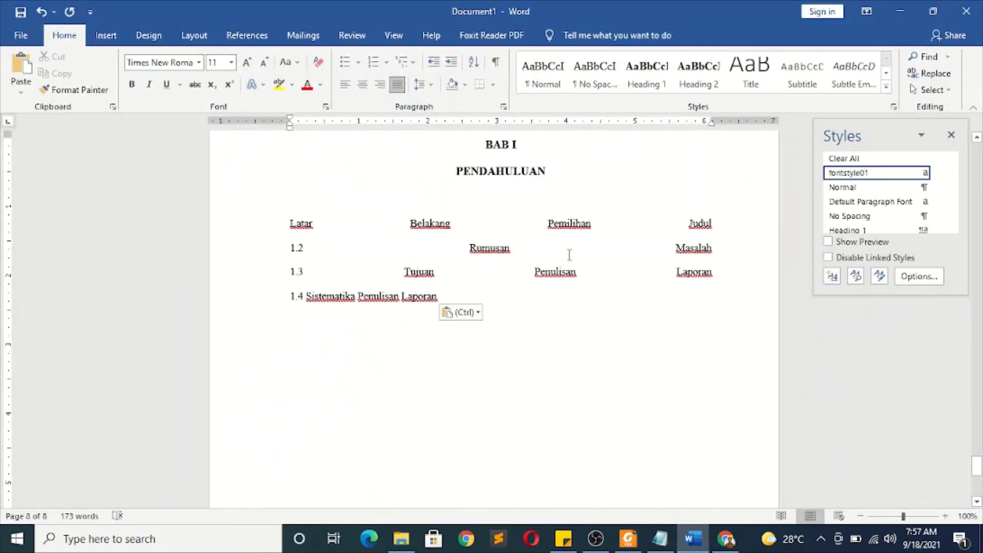
{"action": "key", "text": "ctrl+z"}
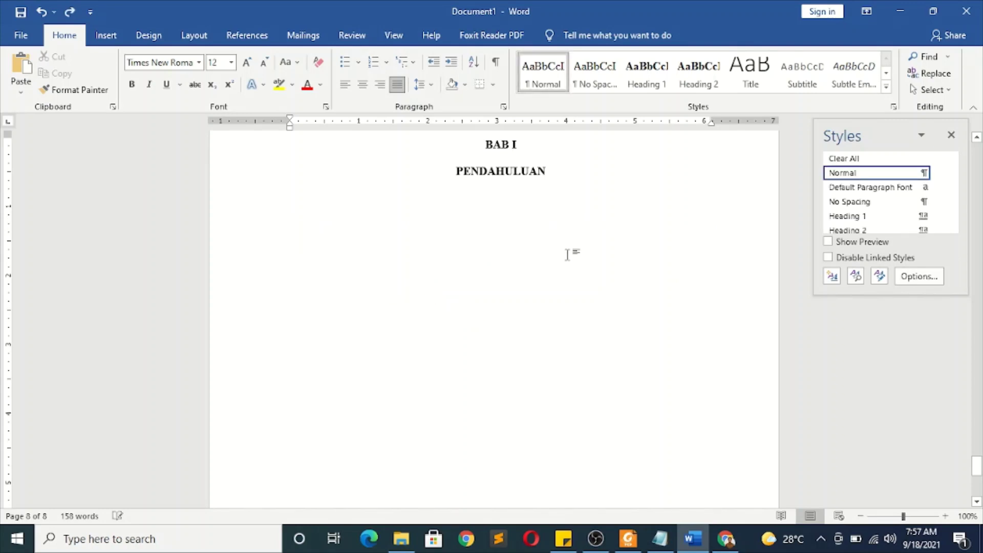
{"action": "key", "text": "ctrl+alt+v"}
{"action": "left_click", "coordinate": [417, 226]}
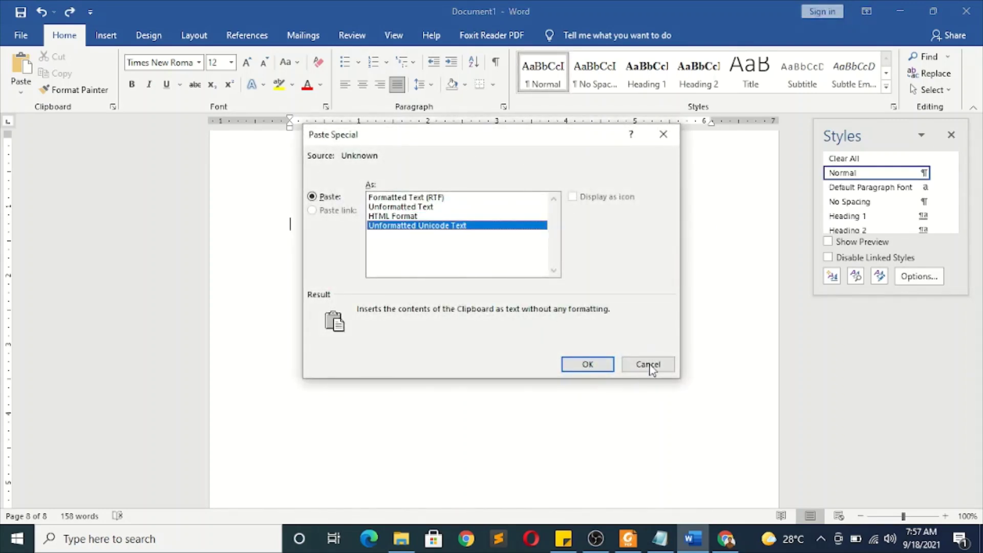
{"action": "left_click", "coordinate": [596, 357]}
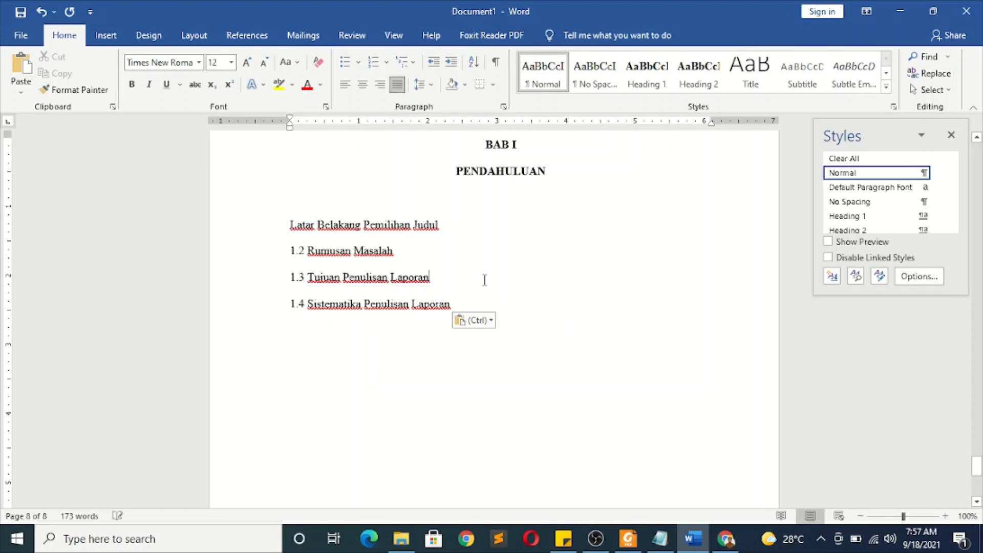
{"action": "key", "text": "ctrl+z"}
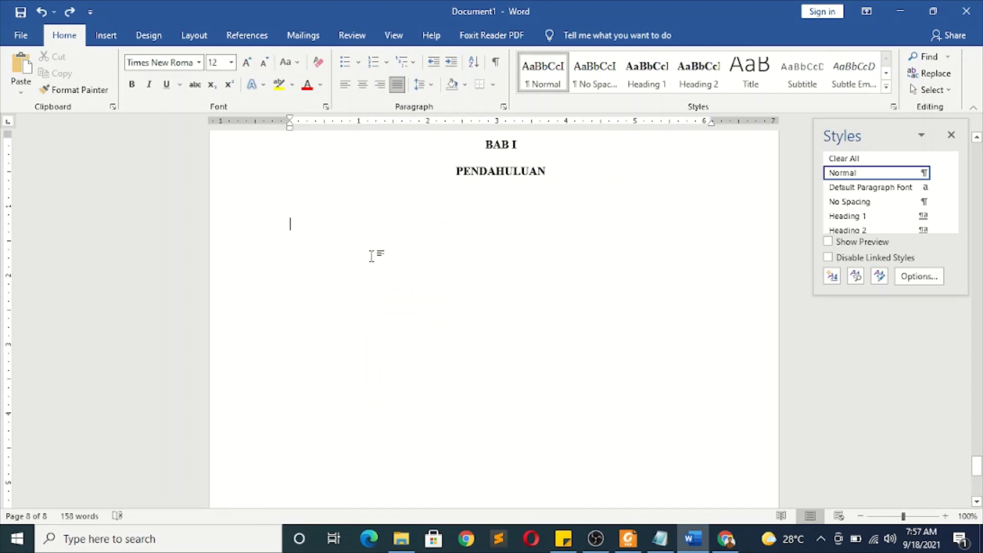
Bring back the subsection list with its source formatting to inspect its spacing, and undo that paste.
{"action": "key", "text": "ctrl+y"}
{"action": "left_click_drag", "start_coordinate": [585, 235], "coordinate": [395, 259]}
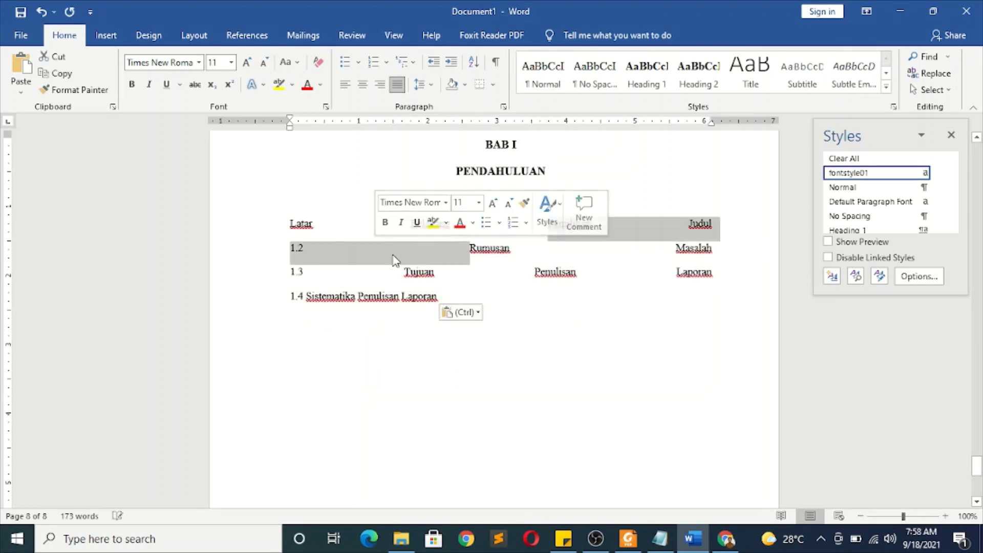
{"action": "left_click", "coordinate": [396, 254]}
{"action": "key", "text": "ctrl+z"}
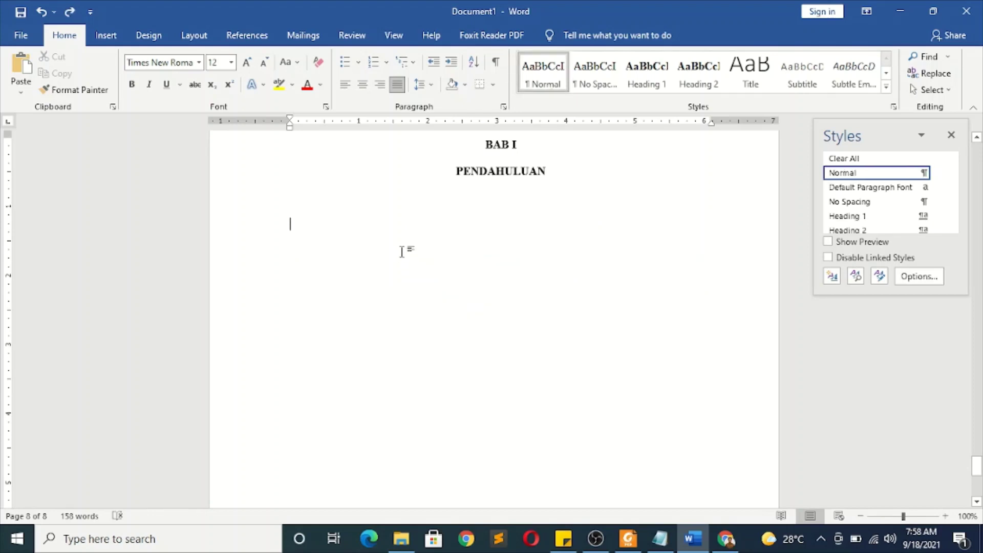
Paste the copied subsection list below "PENDAHULUAN" as Unformatted Unicode Text.
{"action": "key", "text": "ctrl+alt+v"}
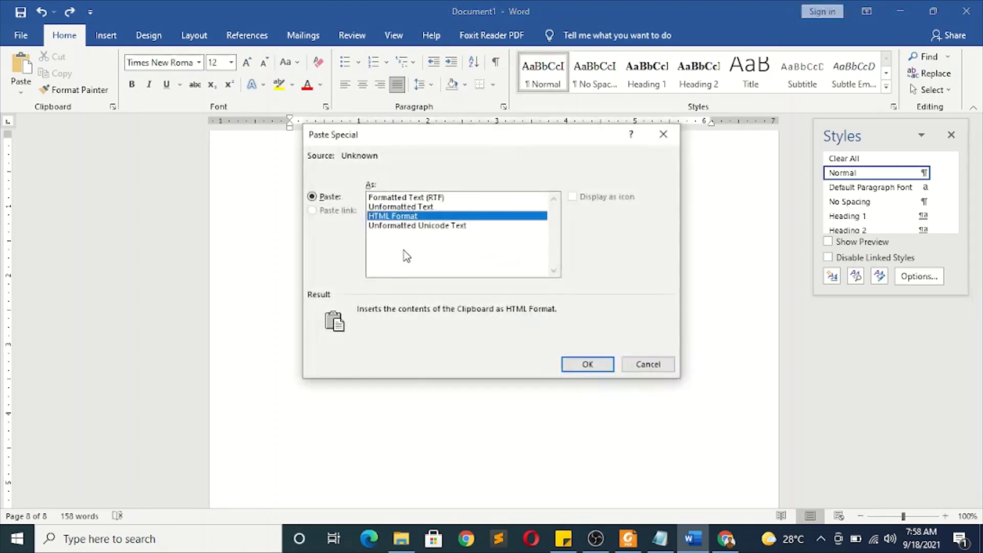
{"action": "left_click", "coordinate": [402, 227]}
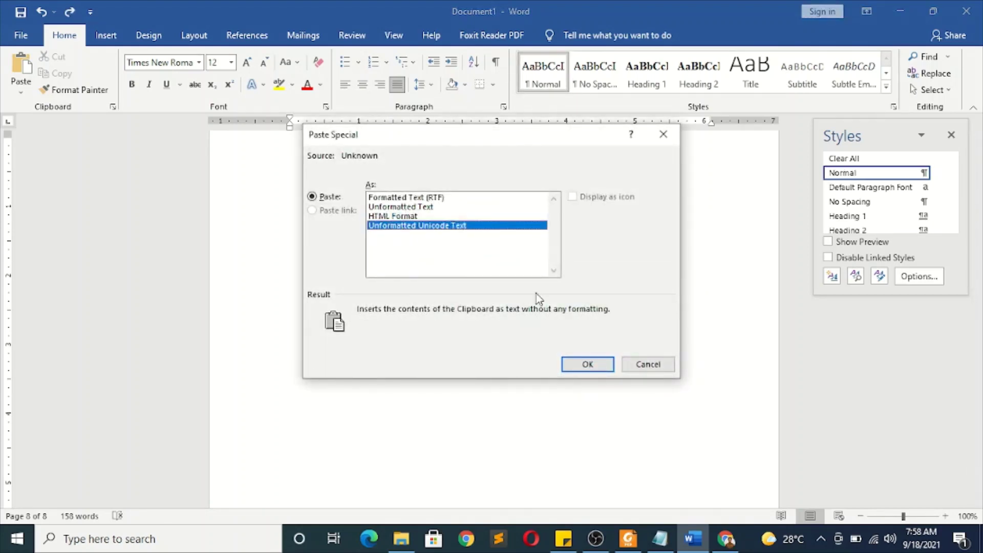
{"action": "left_click", "coordinate": [594, 366]}
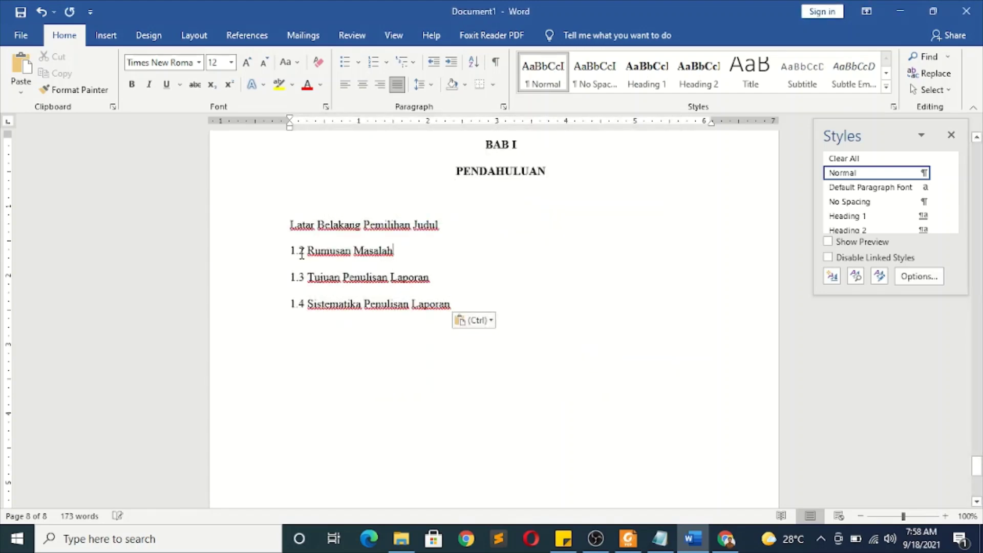
Remove the typed numbers 1.2, 1.3 and 1.4 in front of the last three pasted subsection titles.
{"action": "key", "text": "BackSpace"}
{"action": "key", "text": "BackSpace"}
{"action": "key", "text": "BackSpace"}
{"action": "key", "text": "BackSpace"}
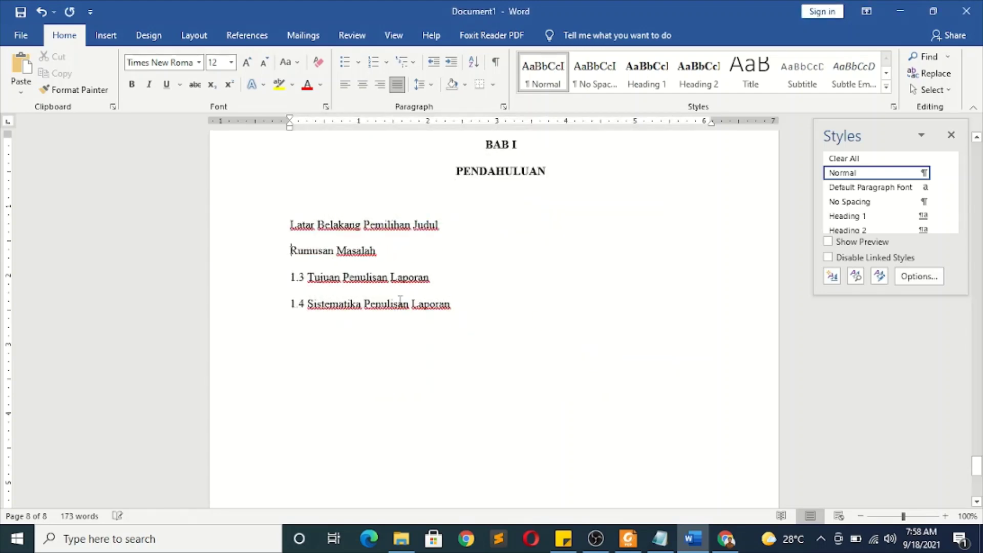
{"action": "left_click", "coordinate": [308, 278]}
{"action": "key", "text": "BackSpace"}
{"action": "key", "text": "BackSpace"}
{"action": "key", "text": "BackSpace"}
{"action": "key", "text": "BackSpace"}
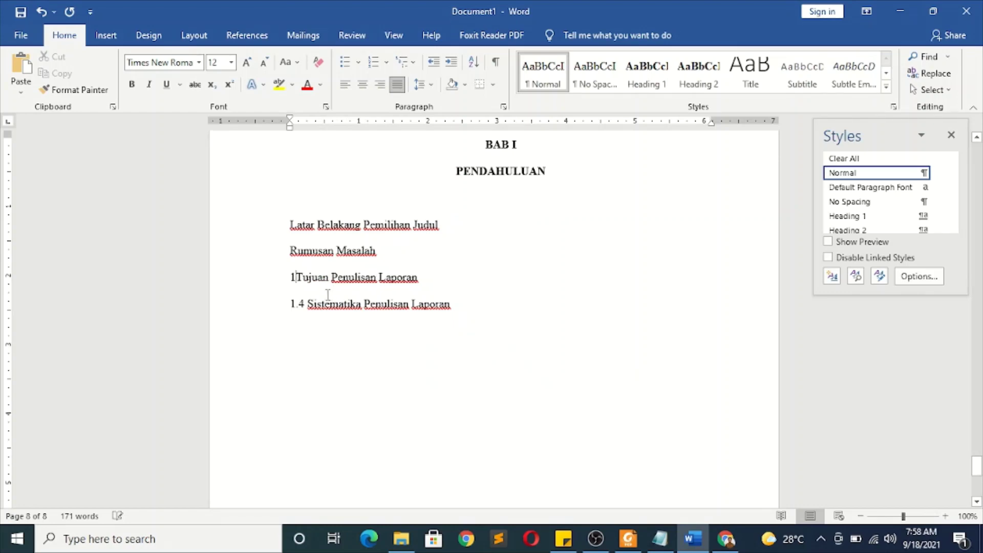
{"action": "key", "text": "BackSpace"}
{"action": "key", "text": "BackSpace"}
{"action": "key", "text": "BackSpace"}
{"action": "key", "text": "BackSpace"}
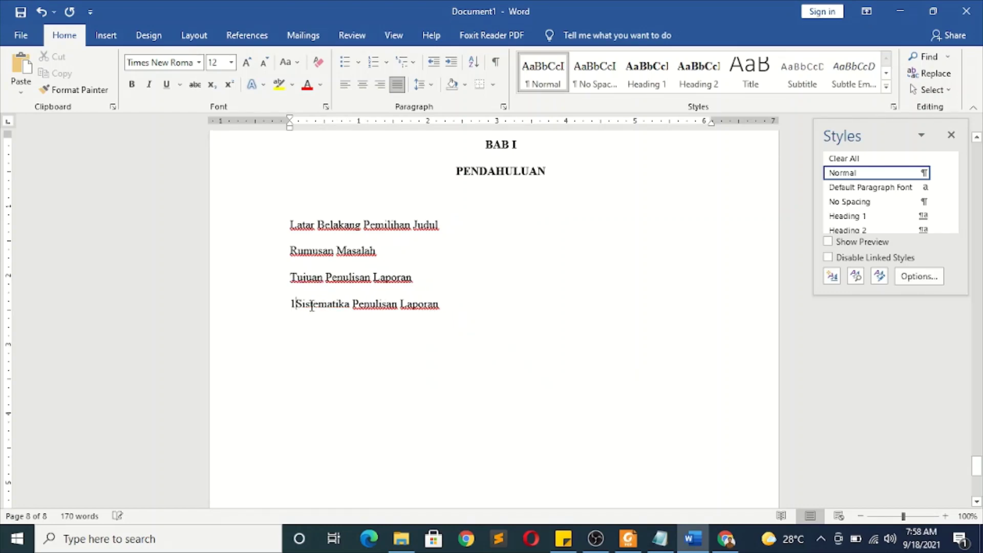
Apply the Heading 2 style to the four subsection titles from "Latar Belakang Pemilihan Judul" to "Sistematika Penulisan Laporan".
{"action": "left_click_drag", "start_coordinate": [447, 313], "coordinate": [438, 220]}
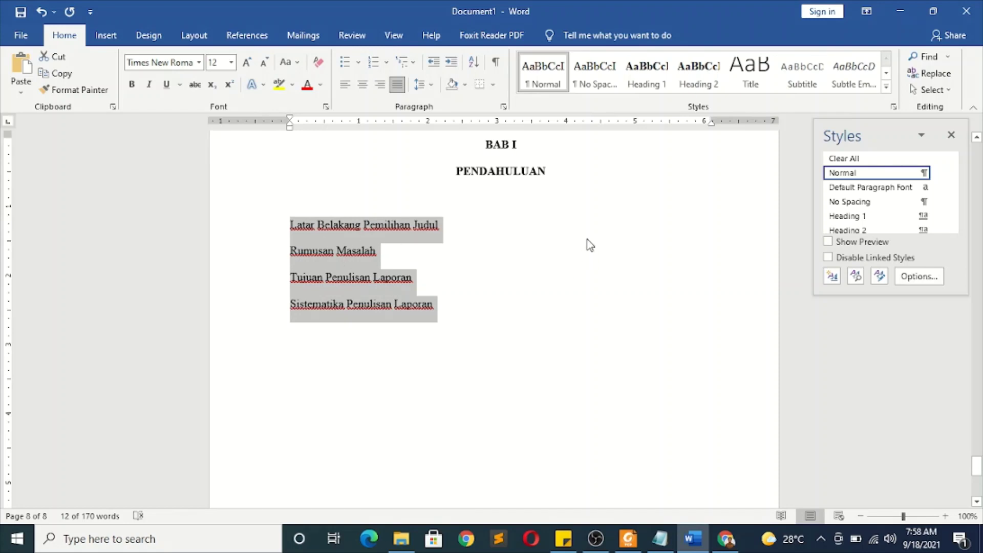
{"action": "left_click", "coordinate": [699, 72]}
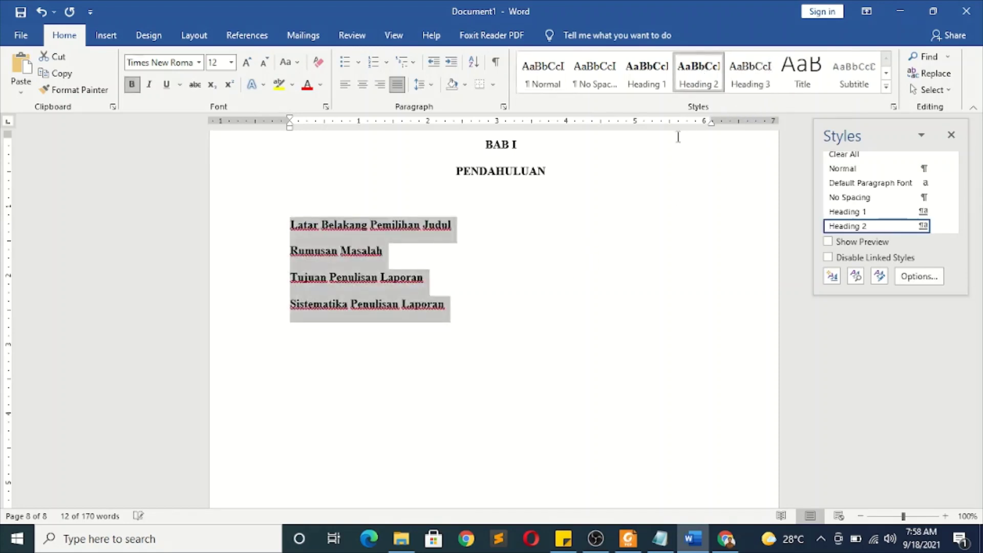
{"action": "left_click", "coordinate": [500, 268]}
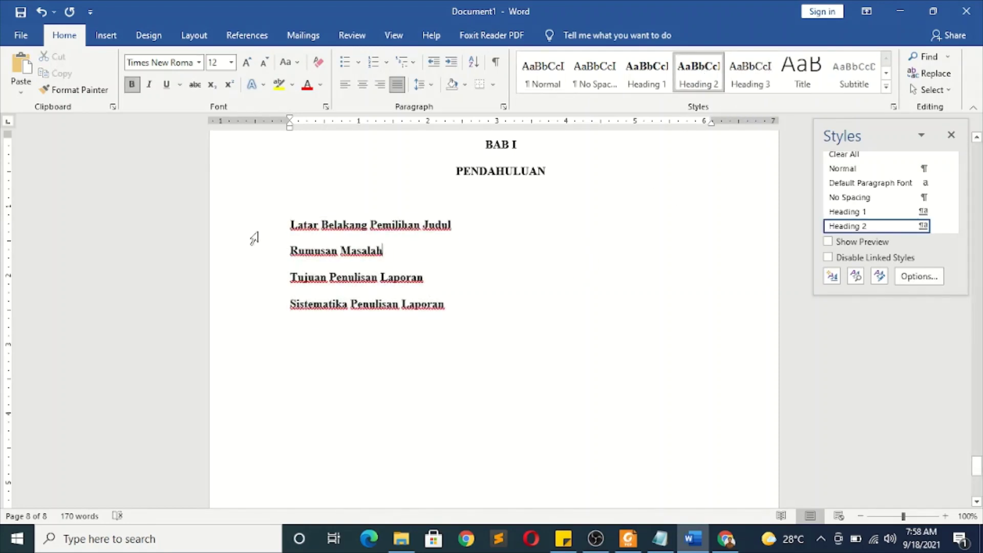
Number the four subsection titles with the 1., 1.1., 1.1.1. multilevel list and change their list level to the 1.1. level.
{"action": "left_click_drag", "start_coordinate": [241, 228], "coordinate": [237, 305]}
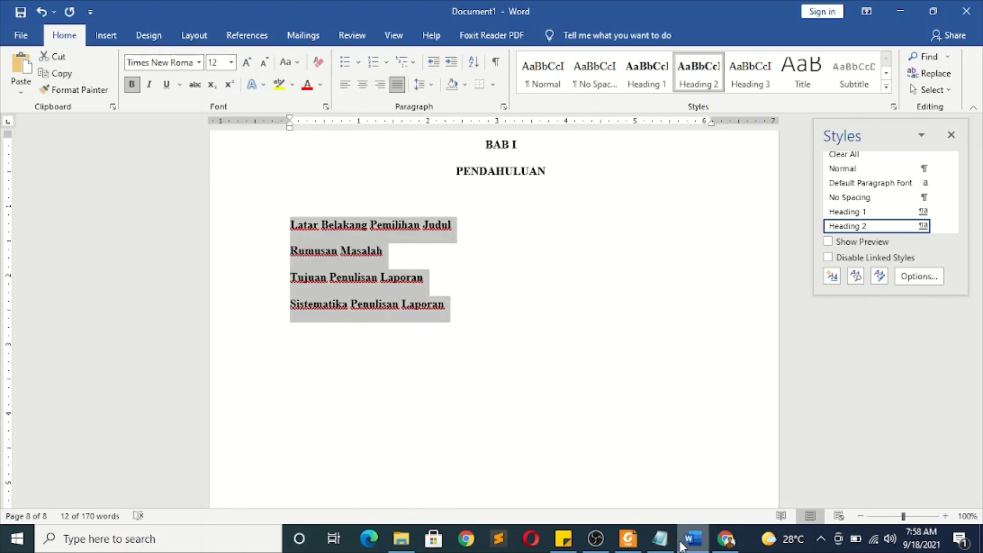
{"action": "left_click", "coordinate": [629, 538]}
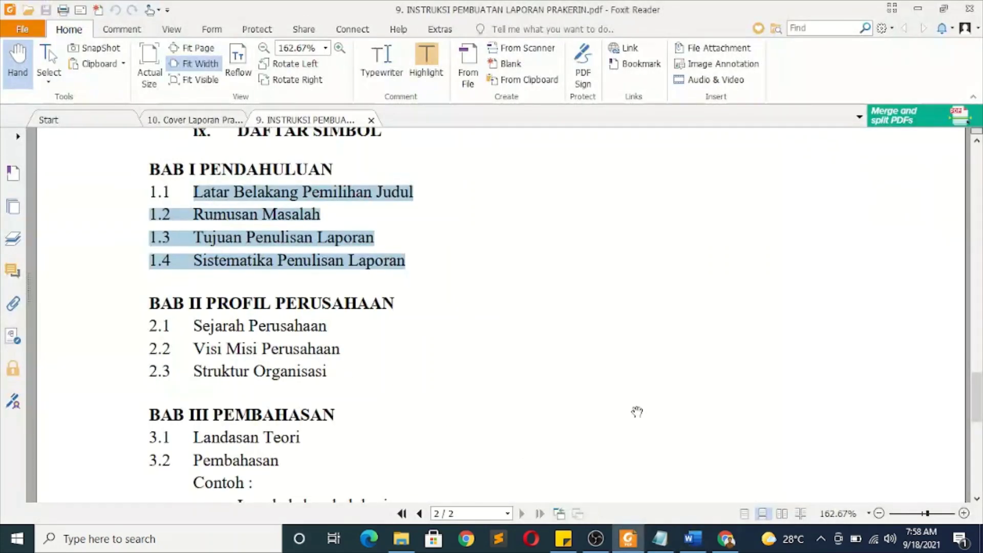
{"action": "left_click", "coordinate": [629, 538]}
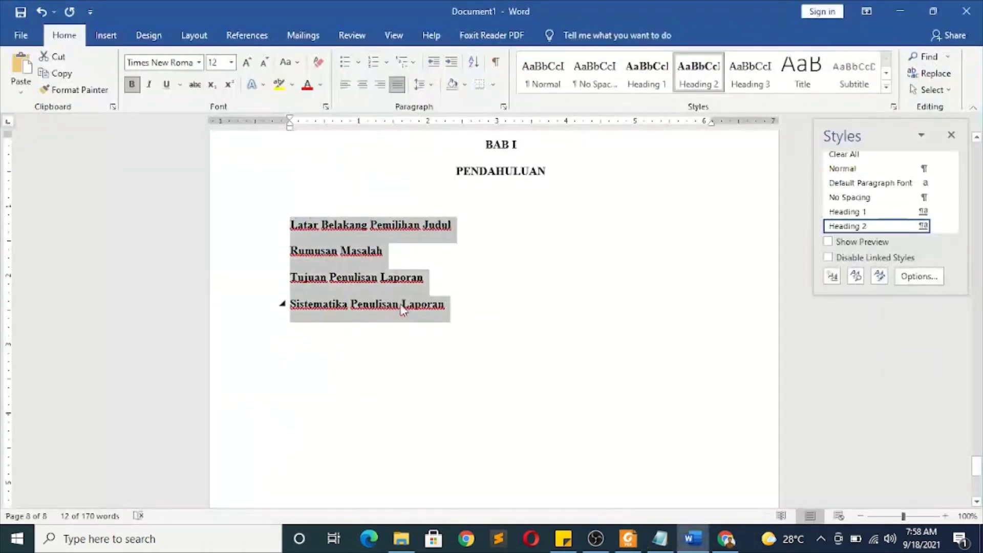
{"action": "left_click", "coordinate": [386, 66]}
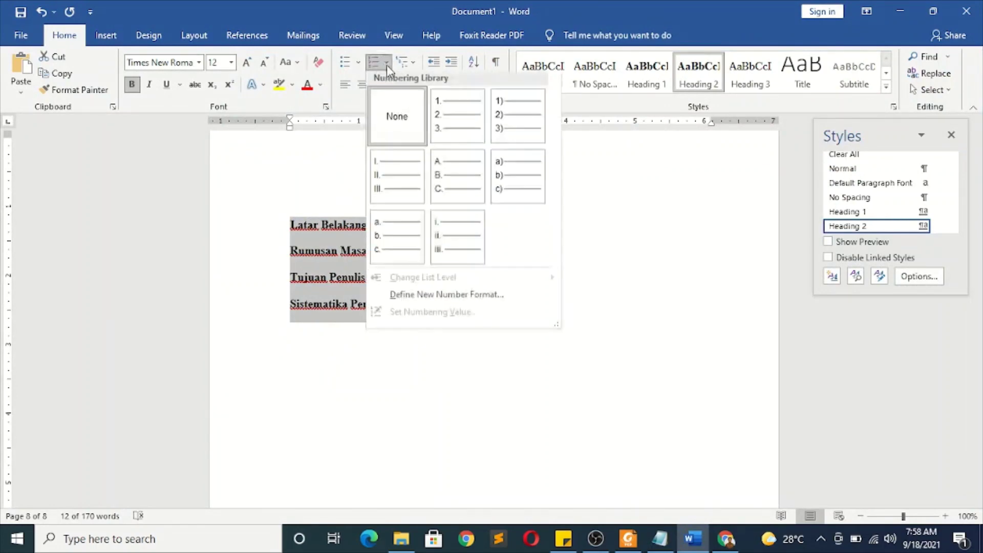
{"action": "left_click", "coordinate": [415, 64]}
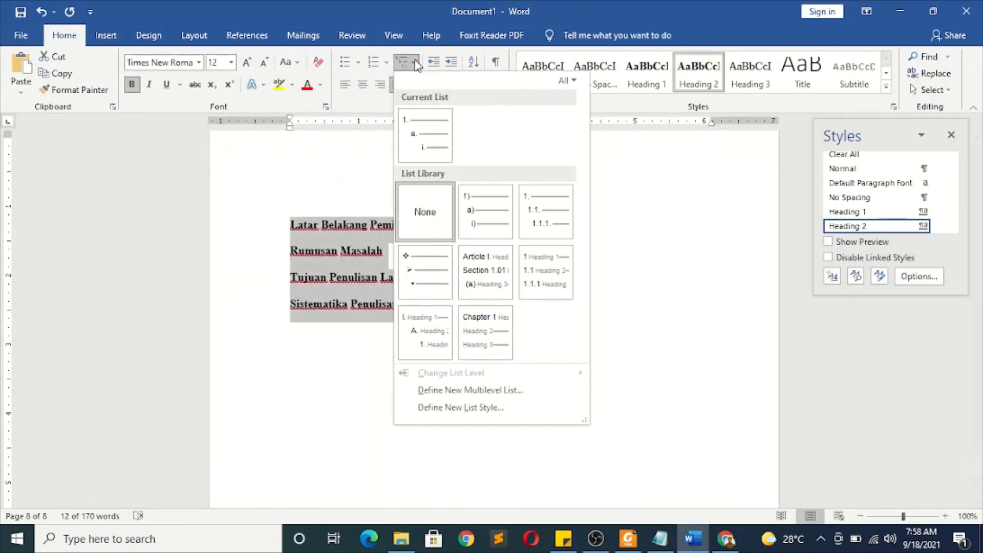
{"action": "left_click", "coordinate": [535, 207]}
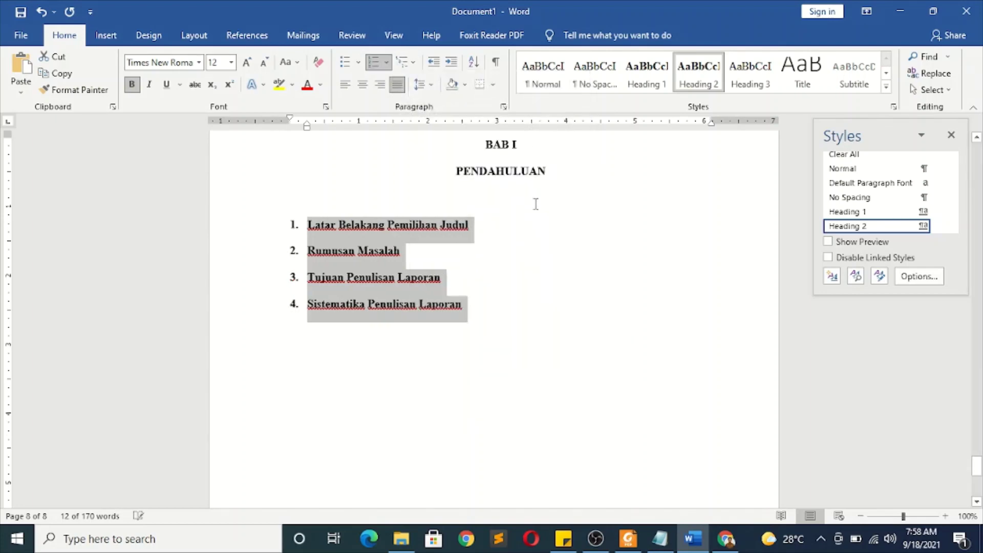
{"action": "left_click", "coordinate": [410, 66]}
{"action": "mouse_move", "coordinate": [489, 323]}
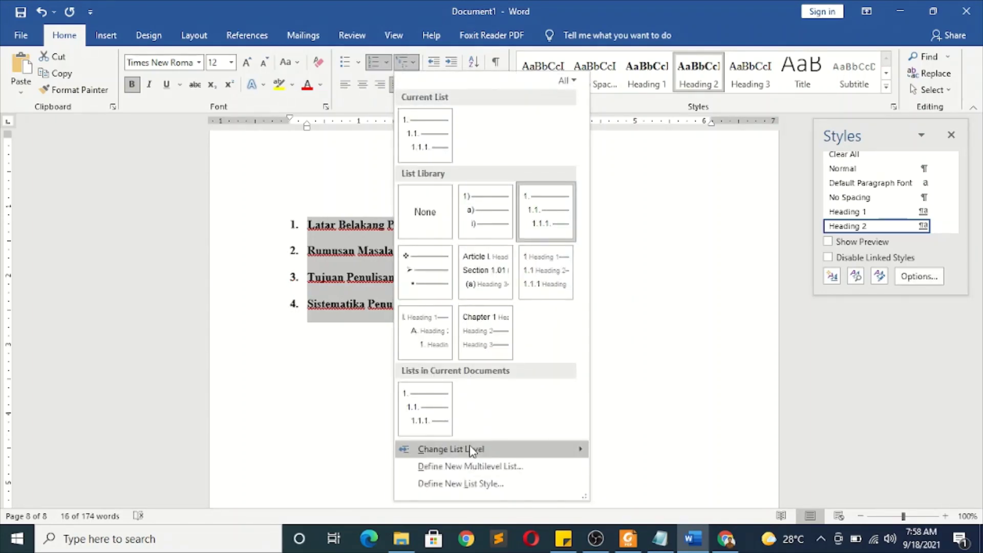
{"action": "mouse_move", "coordinate": [499, 453]}
{"action": "left_click", "coordinate": [616, 333]}
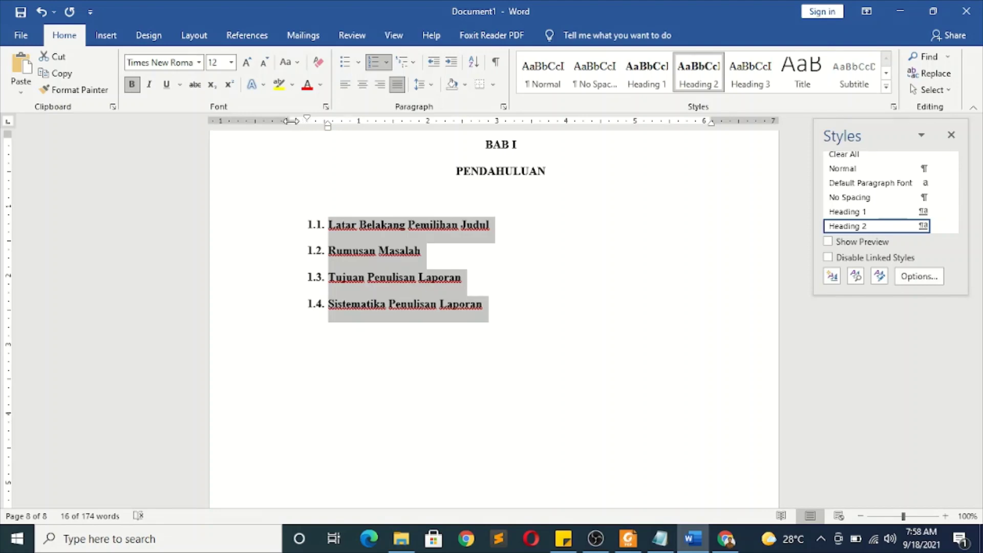
Set the left indentation of the four numbered subsection headings to 0".
{"action": "left_click", "coordinate": [504, 108]}
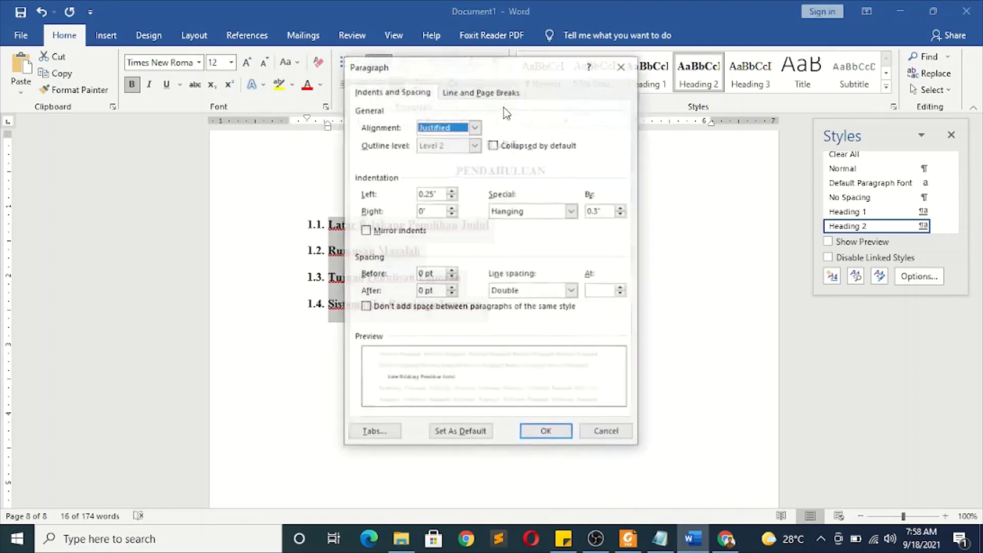
{"action": "left_click", "coordinate": [451, 198]}
{"action": "left_click", "coordinate": [451, 197]}
{"action": "left_click", "coordinate": [451, 198]}
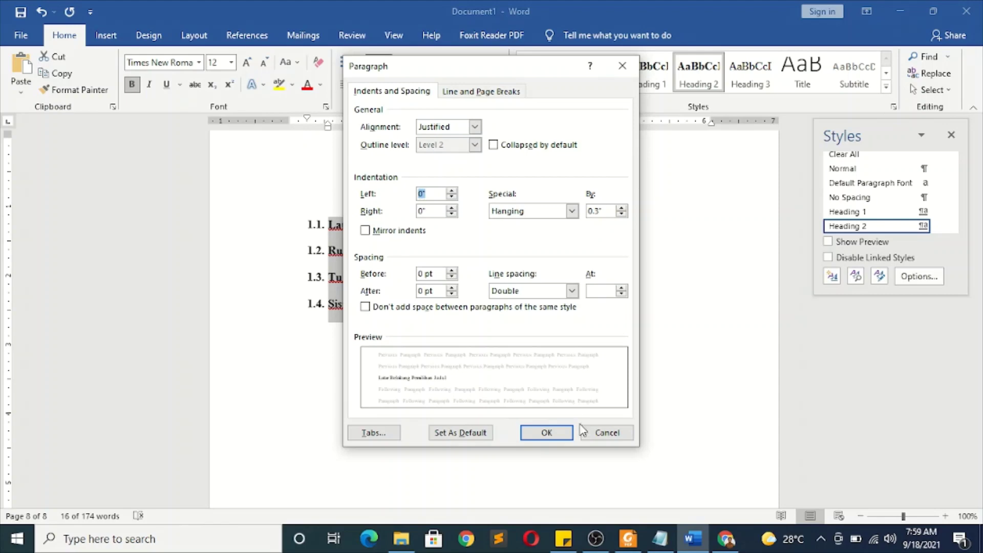
{"action": "left_click", "coordinate": [564, 433]}
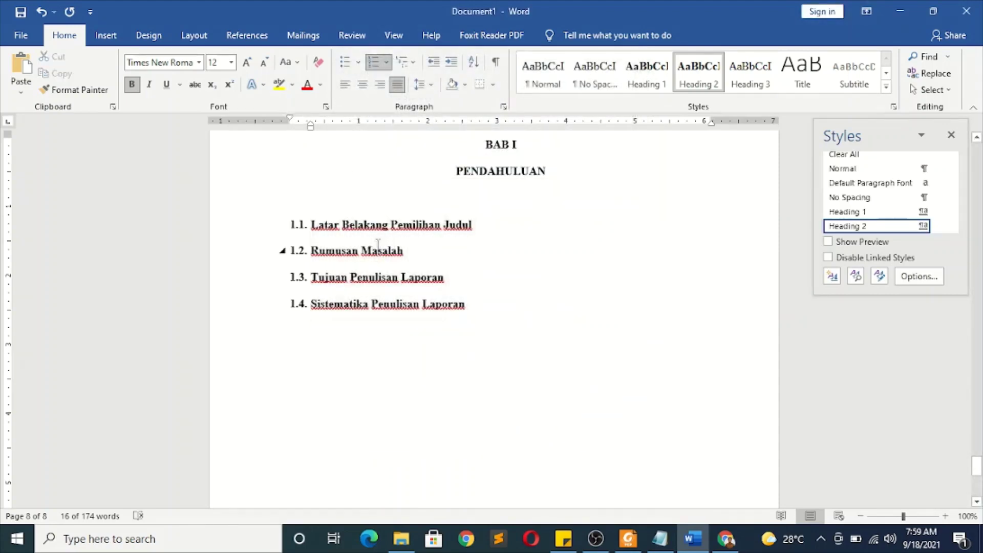
Add a body line with the placeholder text "Asdasdasda a afafa" under the heading "Latar Belakang Pemilihan Judul".
{"action": "left_click", "coordinate": [426, 228]}
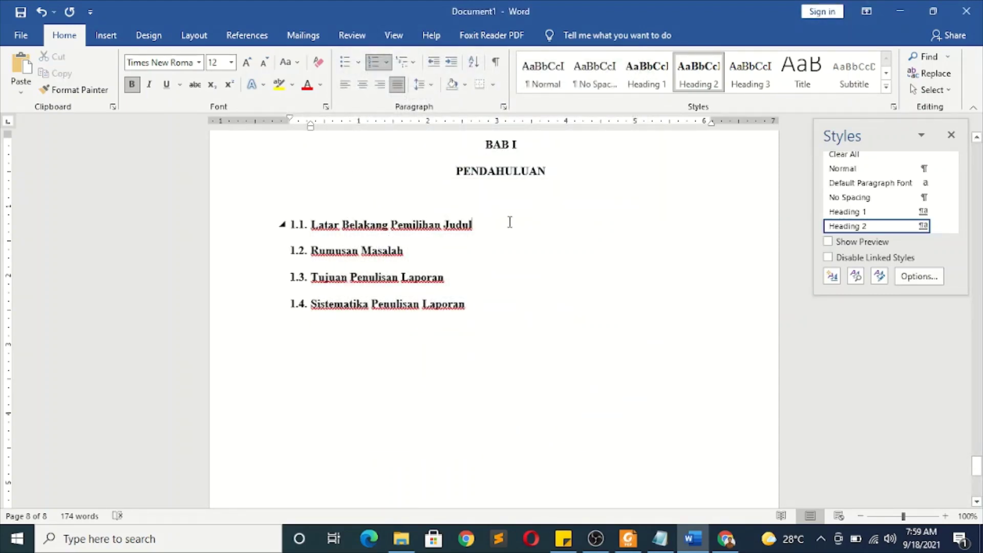
{"action": "key", "text": "Return"}
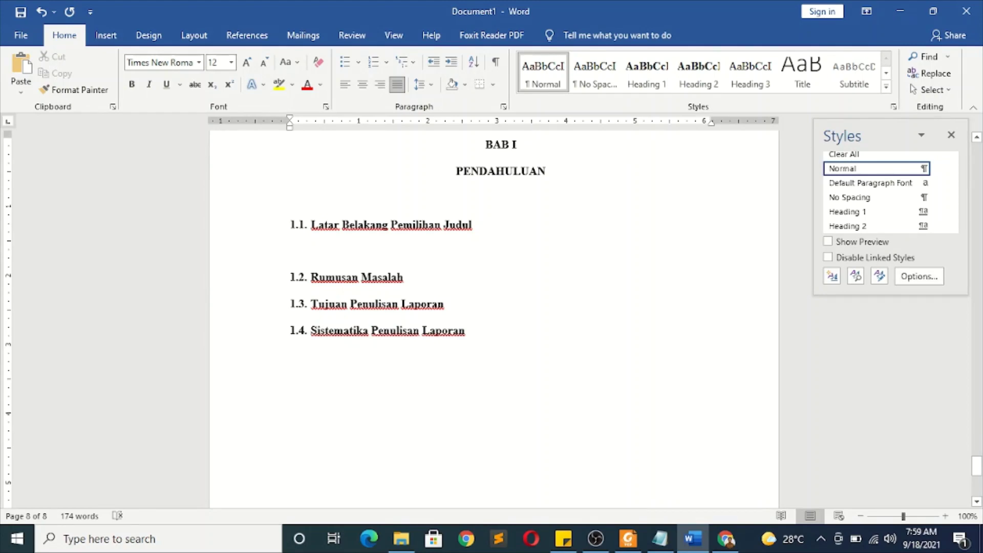
{"action": "type", "text": "asdasdasda a afafa"}
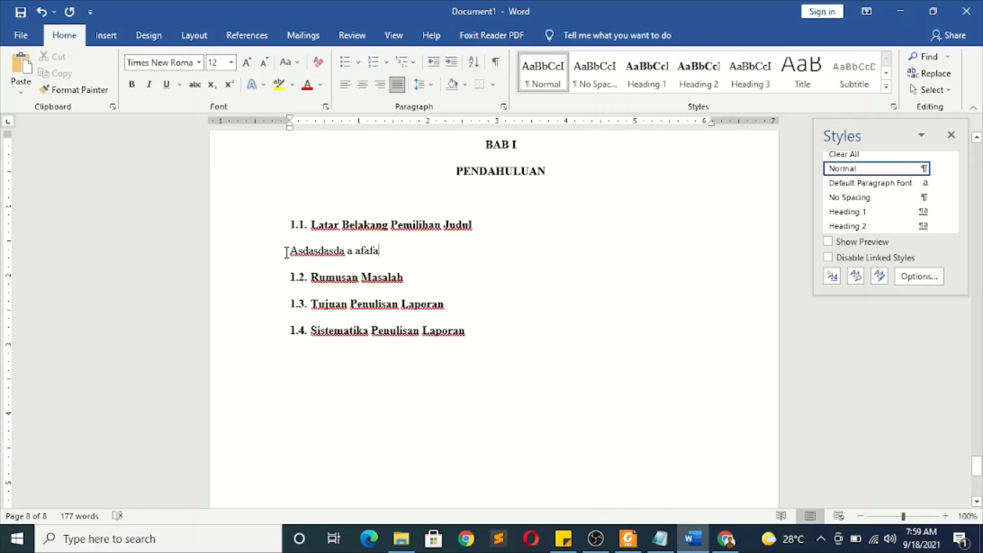
{"action": "double_click", "coordinate": [294, 251]}
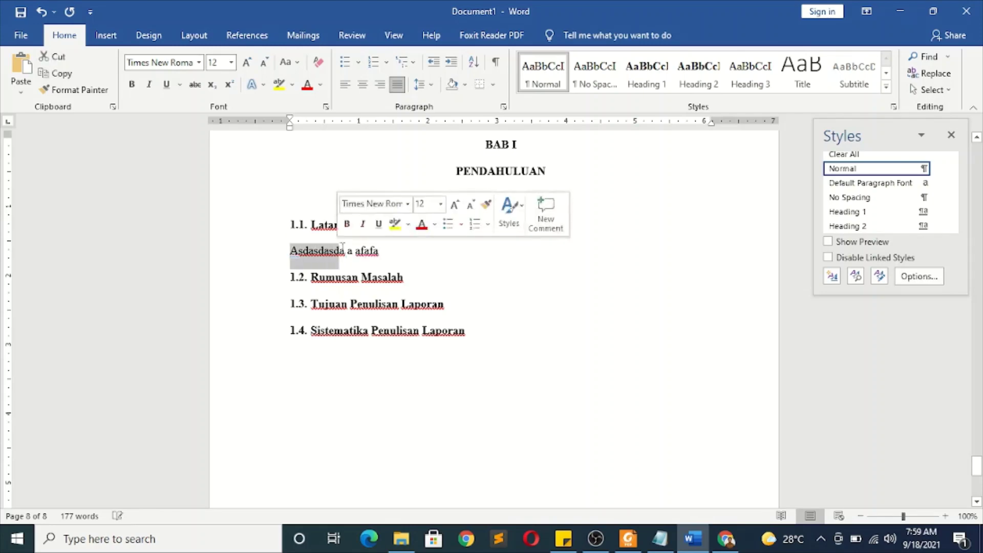
{"action": "left_click", "coordinate": [346, 245]}
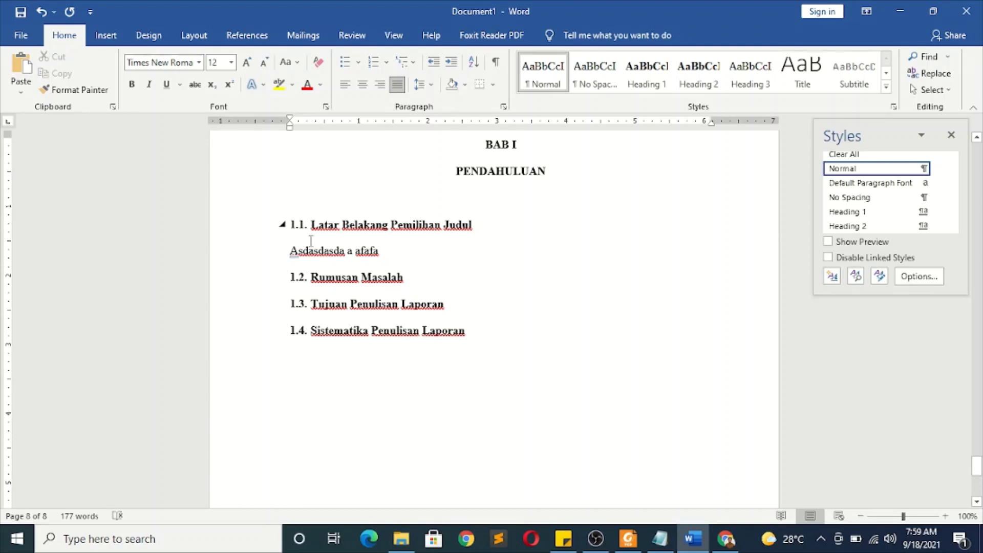
{"action": "left_click", "coordinate": [302, 224]}
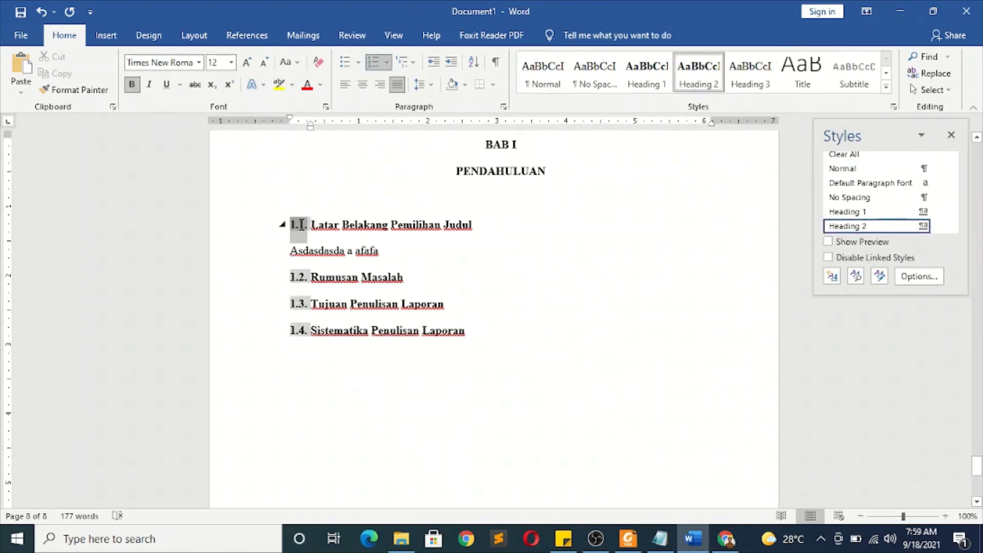
{"action": "left_click", "coordinate": [313, 228]}
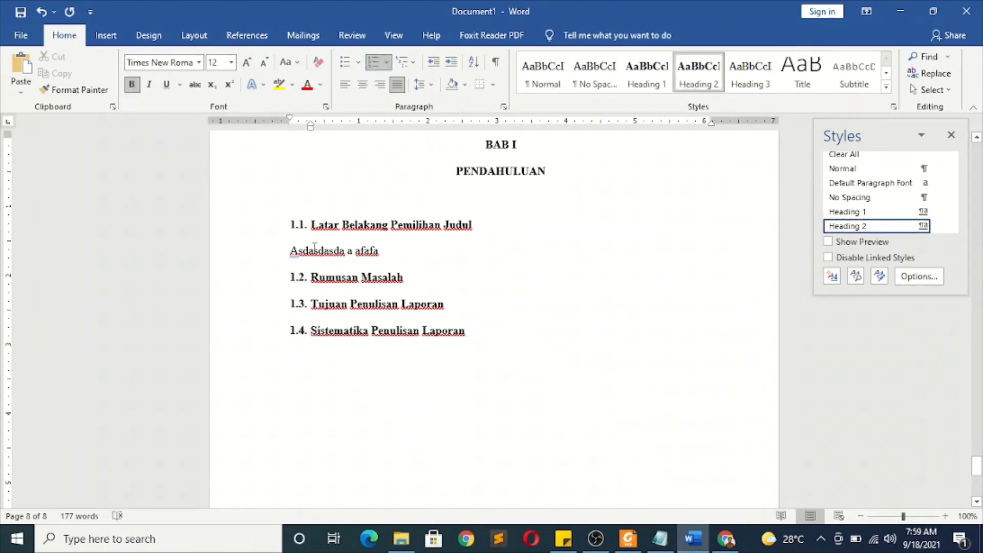
{"action": "left_click", "coordinate": [314, 249]}
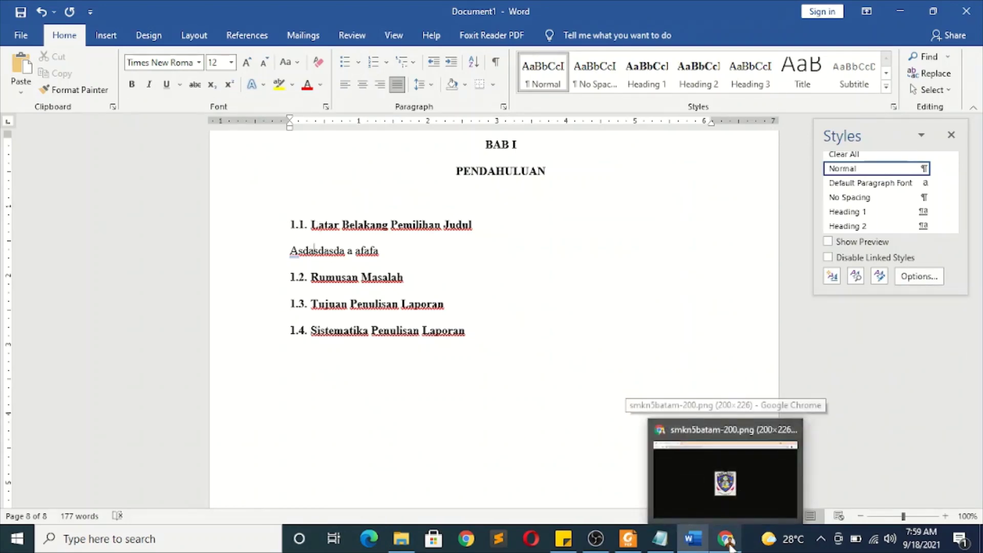
Switch to Chrome, search for "lorem ipsum", and open the Lipsum generator site at its text generation options.
{"action": "left_click", "coordinate": [727, 461]}
{"action": "left_click", "coordinate": [264, 38]}
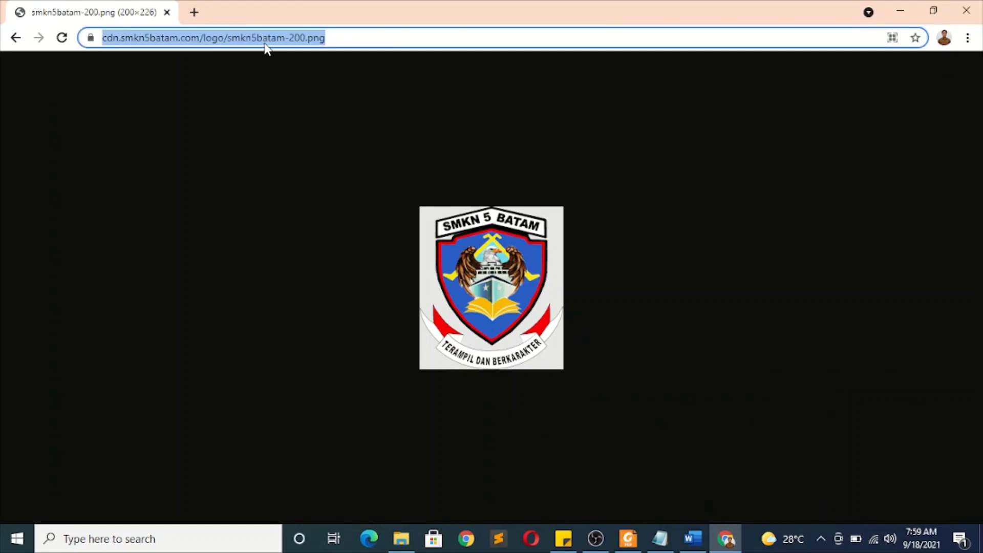
{"action": "type", "text": "lorem"}
{"action": "key", "text": "Down"}
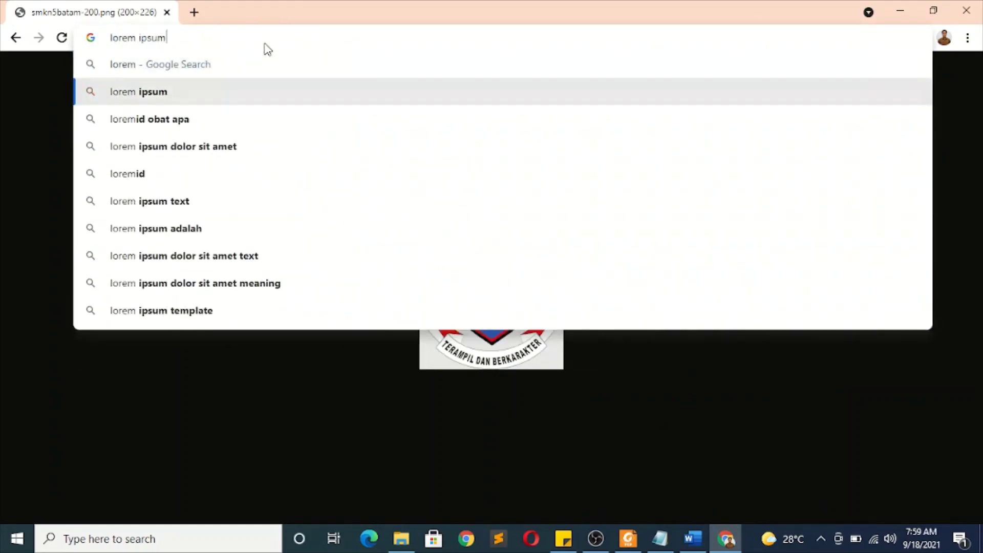
{"action": "key", "text": "Return"}
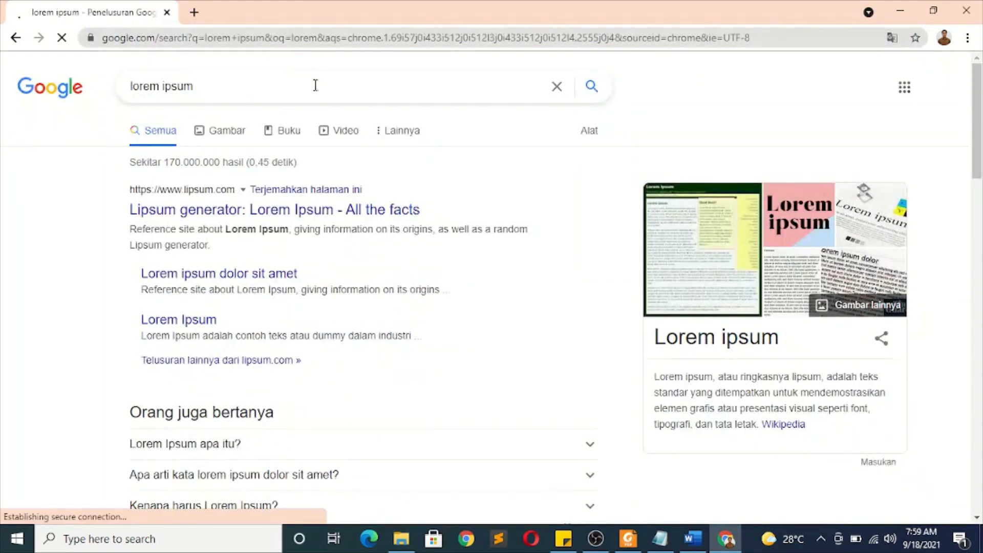
{"action": "left_click", "coordinate": [275, 224]}
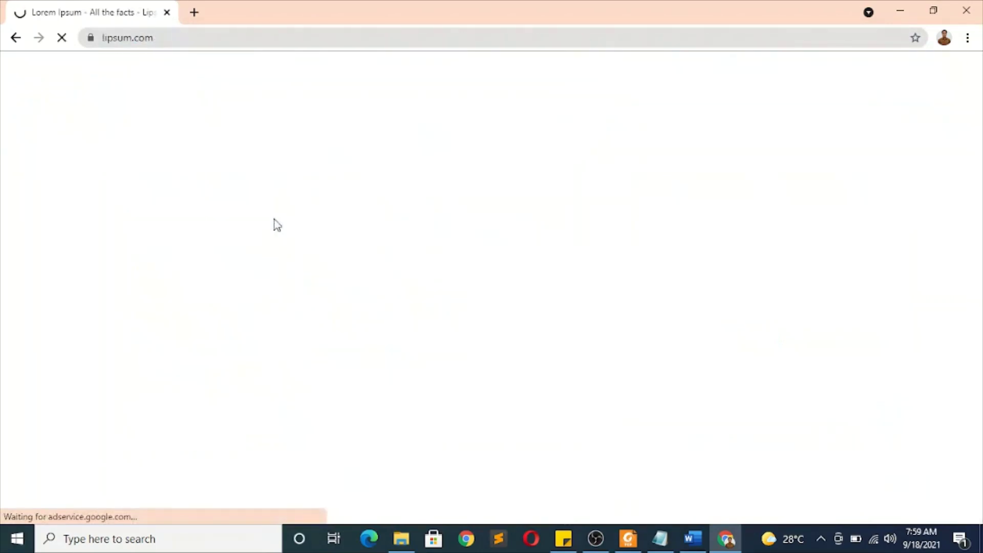
{"action": "scroll", "coordinate": [203, 341], "scroll_direction": "down", "scroll_amount": 3}
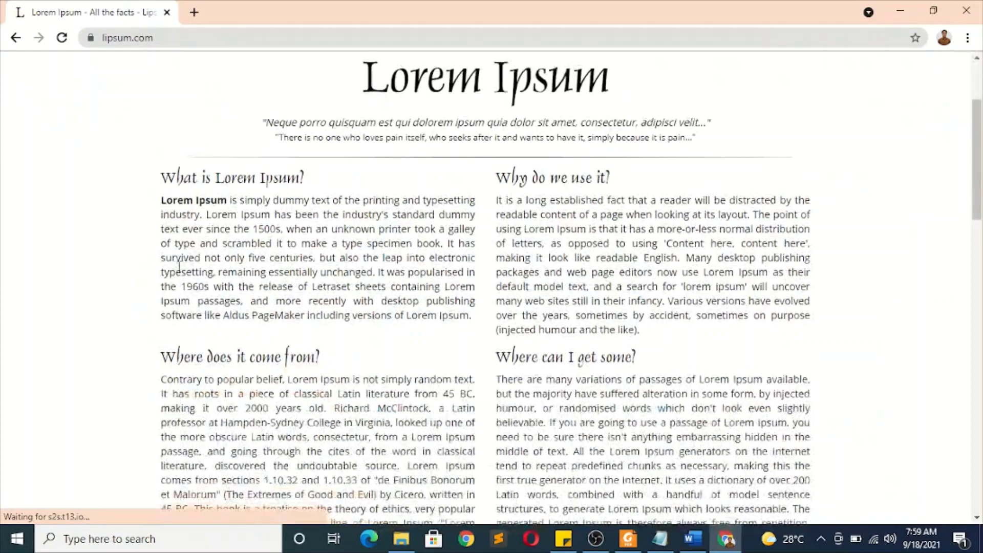
{"action": "scroll", "coordinate": [166, 195], "scroll_direction": "down", "scroll_amount": 15}
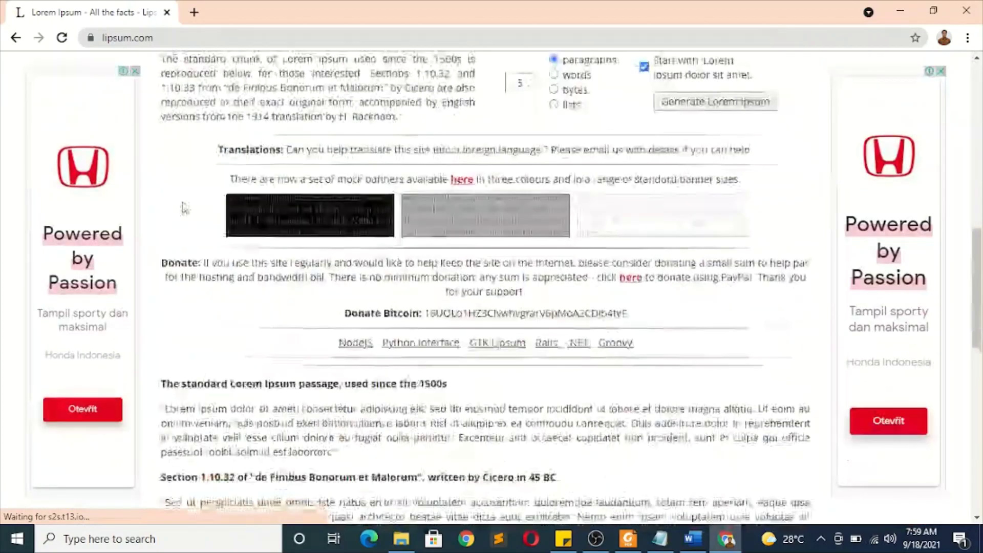
{"action": "scroll", "coordinate": [254, 220], "scroll_direction": "up", "scroll_amount": 8}
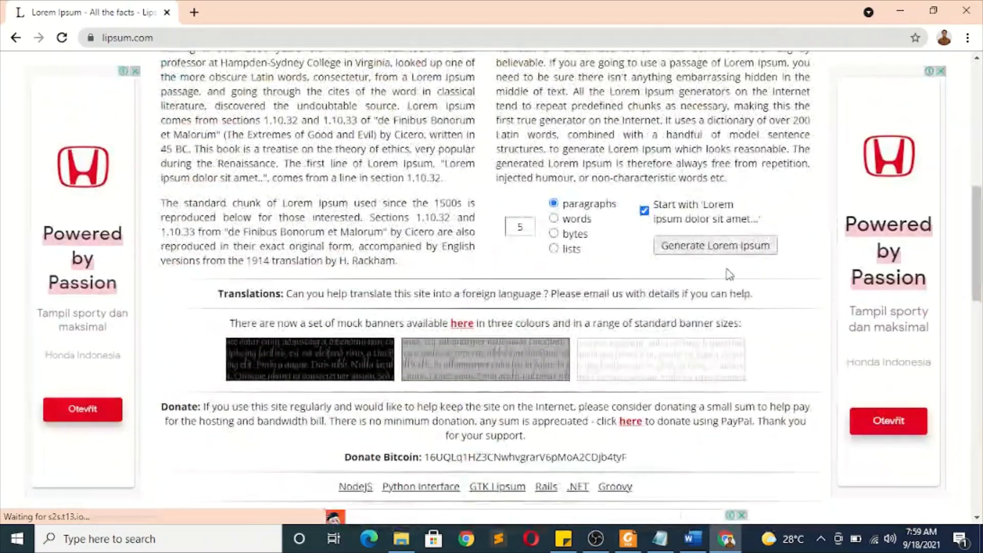
Generate five paragraphs of Lorem Ipsum starting with "Lorem ipsum dolor sit amet", copy them all, and switch back to Word.
{"action": "left_click", "coordinate": [725, 248]}
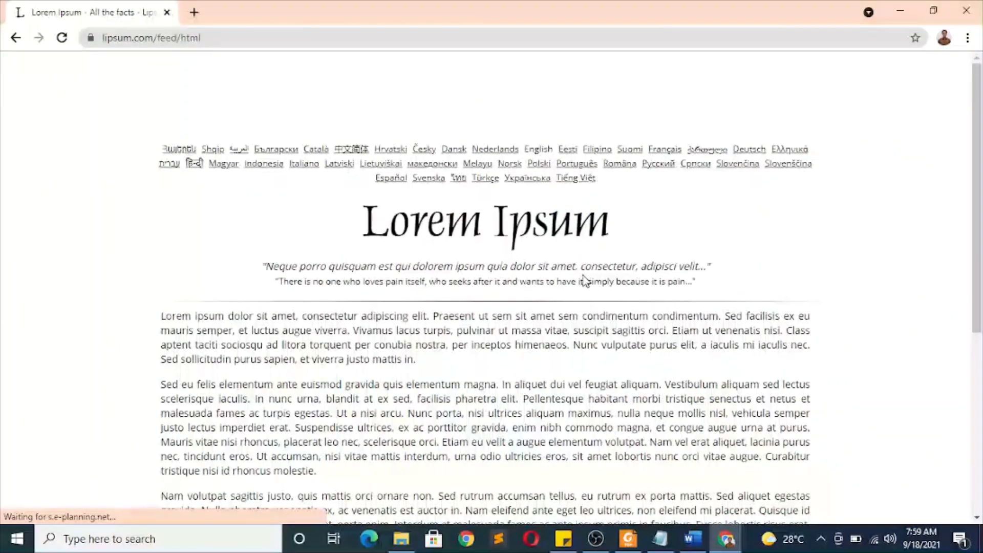
{"action": "left_click_drag", "start_coordinate": [163, 316], "coordinate": [731, 368]}
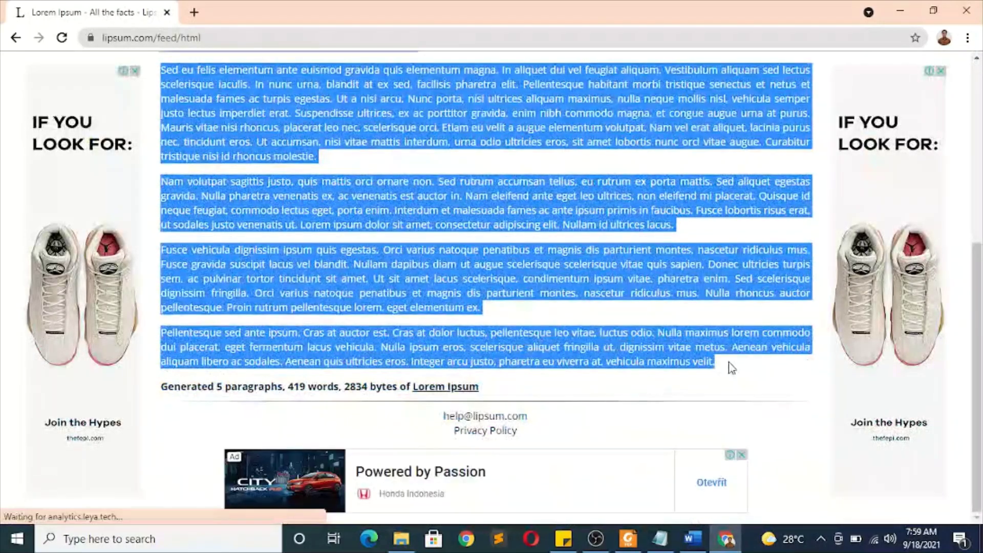
{"action": "left_click", "coordinate": [692, 540]}
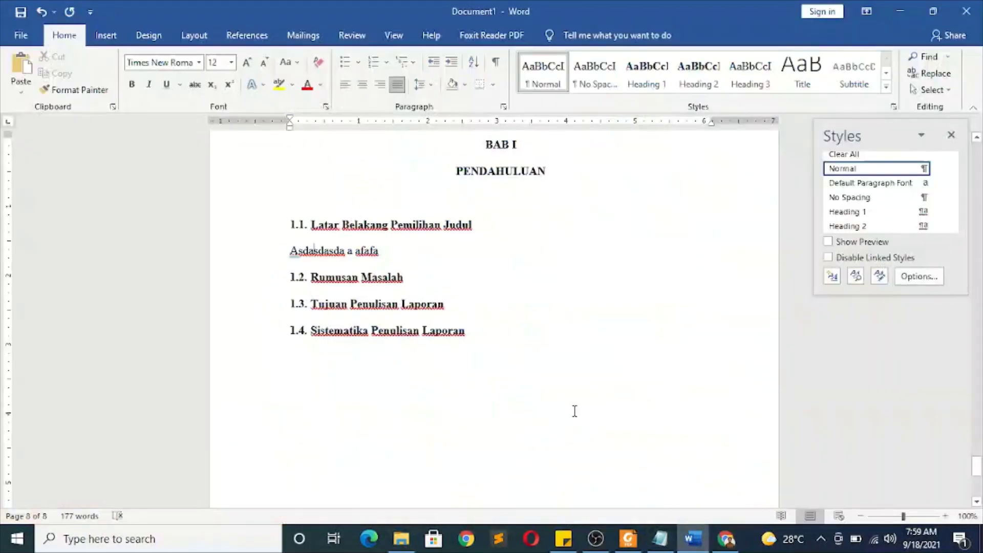
Remove the placeholder line "Asdasdasda a afafa" and leave an empty body line under the heading "Latar Belakang Pemilihan Judul".
{"action": "left_click_drag", "start_coordinate": [379, 252], "coordinate": [291, 252]}
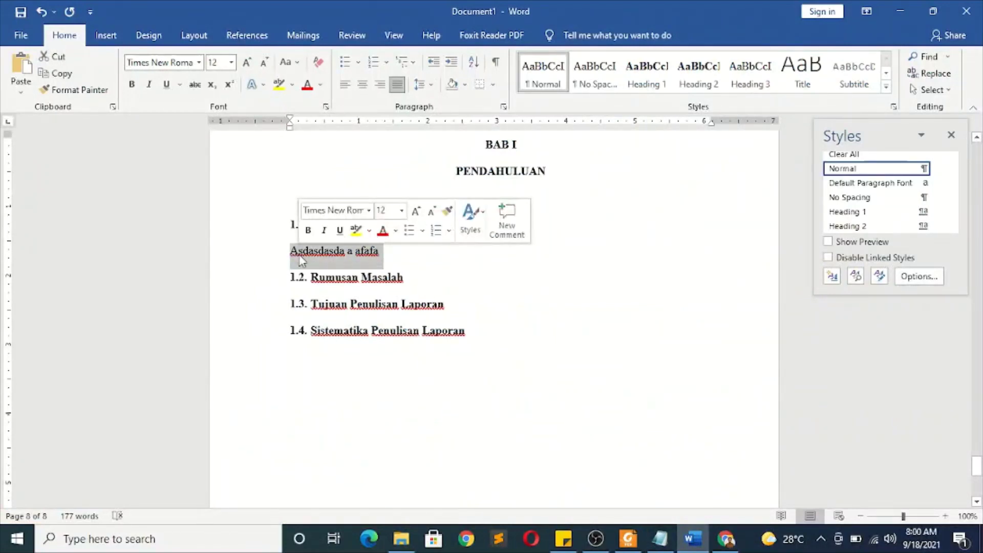
{"action": "key", "text": "Delete"}
{"action": "key", "text": "Delete"}
{"action": "left_click", "coordinate": [300, 251]}
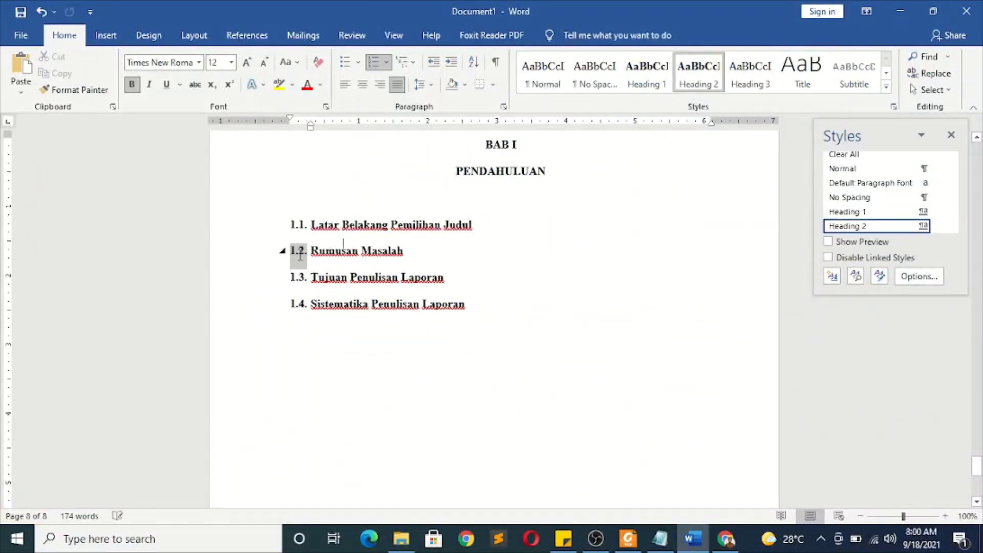
{"action": "key", "text": "Left"}
{"action": "key", "text": "Return"}
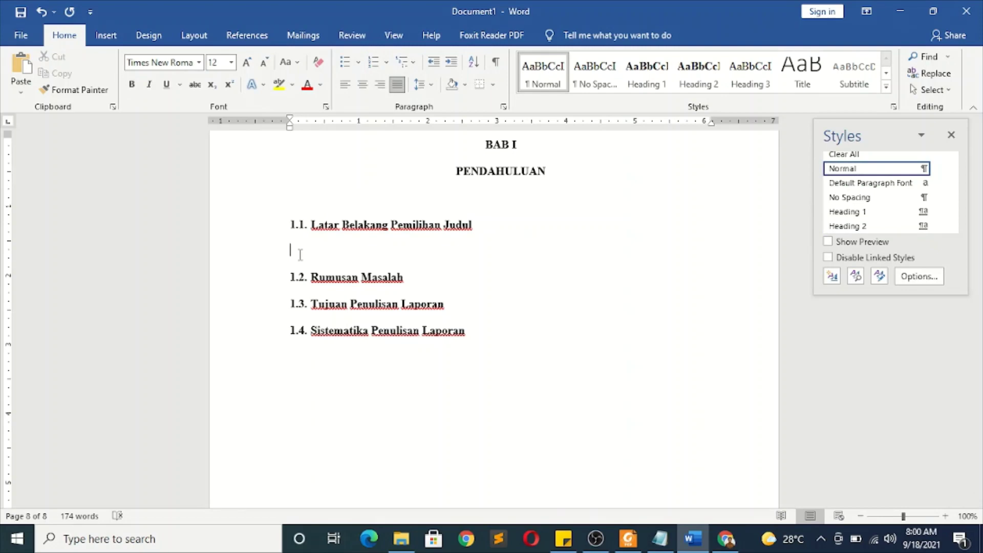
Paste the copied Lorem Ipsum paragraphs as unformatted Unicode text under the heading "Latar Belakang Pemilihan Judul".
{"action": "key", "text": "ctrl+alt+v"}
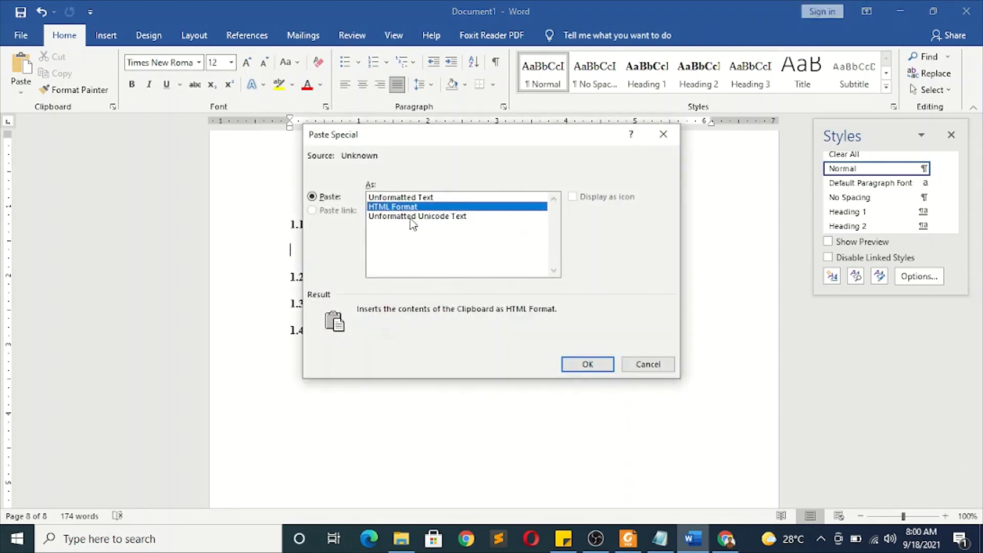
{"action": "key", "text": "Down"}
{"action": "left_click", "coordinate": [584, 363]}
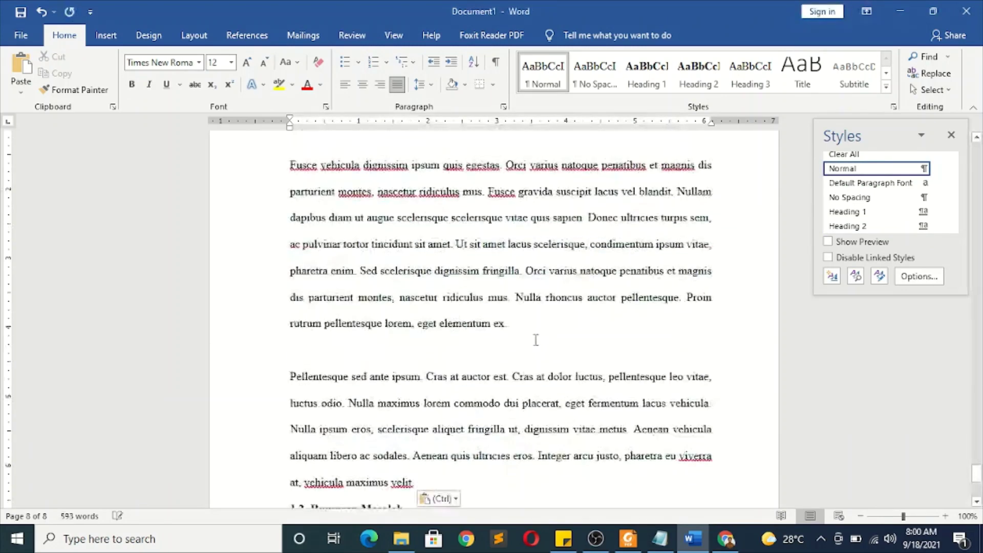
{"action": "scroll", "coordinate": [531, 336], "scroll_direction": "up", "scroll_amount": 5}
{"action": "scroll", "coordinate": [531, 336], "scroll_direction": "down", "scroll_amount": 6}
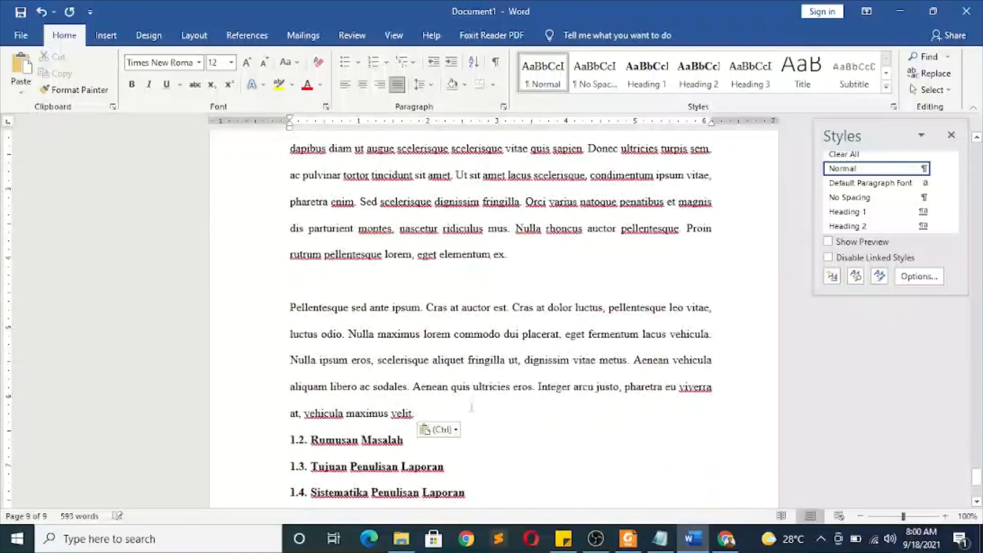
{"action": "scroll", "coordinate": [456, 392], "scroll_direction": "up", "scroll_amount": 4}
{"action": "scroll", "coordinate": [456, 391], "scroll_direction": "down", "scroll_amount": 4}
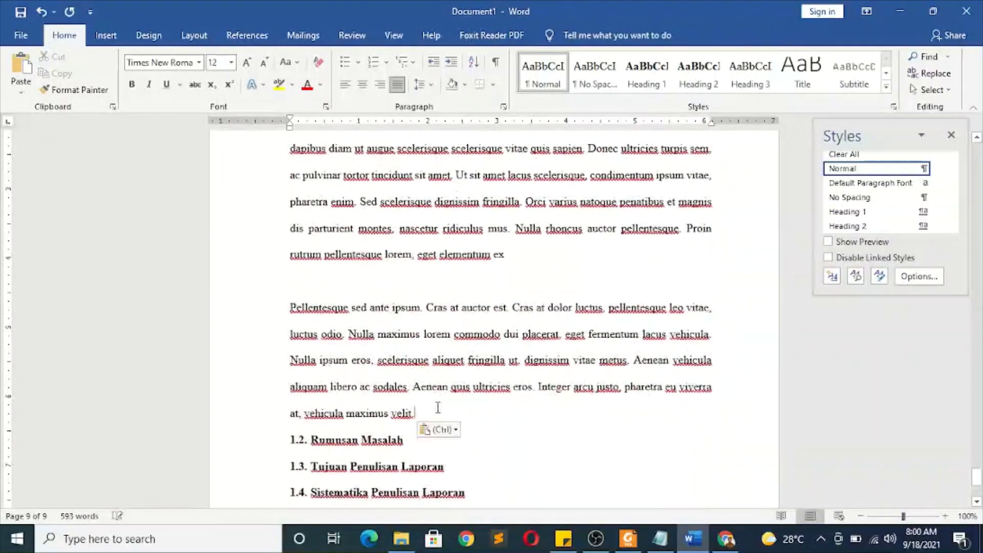
Delete every pasted paragraph after the first one, along with the empty line before the heading "Rumusan Masalah".
{"action": "left_click_drag", "start_coordinate": [437, 408], "coordinate": [249, 364]}
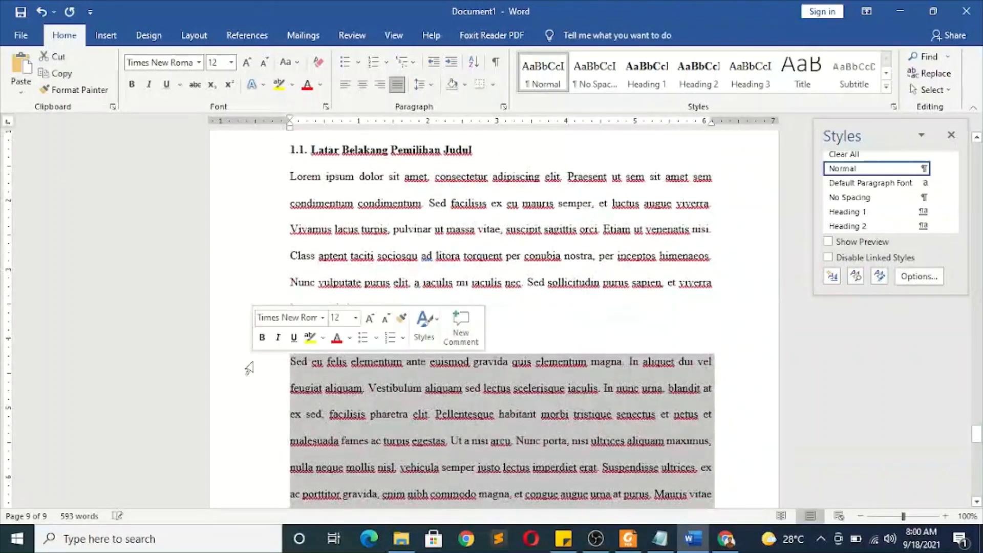
{"action": "key", "text": "Delete"}
{"action": "left_click", "coordinate": [344, 334]}
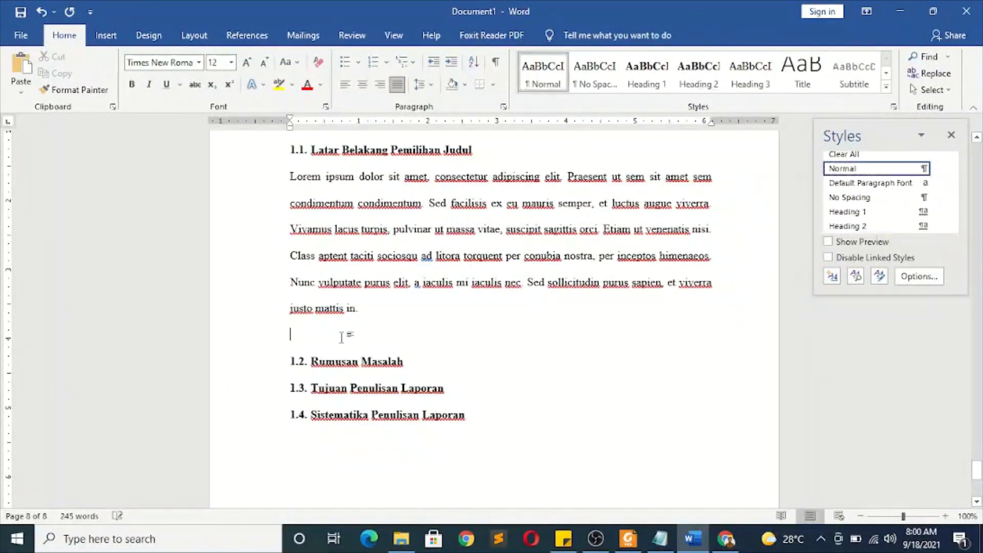
{"action": "key", "text": "BackSpace"}
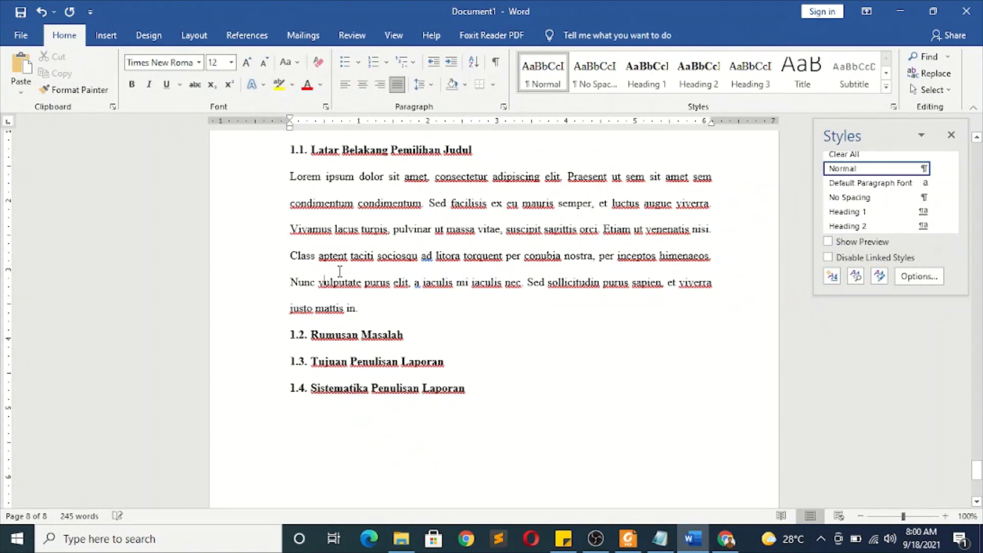
{"action": "scroll", "coordinate": [340, 245], "scroll_direction": "up", "scroll_amount": 1}
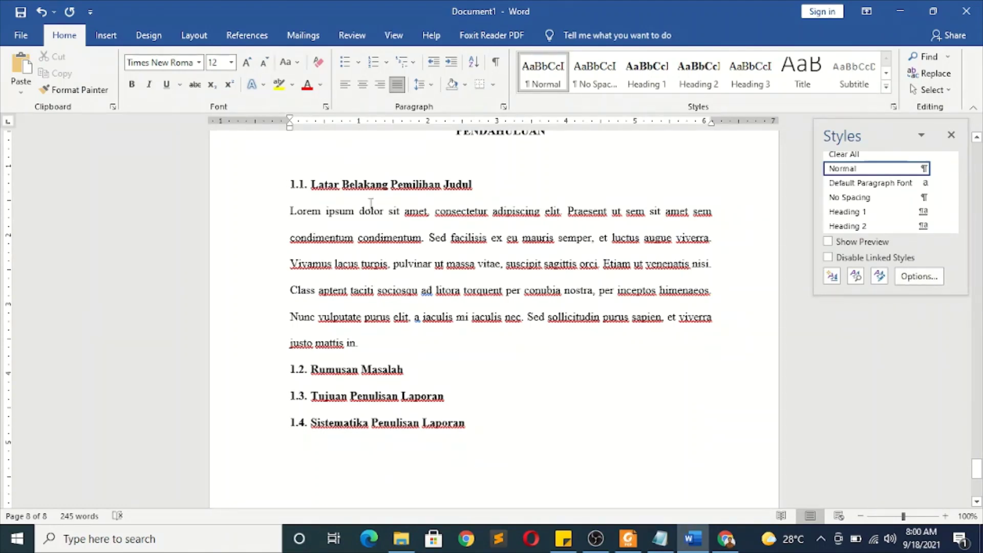
Check the hanging indentation of the heading "Latar Belakang Pemilihan Judul" in its paragraph settings without changing anything.
{"action": "left_click_drag", "start_coordinate": [290, 211], "coordinate": [359, 212]}
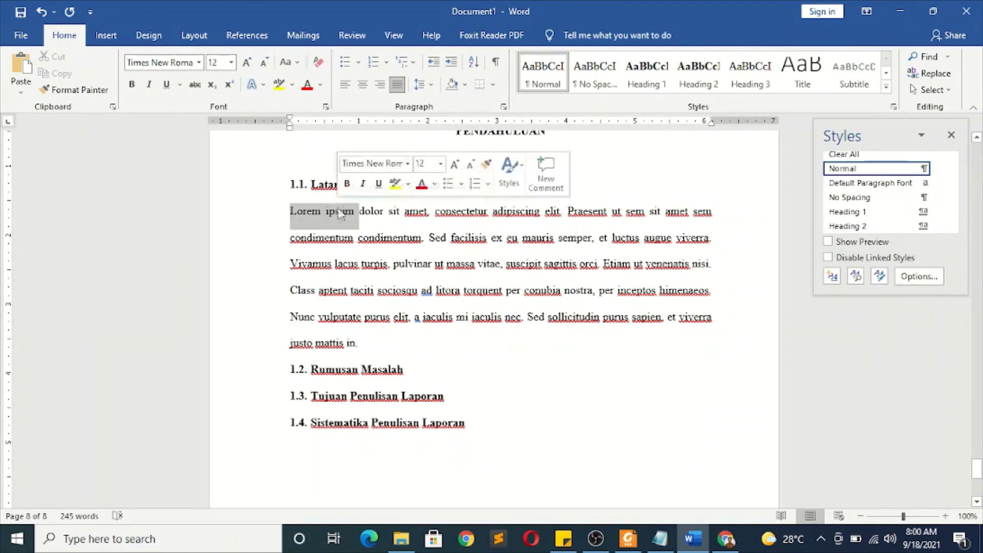
{"action": "left_click", "coordinate": [405, 263]}
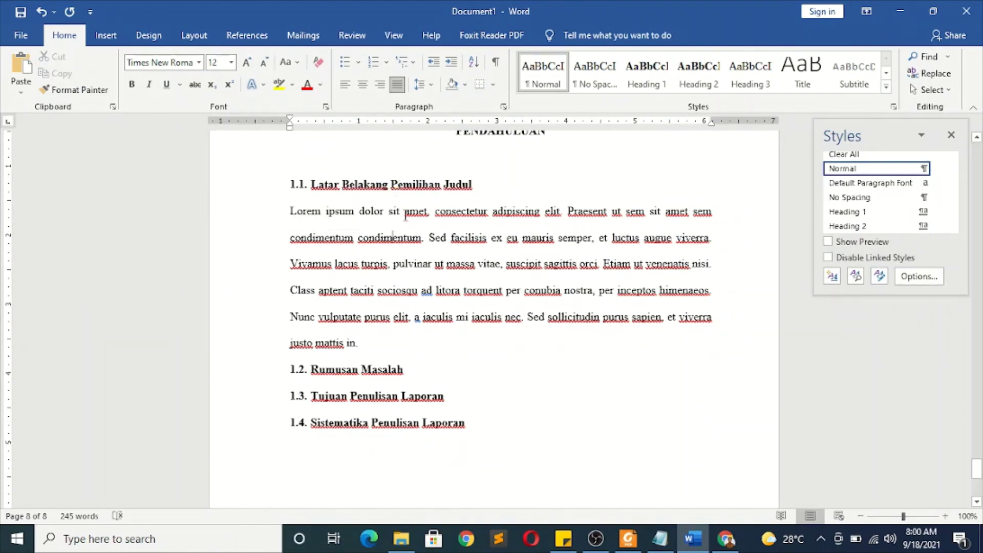
{"action": "left_click", "coordinate": [323, 183]}
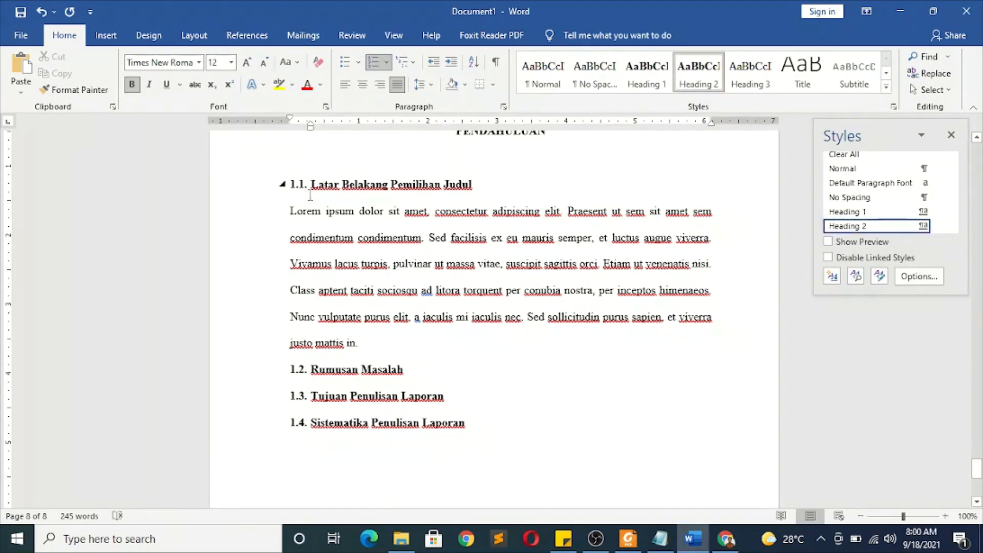
{"action": "left_click", "coordinate": [311, 131]}
{"action": "left_click", "coordinate": [504, 106]}
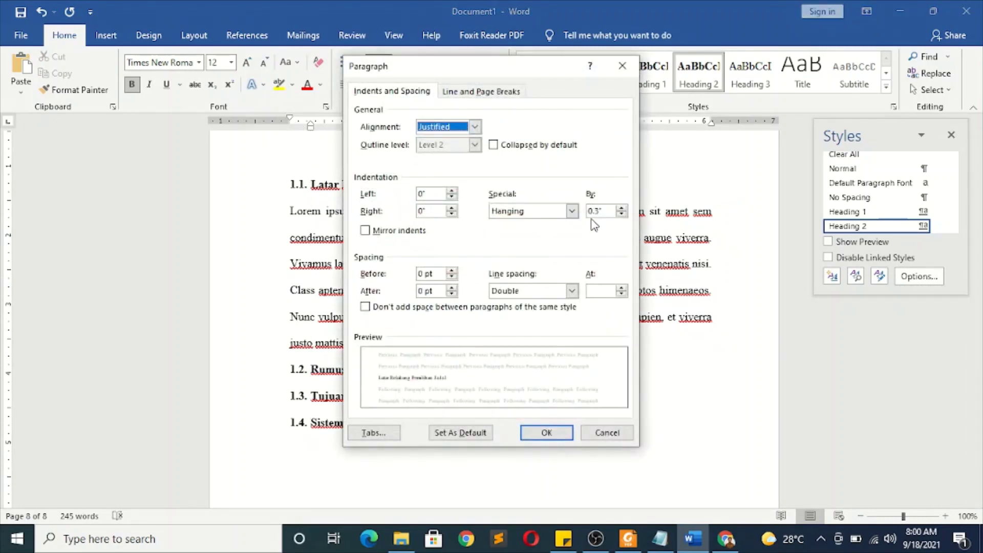
{"action": "left_click", "coordinate": [594, 433]}
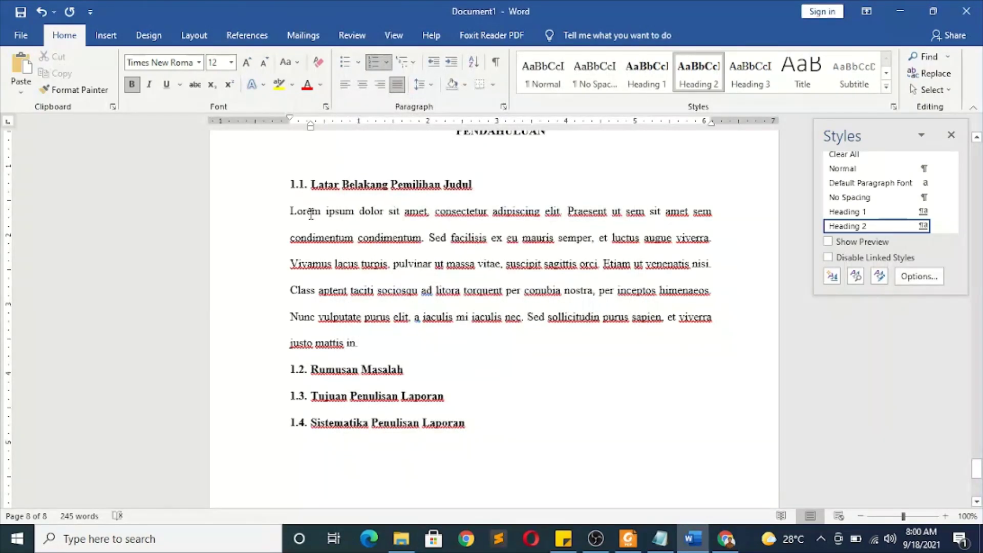
Set the special indentation of the Lorem ipsum paragraph to First line and open its indent distance for editing.
{"action": "left_click", "coordinate": [504, 106]}
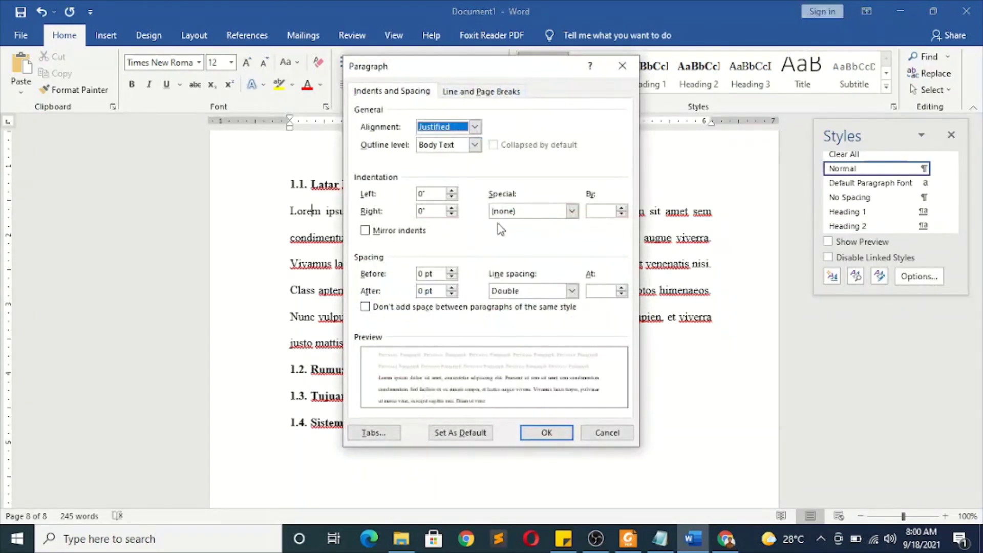
{"action": "left_click", "coordinate": [534, 211]}
{"action": "left_click", "coordinate": [533, 233]}
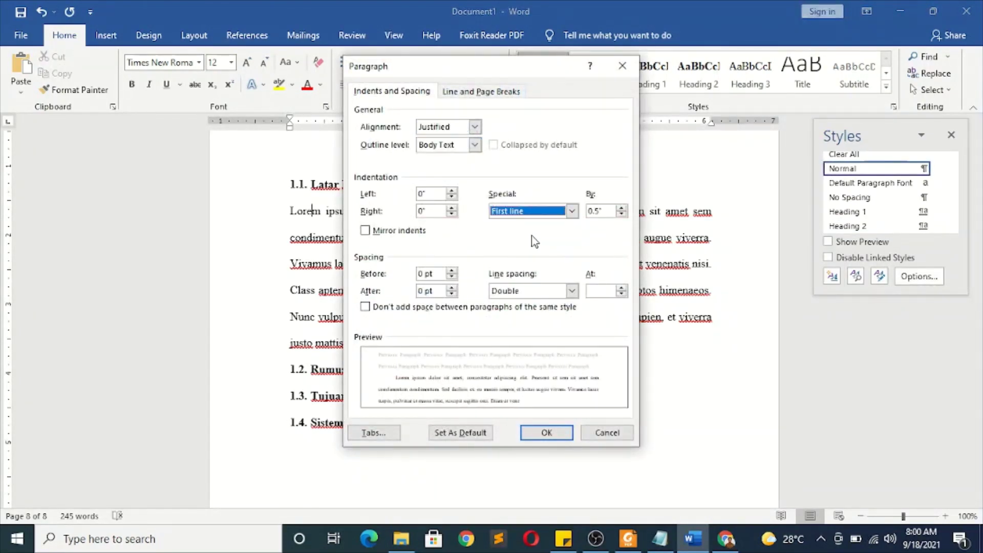
{"action": "left_click", "coordinate": [596, 210]}
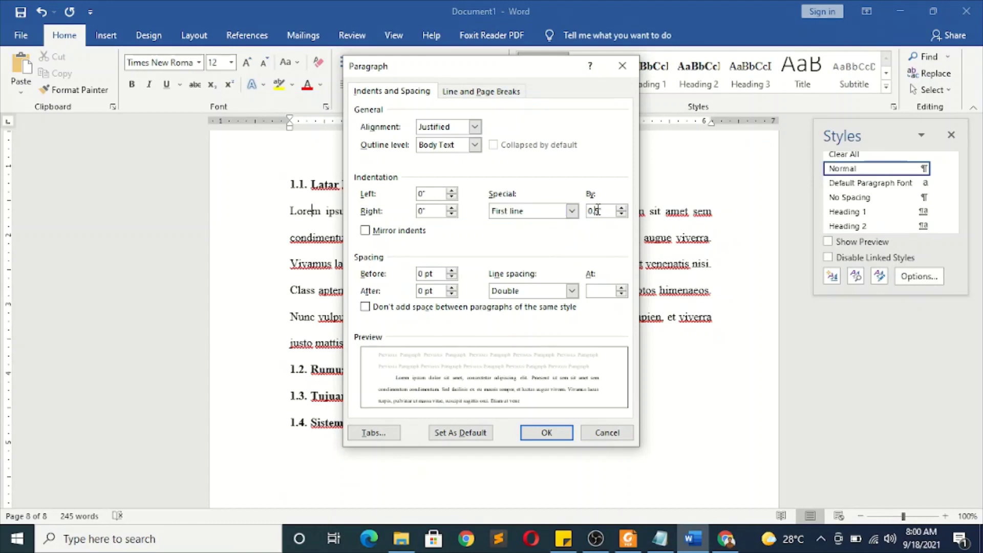